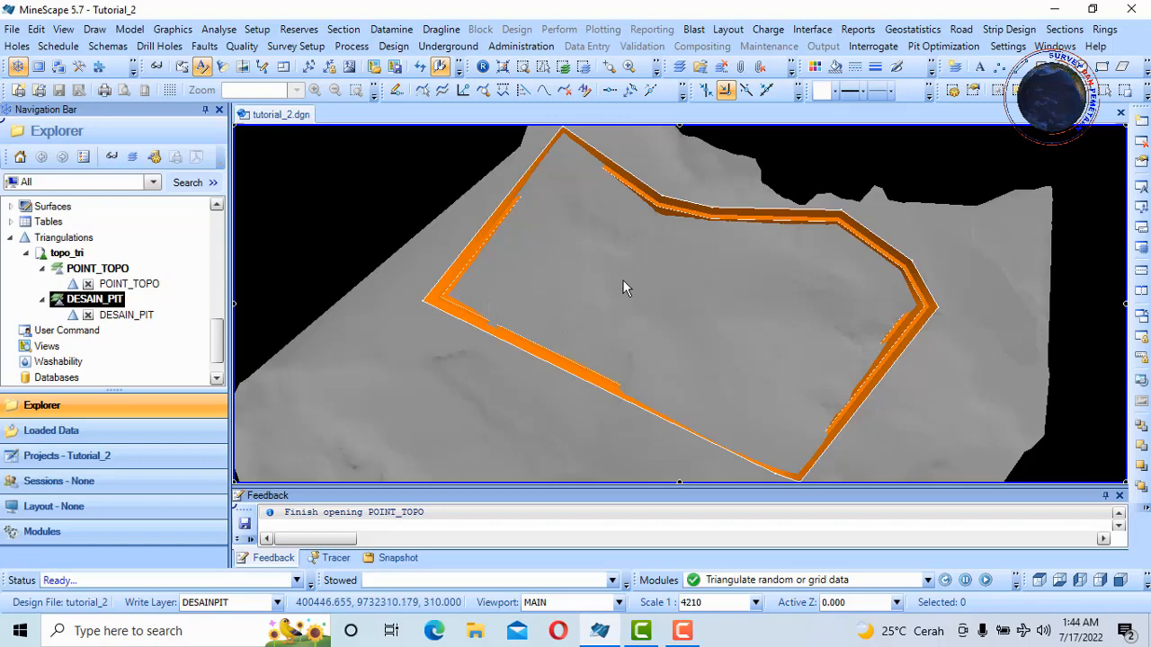
View the pit design against the topography triangulation and open the triangle Intersect command.
middle_click_drag(643, 273, 642, 276)
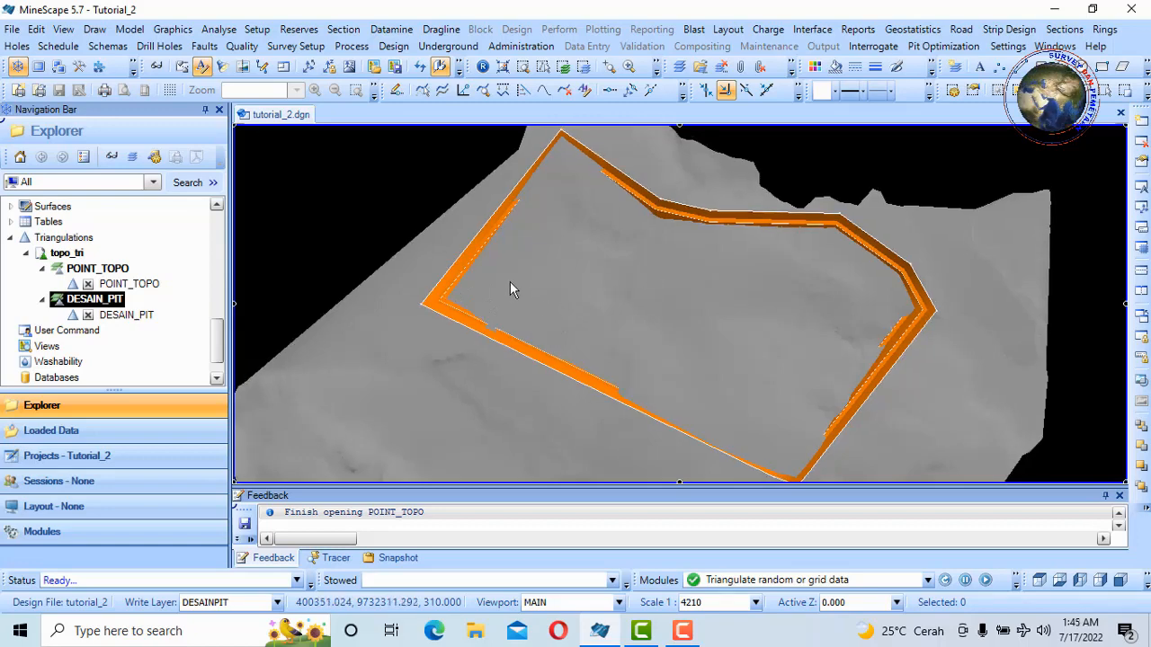
scroll(652, 269, "down", 3)
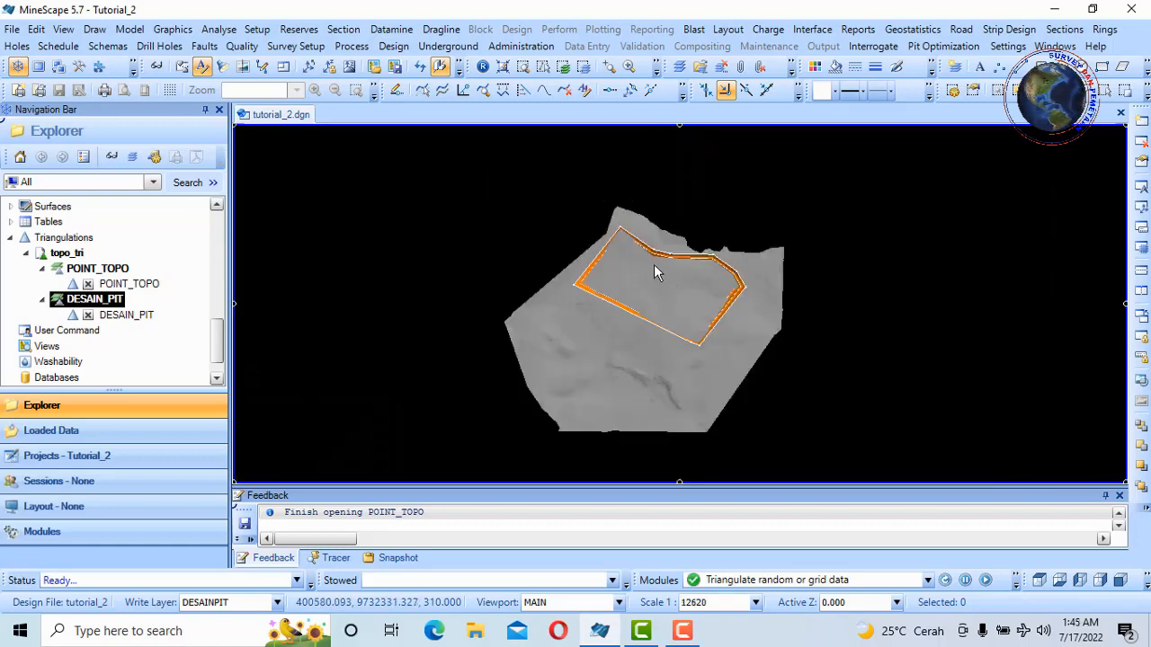
scroll(652, 261, "up", 3)
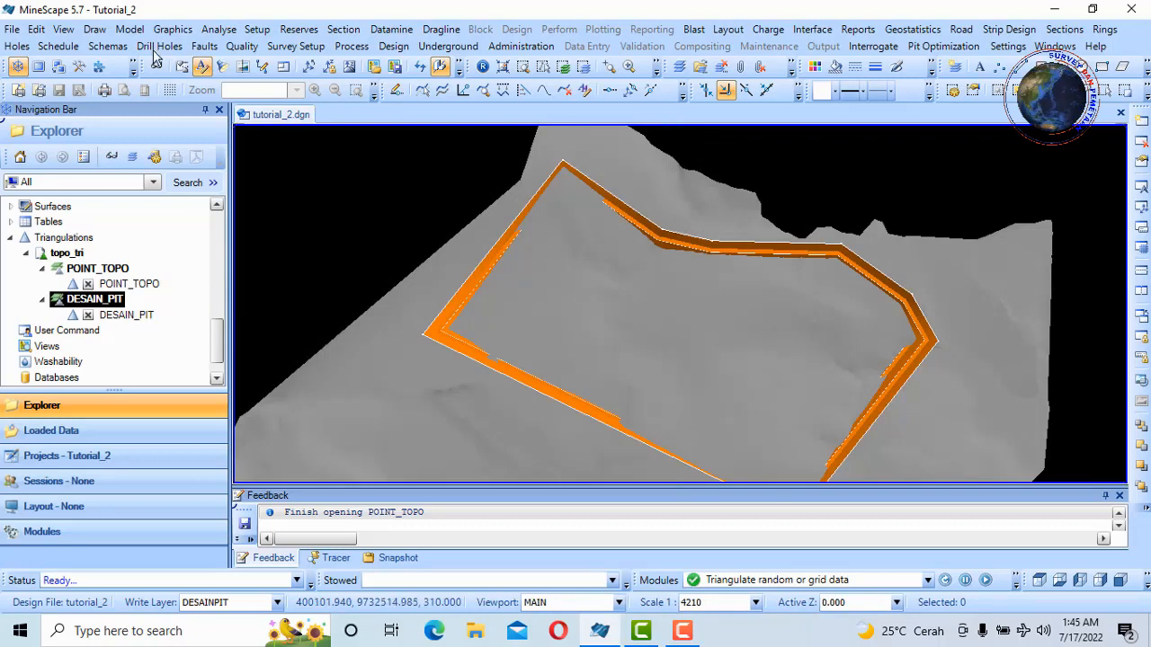
left_click(129, 29)
mouse_move(157, 76)
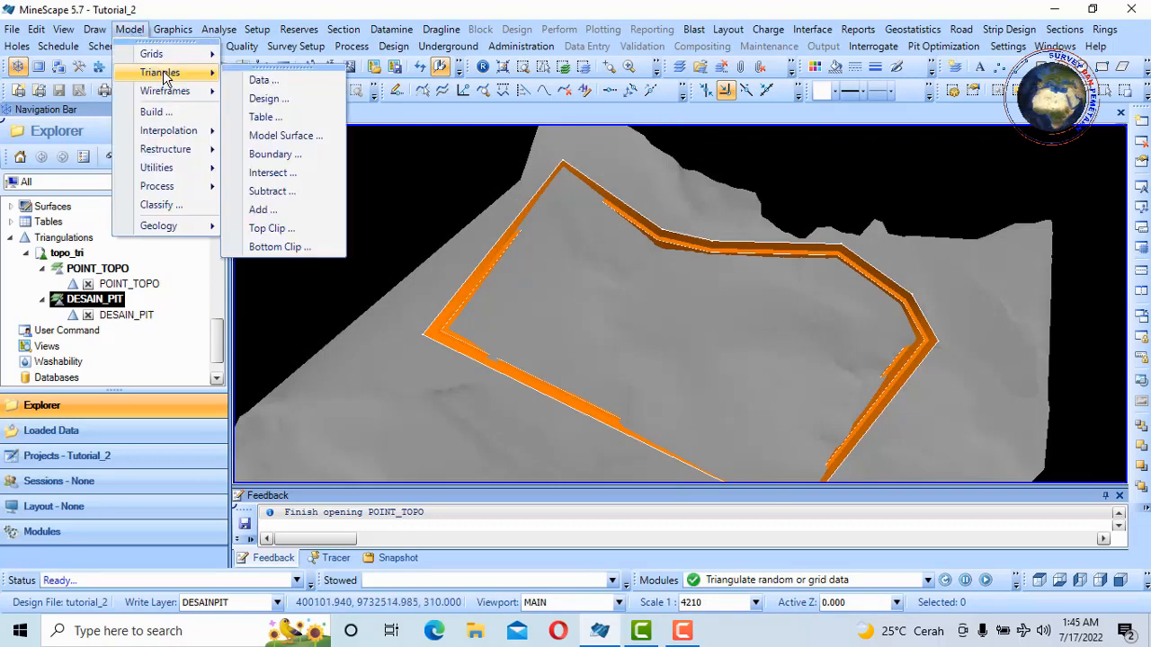
left_click(289, 175)
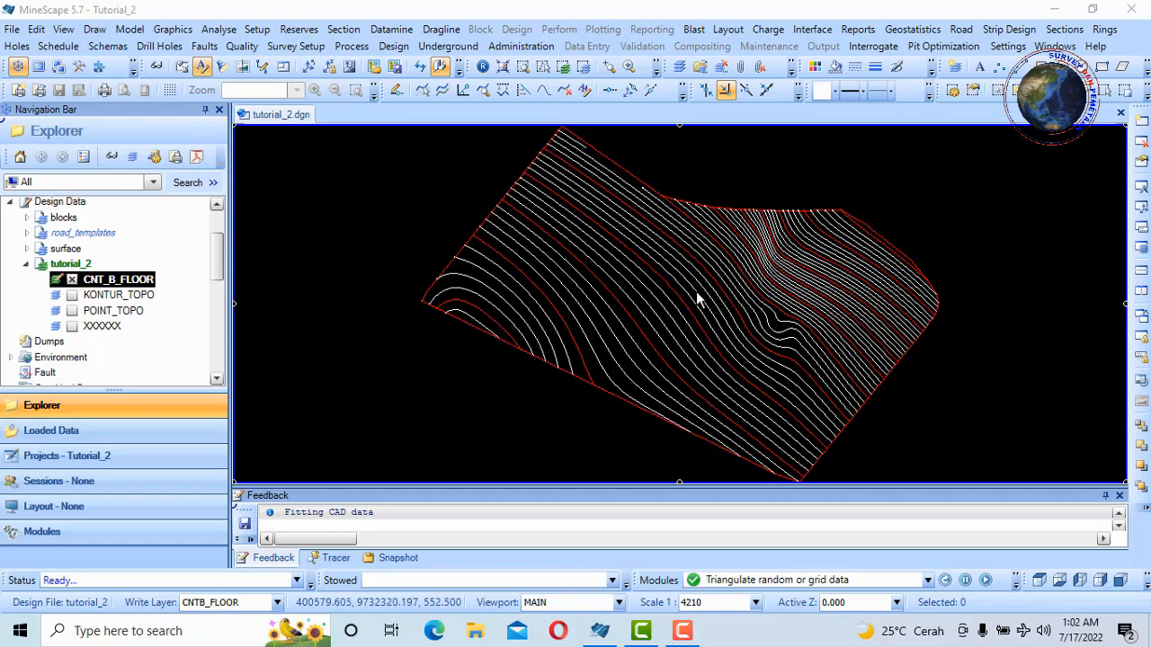
middle_click_drag(707, 301, 660, 246)
left_click(504, 70)
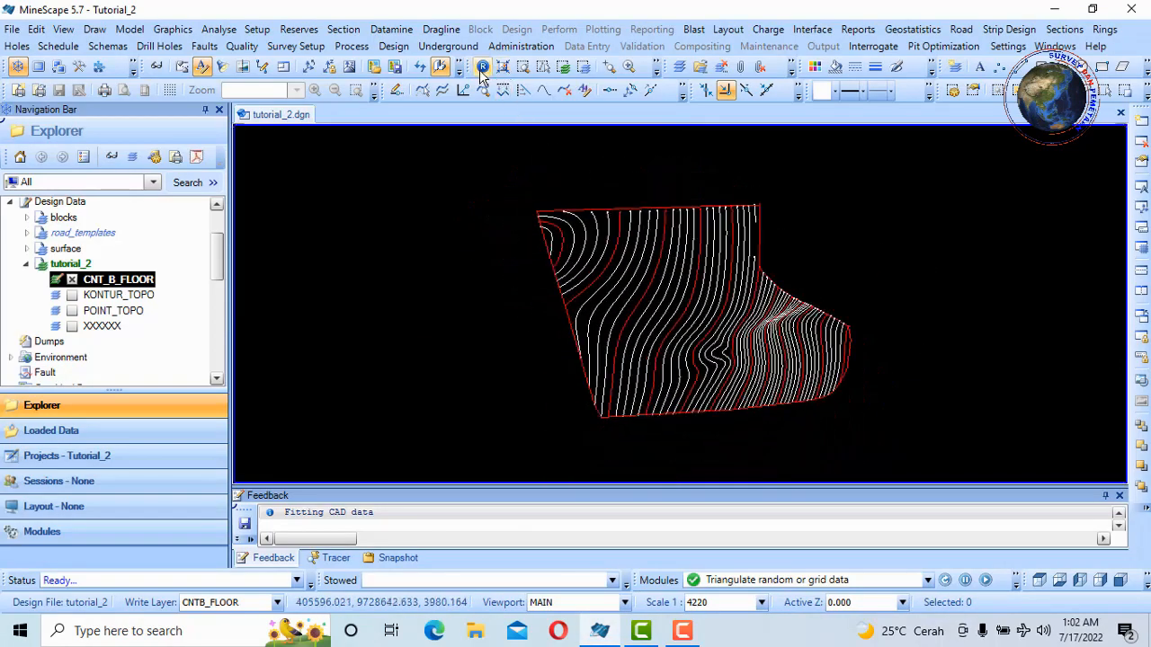
left_click(483, 69)
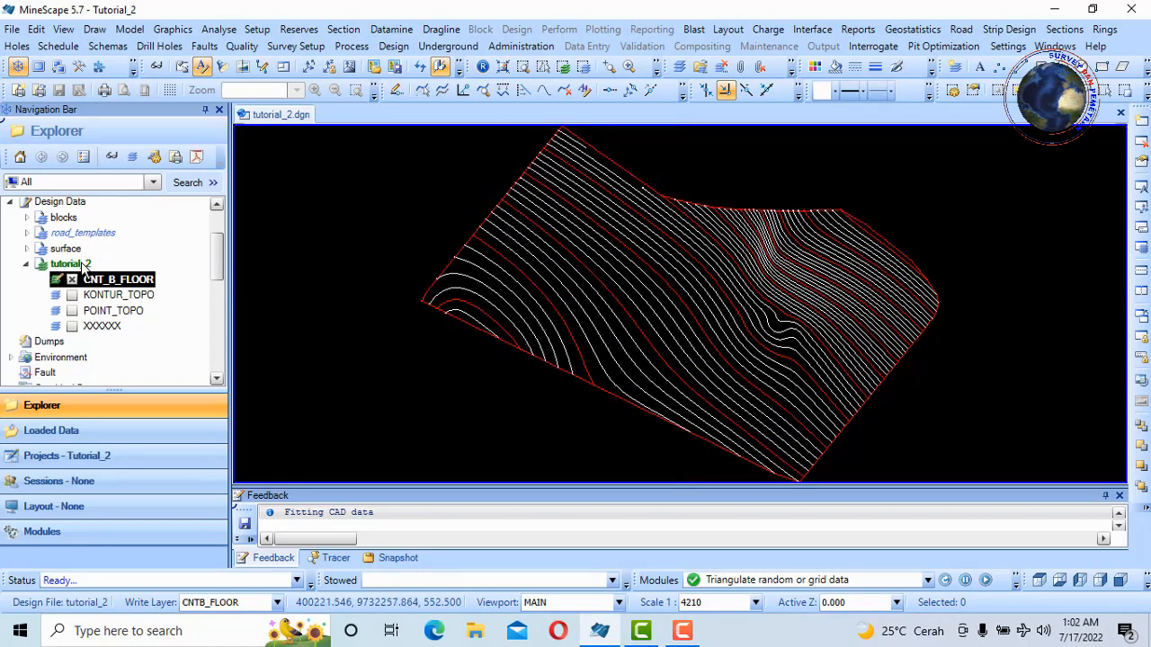
Create a layer named desain_pit in the tutorial_2 design file and open it as the write layer.
left_click(81, 263)
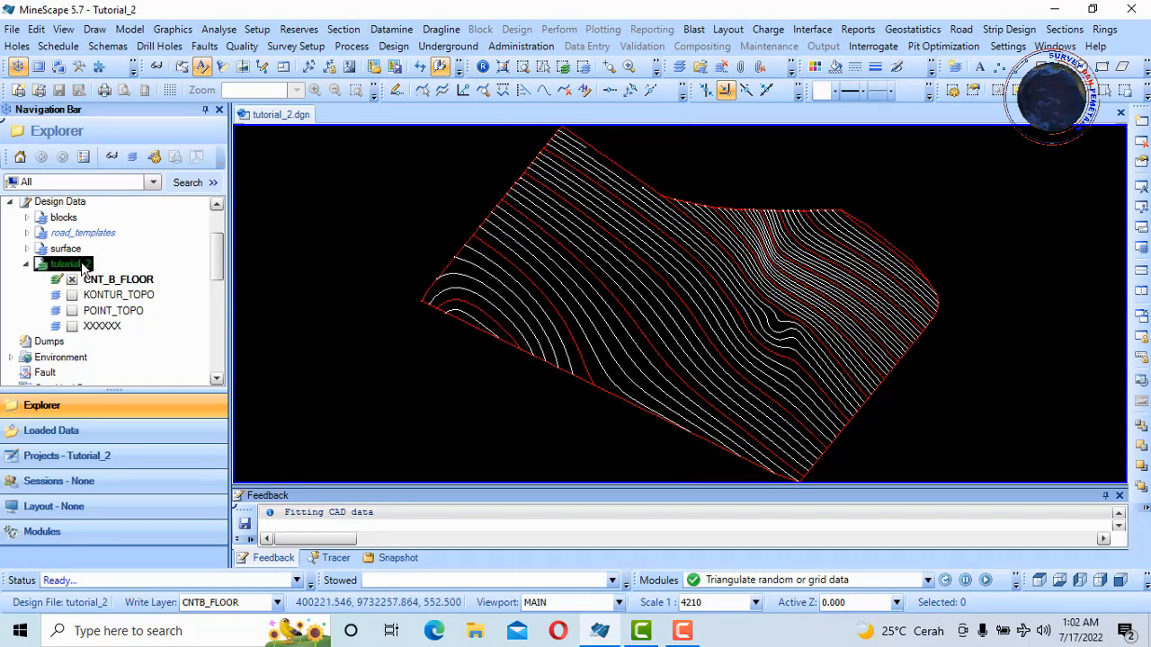
right_click(83, 263)
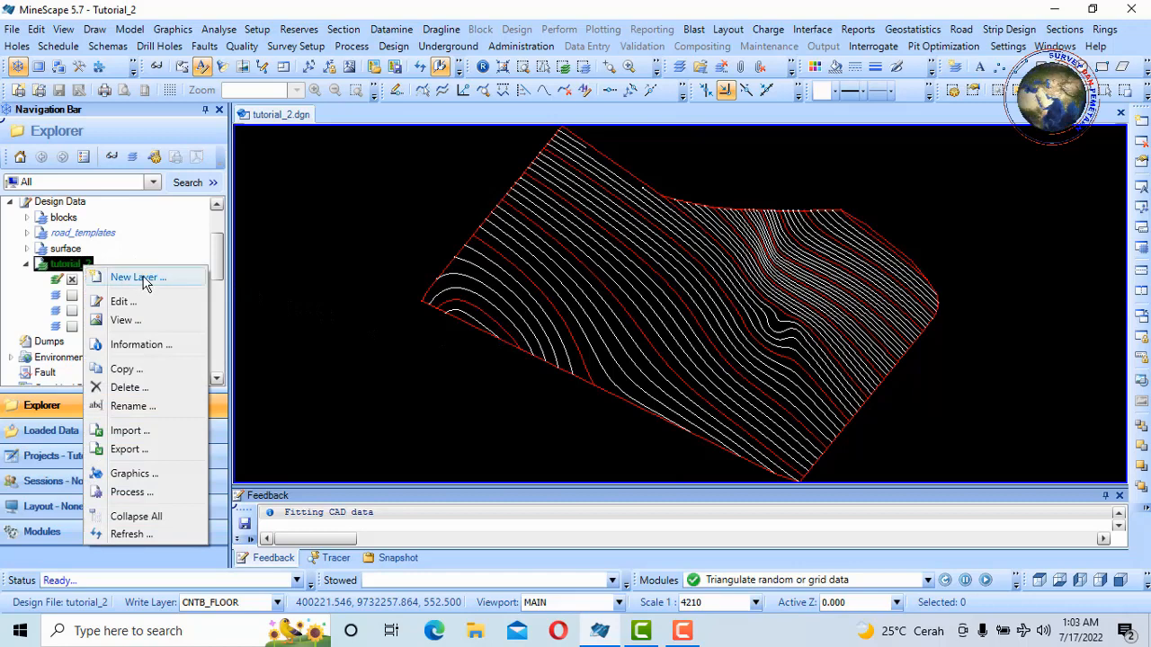
left_click(135, 278)
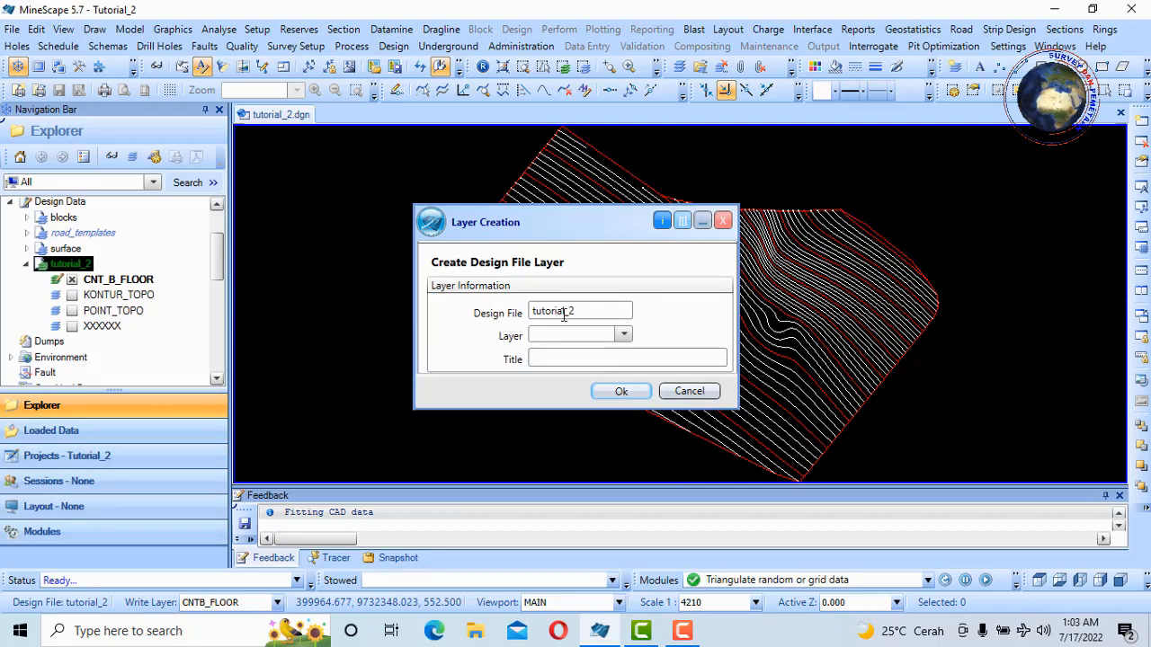
left_click(551, 335)
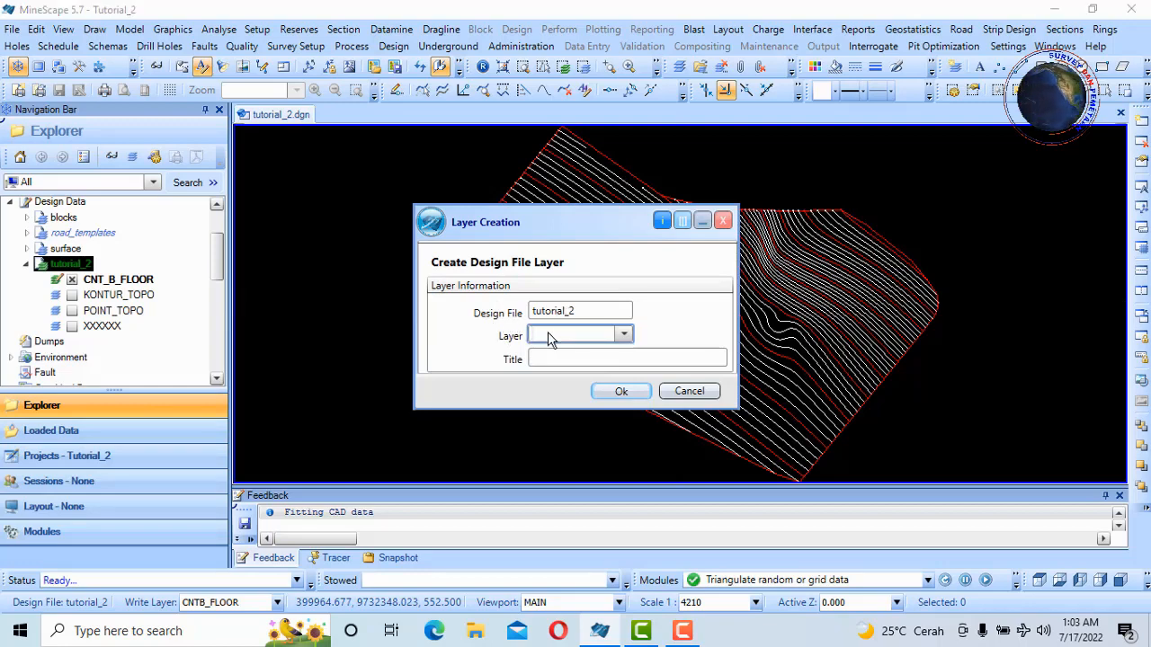
type("desain_pit")
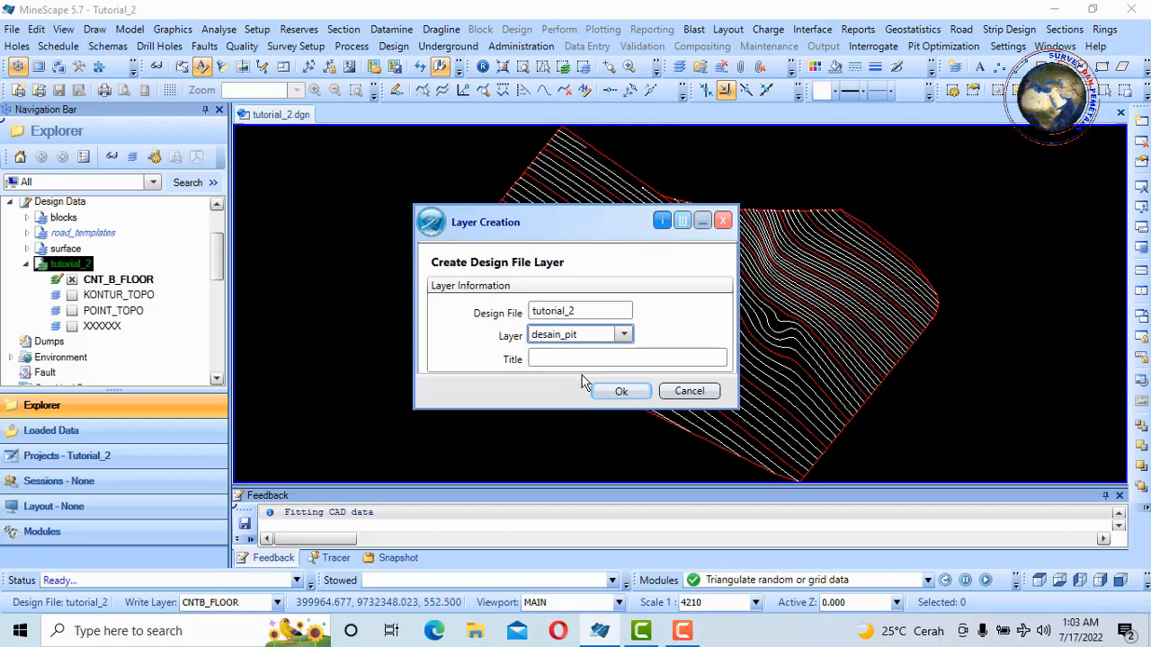
left_click(623, 393)
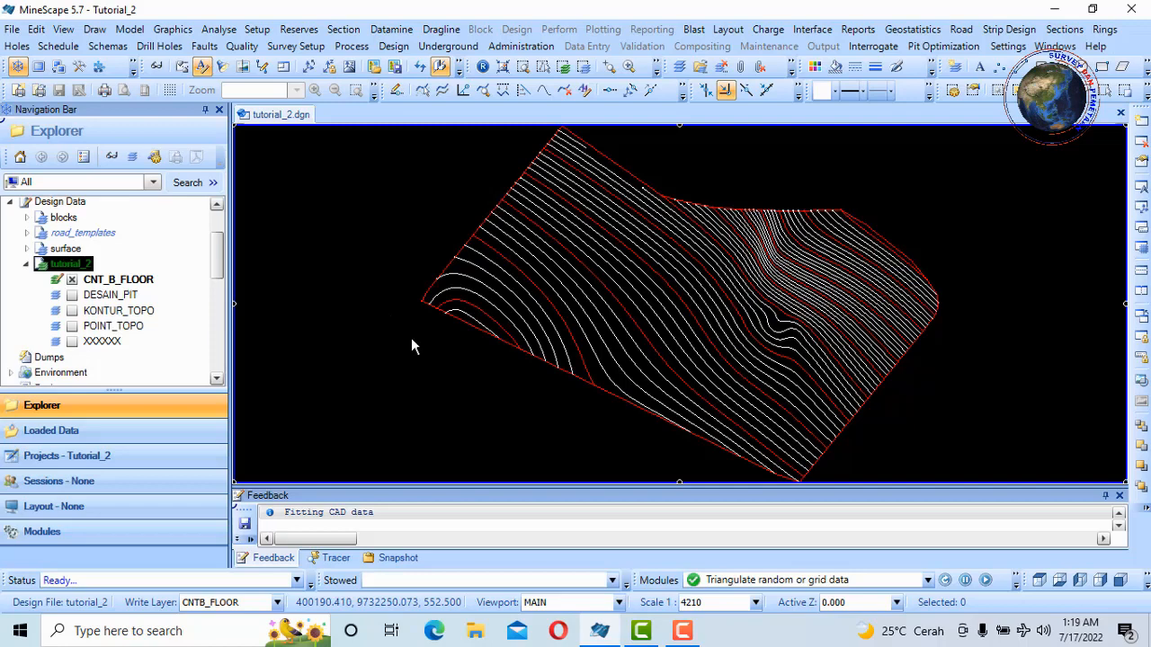
double_click(102, 297)
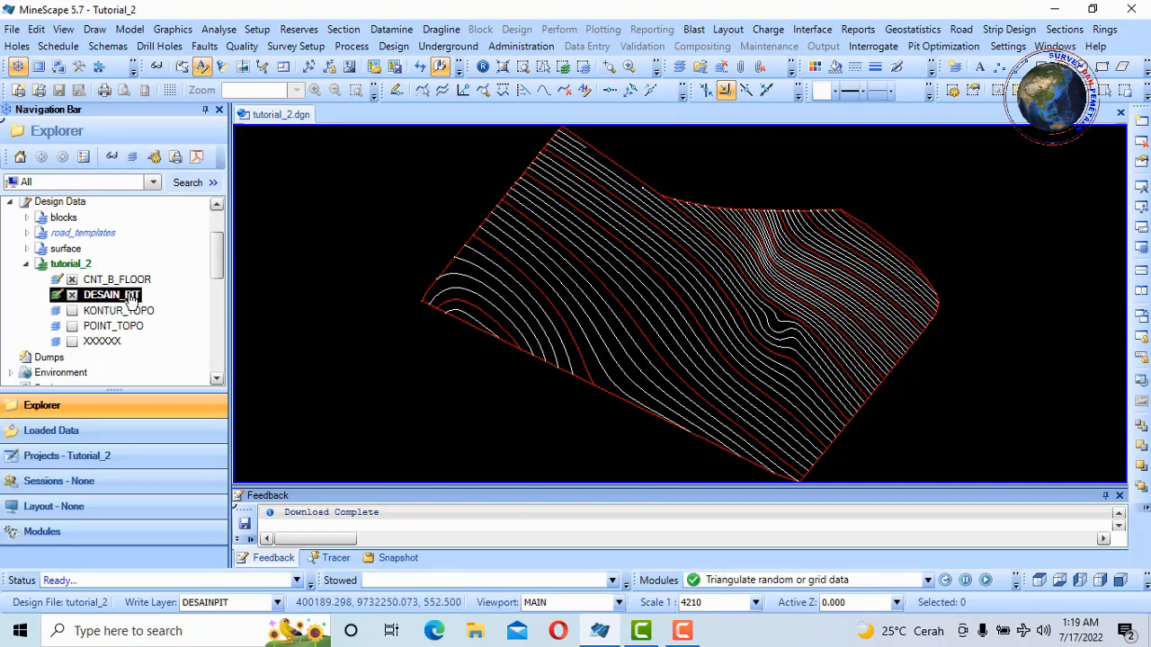
left_click(284, 295)
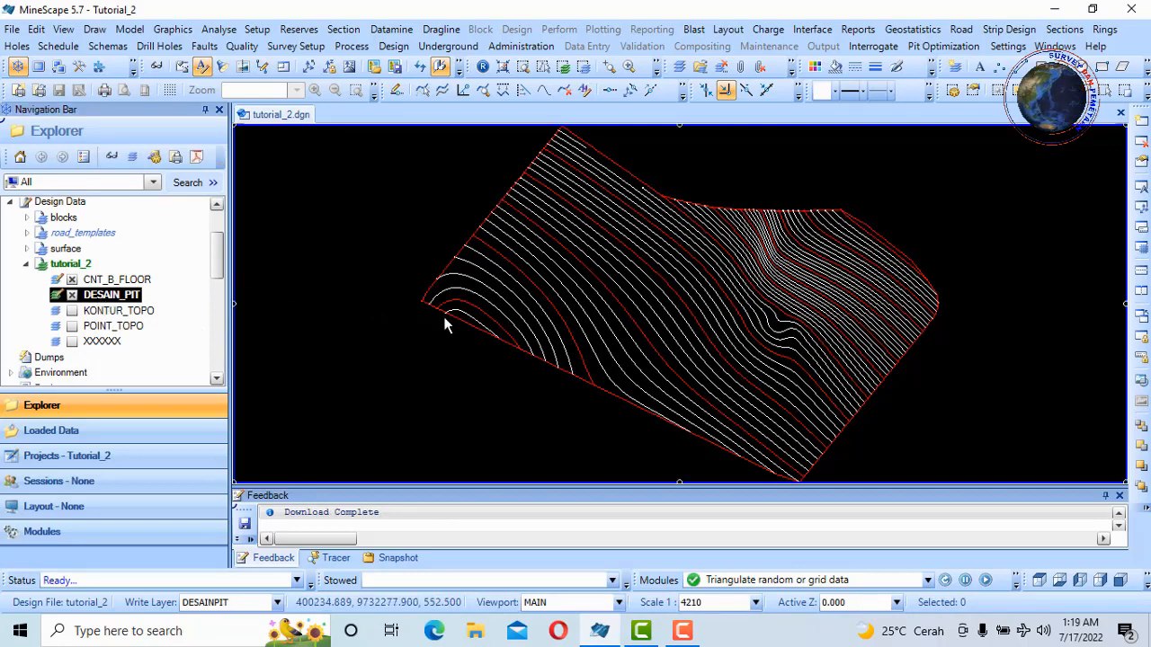
Duplicate the outer boundary line of the CNT_B_FLOOR contours into the DESAIN_PIT layer and hide the CNT_B_FLOOR layer.
scroll(438, 306, "up", 3)
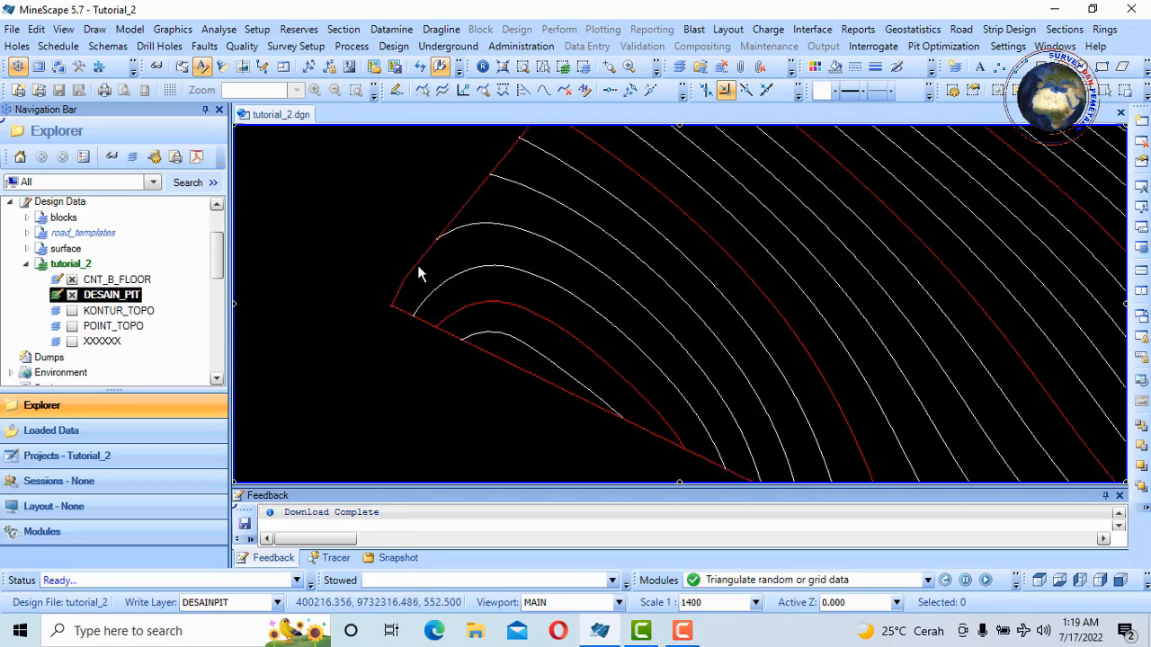
left_click(418, 266)
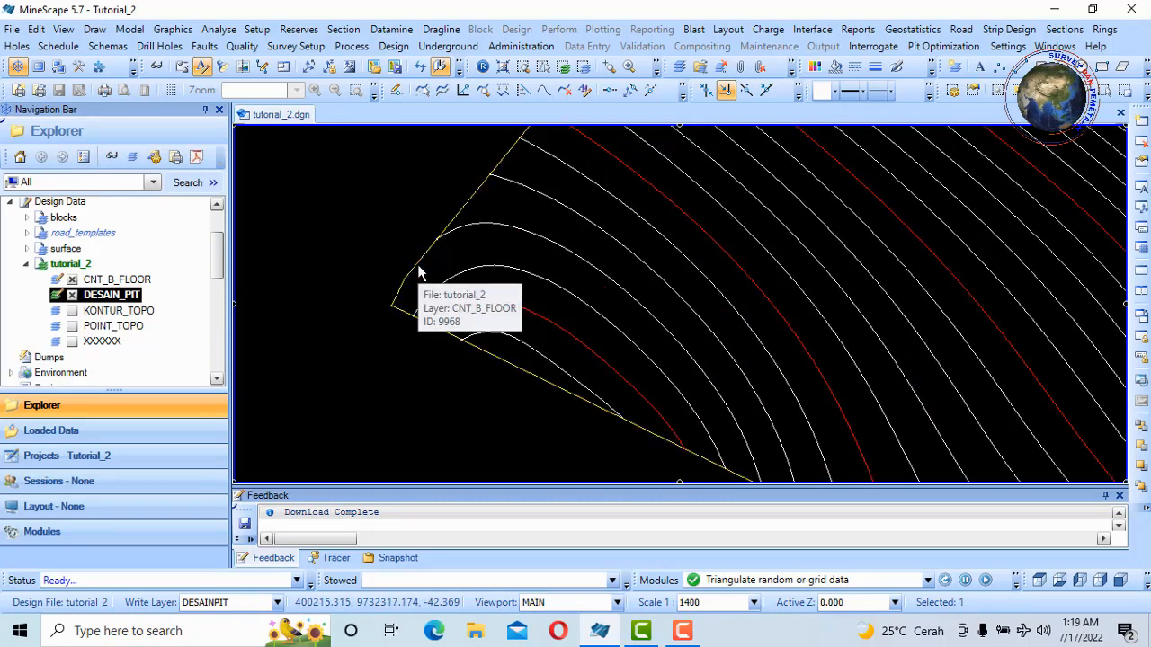
left_click(36, 29)
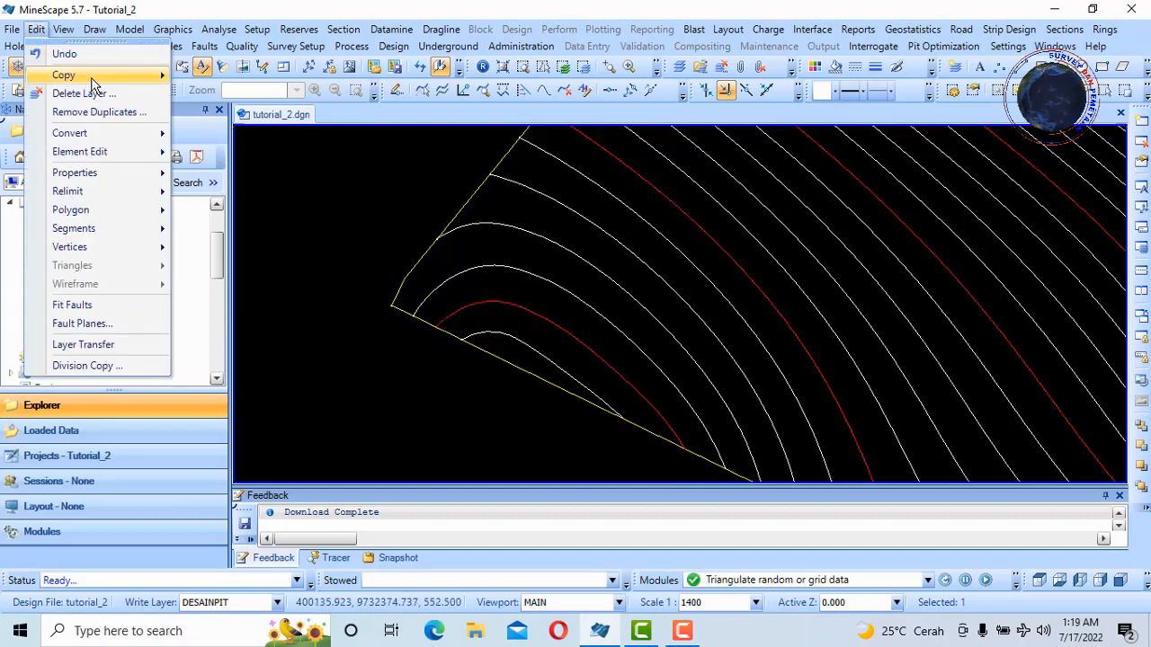
mouse_move(95, 78)
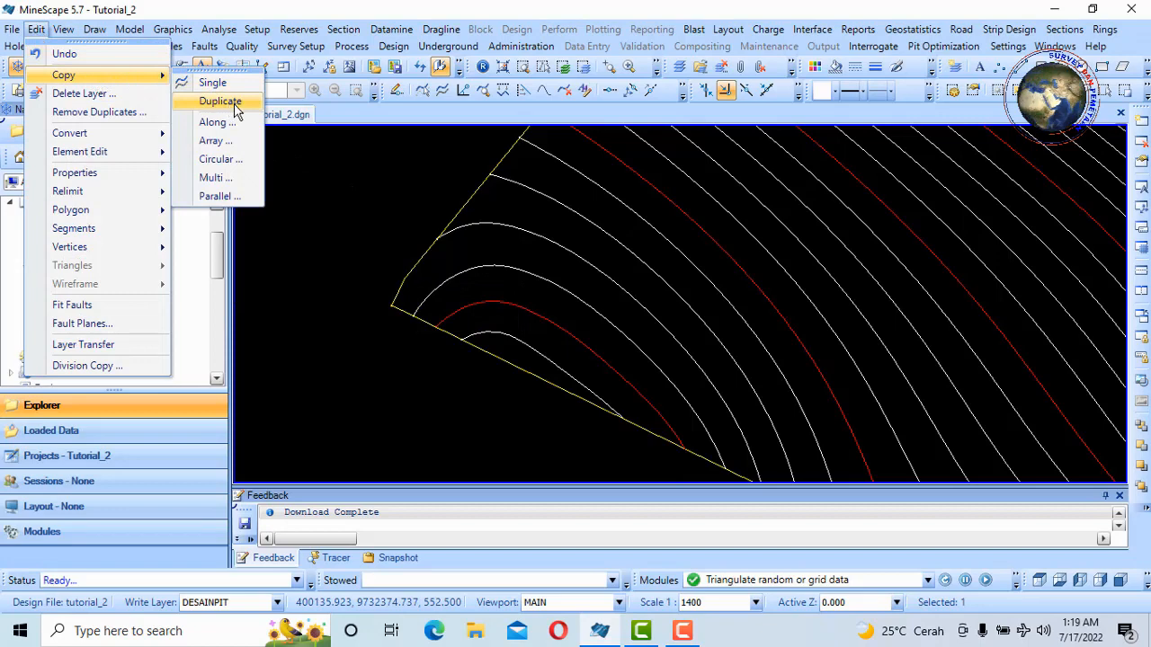
left_click(219, 101)
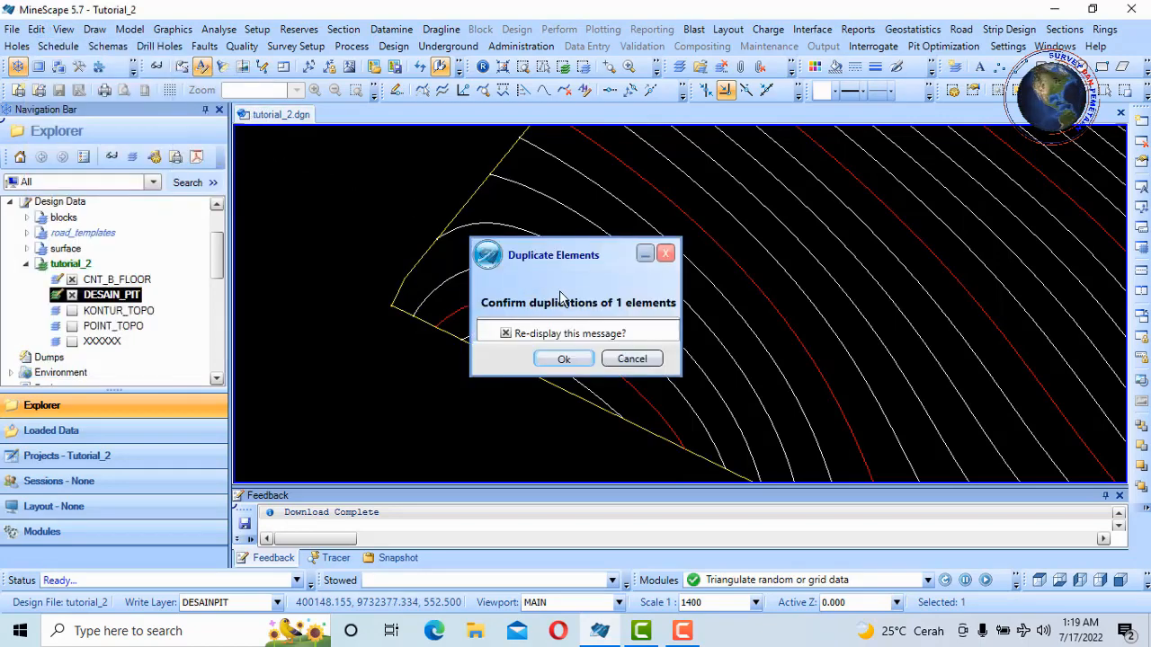
left_click(559, 360)
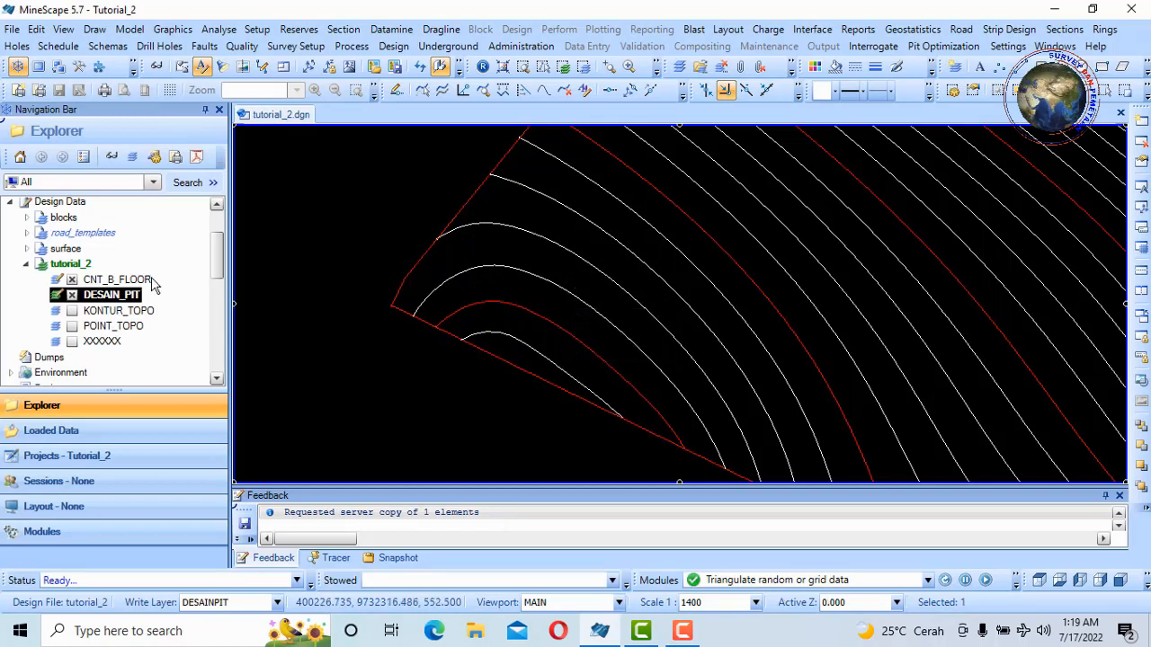
left_click(71, 280)
left_click(72, 280)
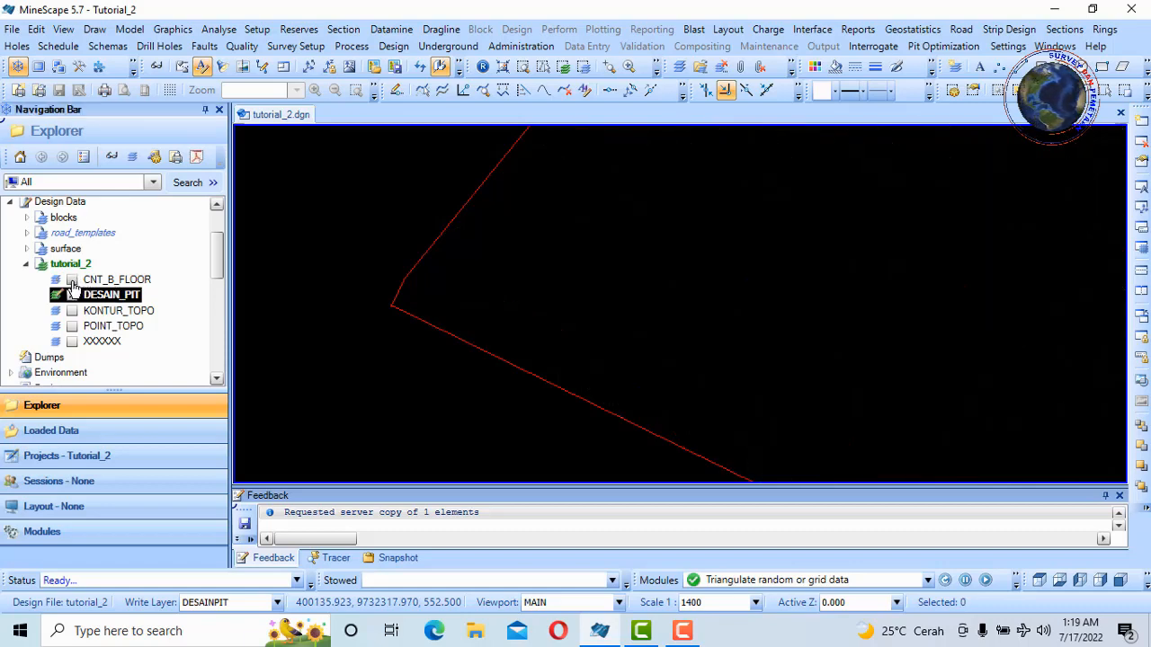
Examine the overall shape of the duplicated boundary line on the DESAIN_PIT layer.
scroll(575, 283, "down", 5)
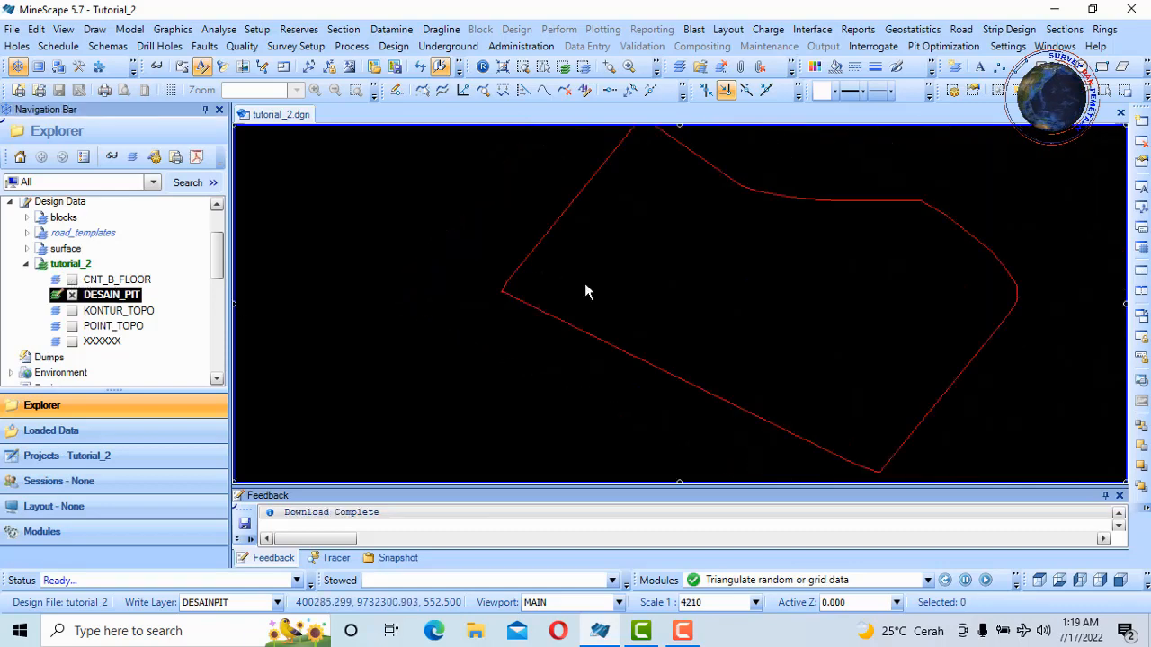
scroll(701, 249, "up", 3)
scroll(693, 255, "down", 2)
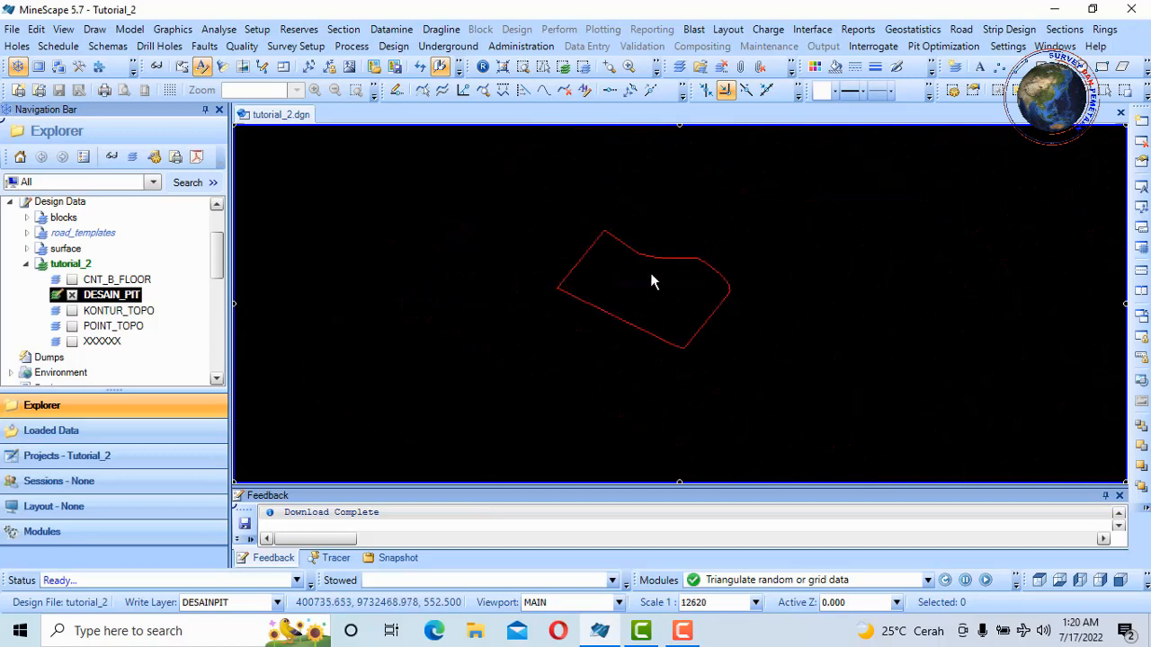
scroll(650, 274, "up", 2)
scroll(661, 242, "down", 2)
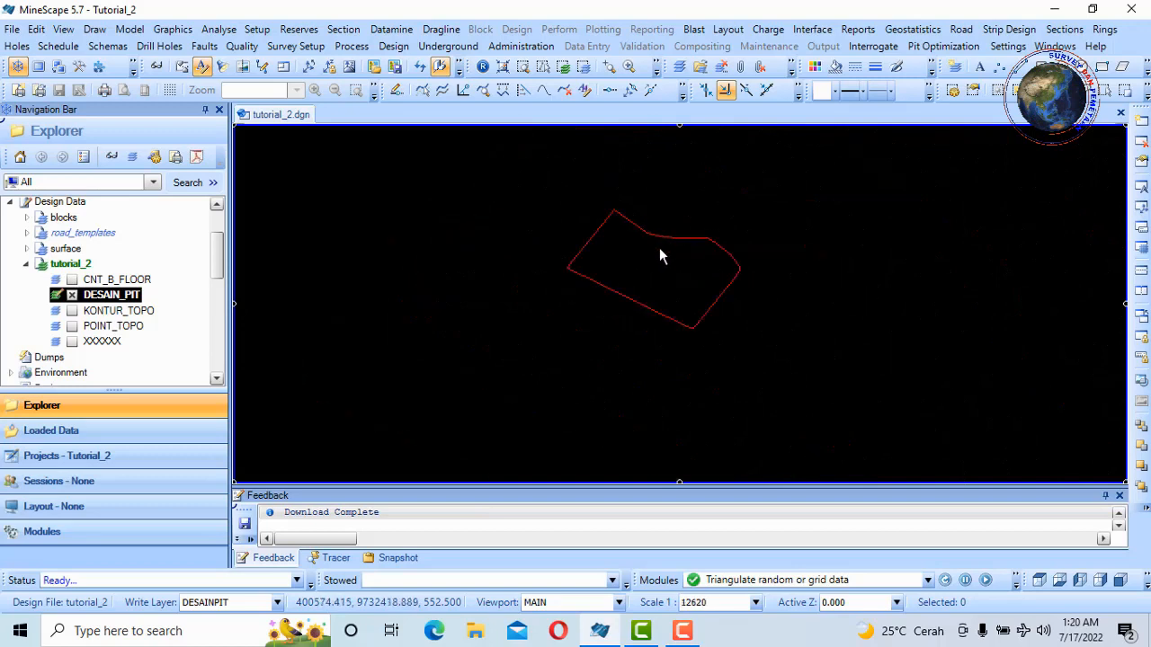
middle_click_drag(669, 248, 698, 276)
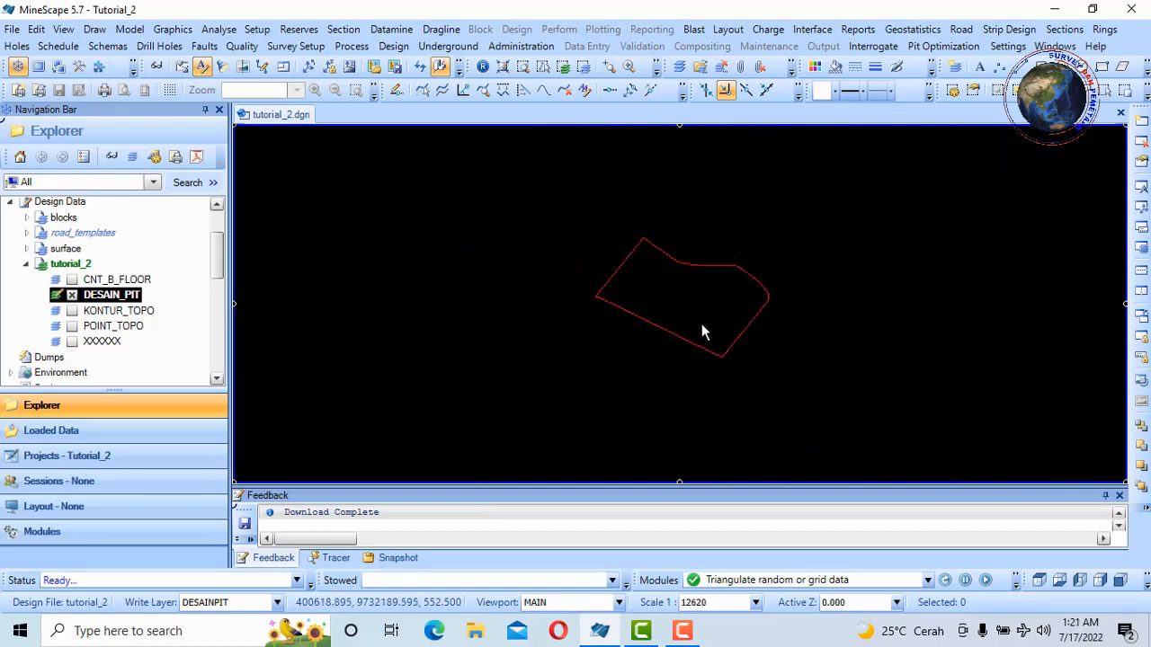
scroll(713, 296, "up", 2)
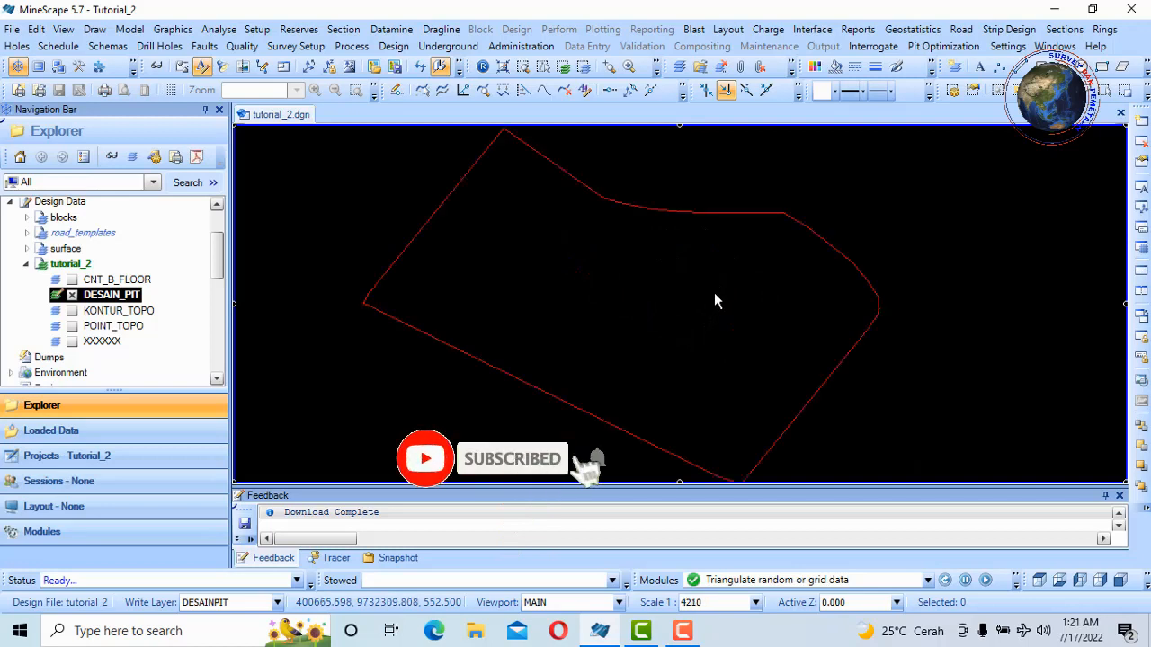
scroll(710, 257, "down", 2)
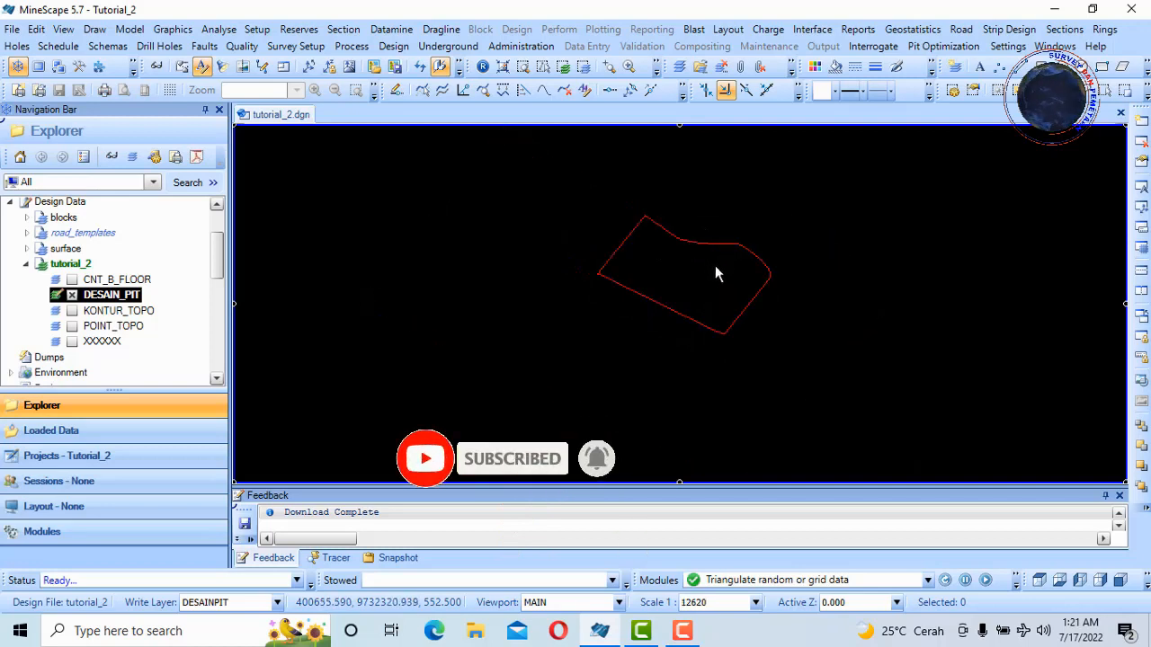
scroll(717, 266, "up", 2)
scroll(716, 267, "down", 2)
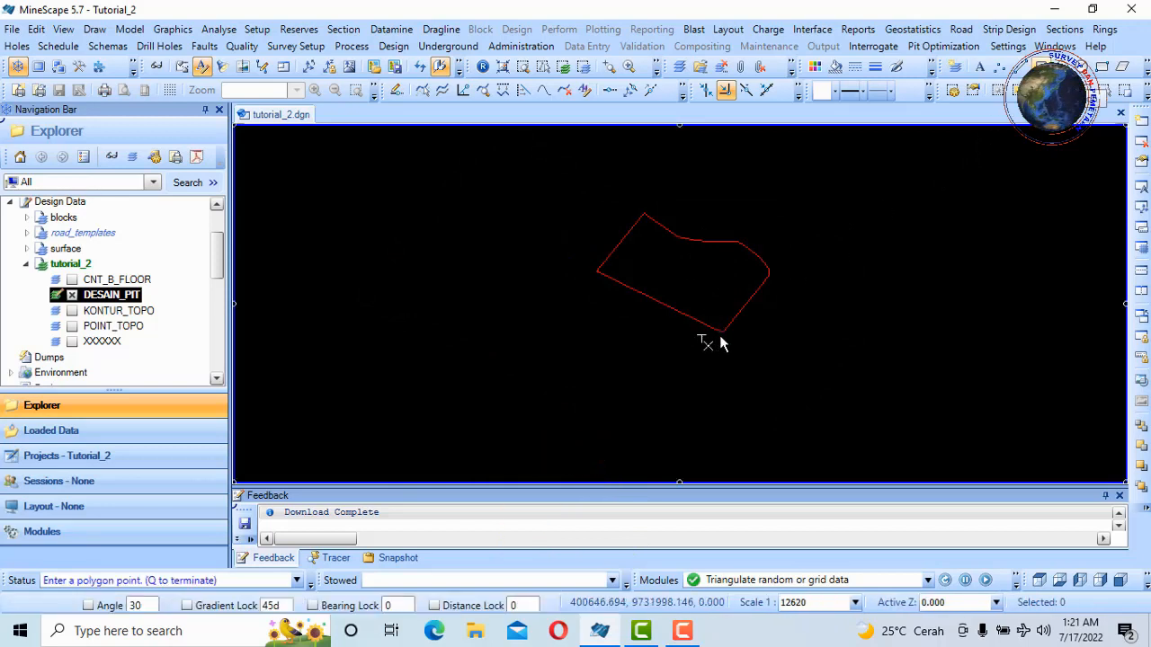
Trace a closed polygon over the red boundary line on the DESAIN_PIT layer, snapping to its main corners and bends.
scroll(722, 323, "up", 4)
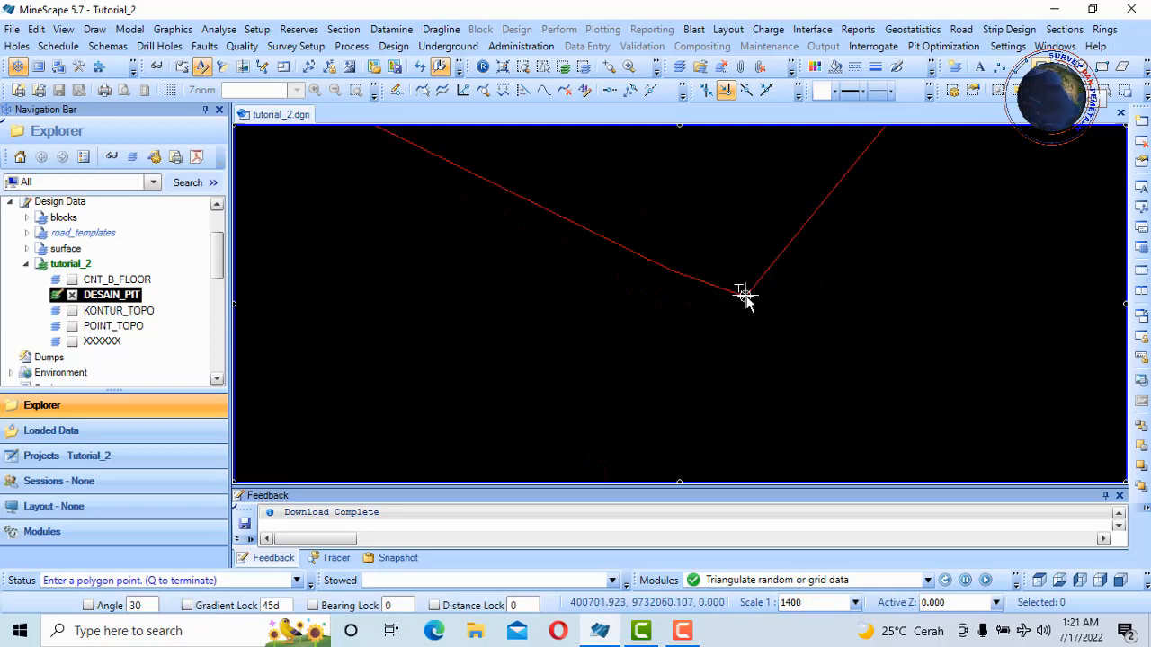
left_click(745, 299)
left_click(674, 272)
scroll(672, 295, "down", 3)
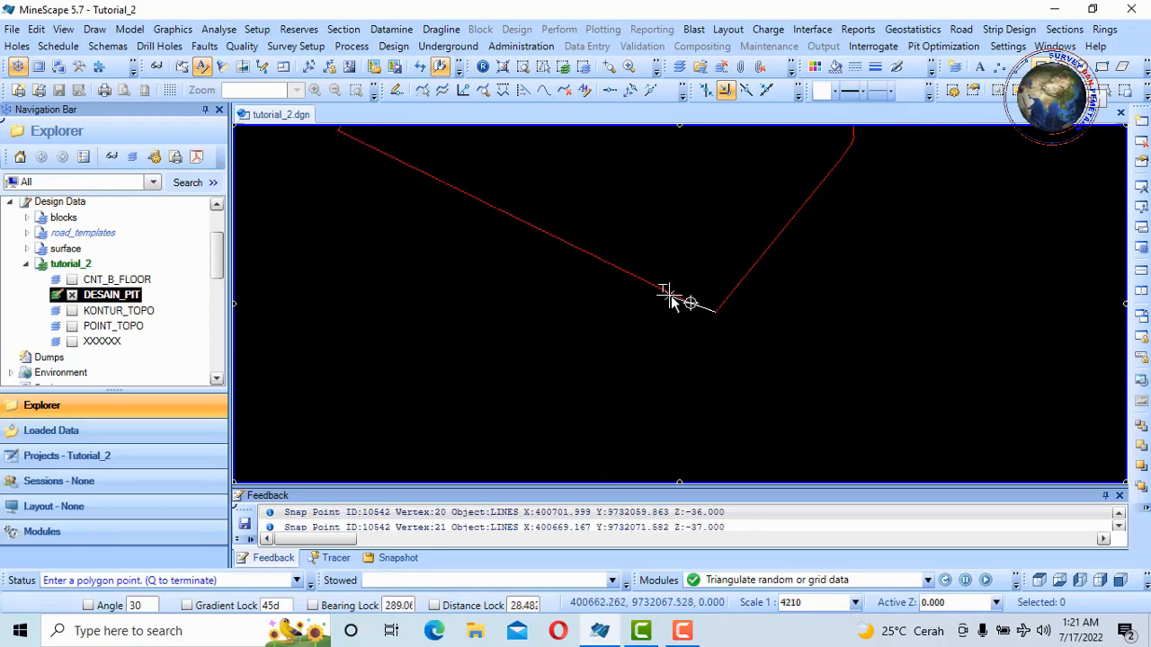
scroll(651, 306, "down", 2)
scroll(611, 327, "up", 2)
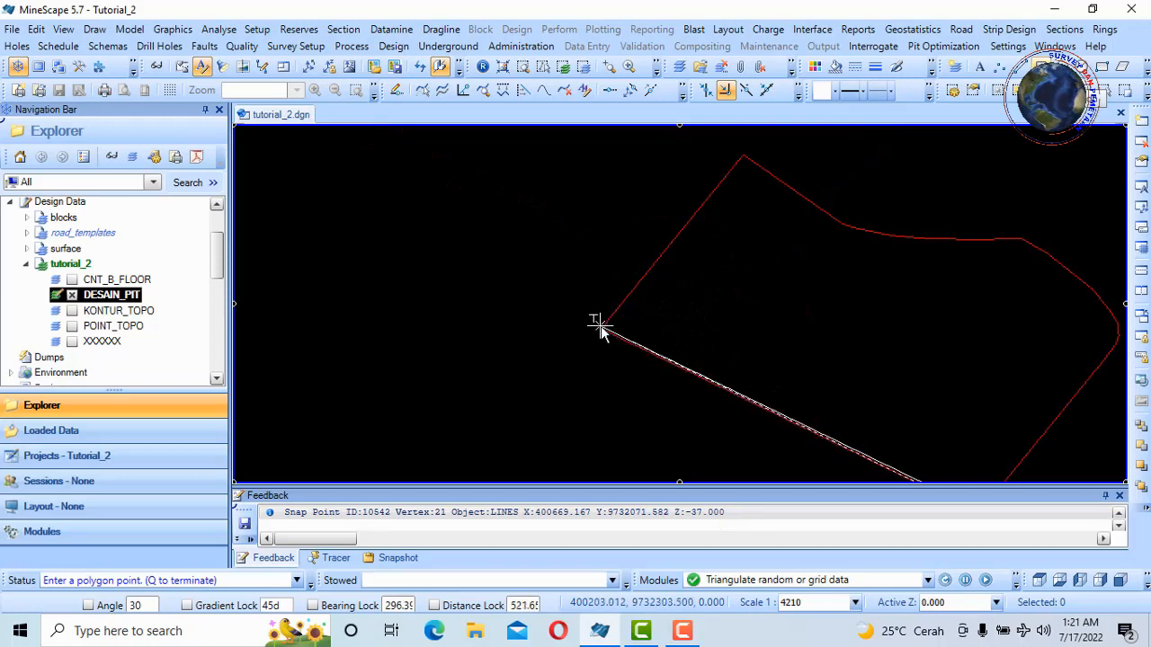
left_click(600, 329)
left_click(743, 154)
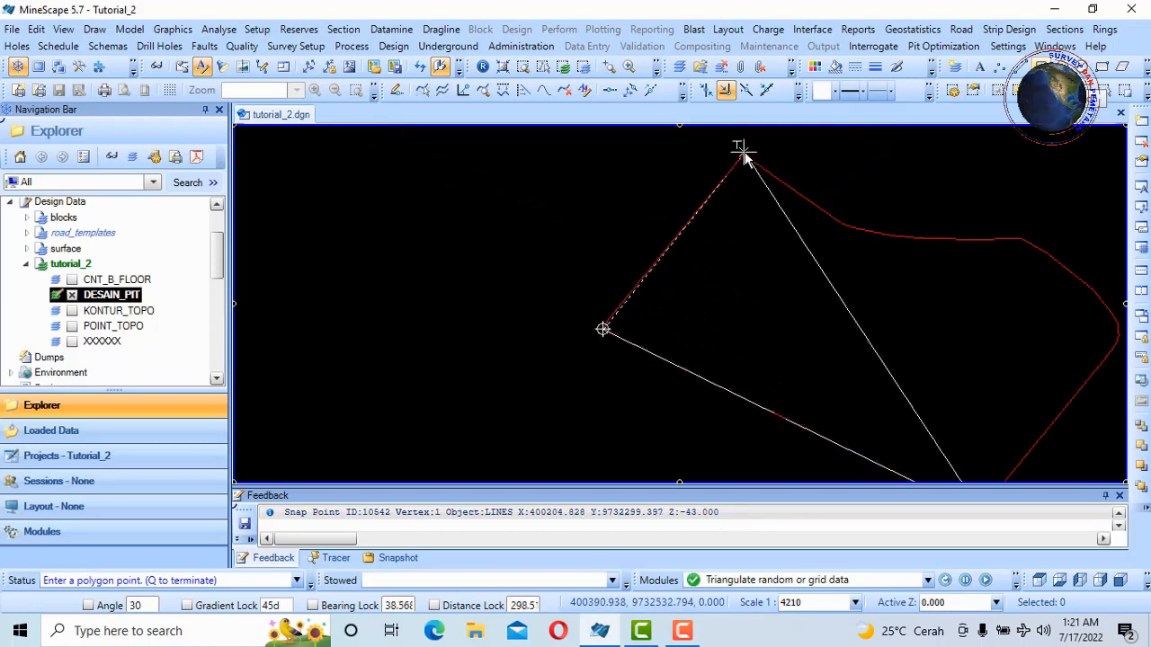
left_click(840, 225)
left_click(889, 237)
left_click(1019, 237)
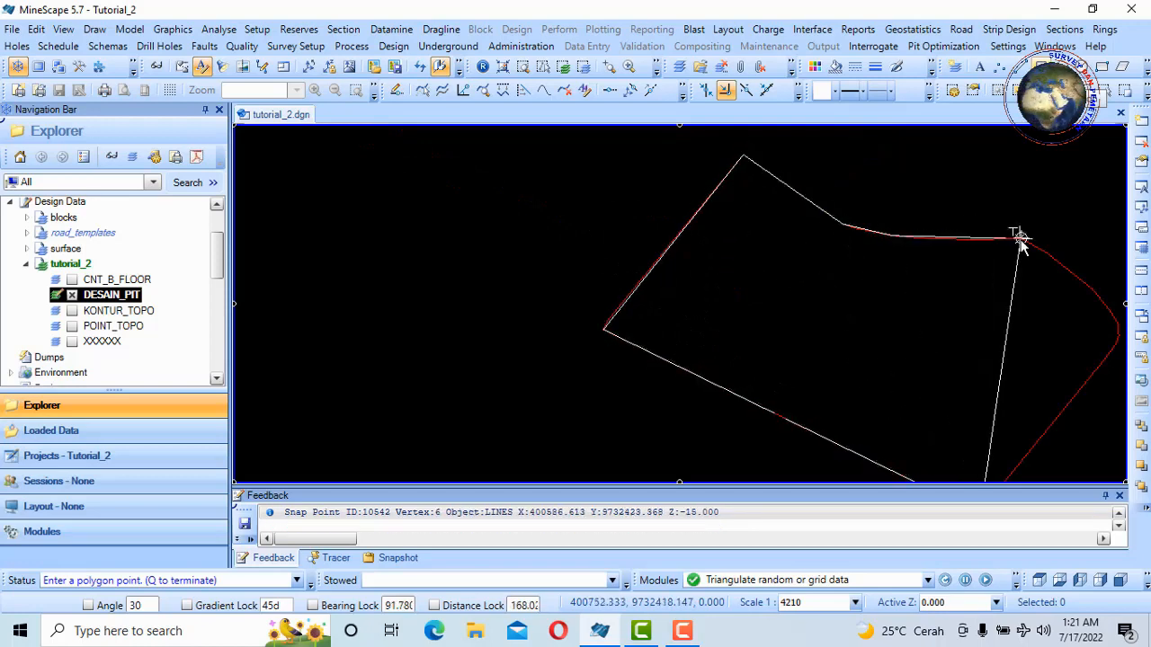
middle_click_drag(1020, 239, 843, 138)
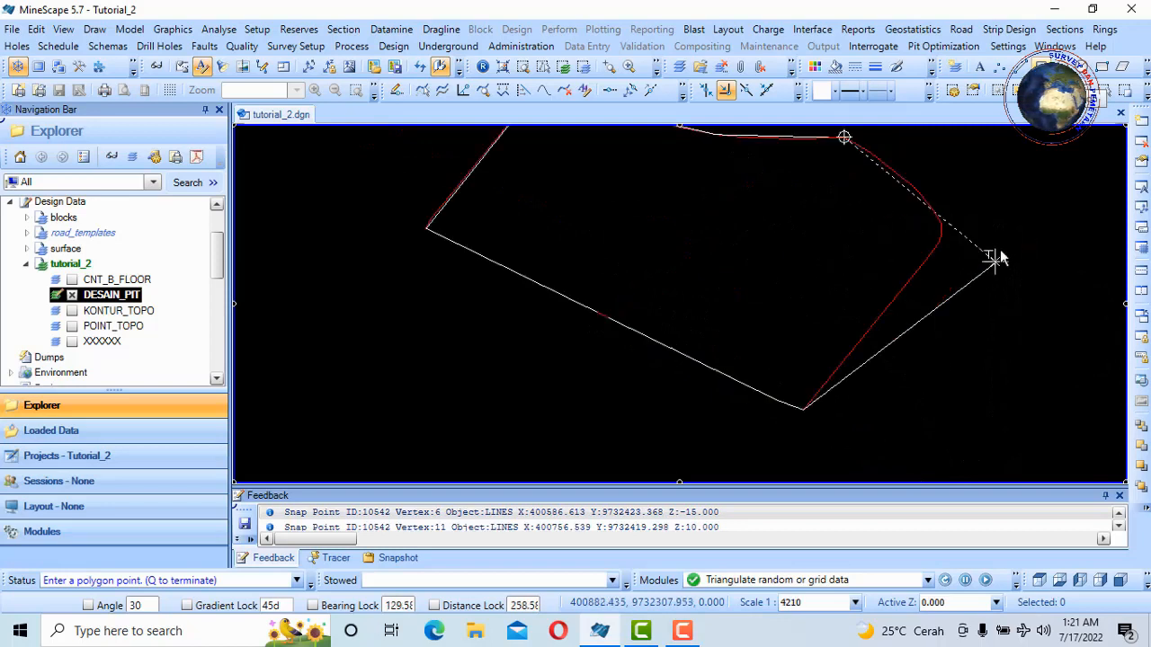
left_click(916, 186)
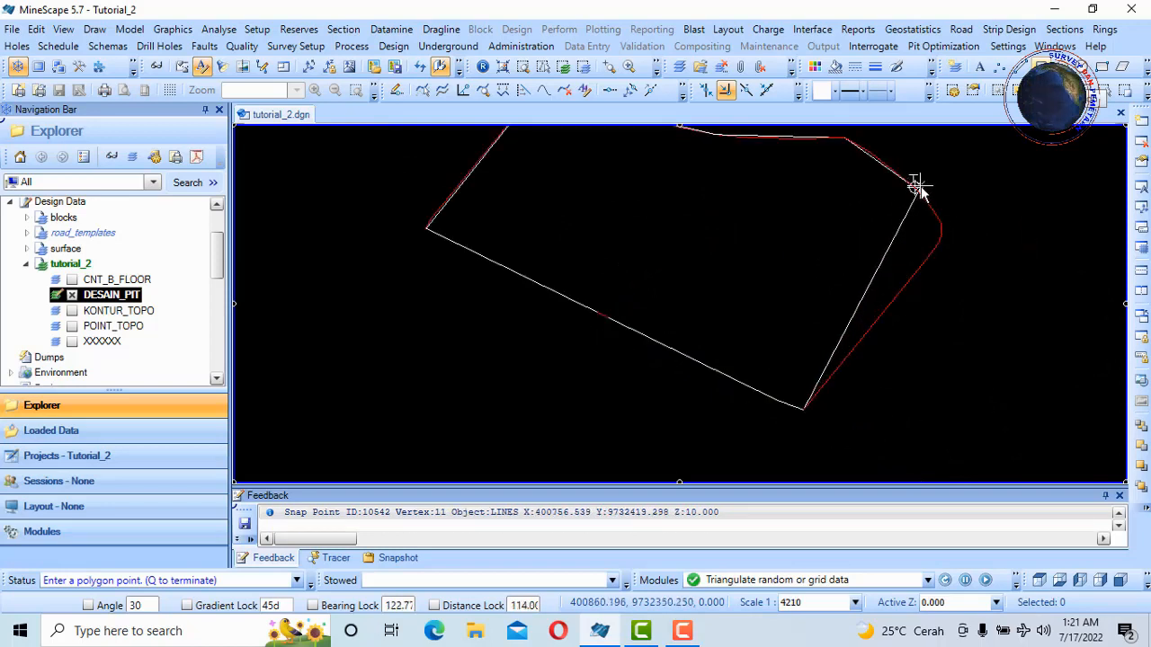
left_click(939, 234)
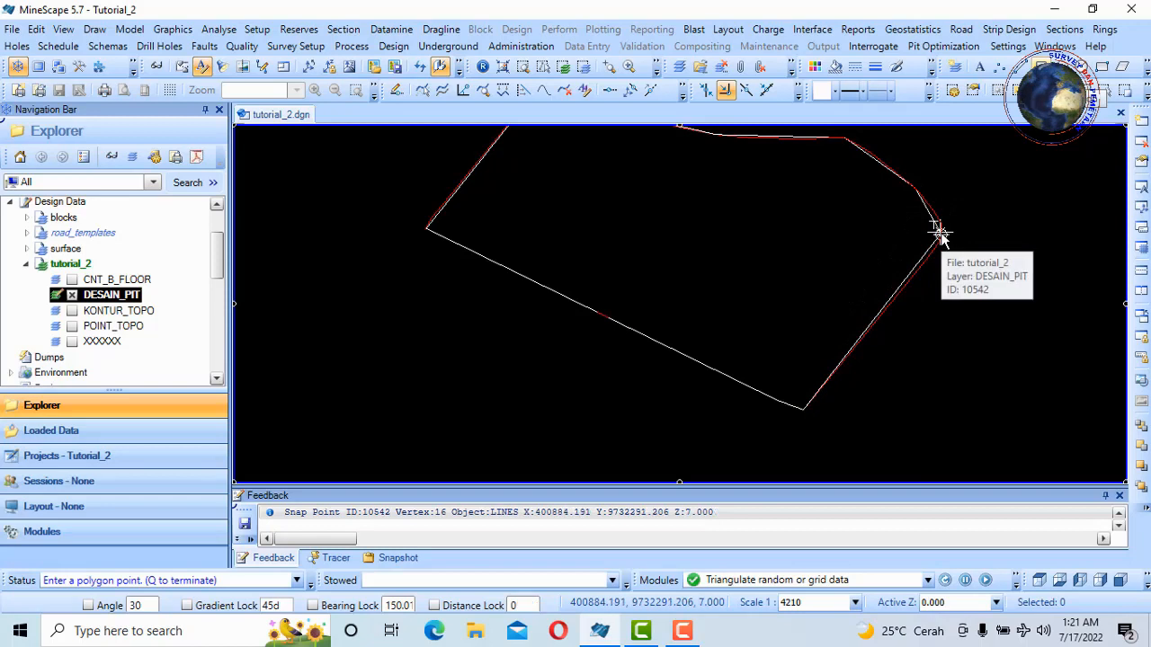
key("q")
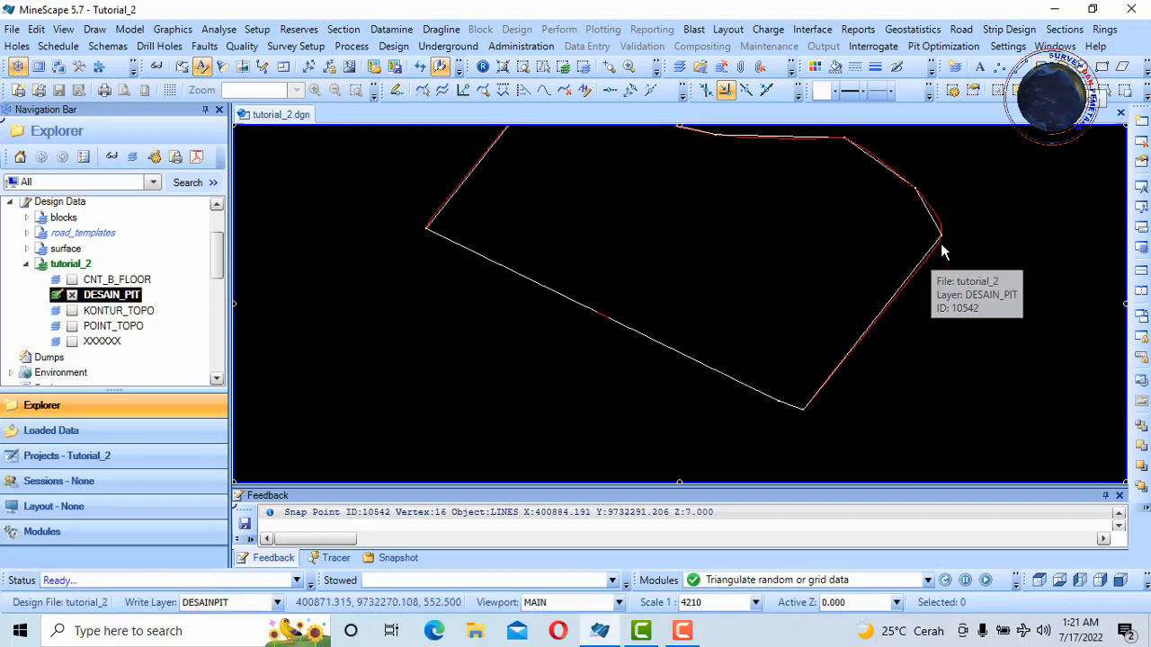
Delete the original red boundary line beneath the new polygon.
scroll(935, 209, "up", 2)
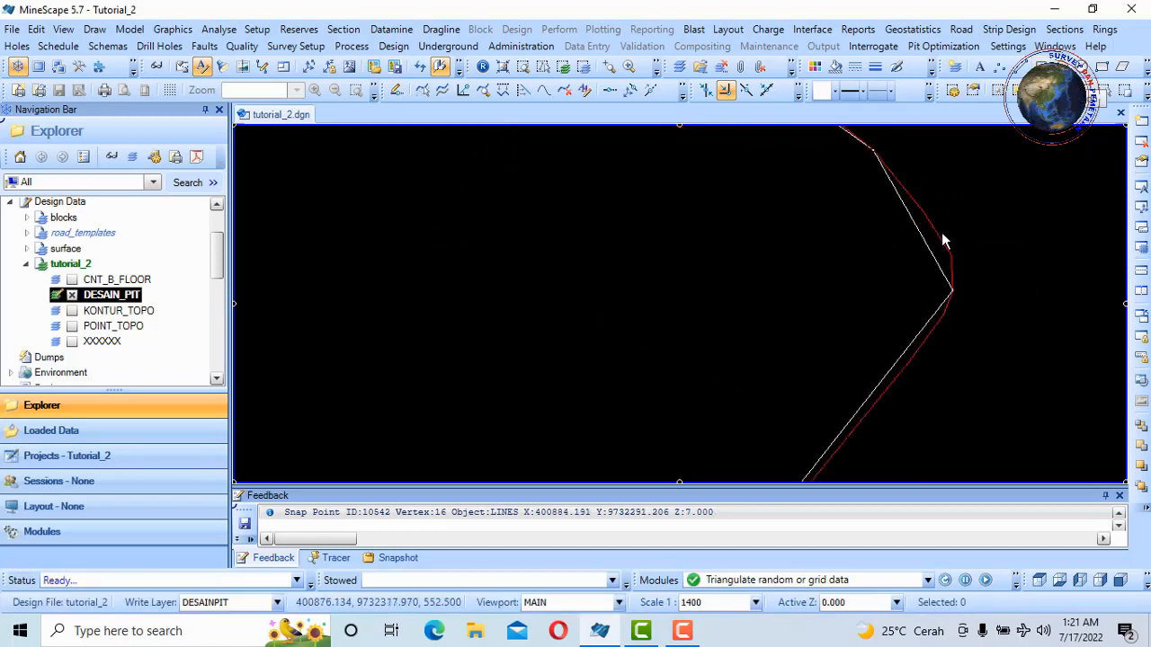
left_click(937, 232)
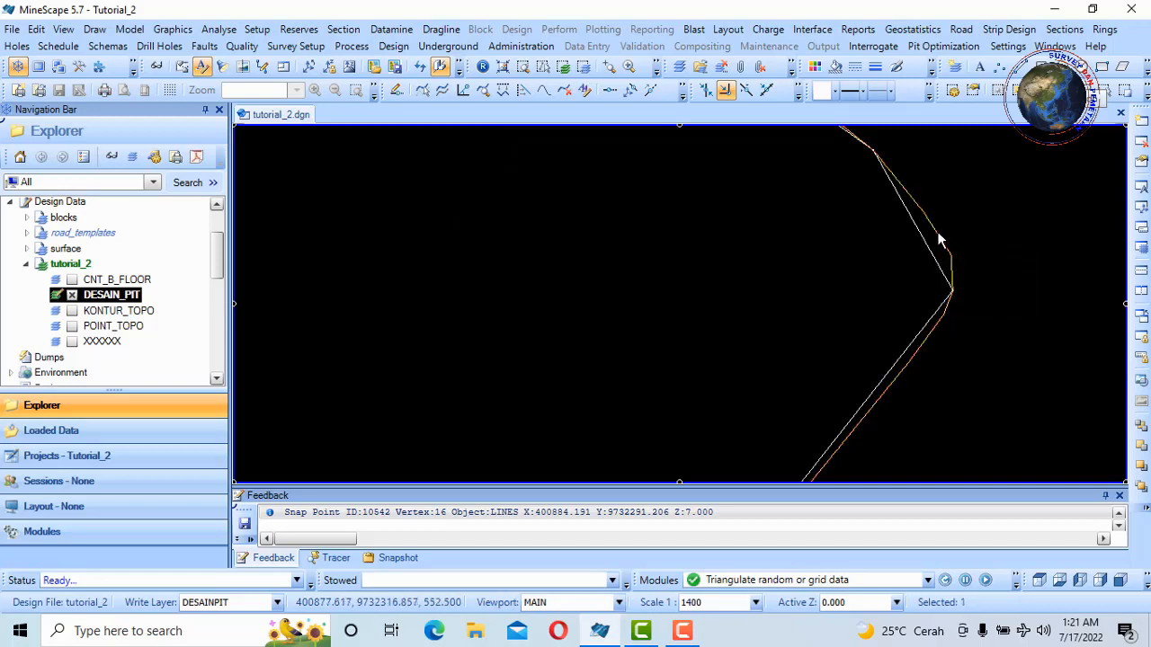
scroll(895, 271, "down", 2)
scroll(899, 270, "down", 4)
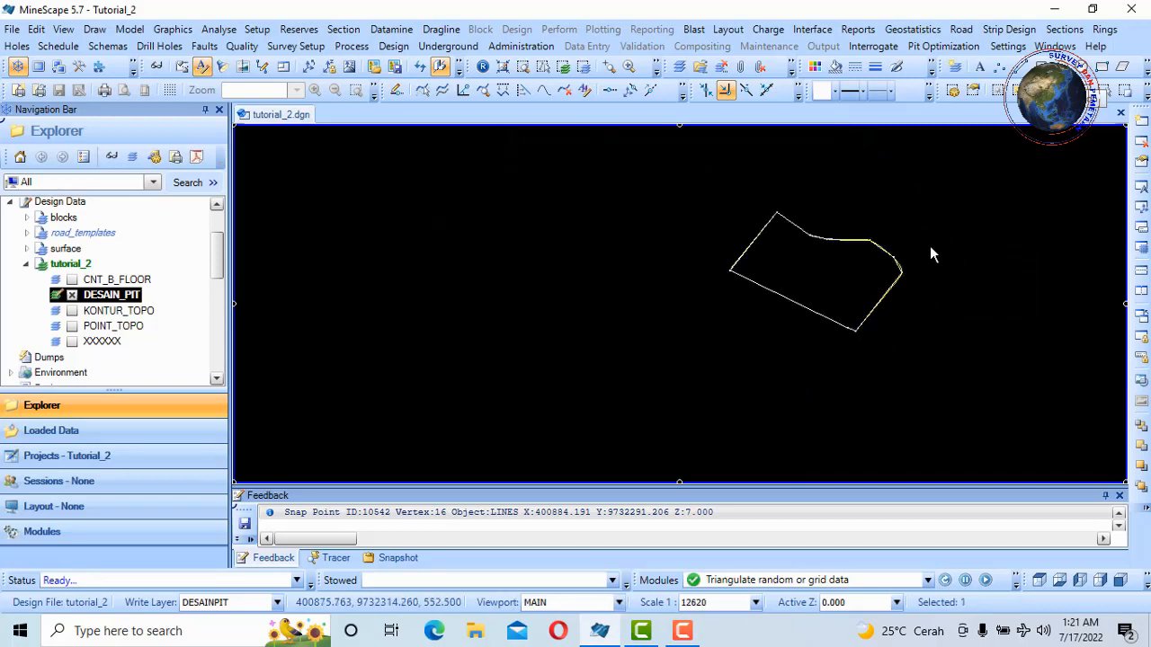
key("Delete")
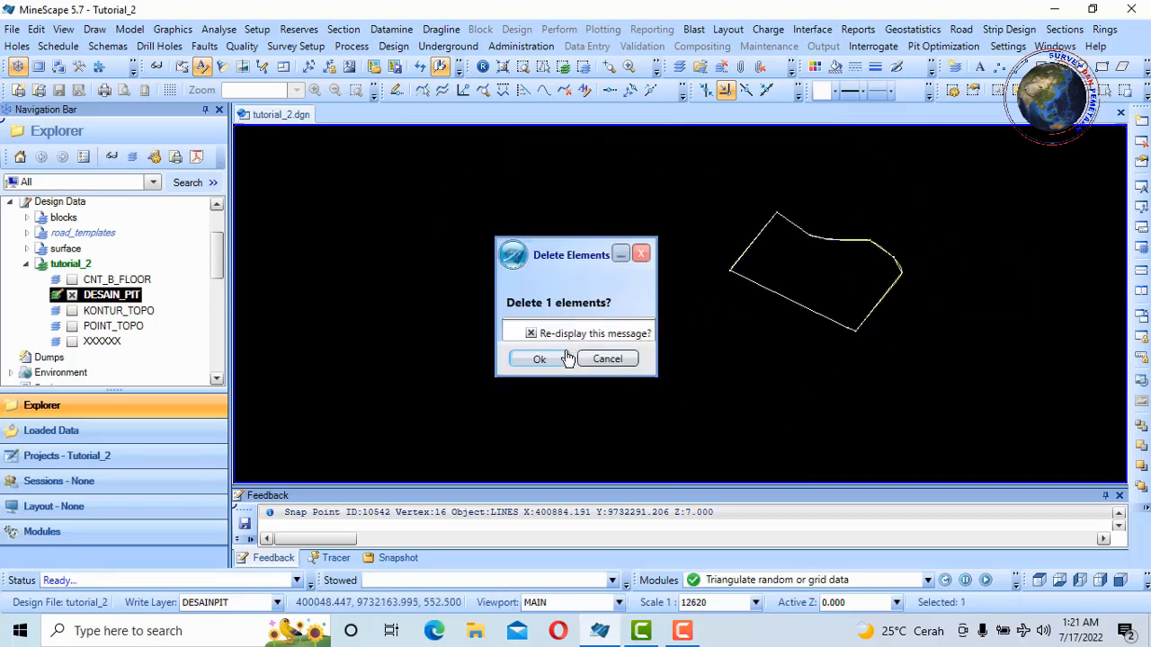
left_click(539, 359)
Display the KONTUR_TOPO layer to examine the topography elevations around the pit polygon, and hide the layer again.
scroll(889, 257, "up", 2)
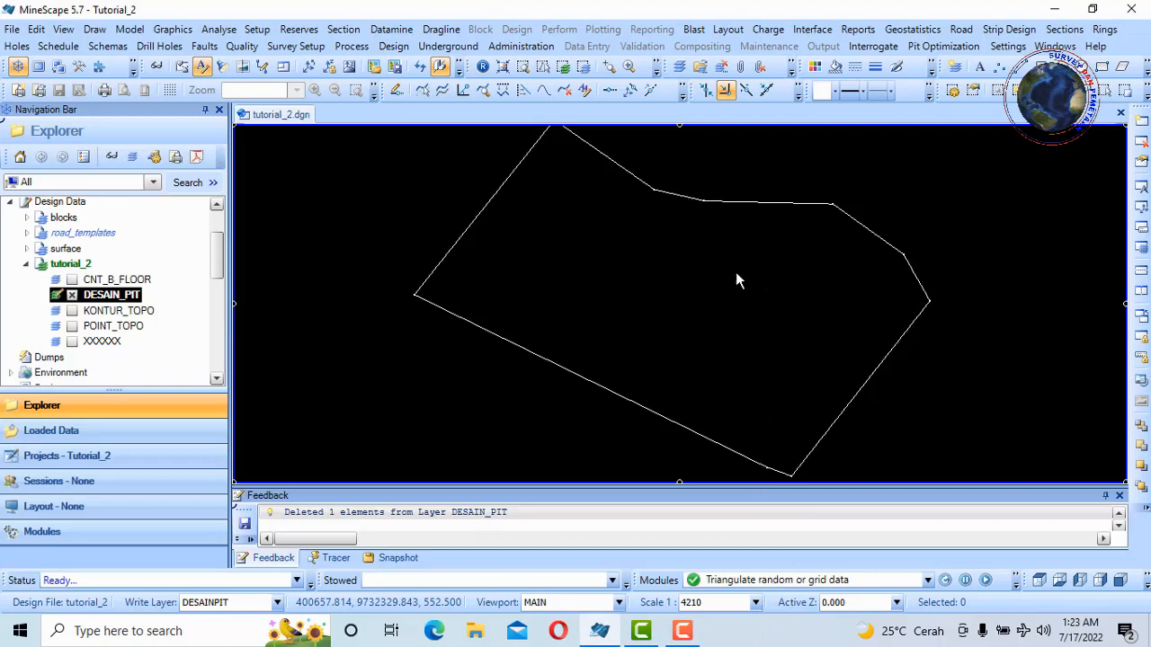
scroll(729, 272, "down", 2)
scroll(735, 271, "up", 2)
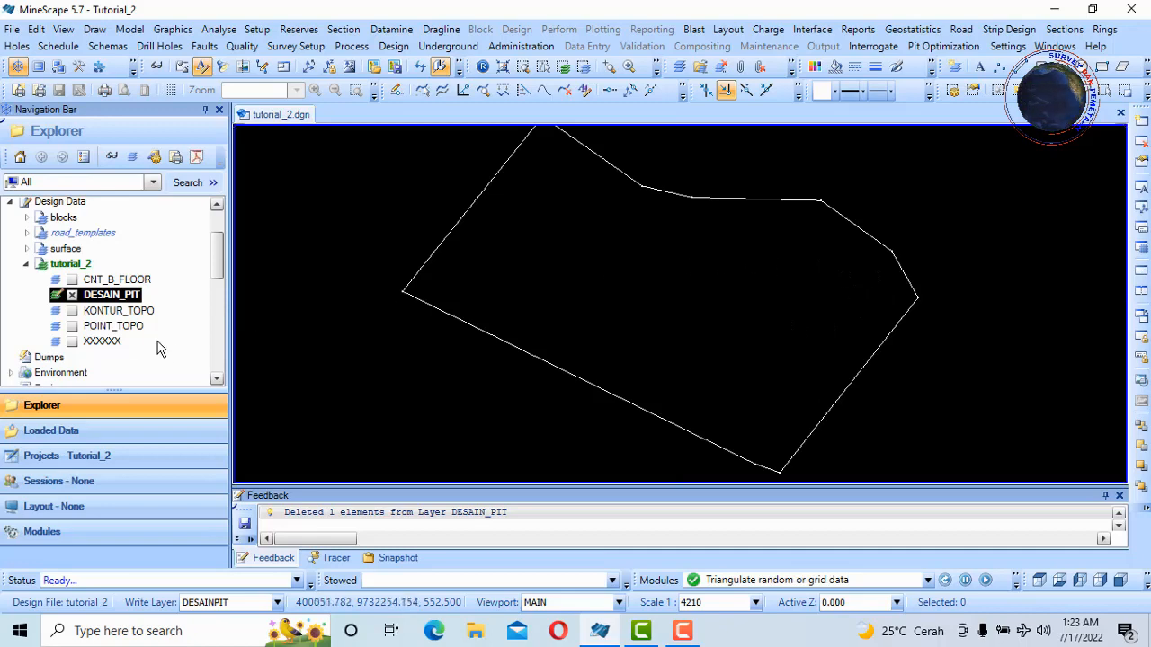
left_click(72, 310)
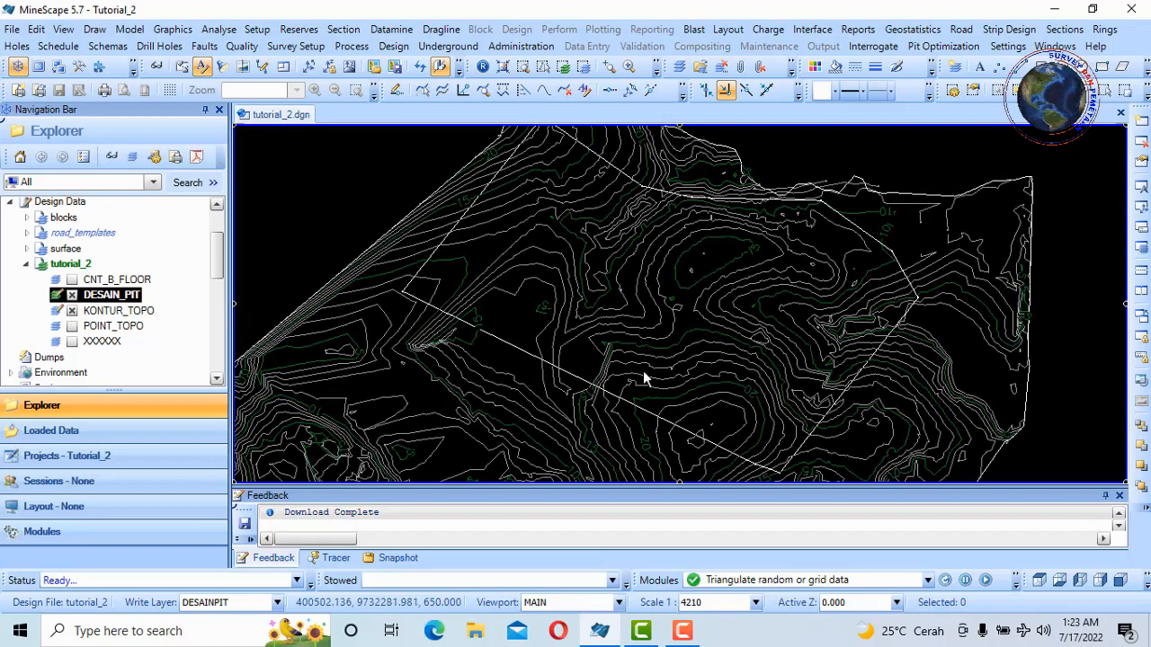
scroll(642, 378, "up", 5)
scroll(700, 235, "down", 7)
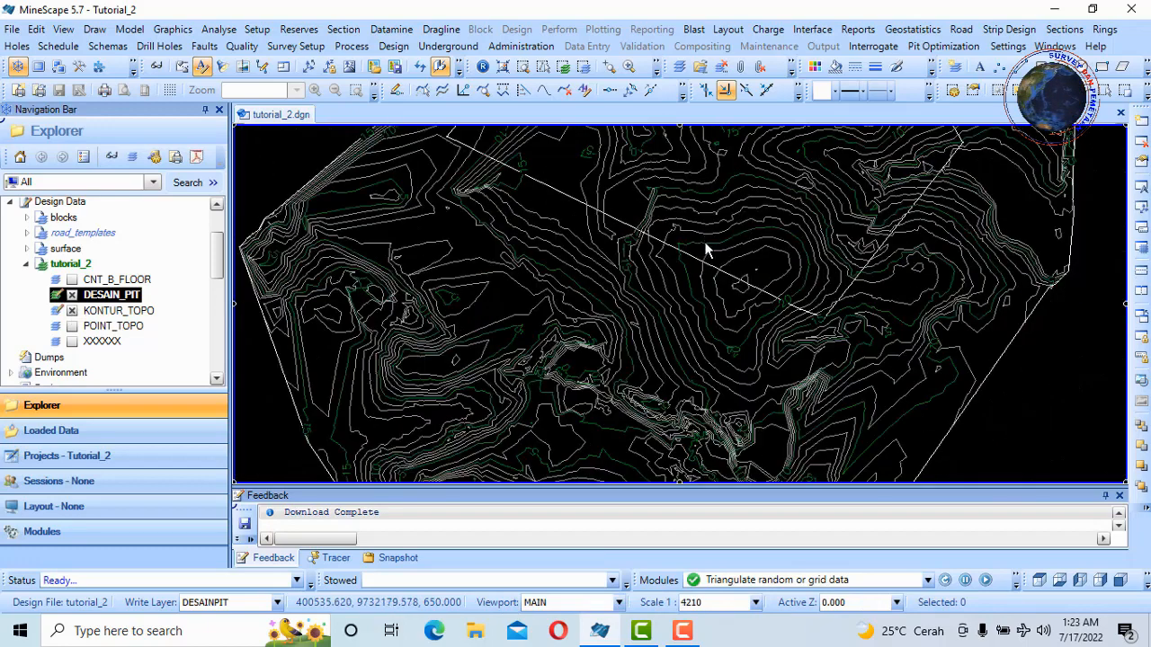
scroll(728, 255, "up", 7)
scroll(690, 249, "down", 2)
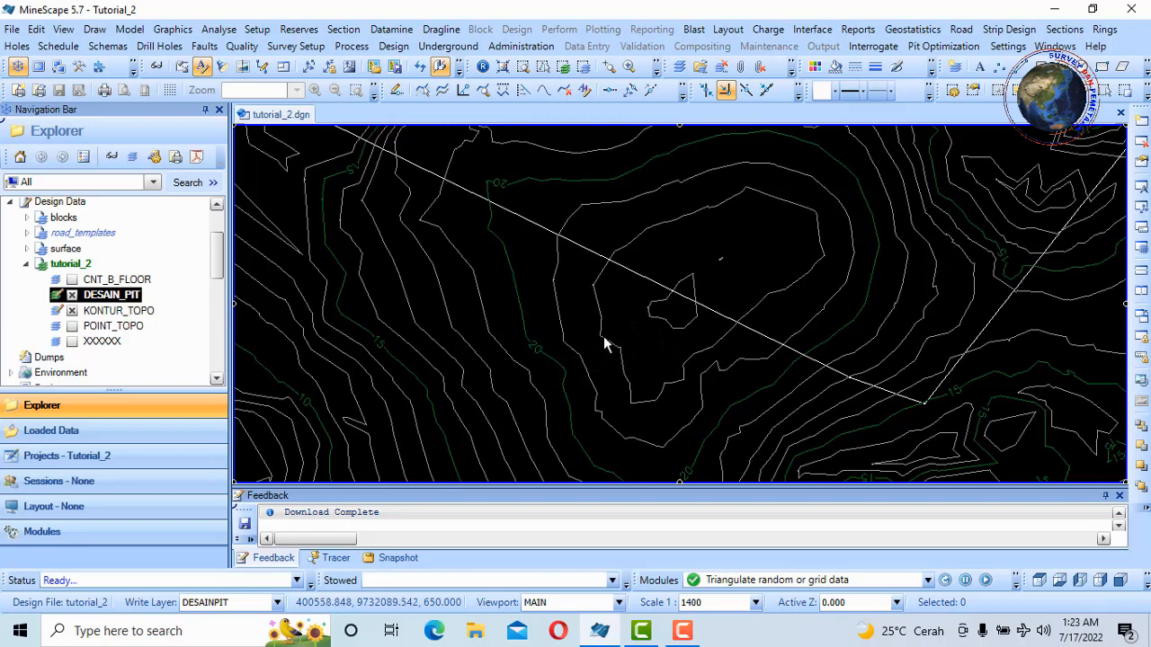
scroll(701, 366, "down", 5)
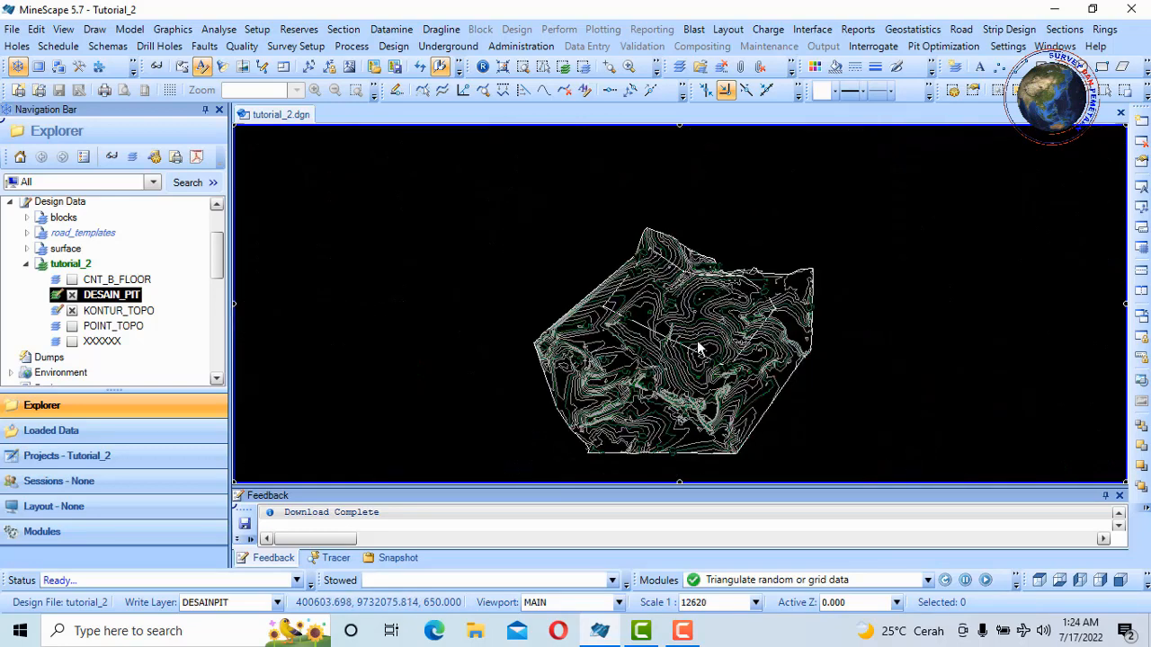
scroll(713, 287, "up", 3)
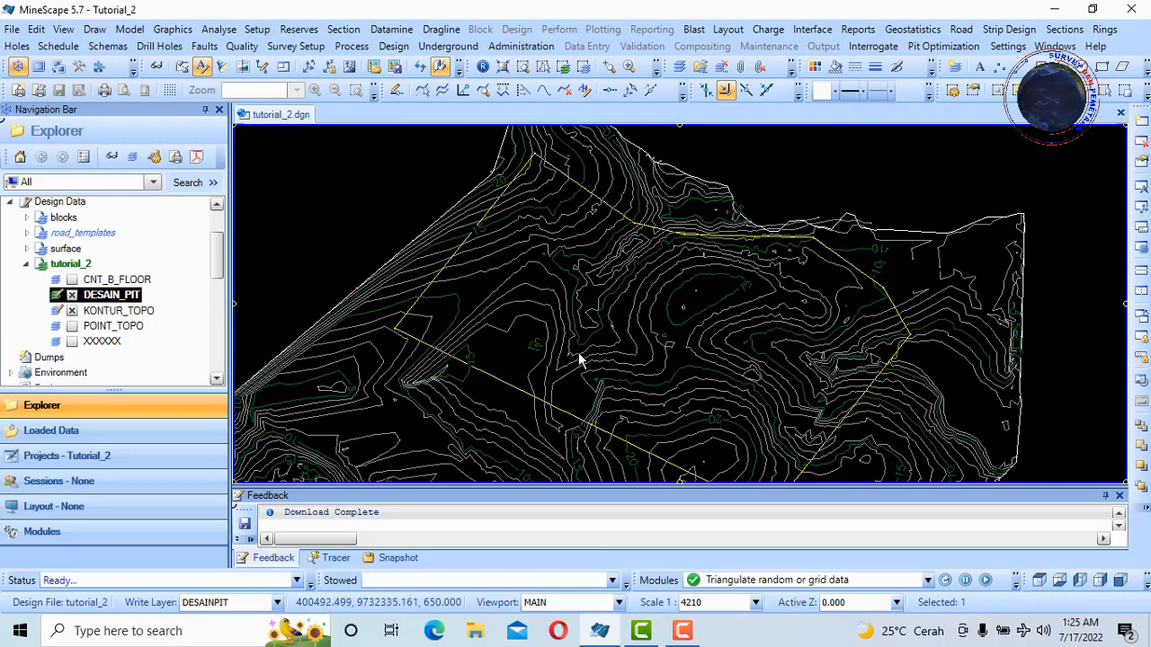
mouse_move(609, 309)
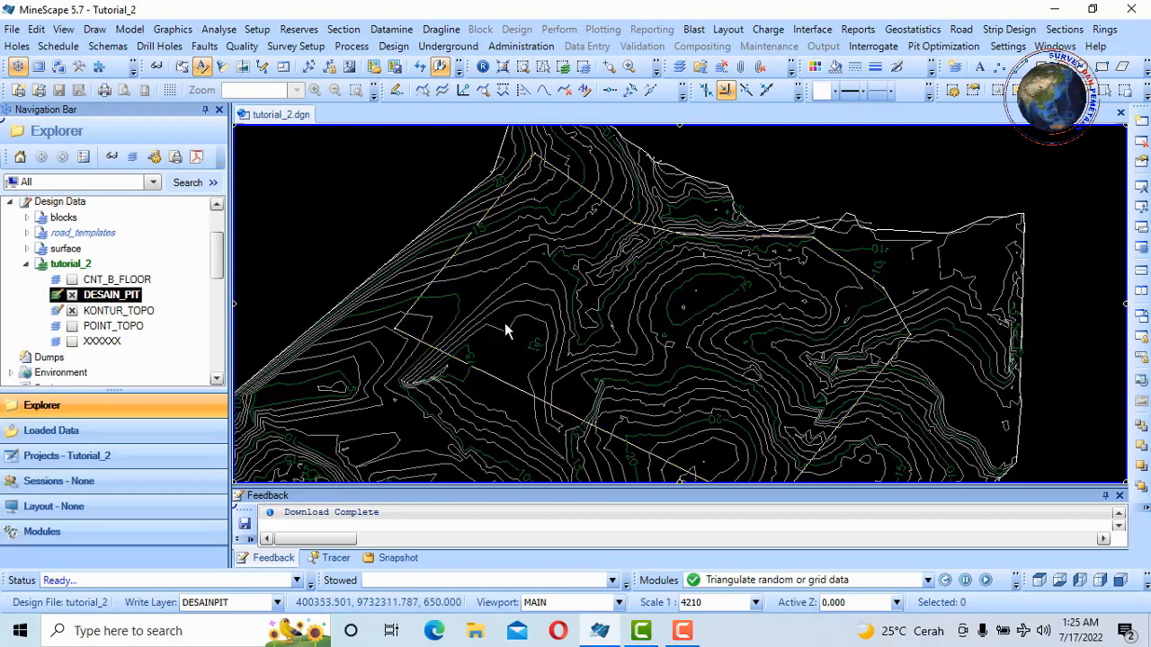
left_click(72, 312)
left_click(72, 313)
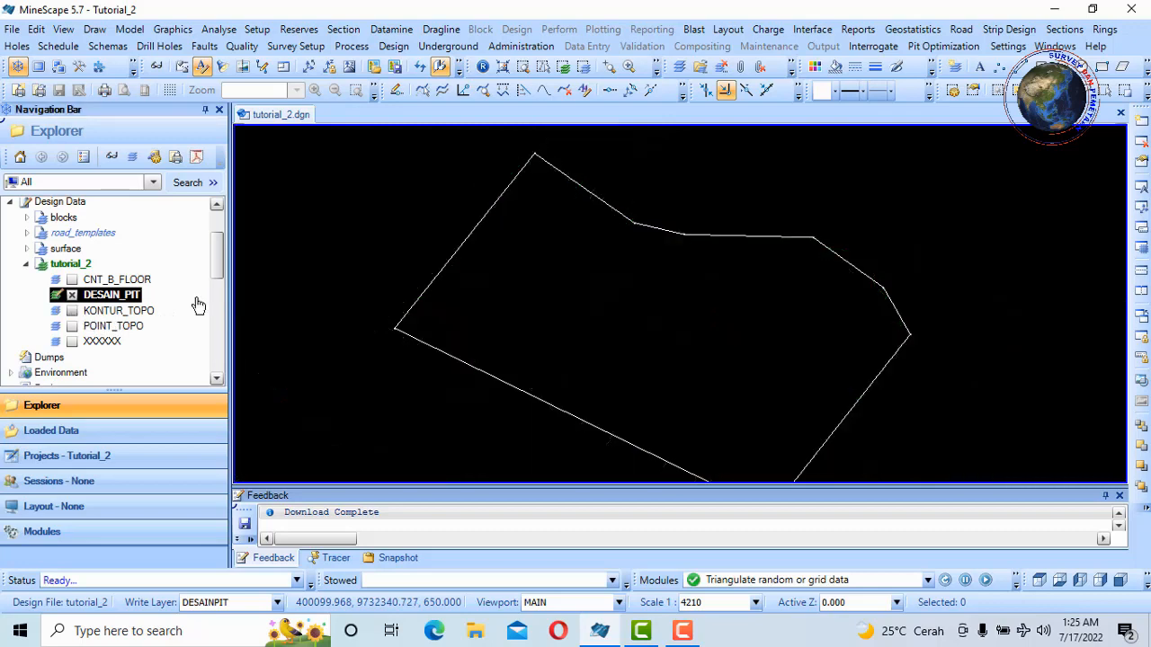
Open the pit polygon's vertex details and review the Z coordinates of all its vertices.
left_click(628, 225)
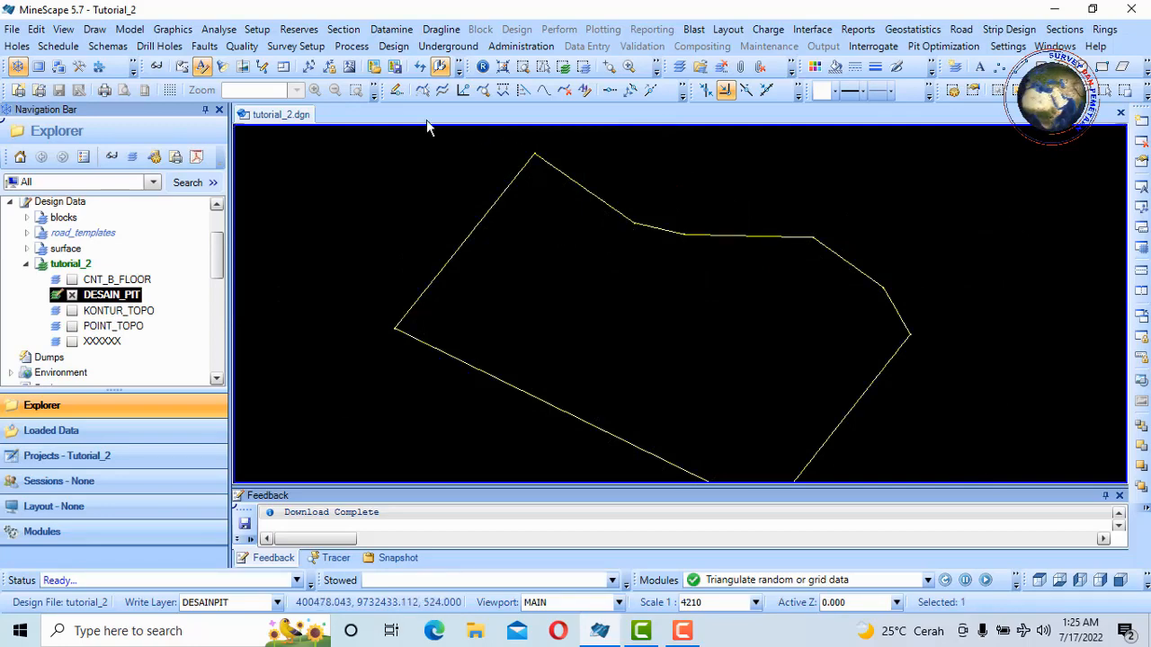
left_click(395, 91)
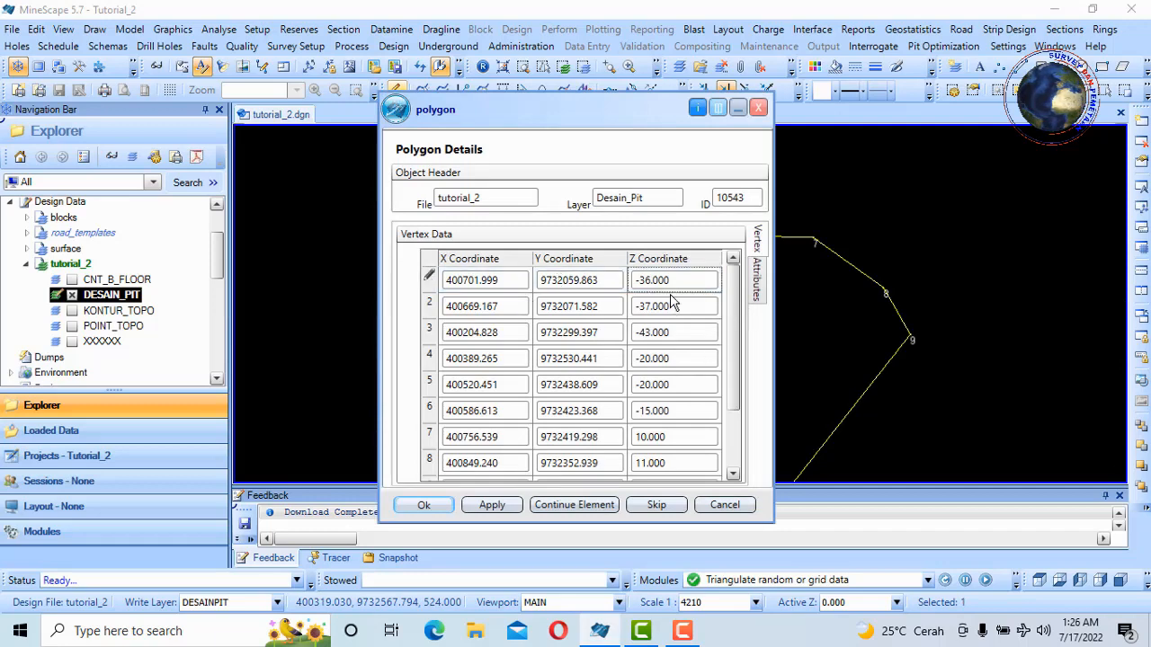
mouse_move(737, 310)
left_mouse_down()
mouse_move(729, 388)
mouse_move(736, 310)
left_mouse_up()
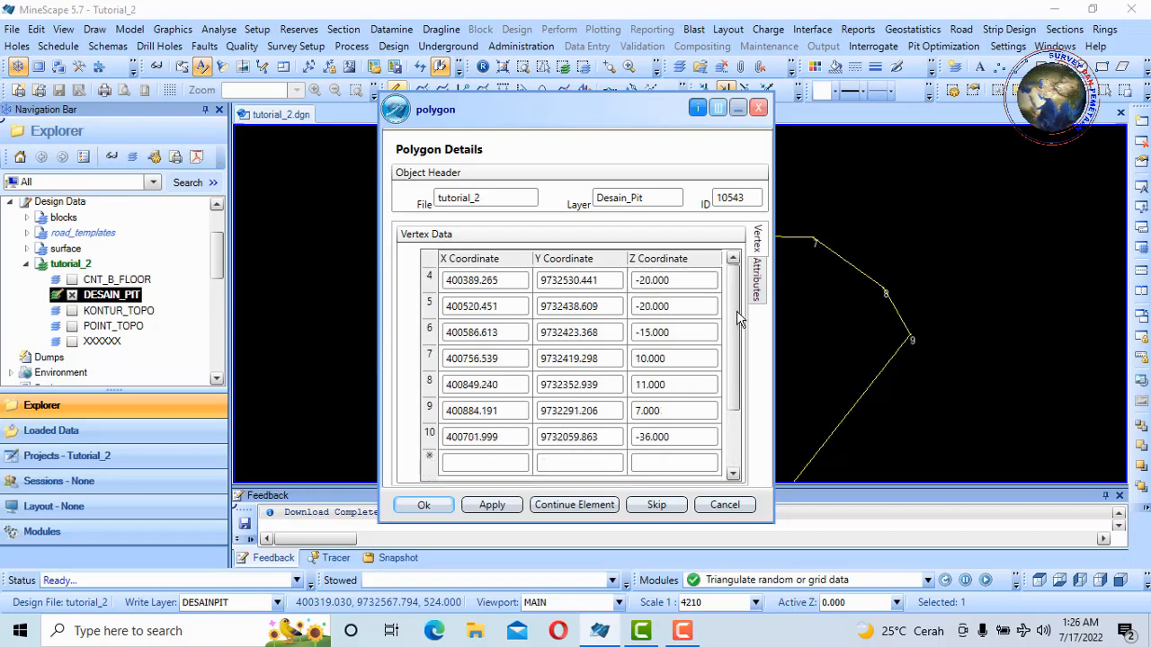
Fill the Z coordinate of all pit polygon vertices with 25 to the end of the table and save the polygon.
left_click(674, 282)
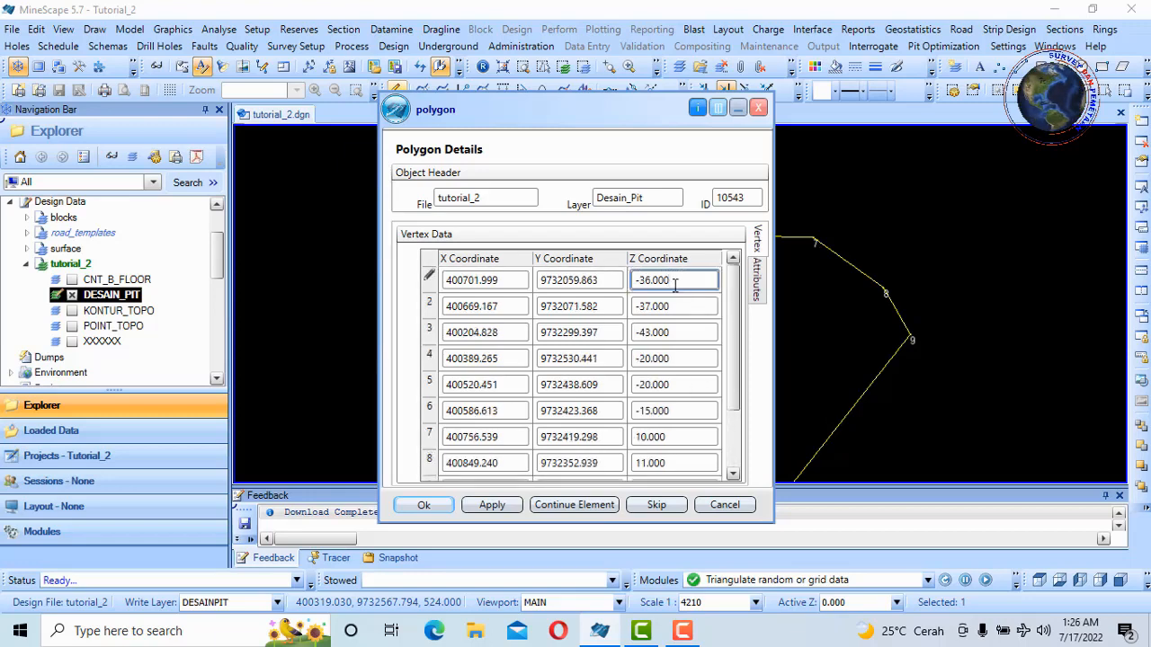
right_click(676, 282)
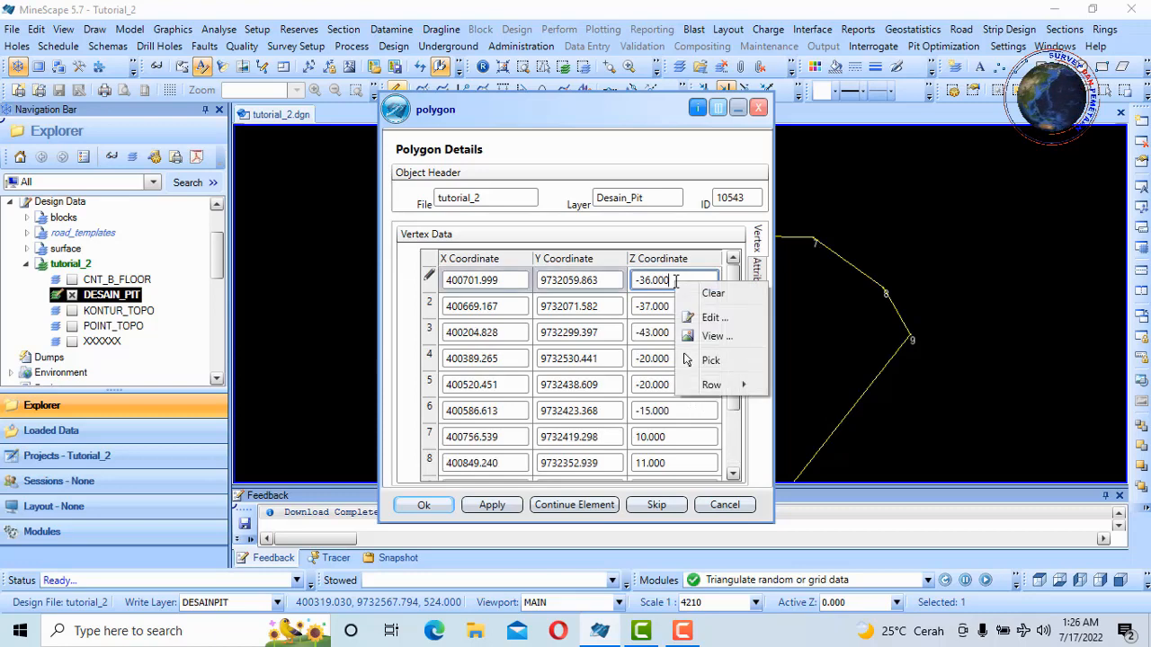
mouse_move(717, 385)
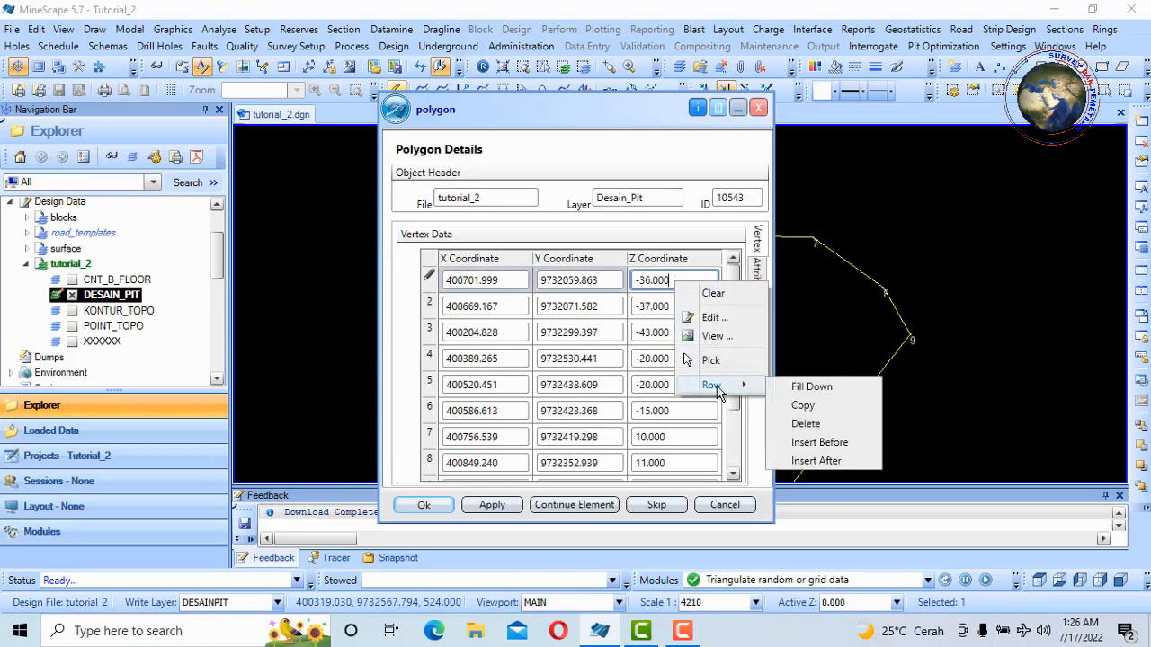
left_click(832, 389)
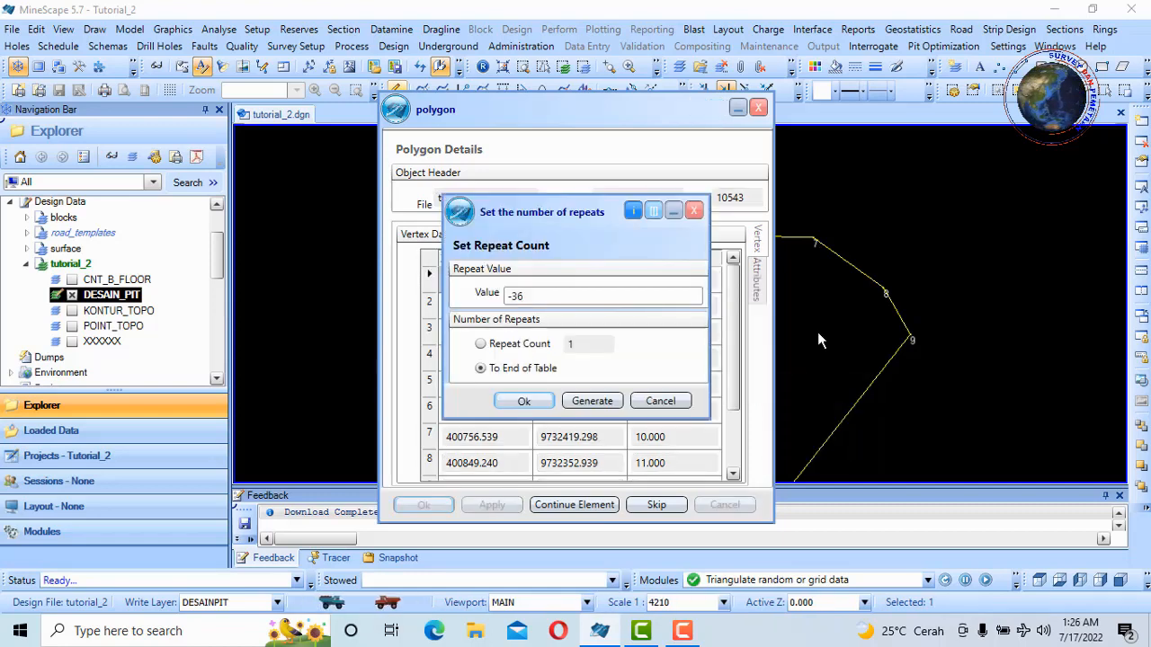
left_click(531, 297)
key("BackSpace")
key("BackSpace")
key("BackSpace")
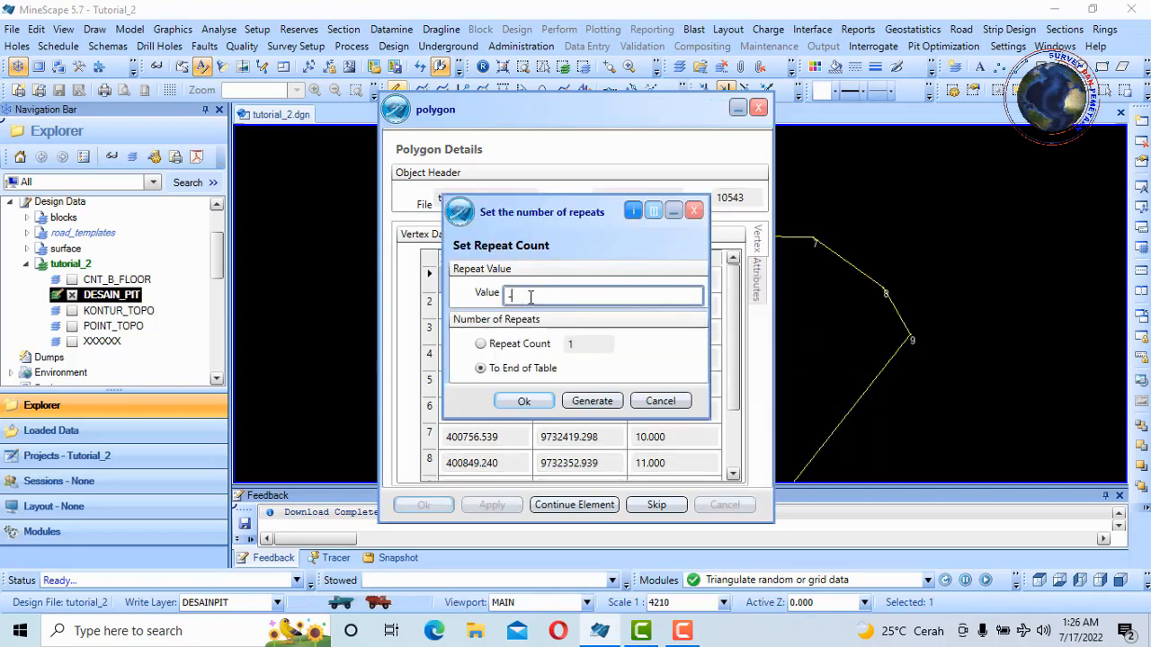
type("25")
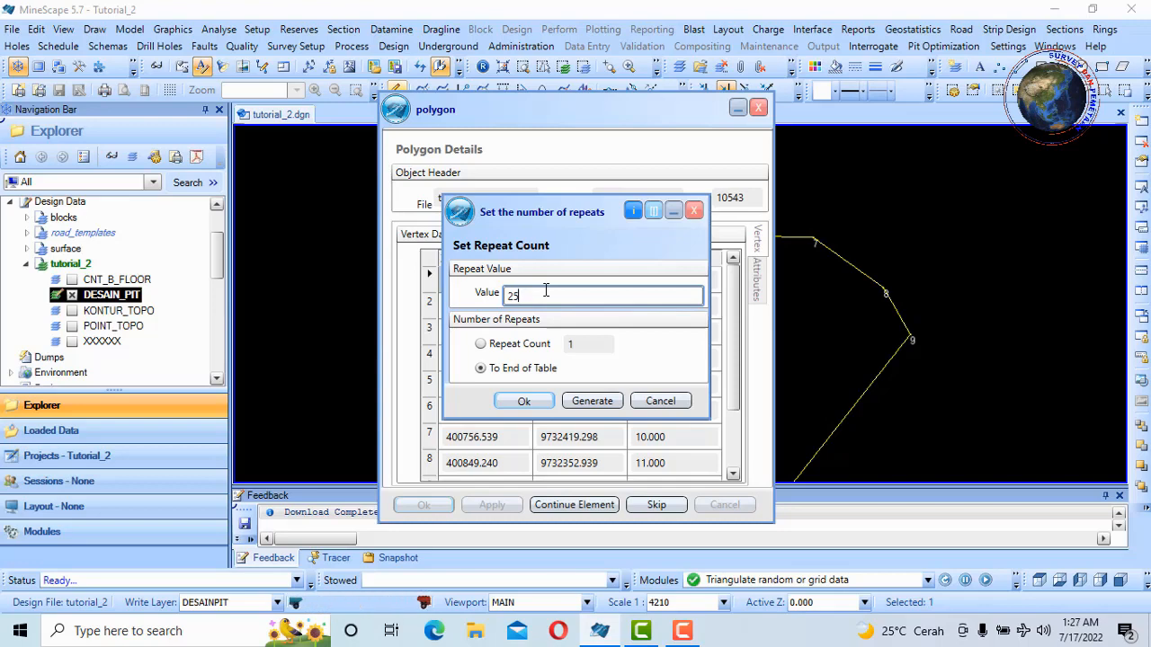
left_click(524, 403)
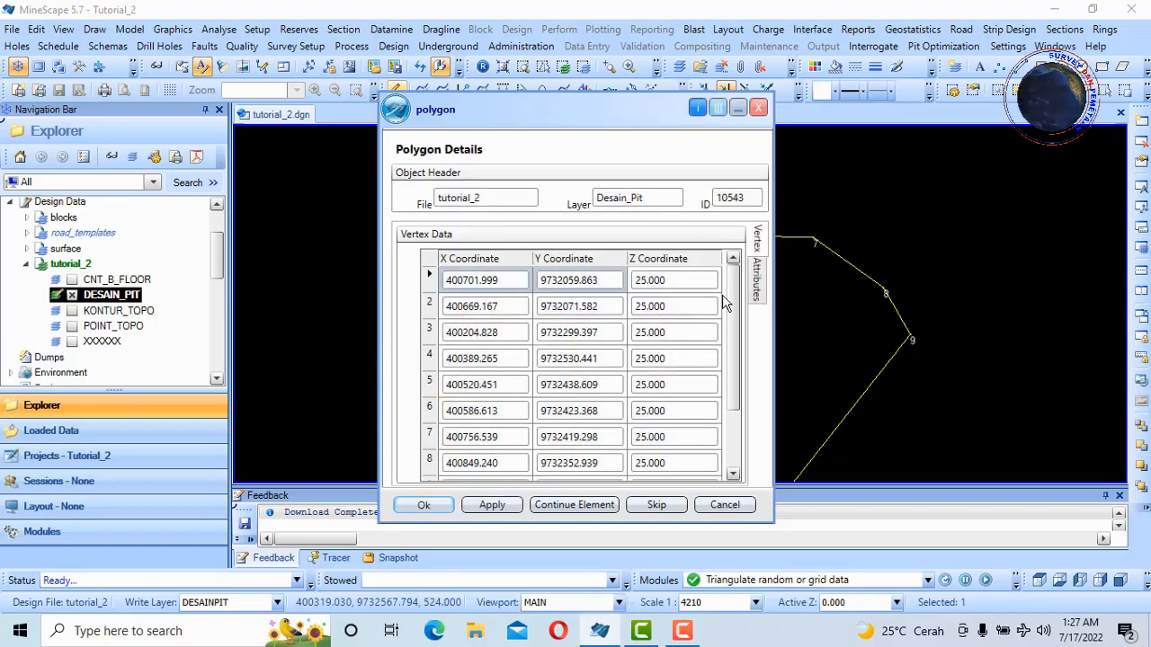
mouse_move(732, 303)
left_mouse_down()
mouse_move(728, 386)
mouse_move(733, 306)
left_mouse_up()
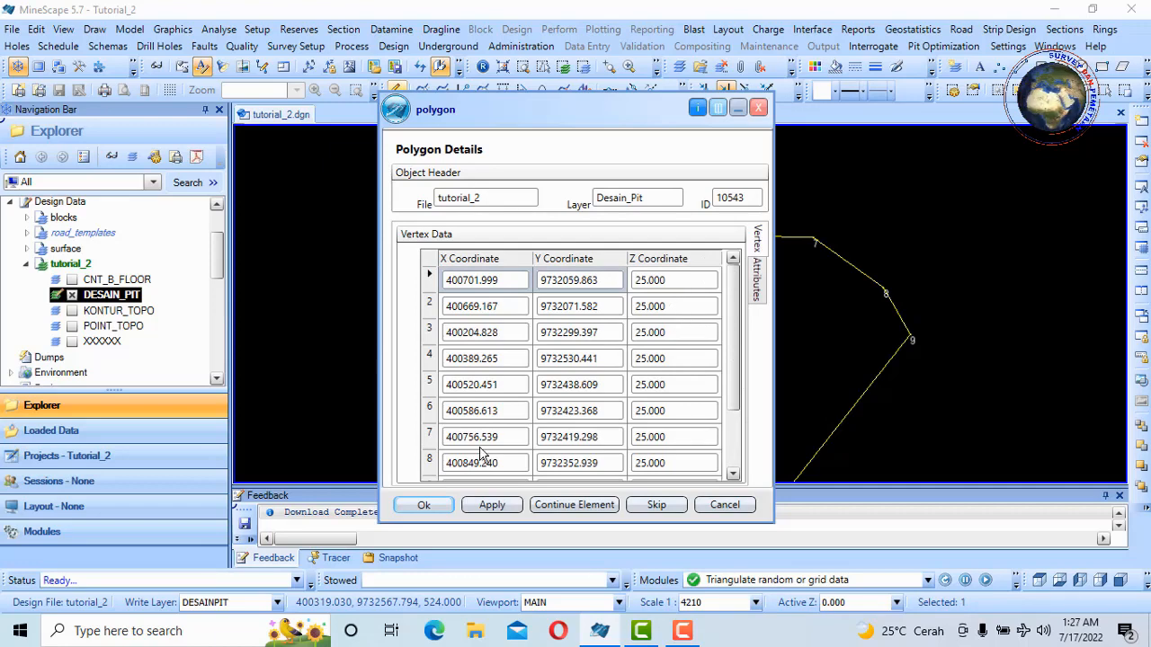
left_click(419, 507)
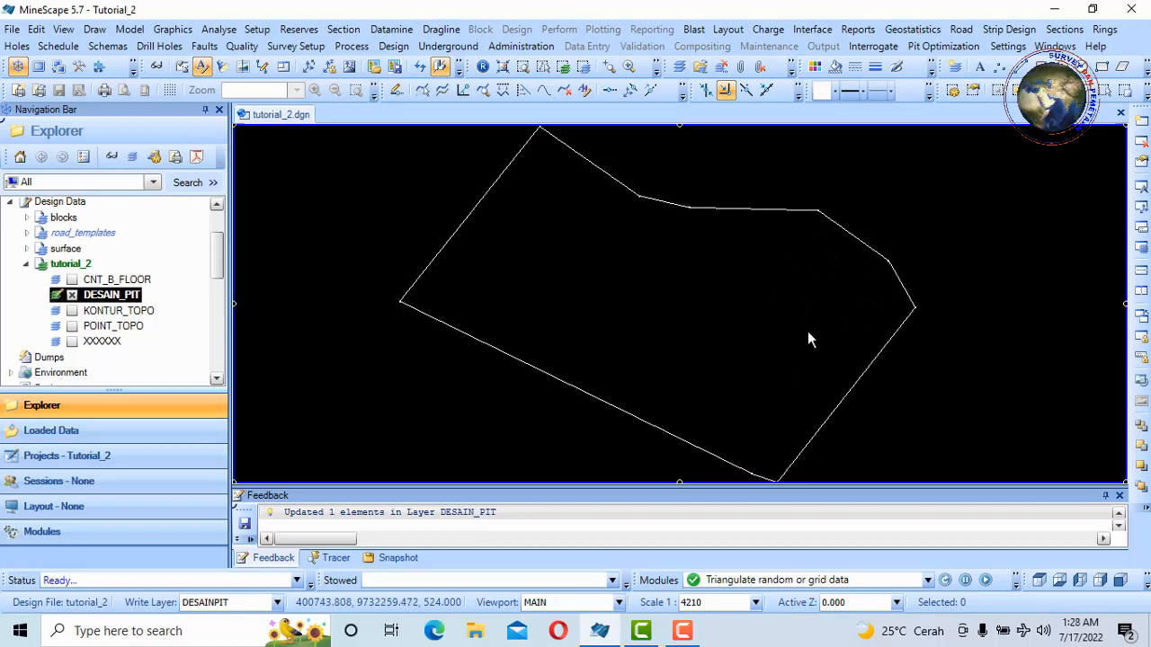
Set up an element projection to elevation 15 with a projection angle of 45 degrees, skipping the current model selection.
left_click(93, 30)
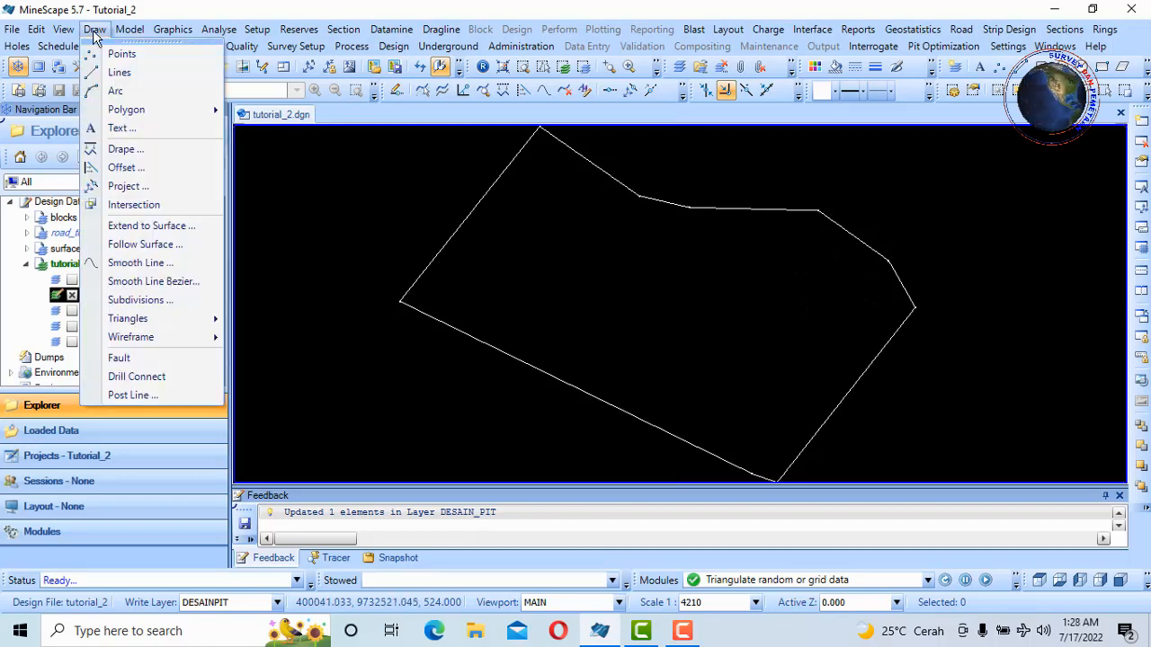
left_click(155, 190)
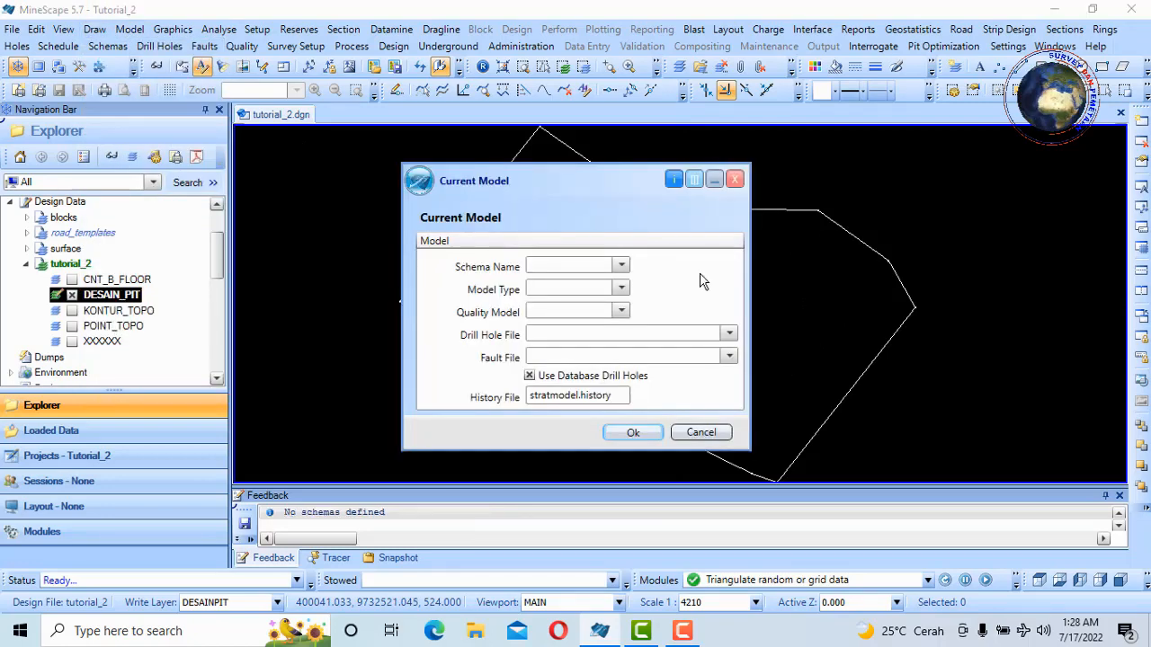
left_click(701, 435)
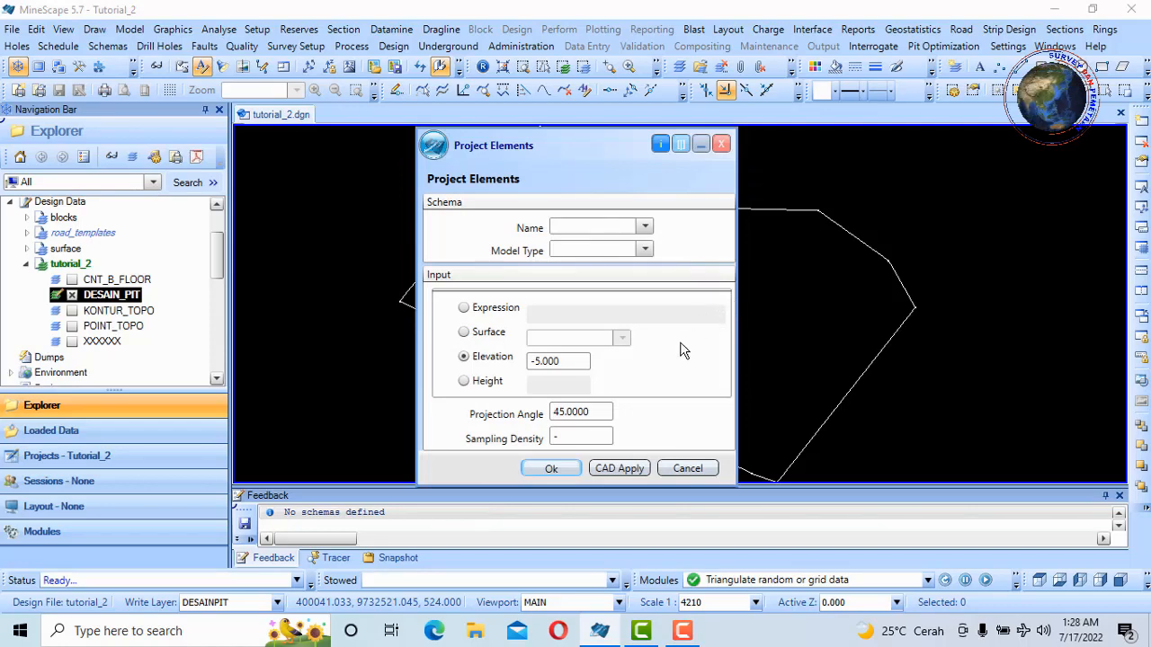
left_click_drag(599, 148, 552, 97)
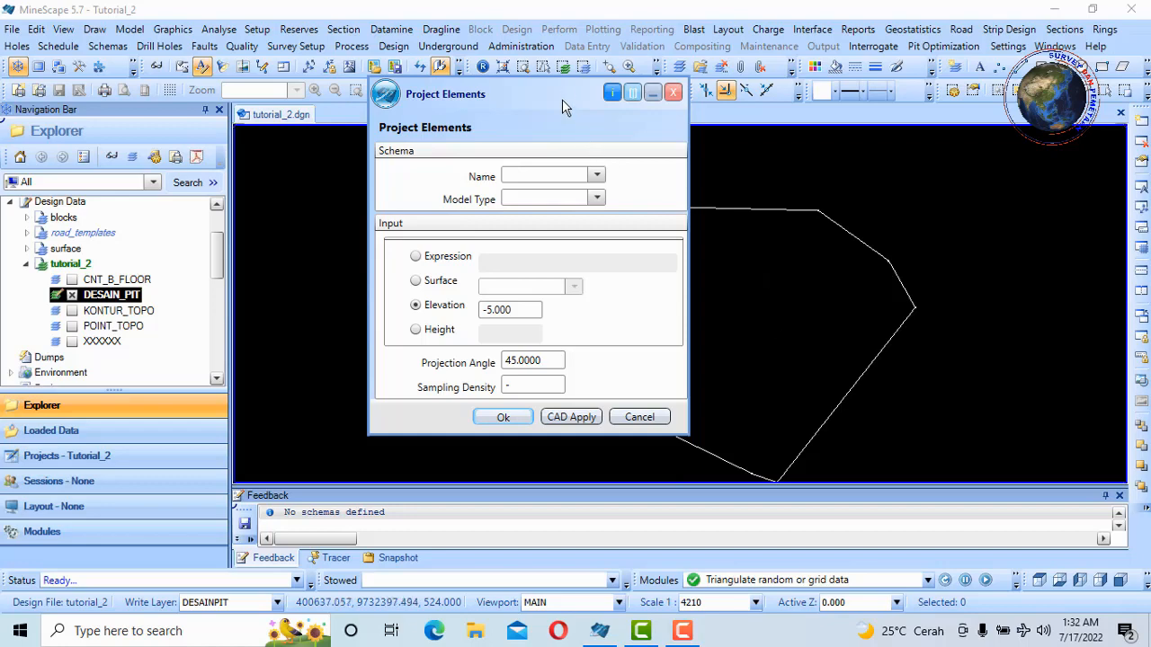
left_click_drag(564, 99, 515, 84)
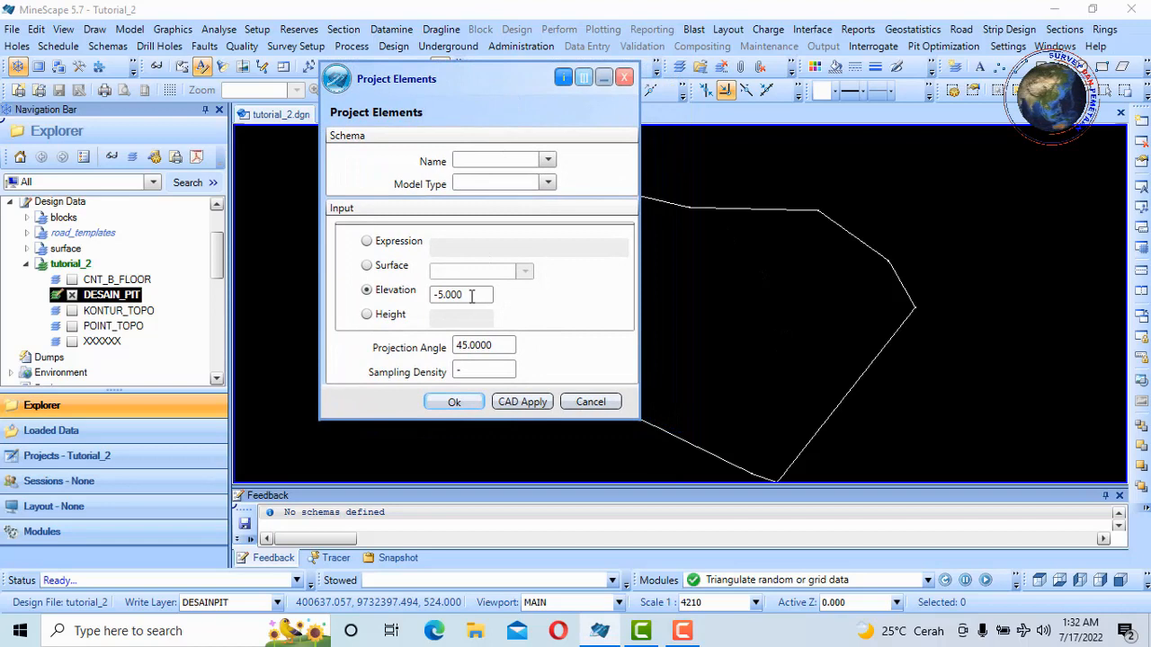
left_click_drag(473, 298, 432, 300)
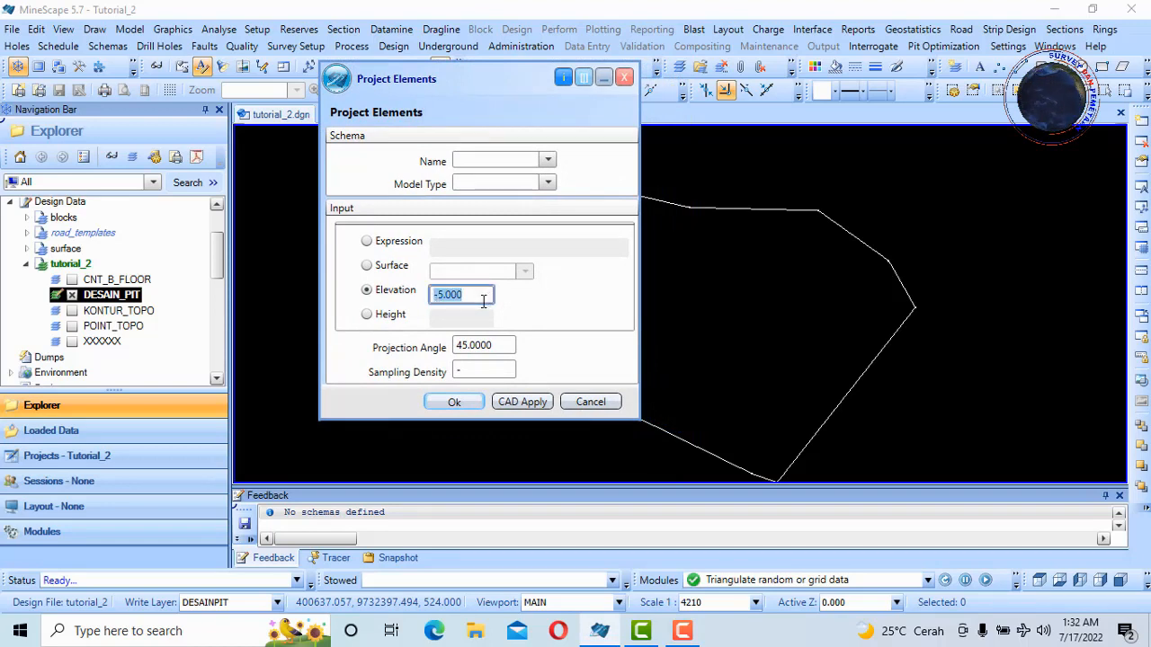
type("15")
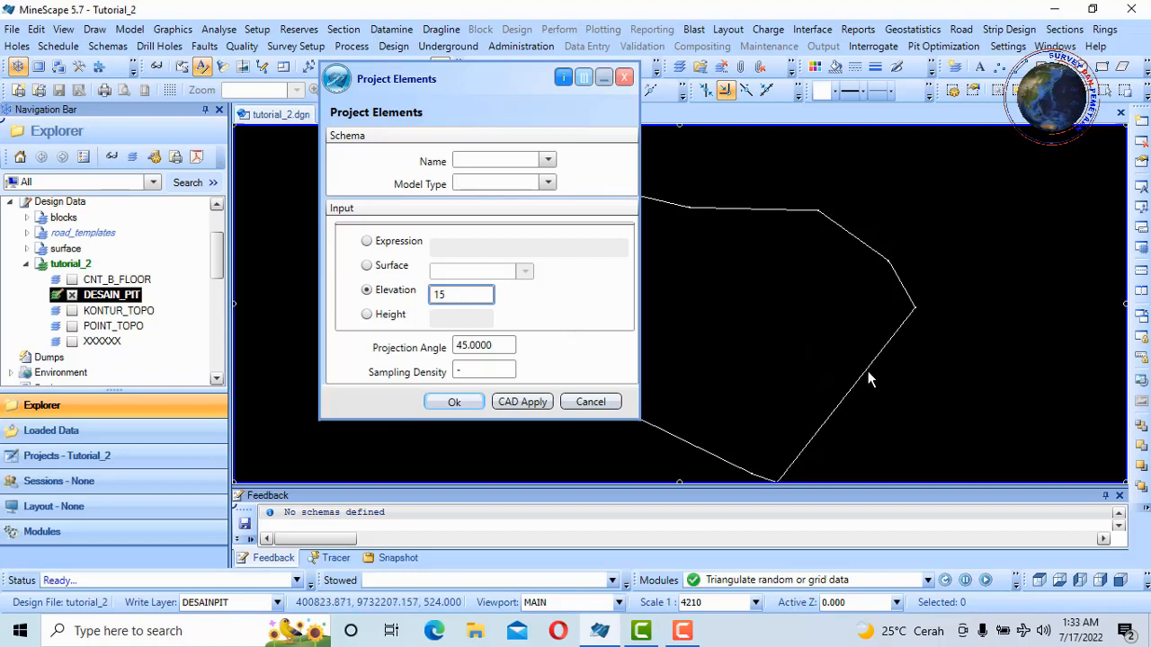
mouse_move(869, 365)
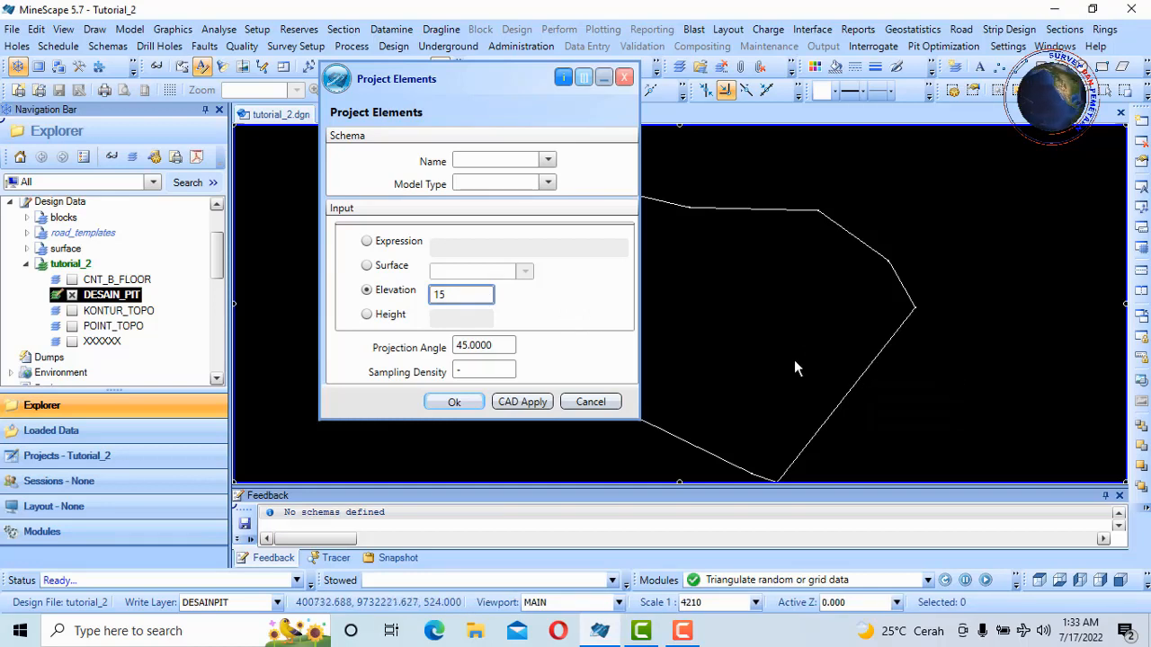
left_click(455, 294)
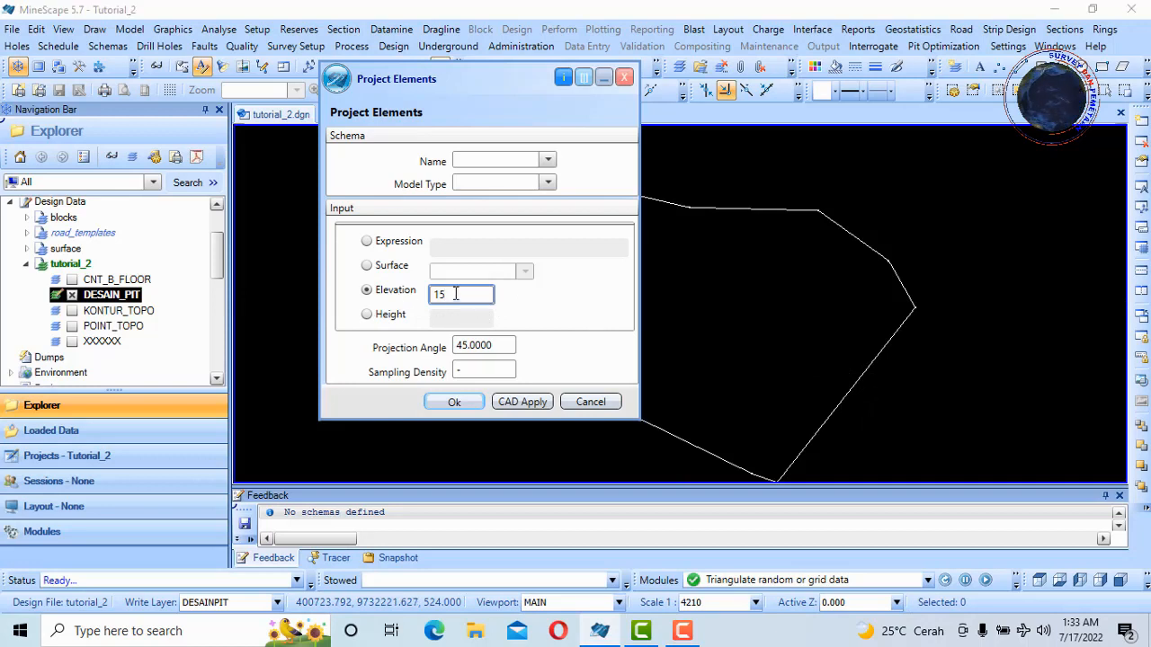
double_click(503, 348)
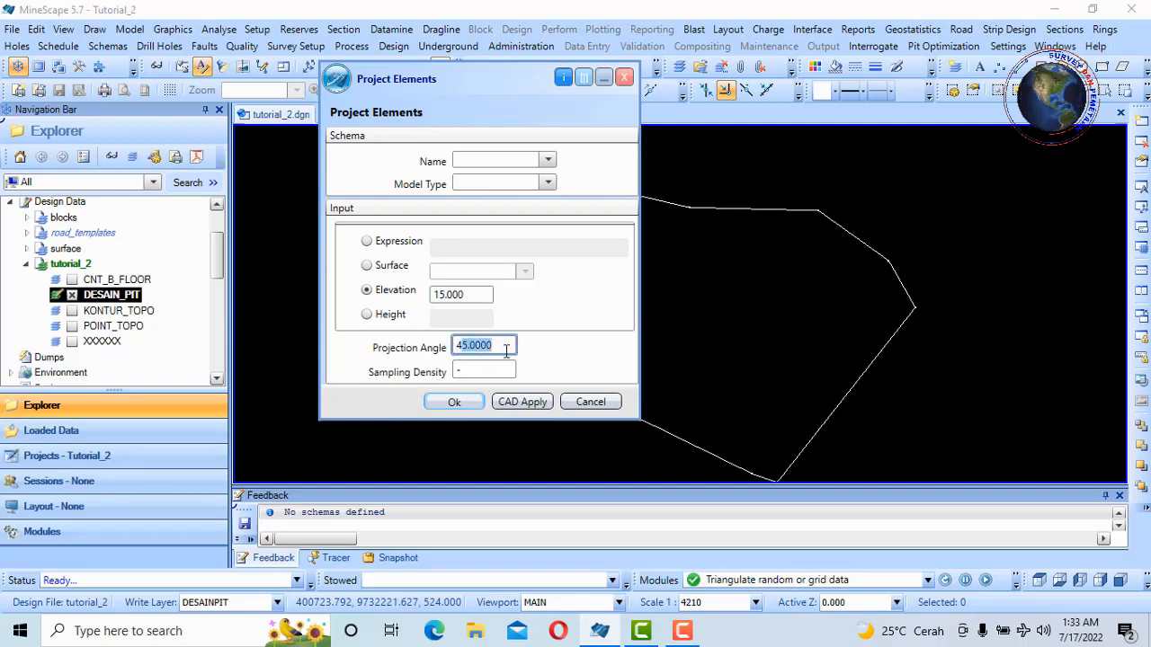
key("BackSpace")
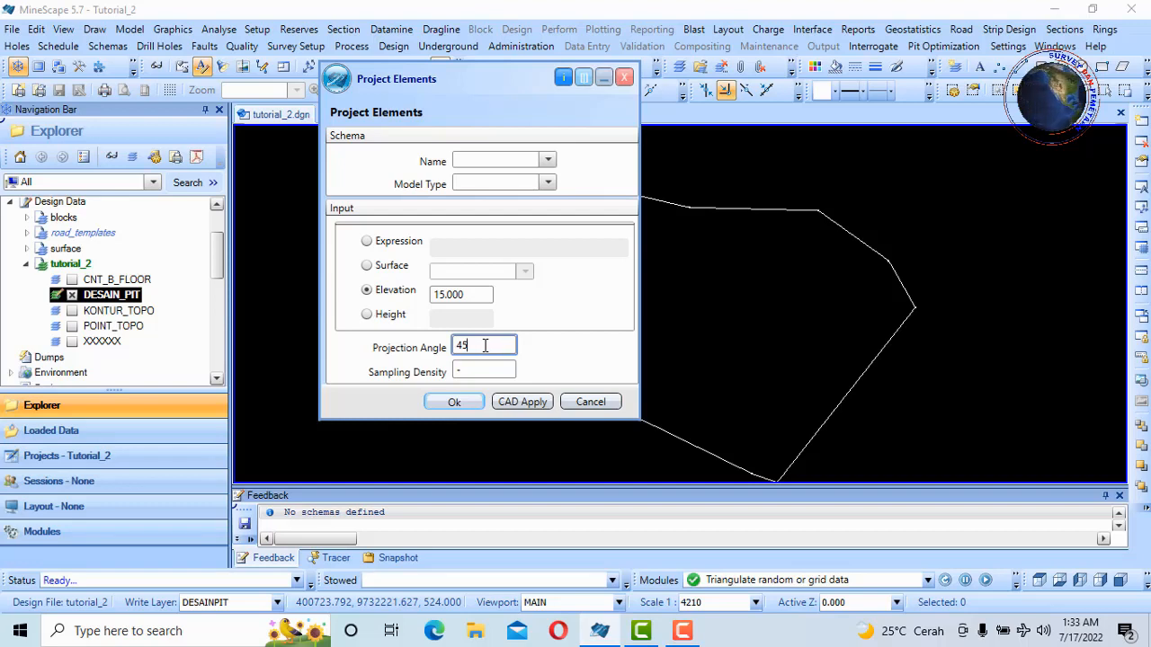
left_click(454, 403)
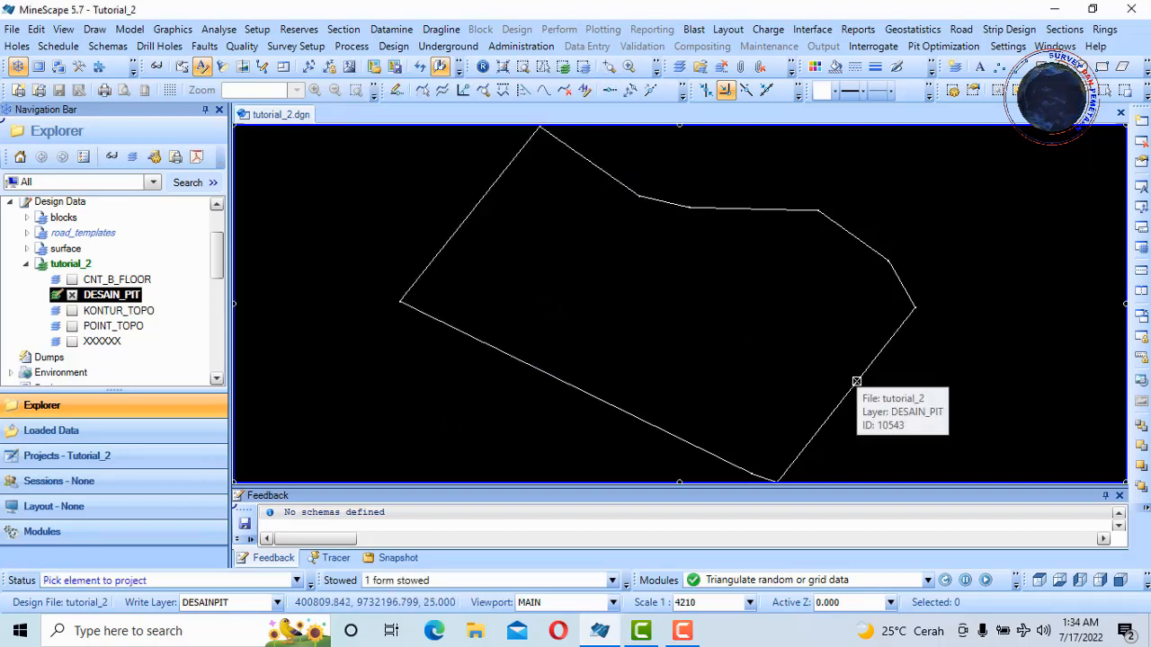
Project the pit boundary polygon towards its inside with the configured projection.
left_click(856, 381)
left_click(853, 372)
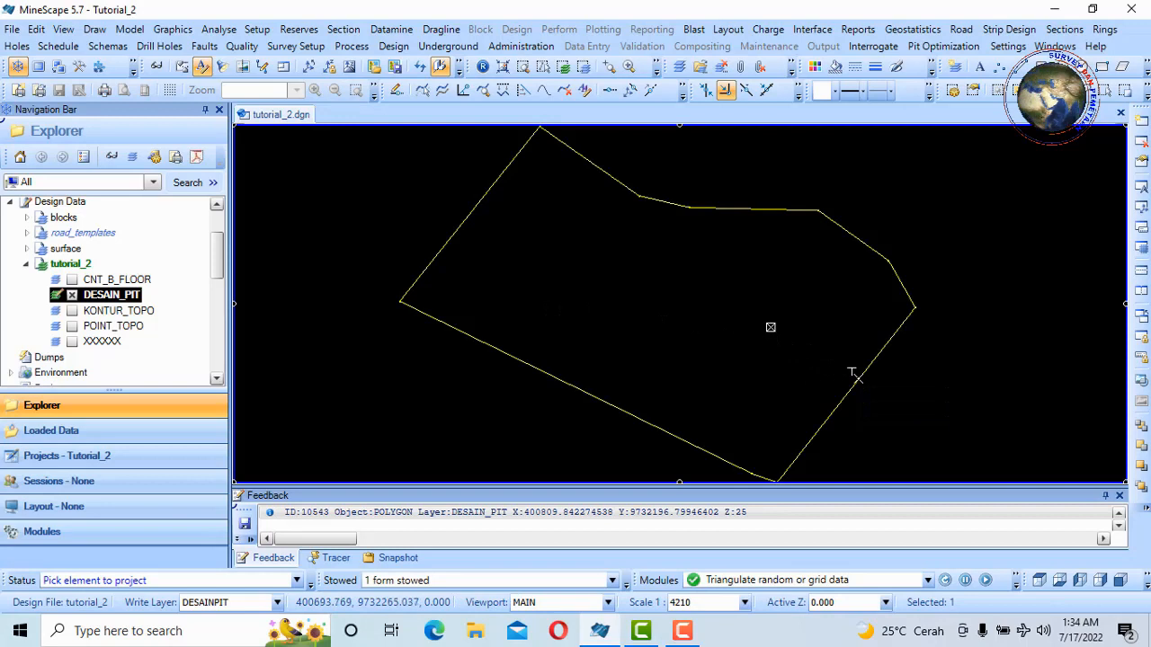
left_click(771, 327)
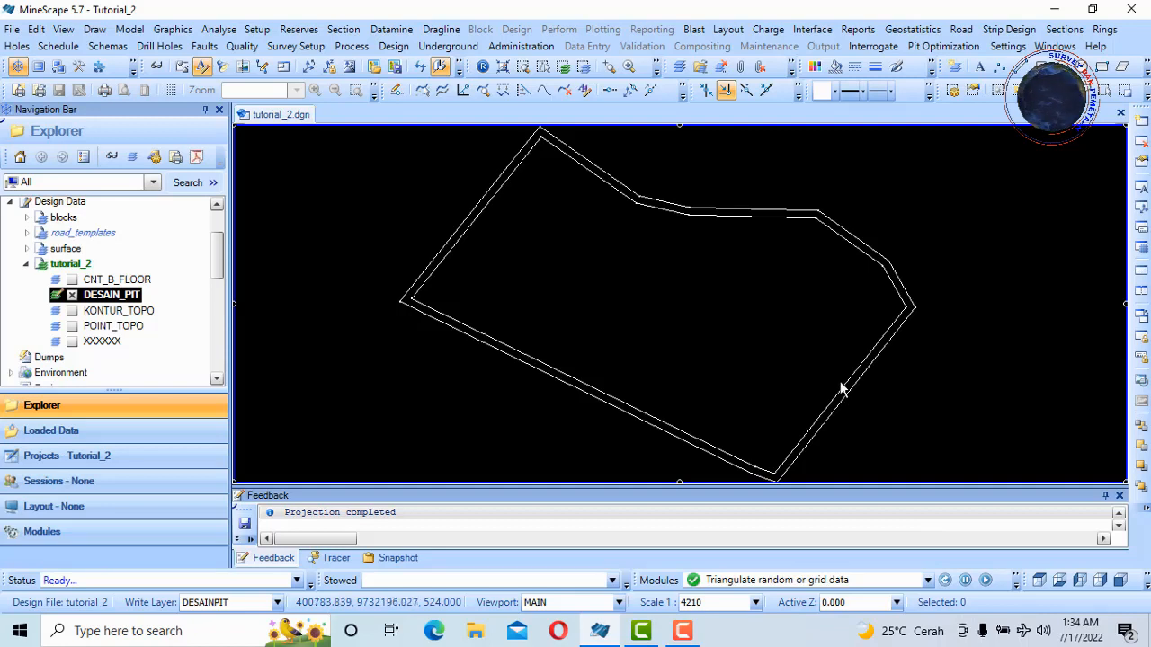
Offset the projected inner polygon inward by a normal distance of 5 to form the bench berm.
left_click(94, 30)
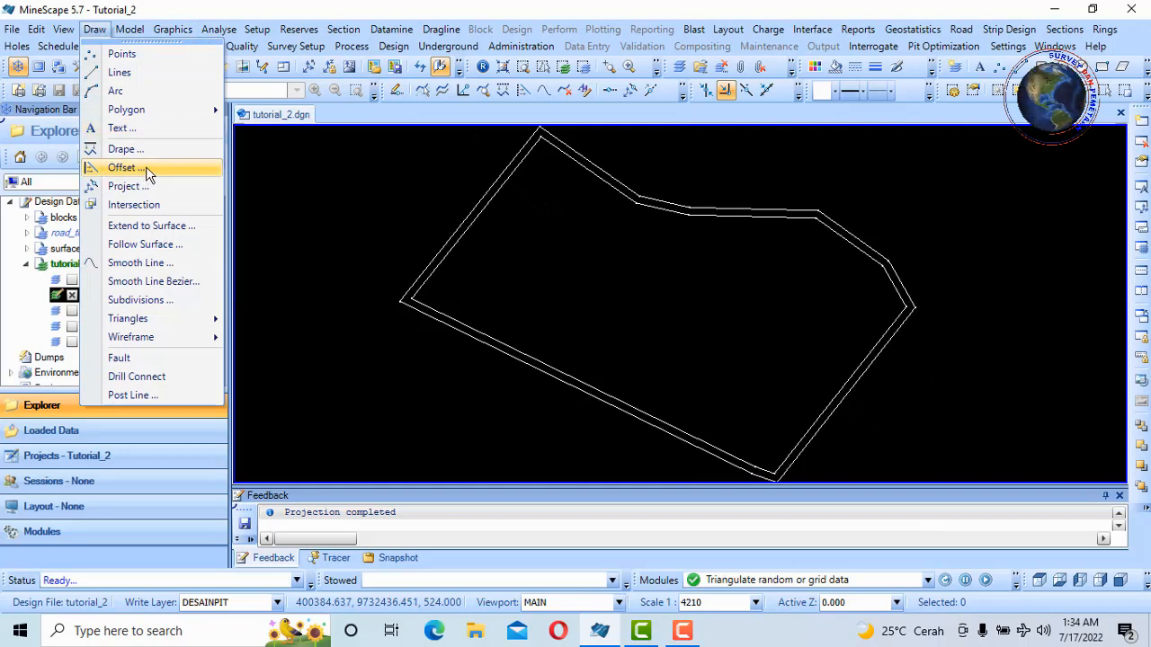
left_click(122, 167)
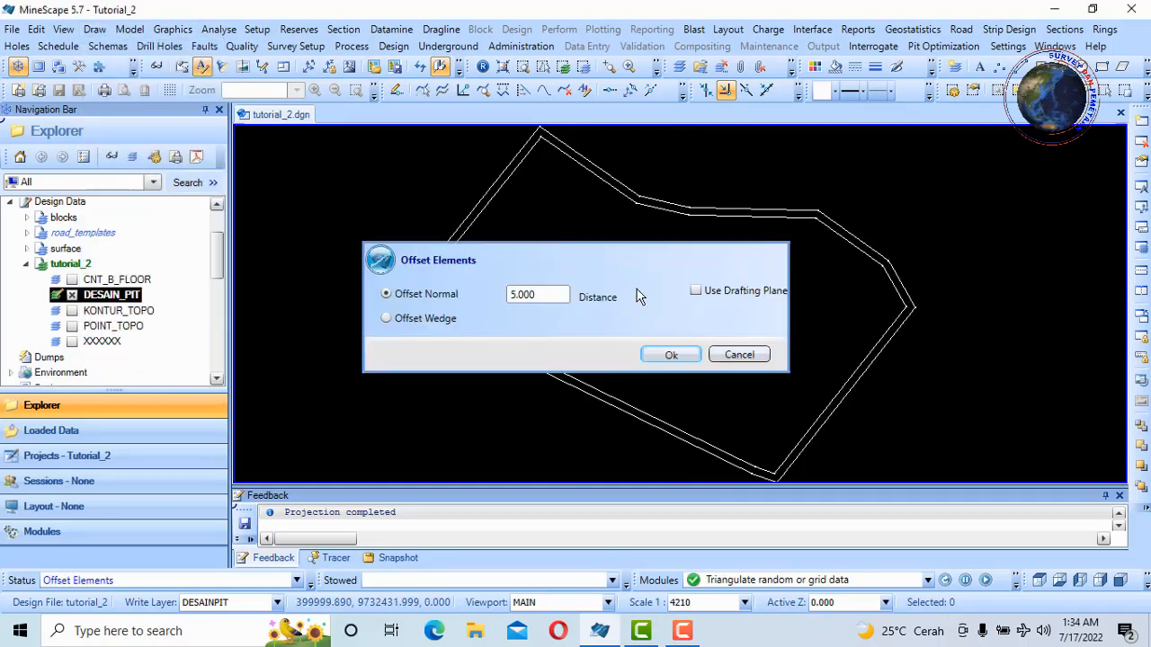
left_click_drag(545, 294, 481, 304)
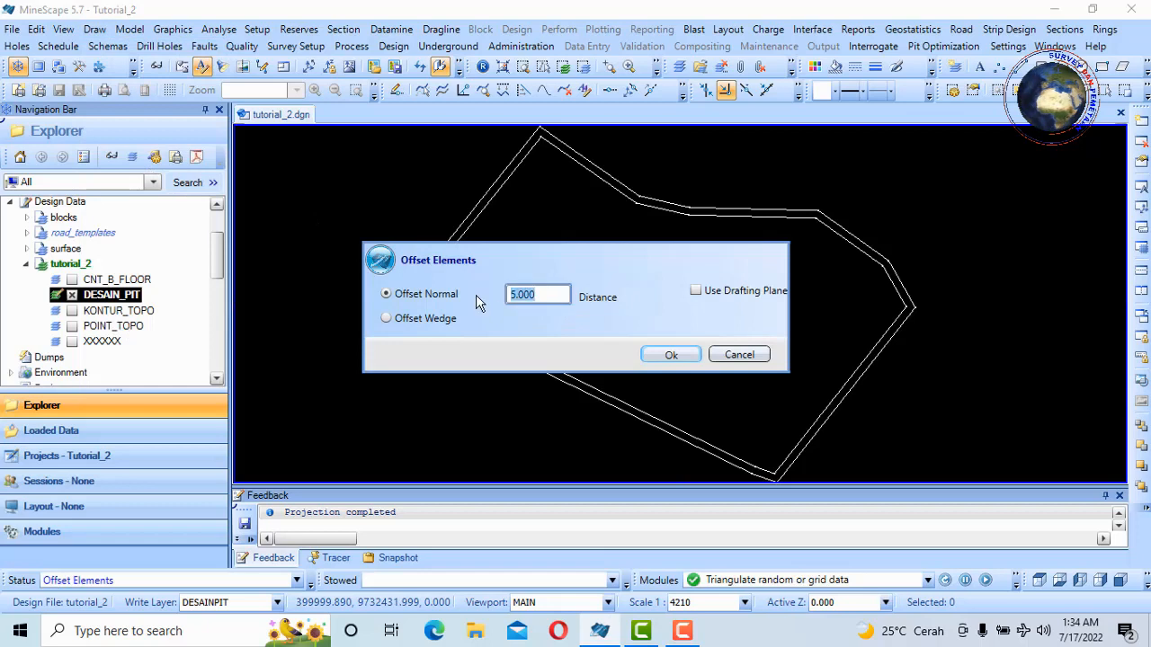
type("5")
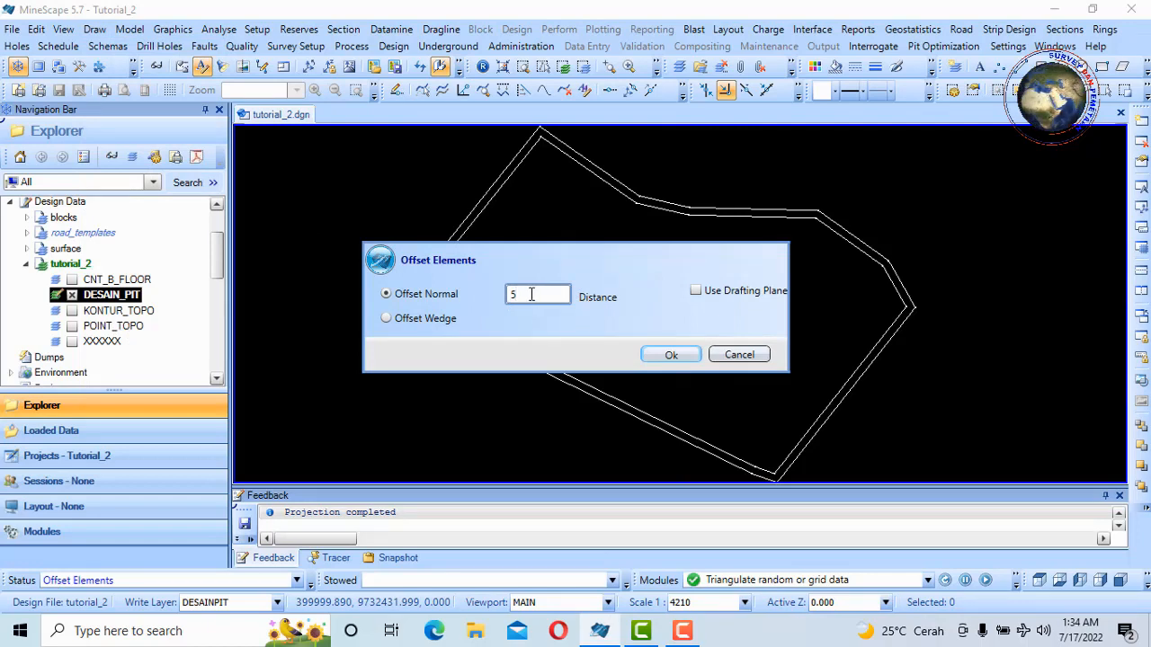
left_click(671, 355)
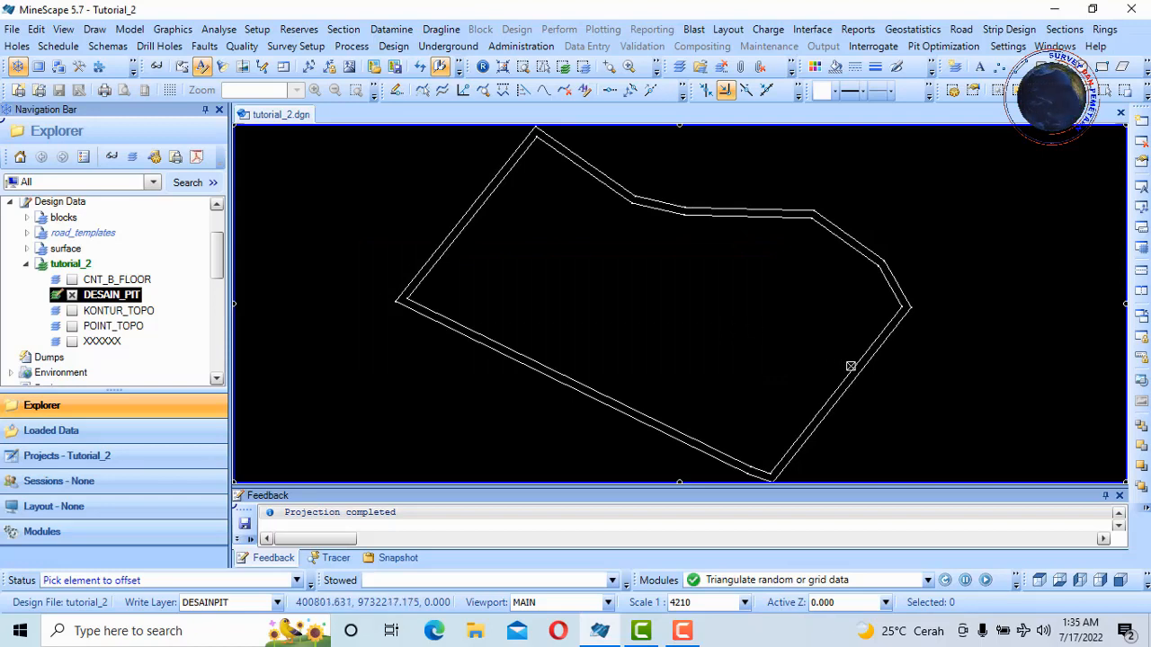
left_click(854, 367)
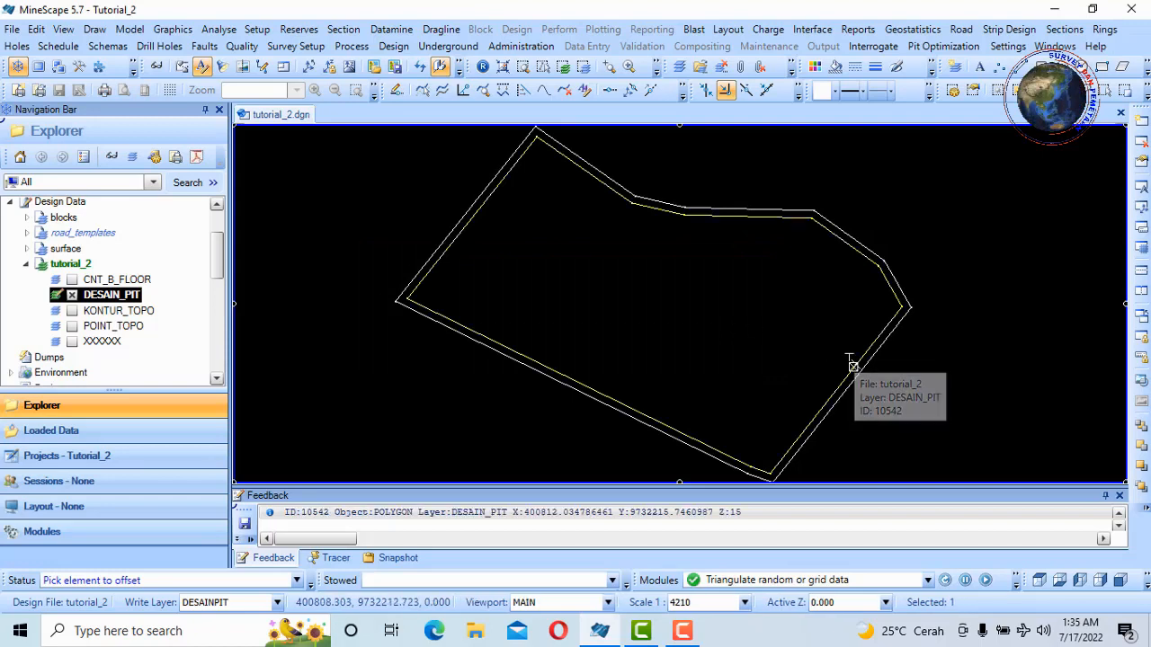
right_click(758, 309)
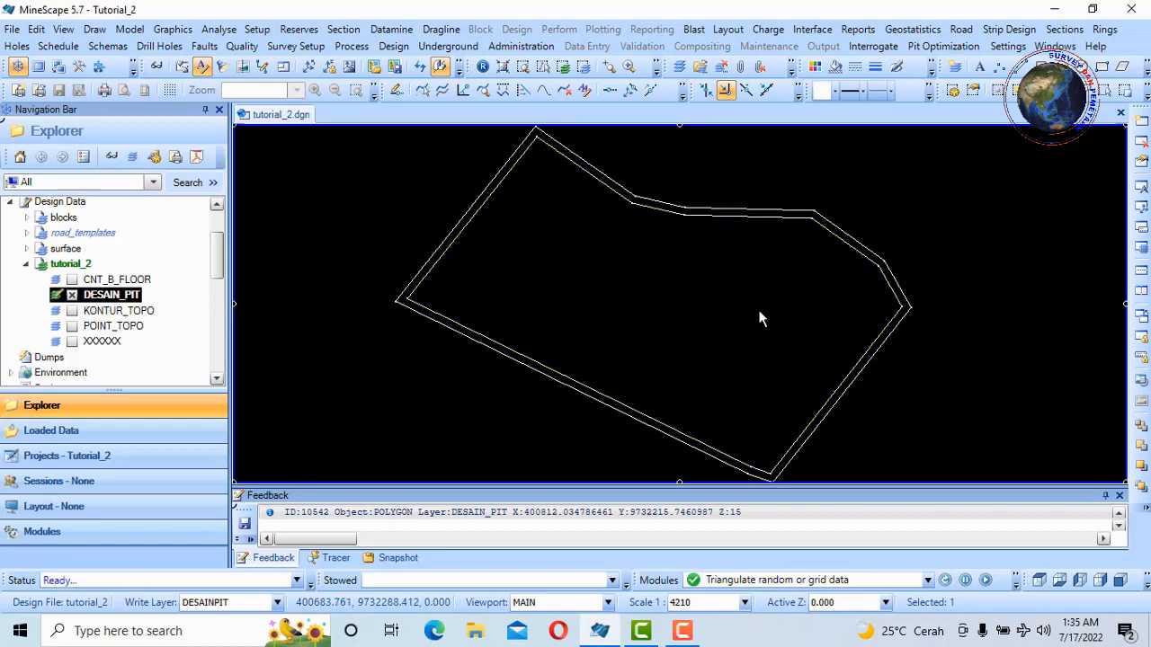
left_click(745, 325)
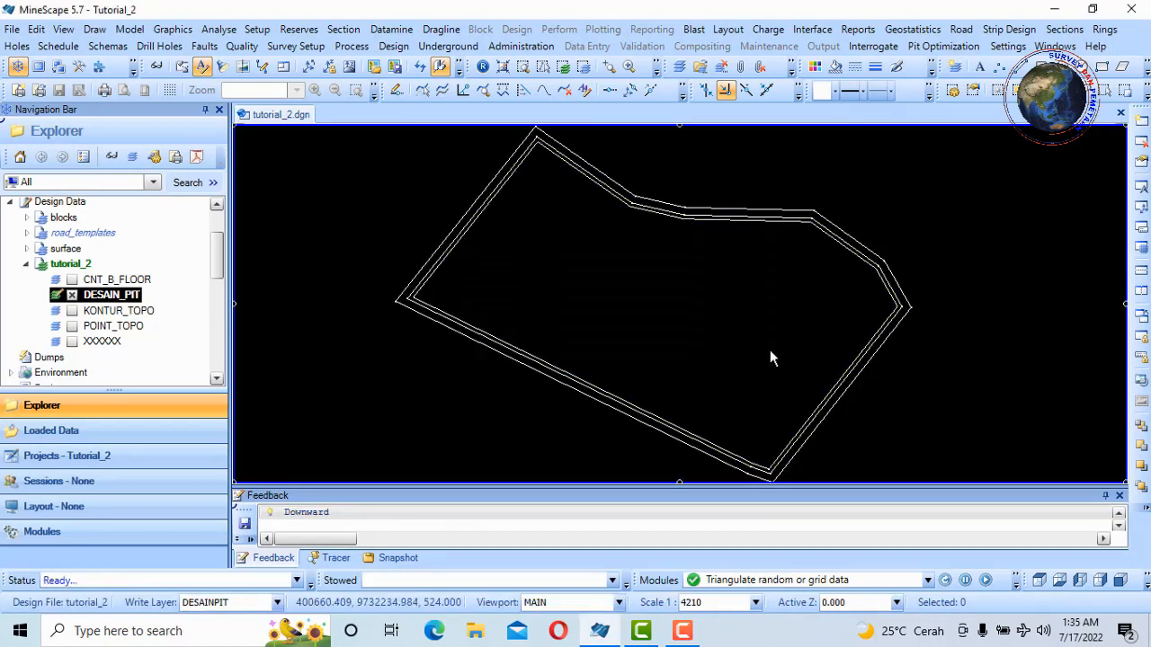
left_click(750, 354)
Open the innermost offset polygon's vertex details, check the Z coordinates, and close them without changes.
scroll(821, 334, "up", 1)
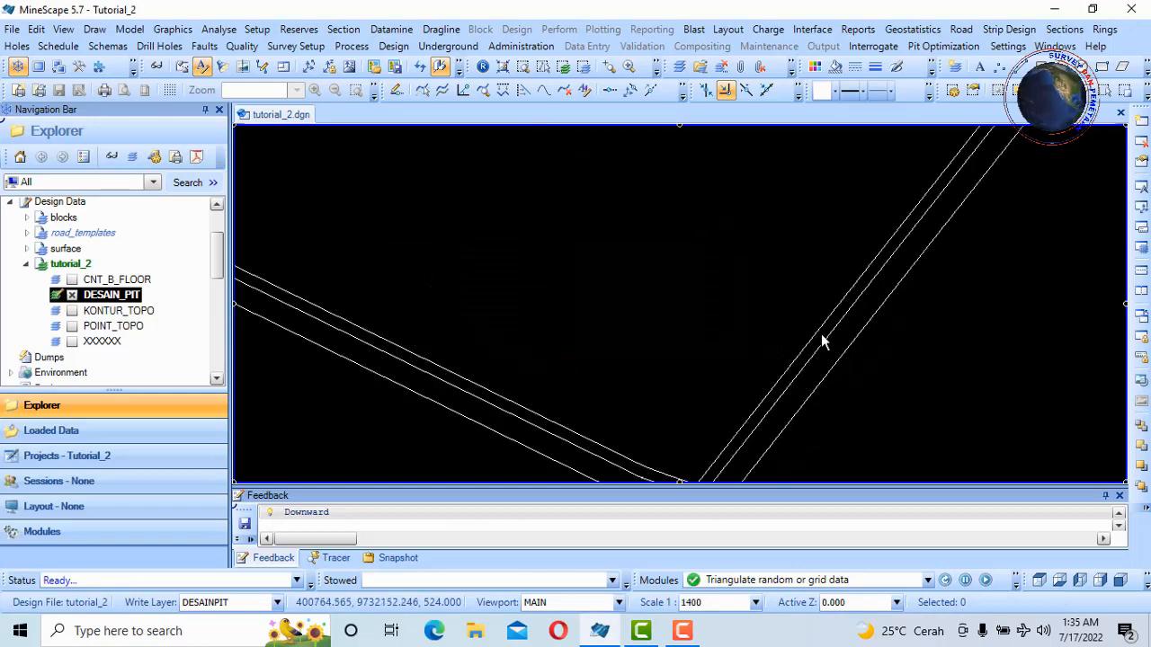
scroll(774, 378, "down", 1)
scroll(824, 319, "up", 2)
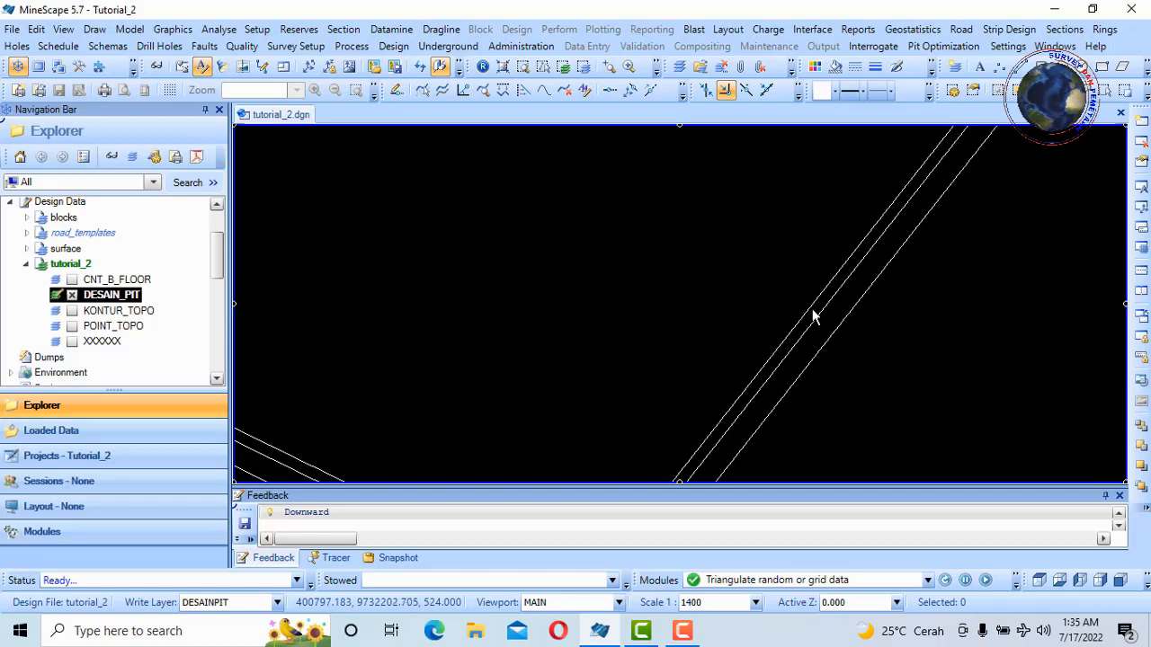
left_click(397, 93)
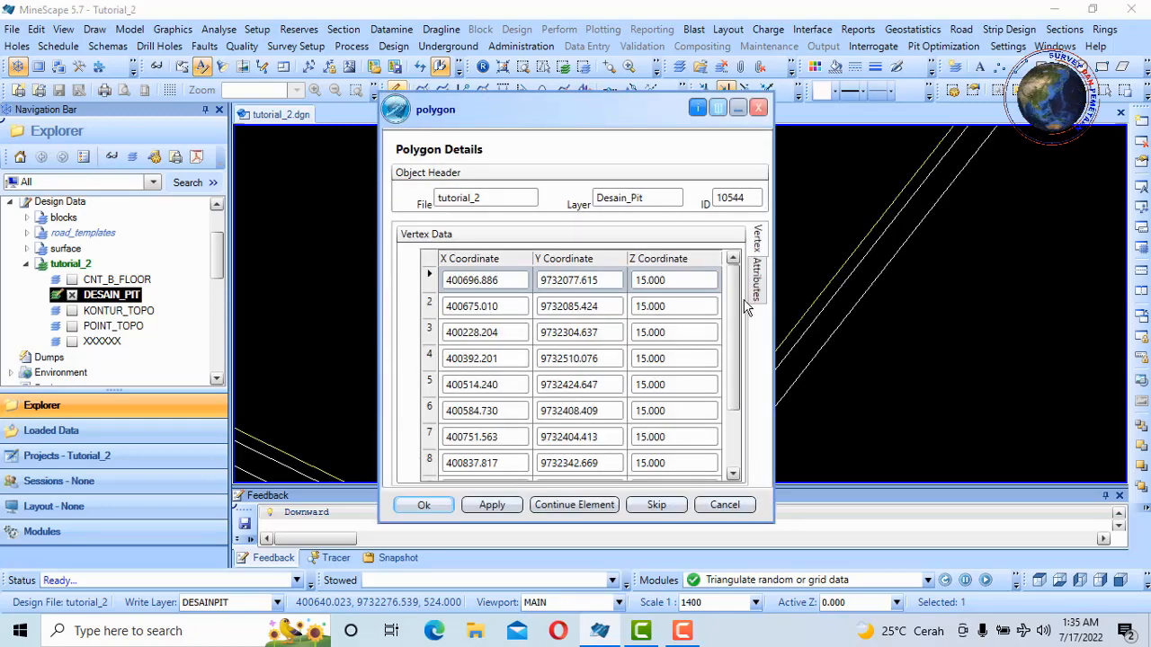
mouse_move(735, 311)
left_mouse_down()
mouse_move(730, 382)
mouse_move(730, 314)
left_mouse_up()
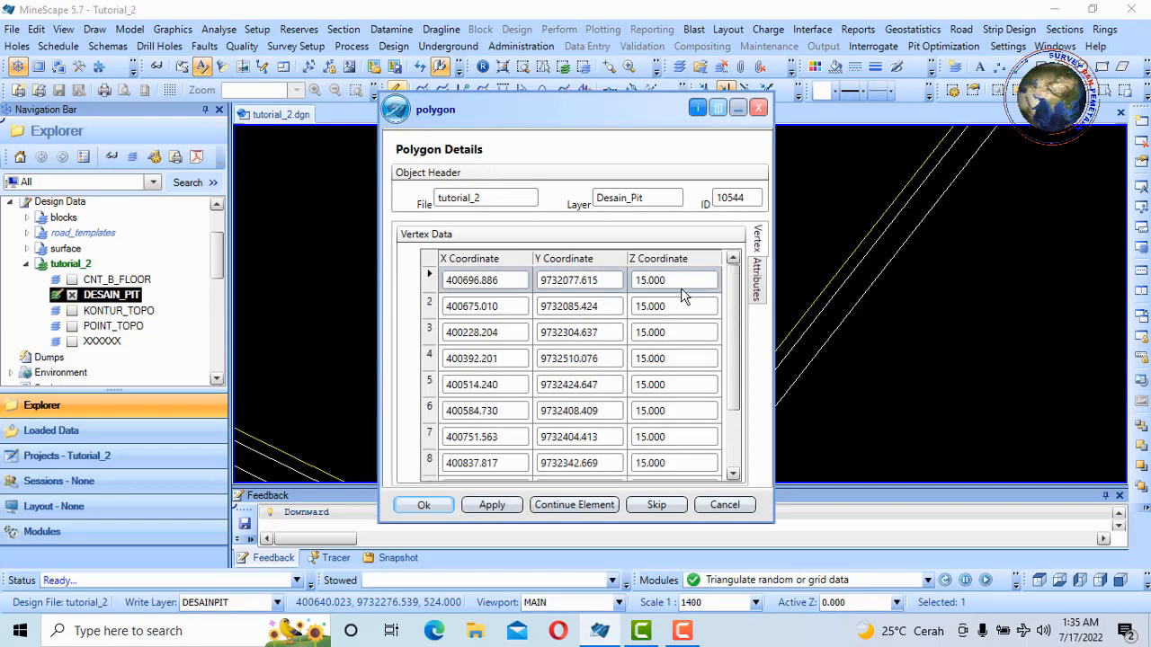
left_click(758, 108)
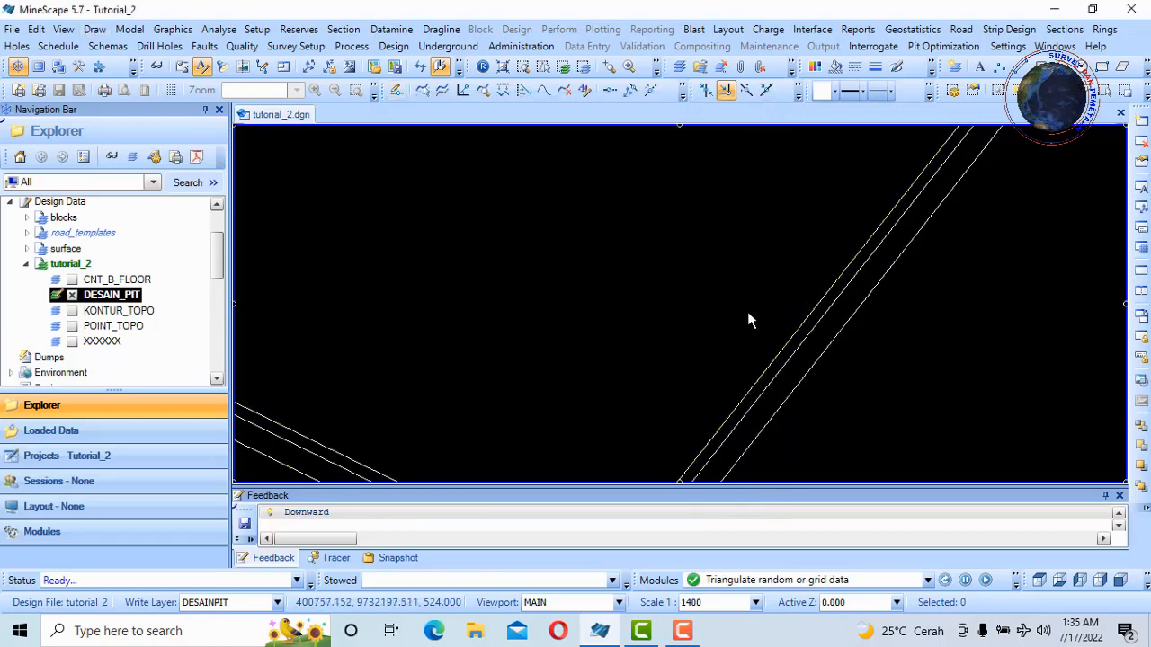
Project the innermost offset polygon inward to elevation 5 at a projection angle of 45 degrees.
scroll(747, 311, "down", 5)
scroll(760, 319, "up", 3)
scroll(783, 311, "up", 2)
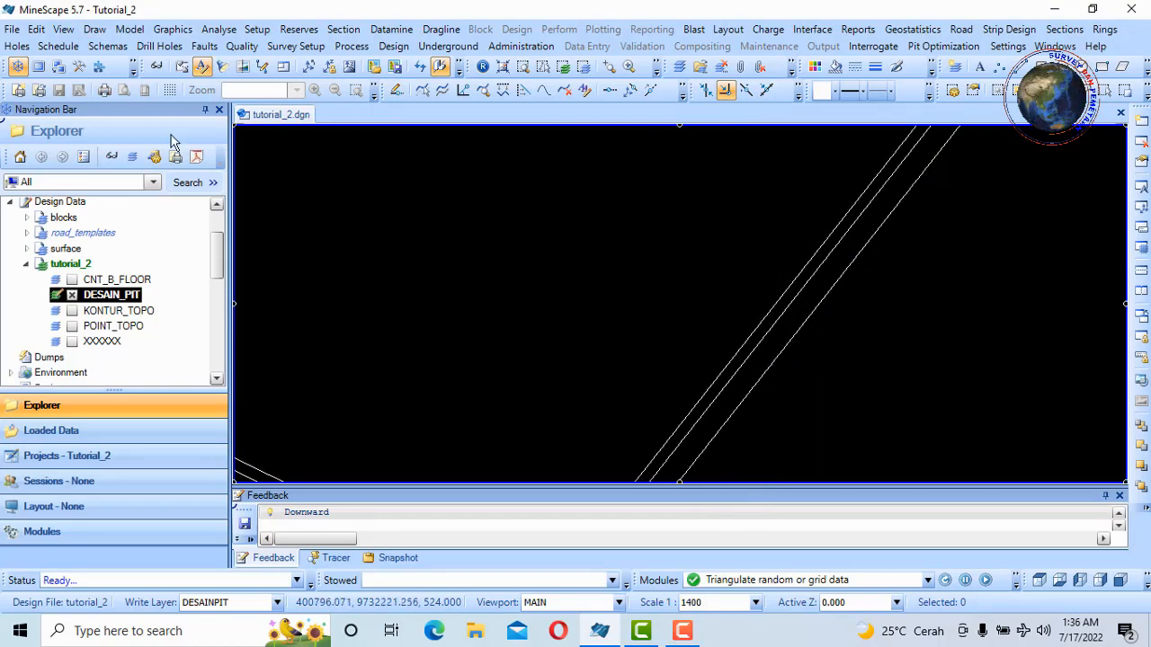
left_click(95, 30)
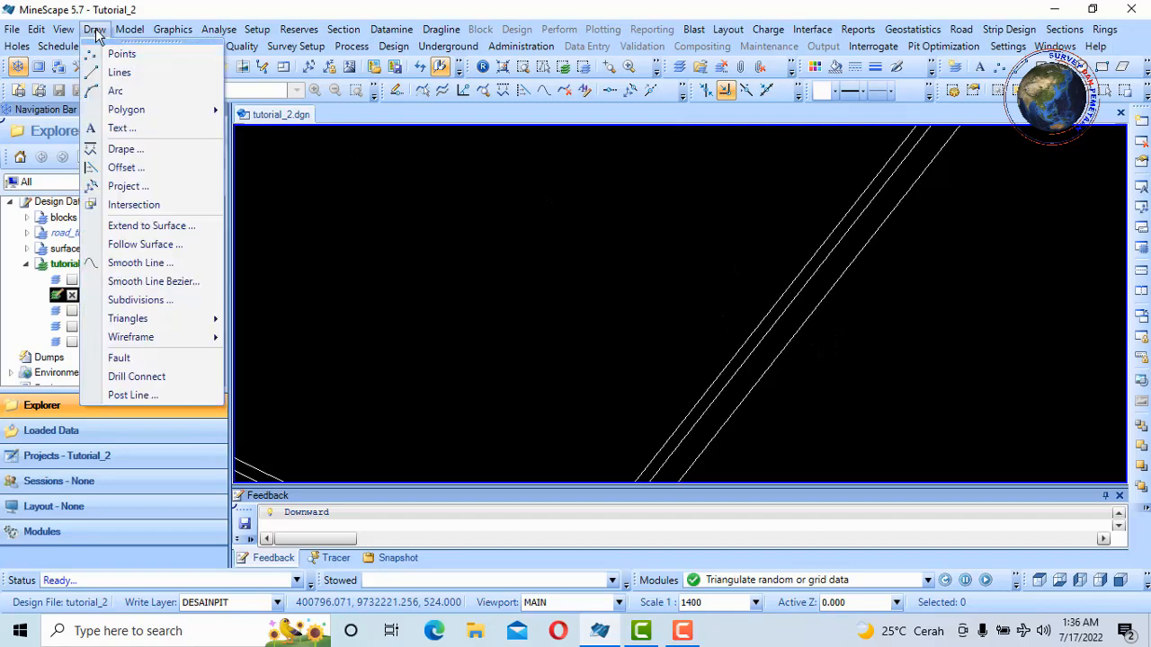
left_click(158, 188)
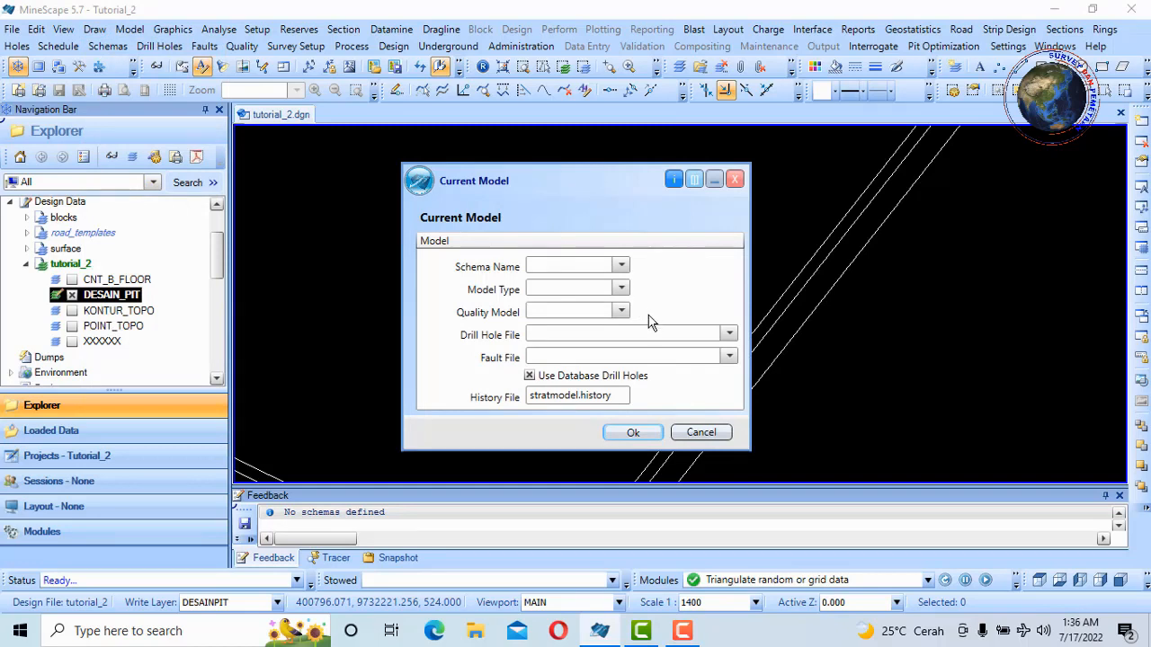
left_click(693, 437)
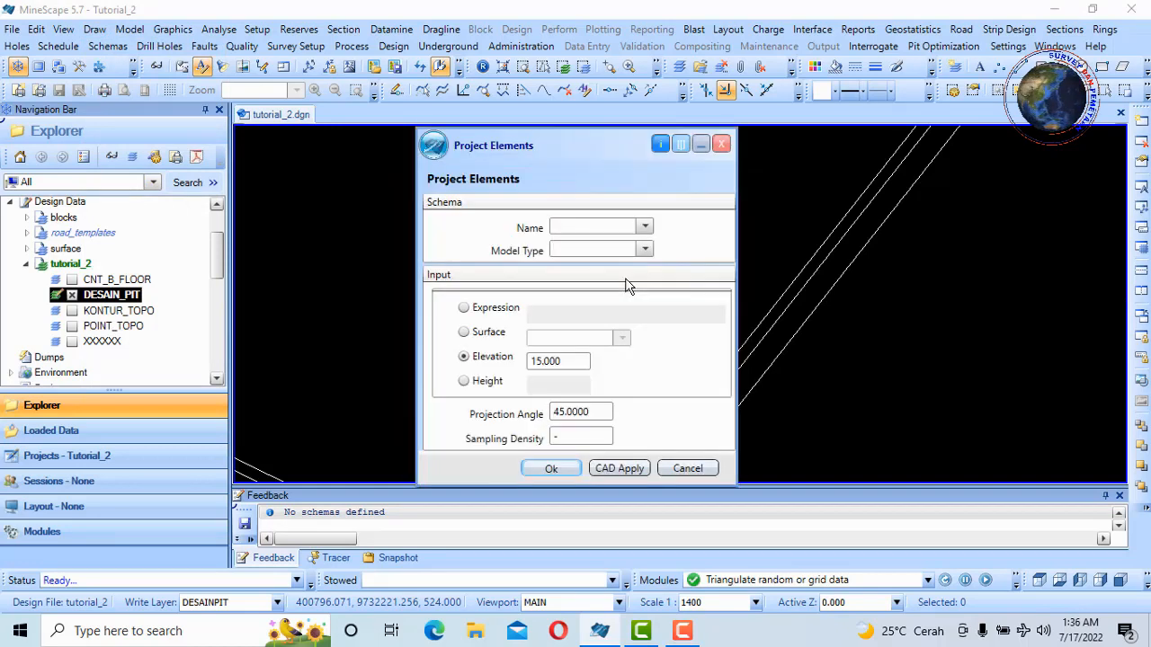
left_click_drag(572, 359, 532, 381)
type("5")
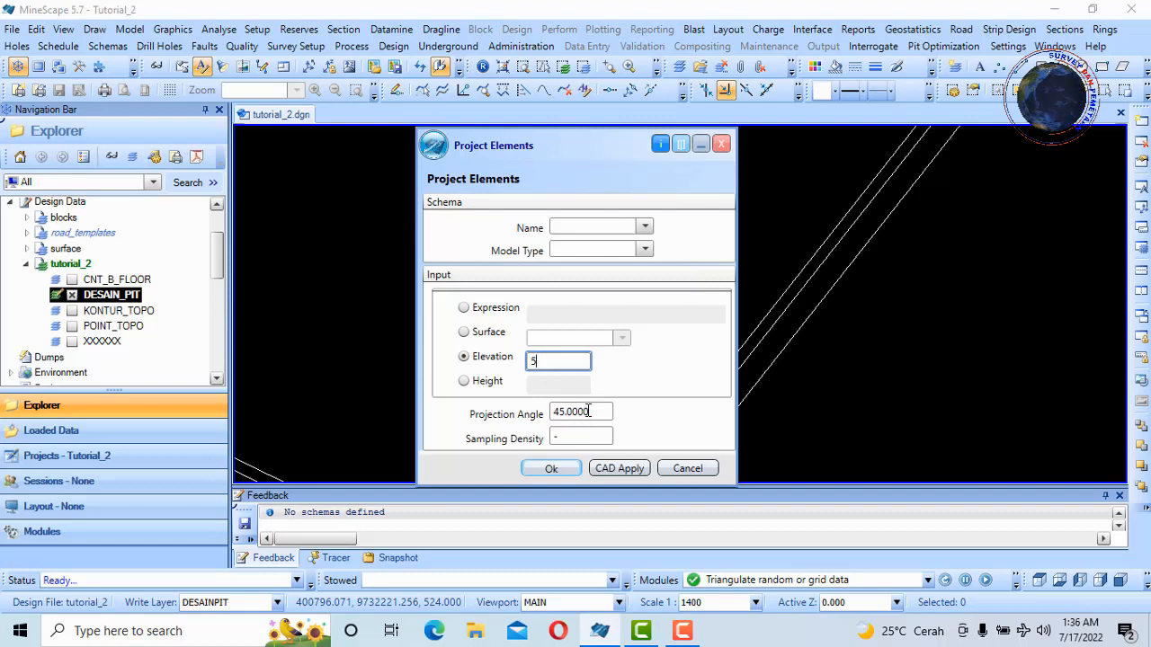
left_click(558, 470)
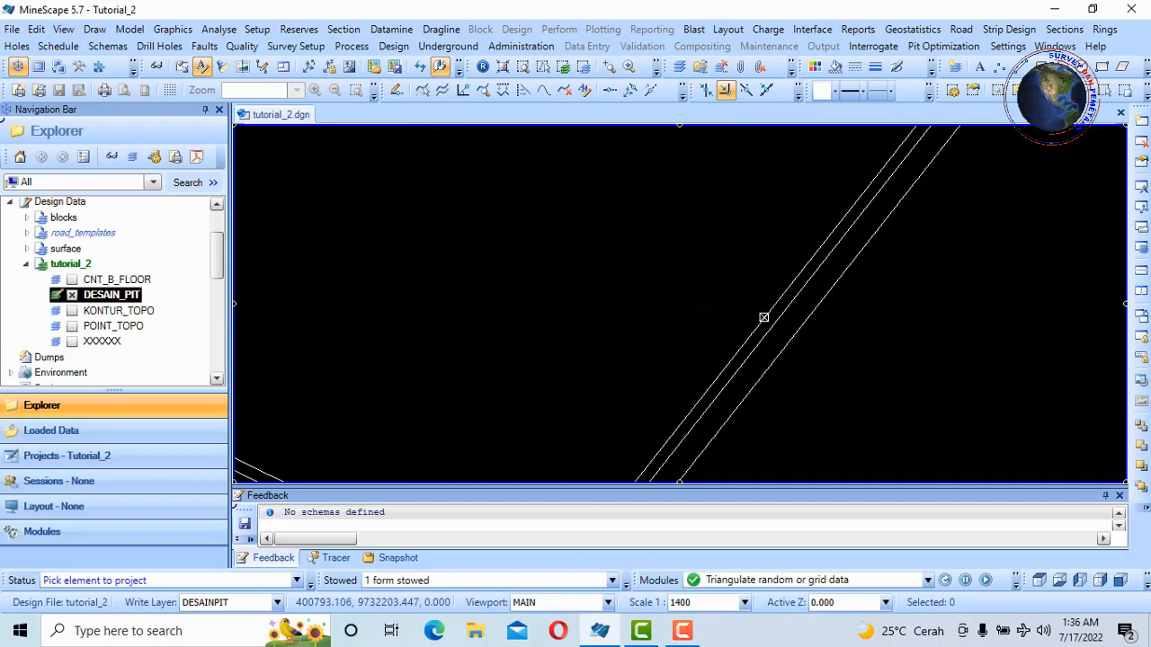
left_click(759, 321)
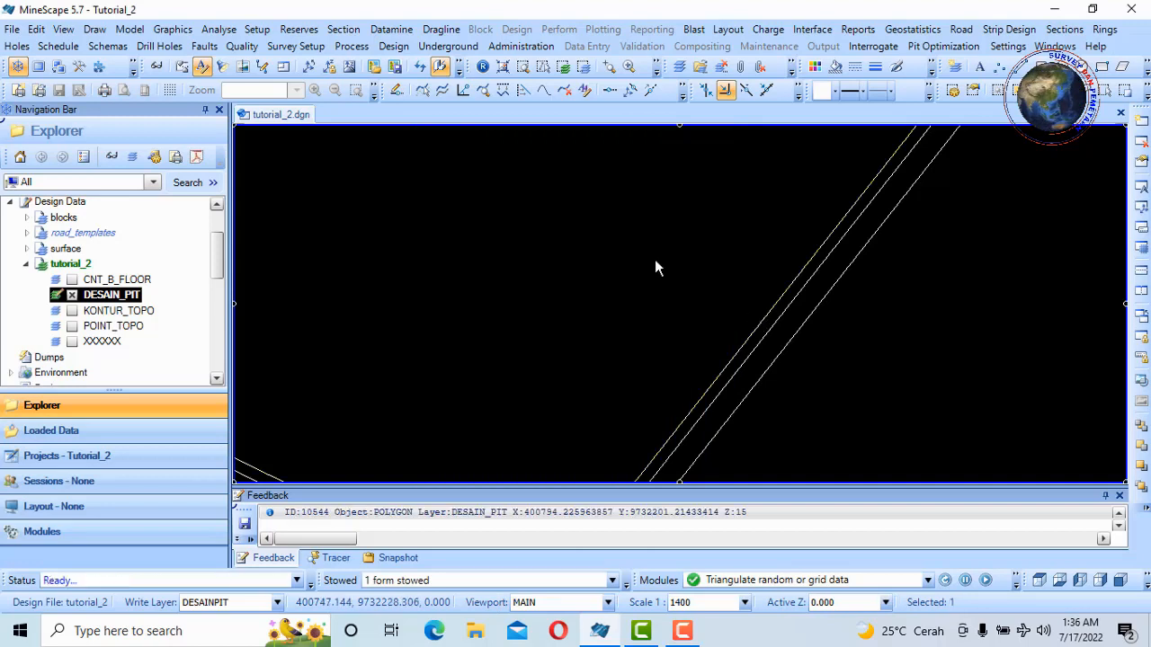
left_click(594, 258)
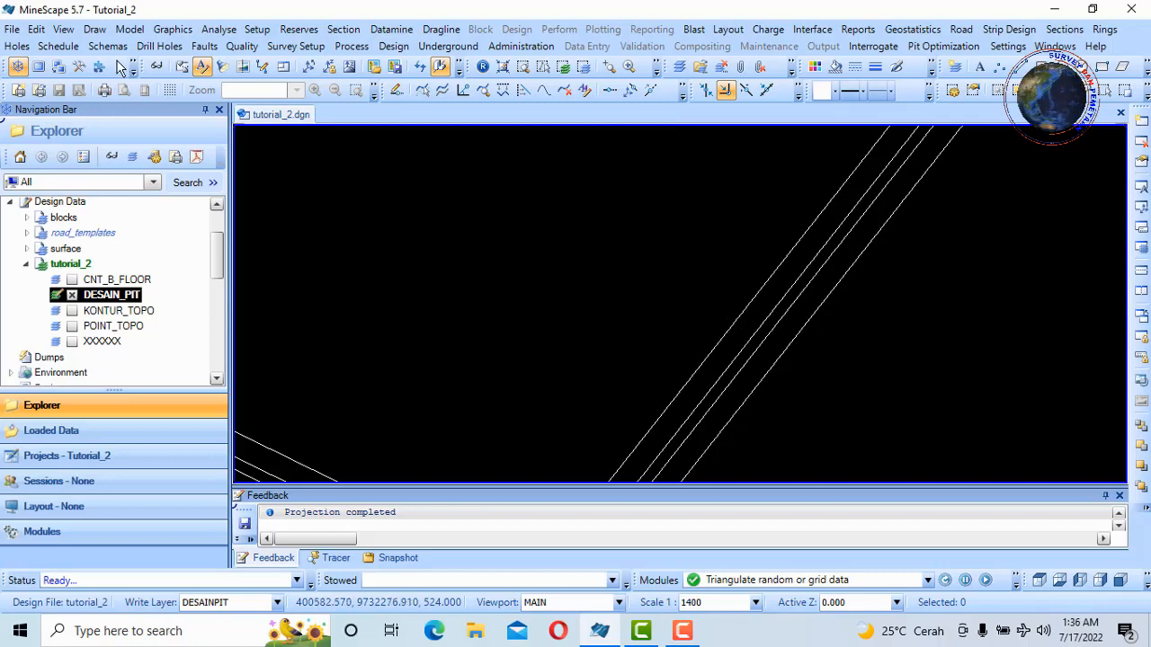
Offset the innermost elevation-5 polygon towards the pit's inside by a normal distance of 5 to form the next berm.
left_click(94, 29)
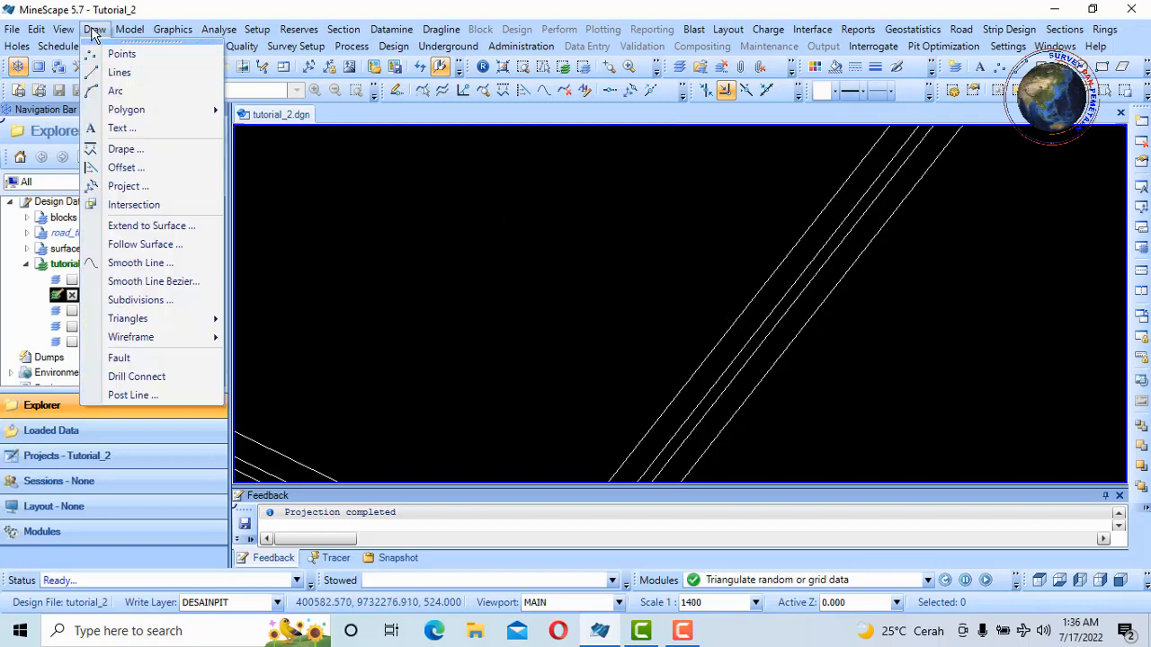
left_click(147, 168)
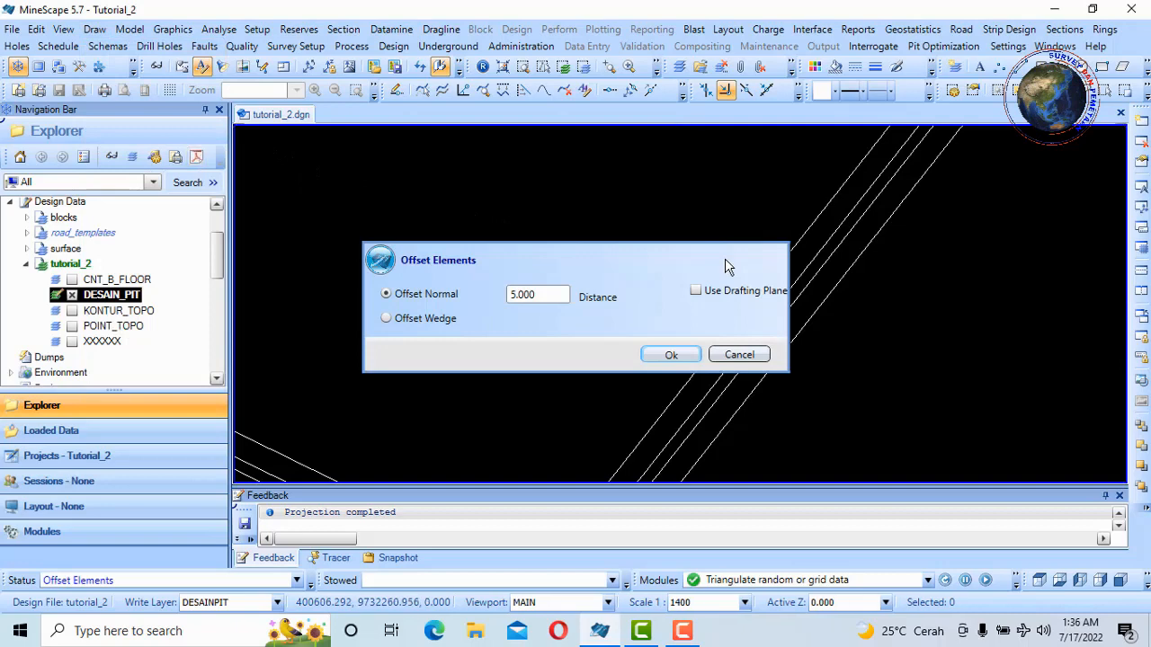
left_click(670, 355)
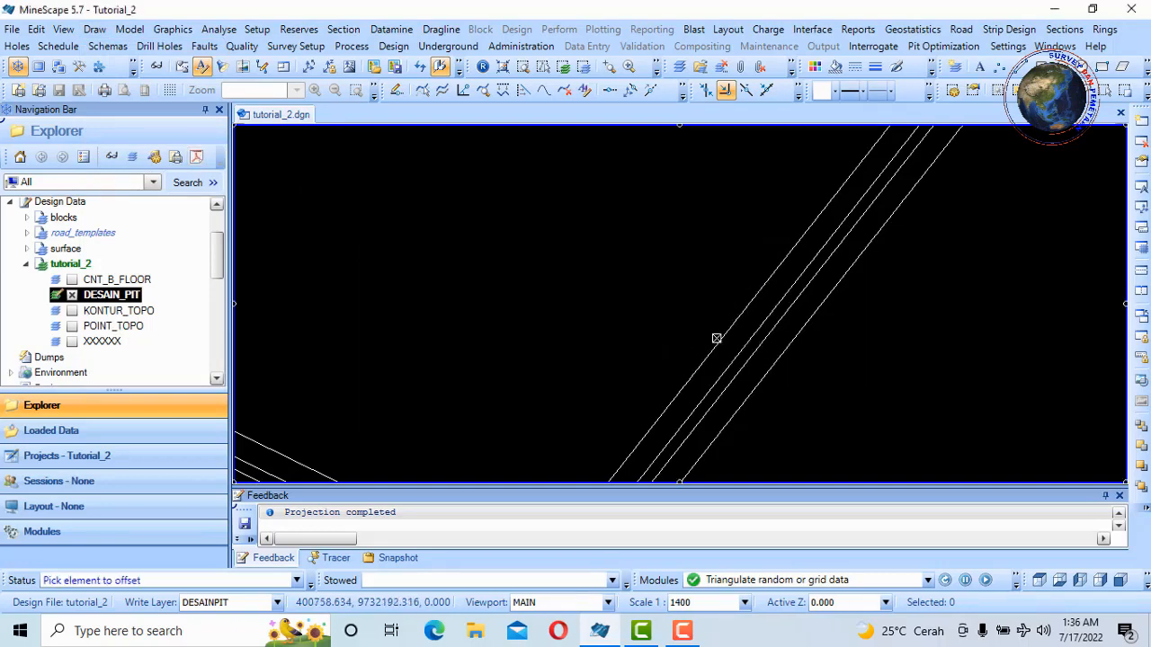
scroll(712, 360, "down", 3)
scroll(714, 355, "up", 3)
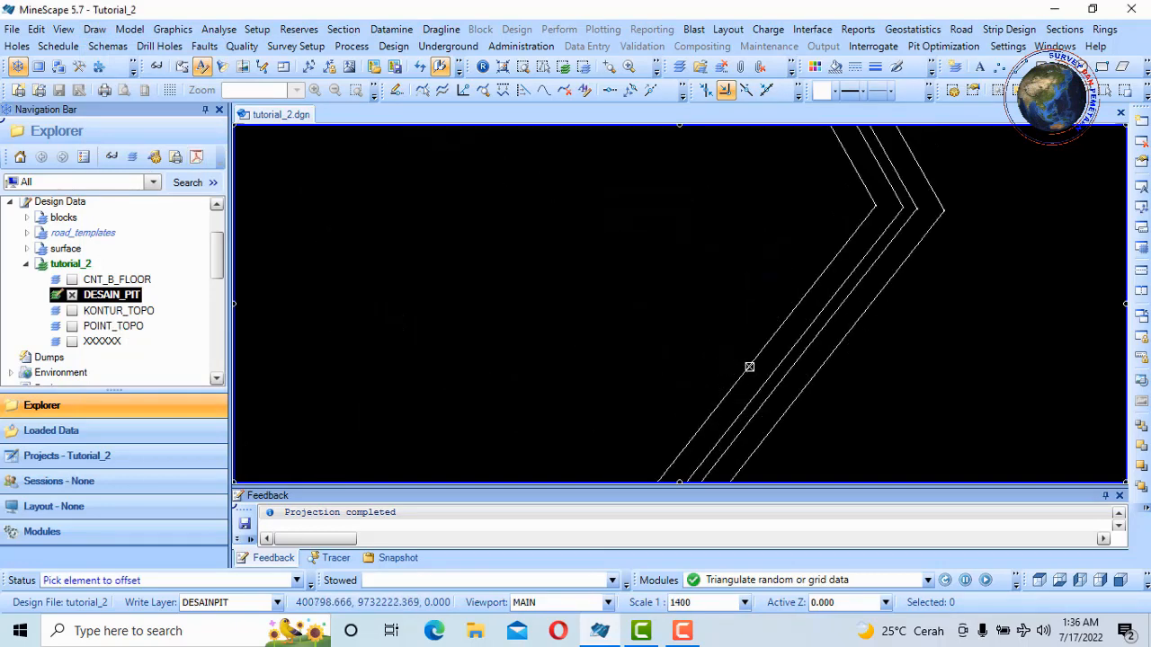
left_click(749, 364)
scroll(747, 359, "down", 3)
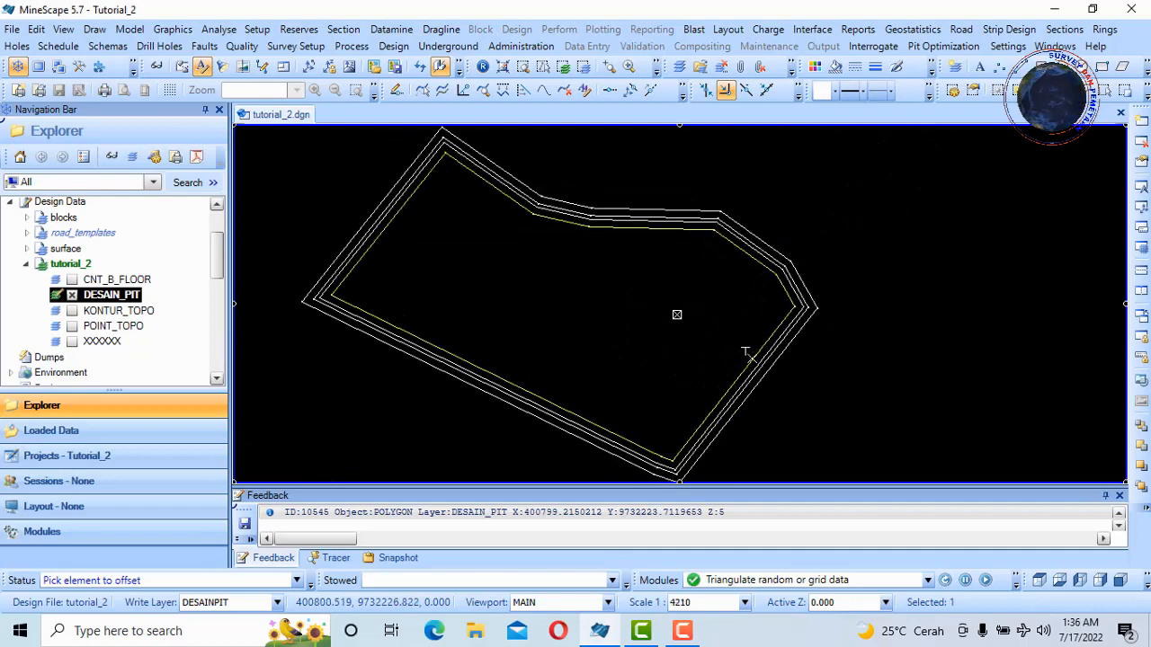
left_click(673, 314)
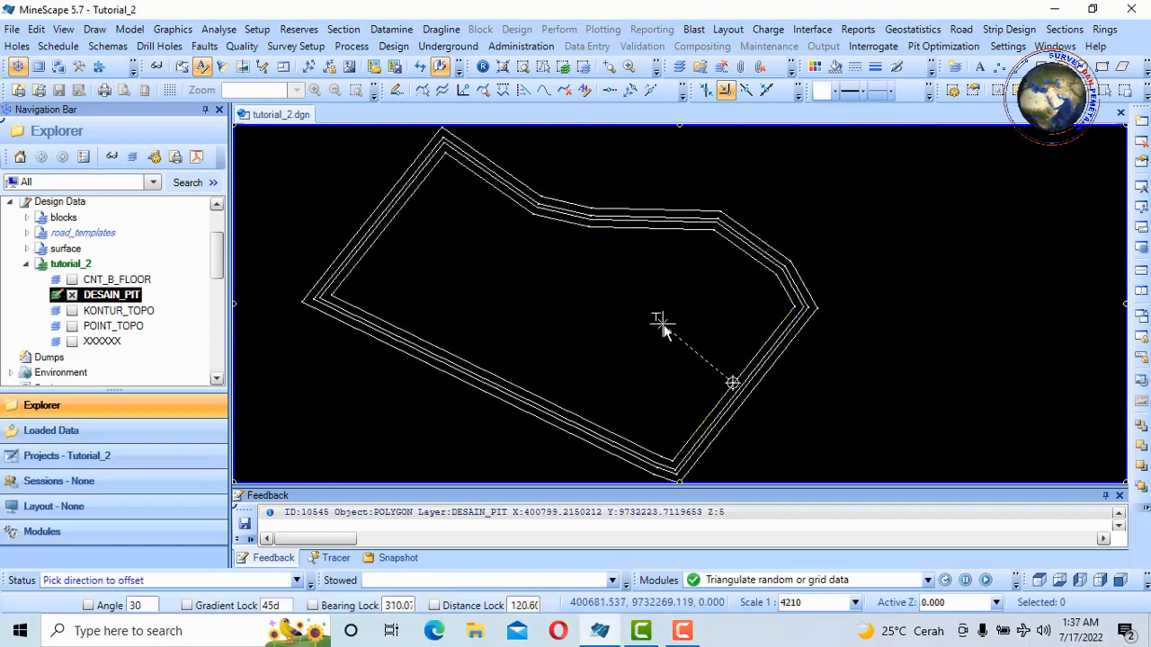
left_click(664, 333)
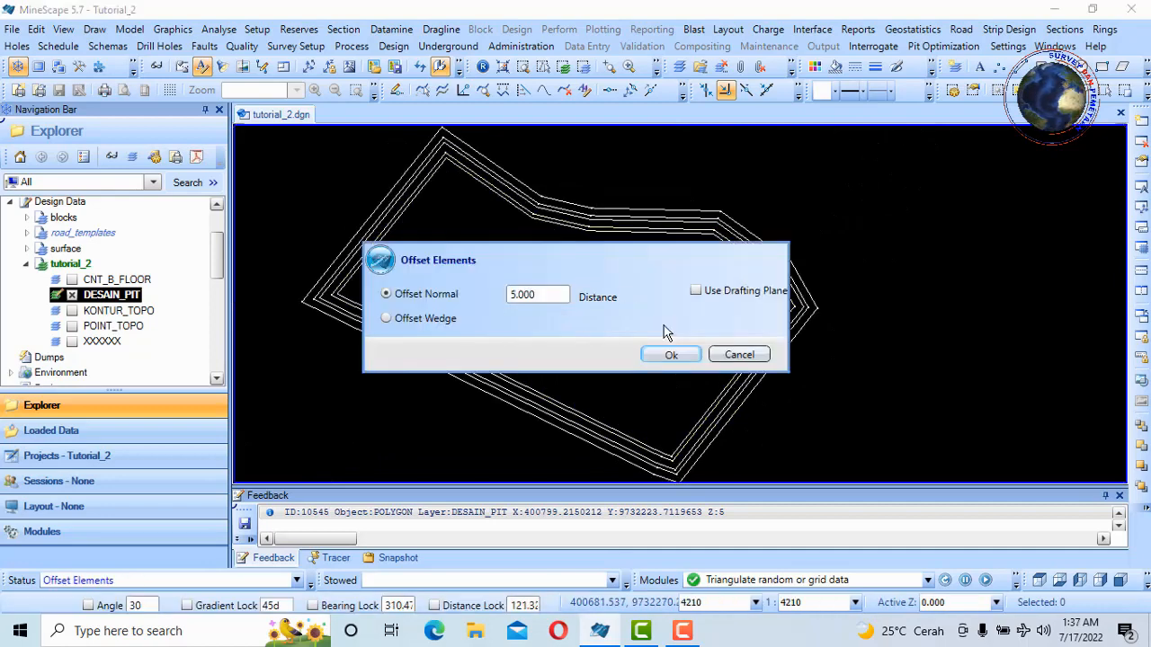
left_click(737, 355)
Project the innermost berm polygon towards its inside to elevation -5 at a projection angle of 45 degrees.
scroll(722, 403, "up", 3)
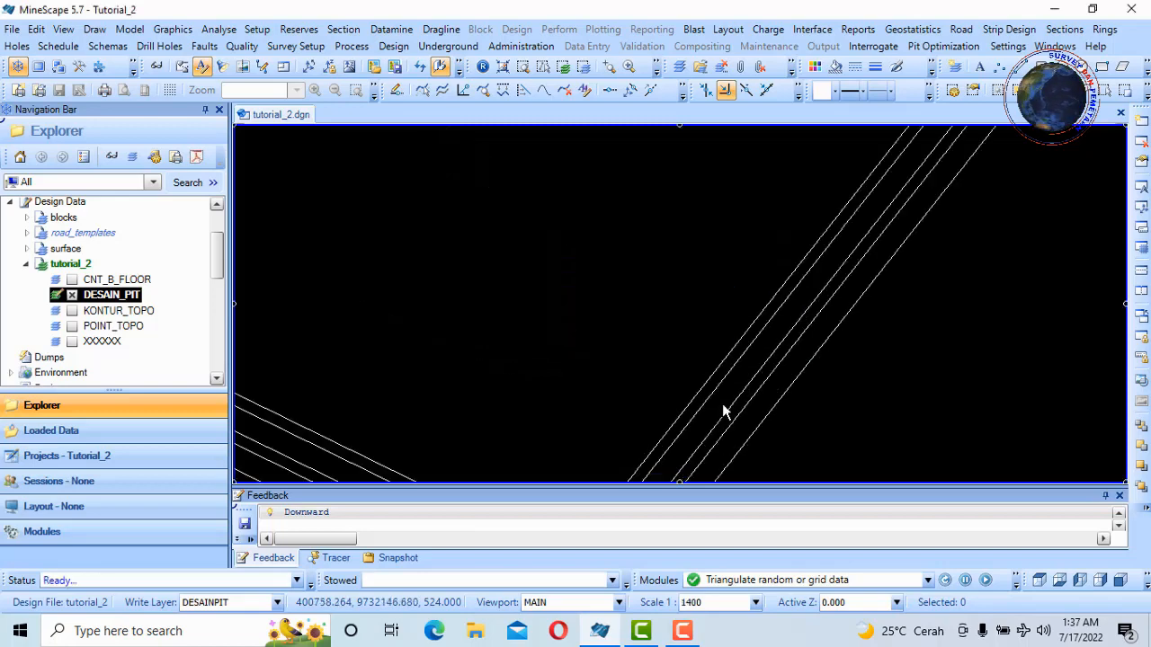
left_click(743, 349)
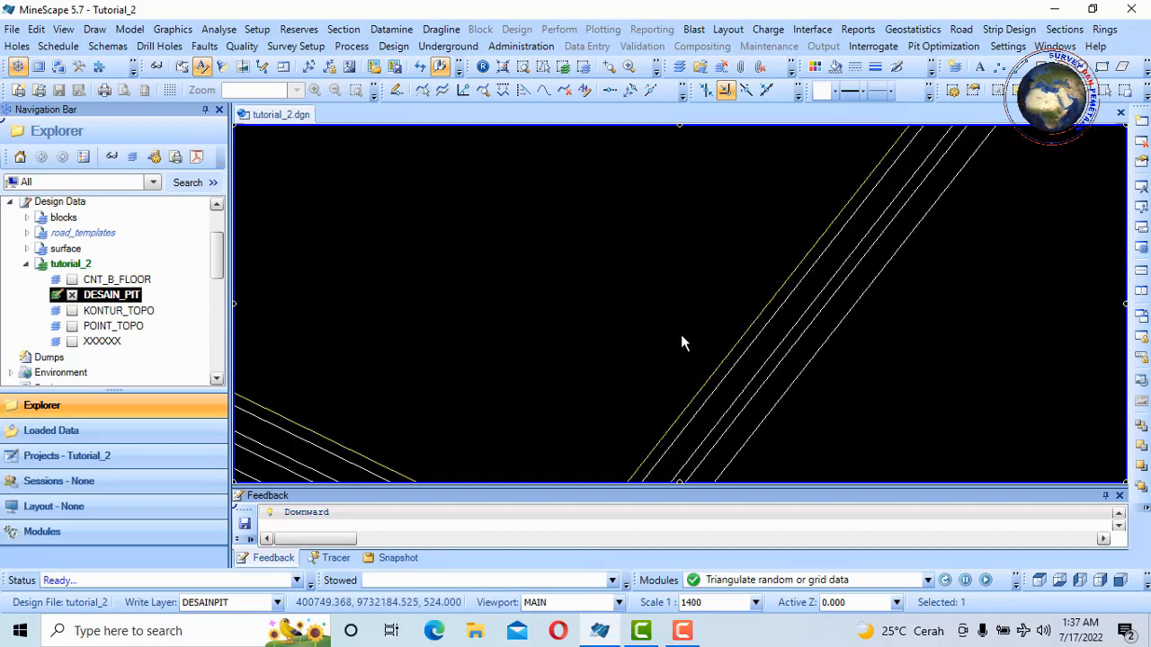
left_click(93, 30)
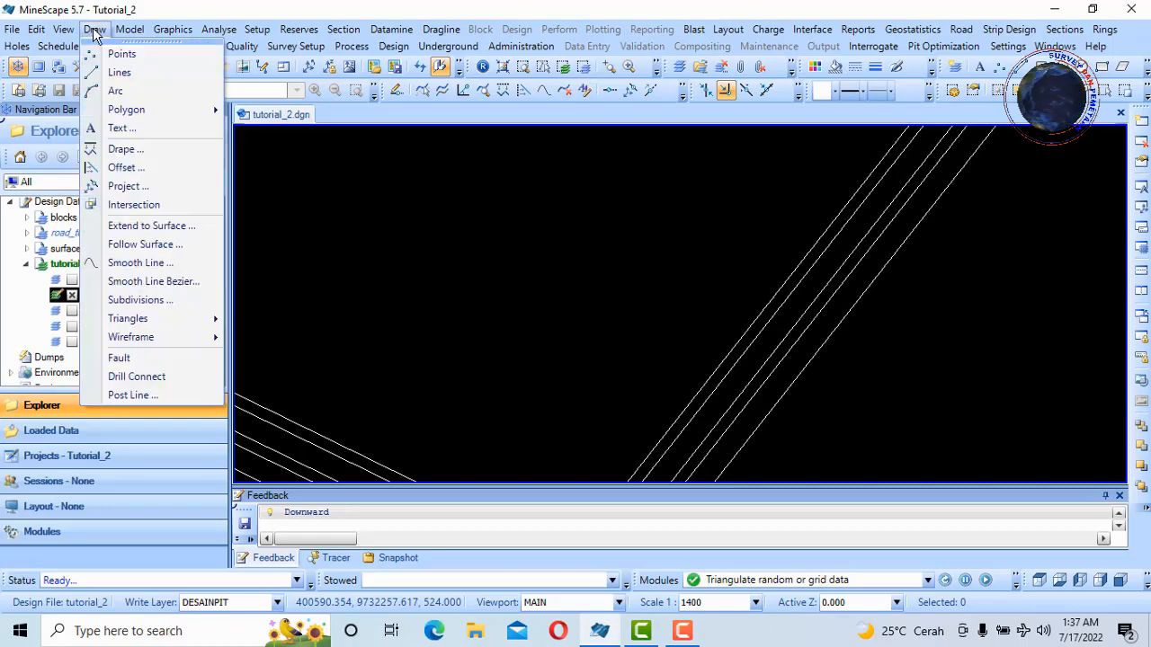
left_click(127, 186)
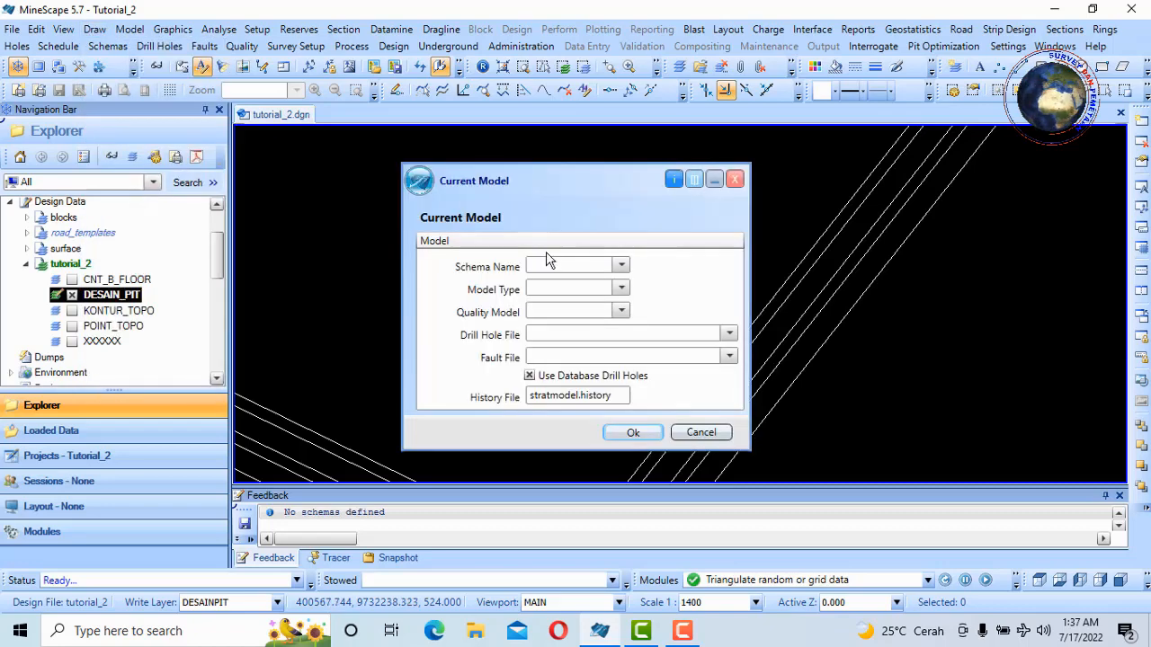
left_click(698, 435)
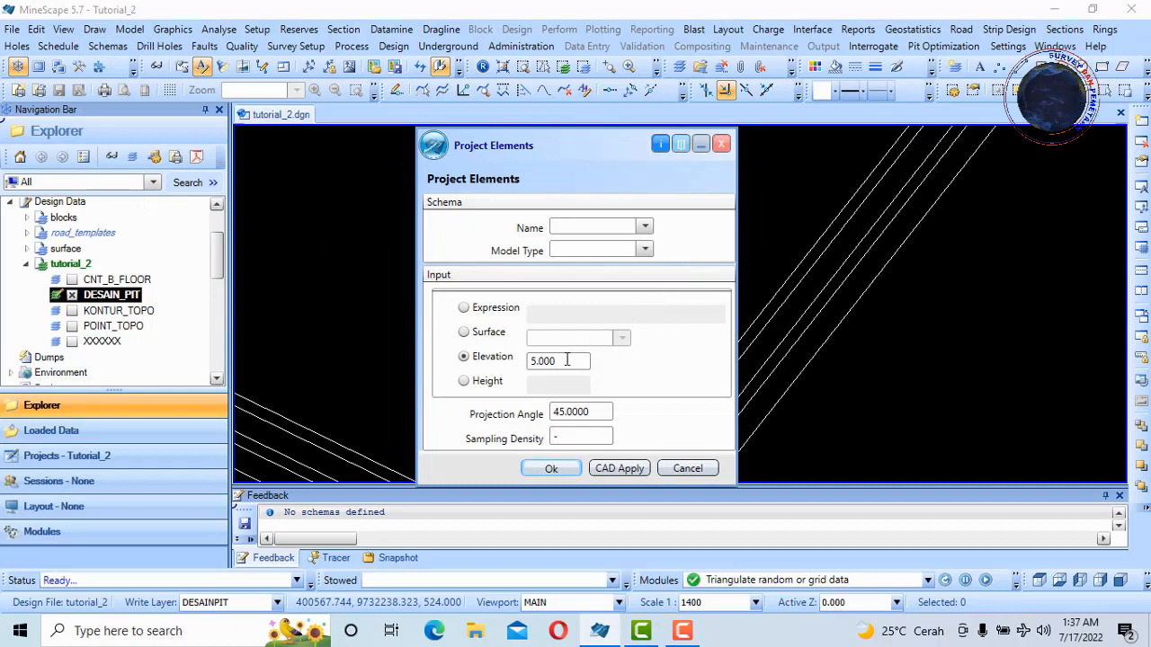
double_click(567, 360)
type("-5")
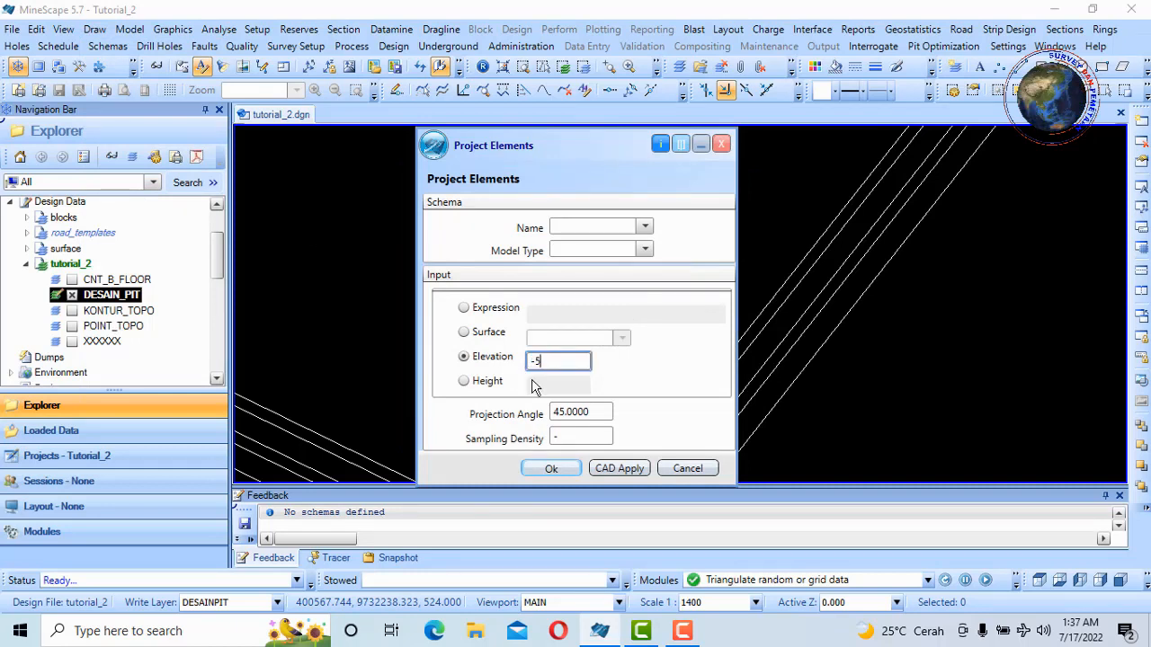
left_click(555, 469)
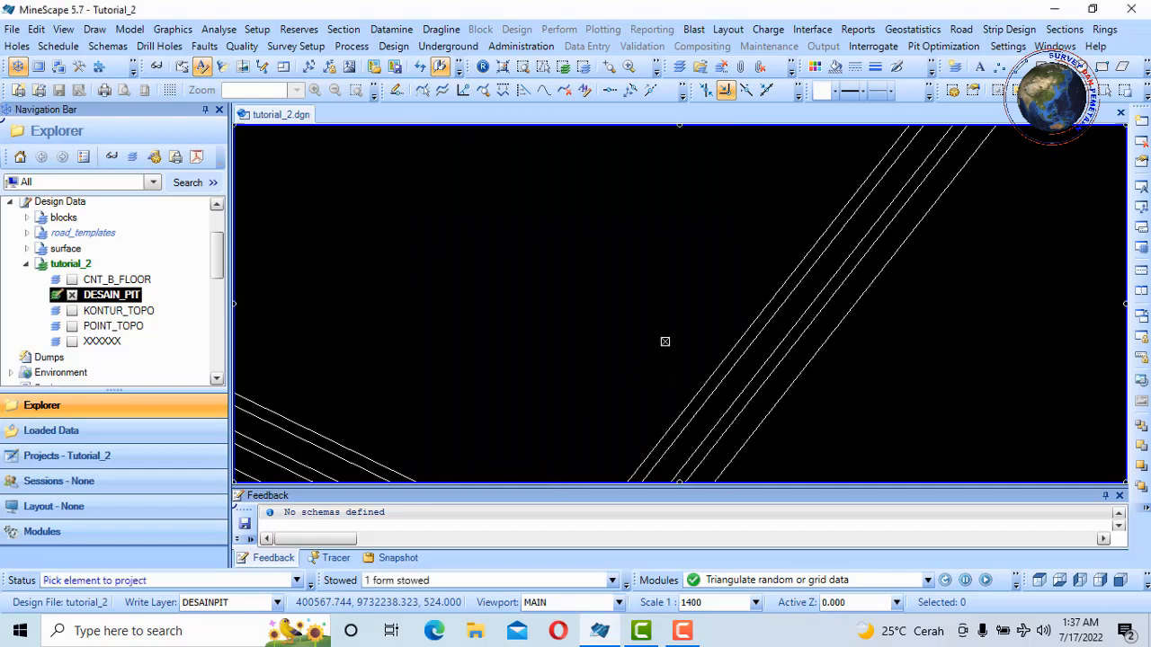
left_click(747, 321)
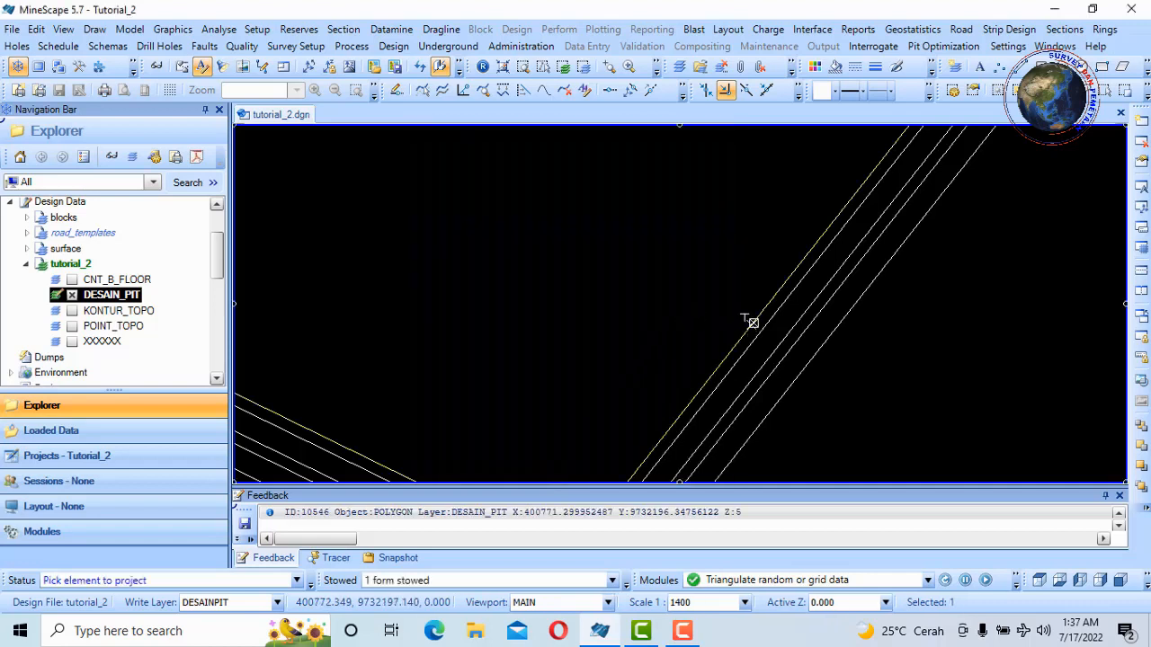
left_click(642, 257)
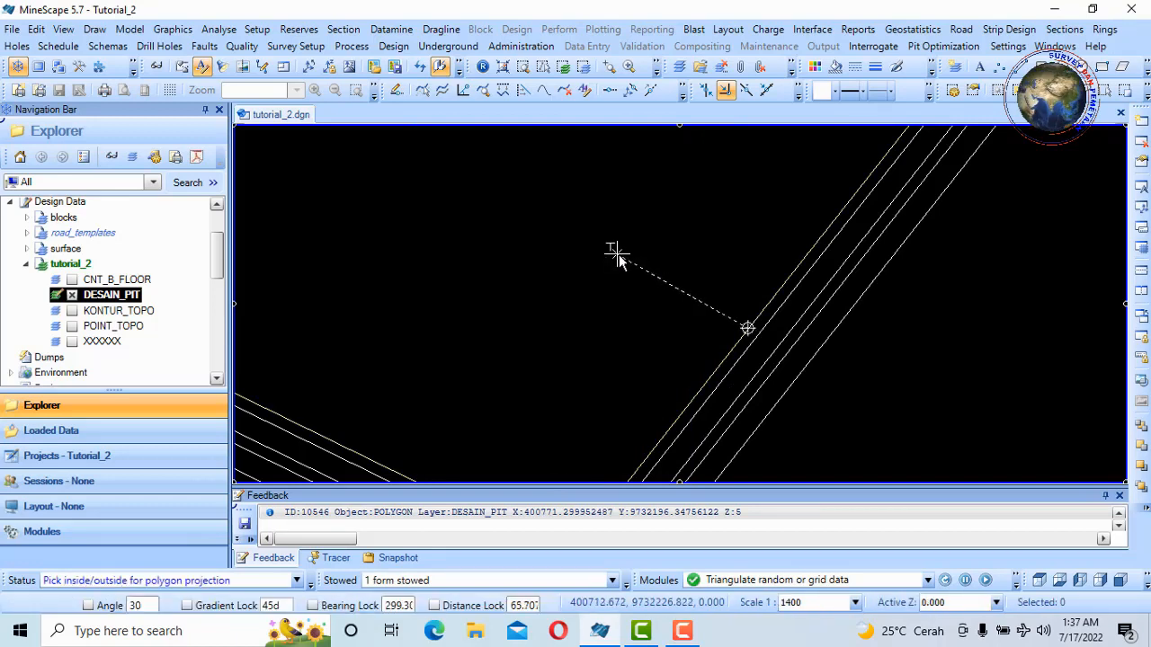
left_click(619, 256)
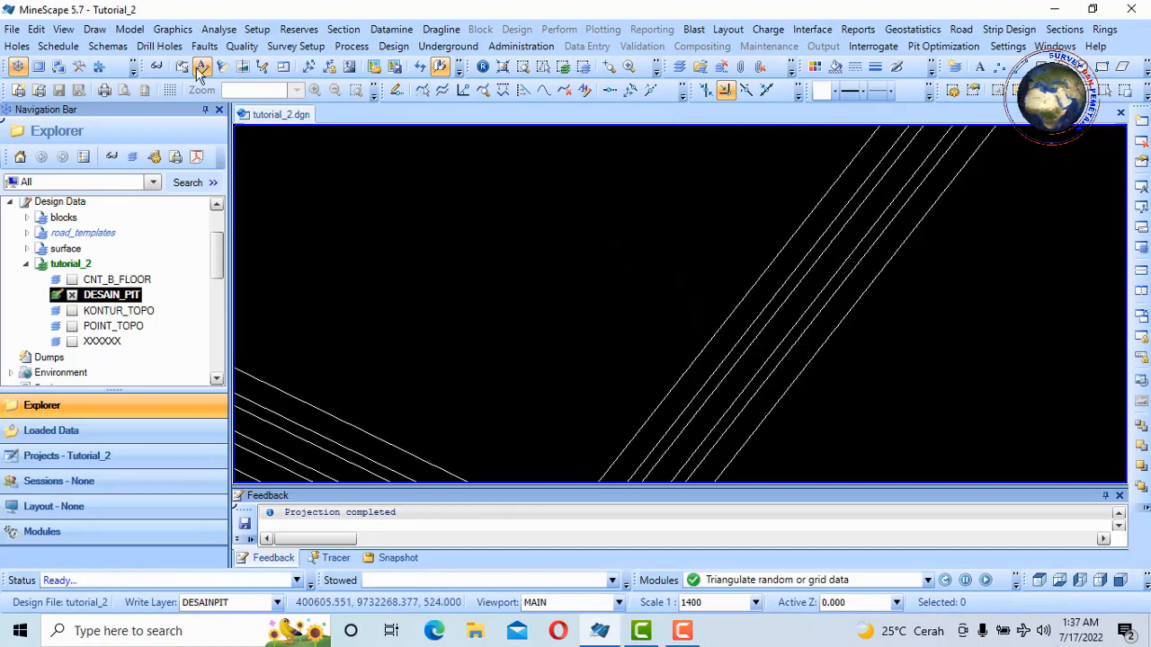
Offset the innermost elevation -5 polygon inward by a normal distance of 5.
left_click(96, 28)
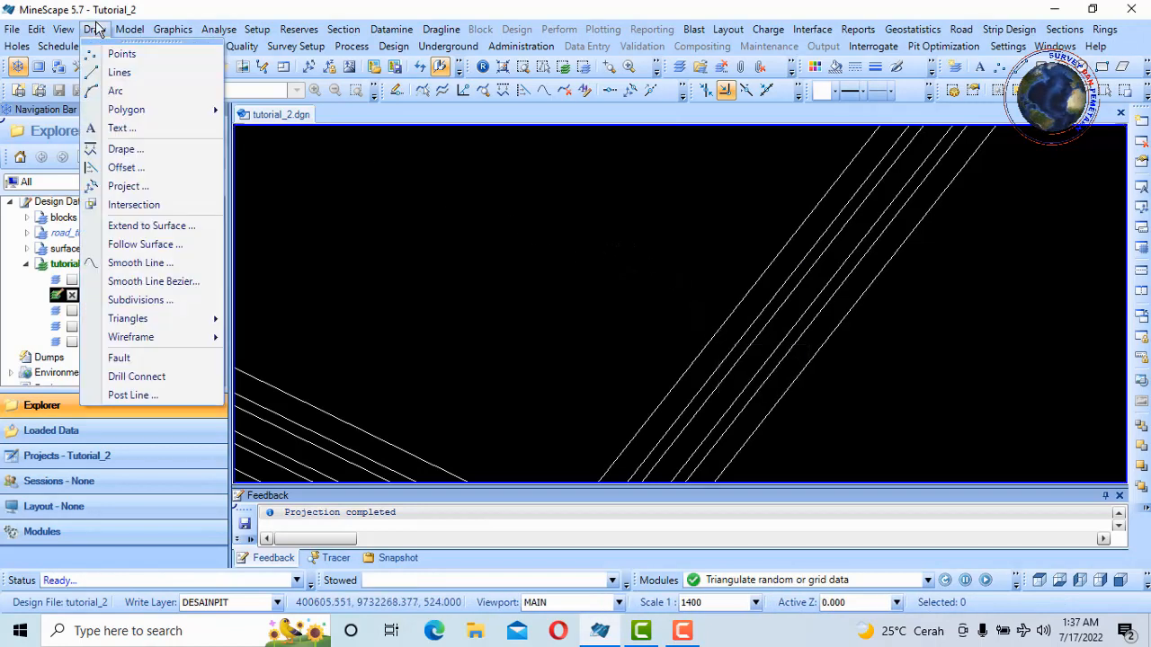
left_click(121, 167)
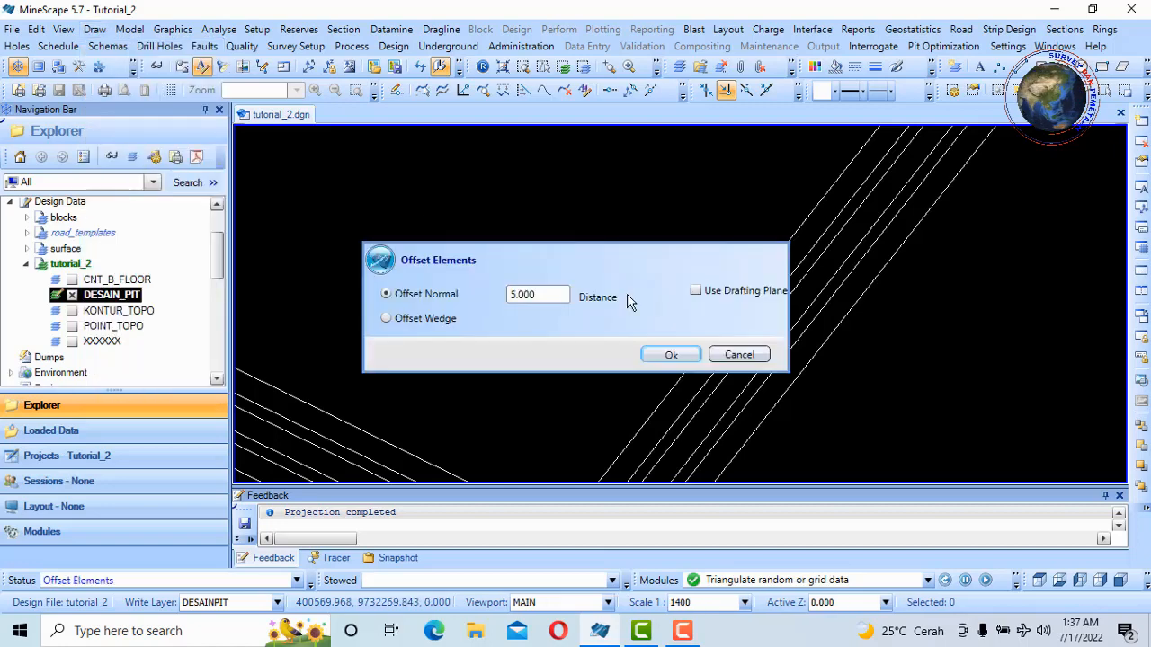
left_click(670, 356)
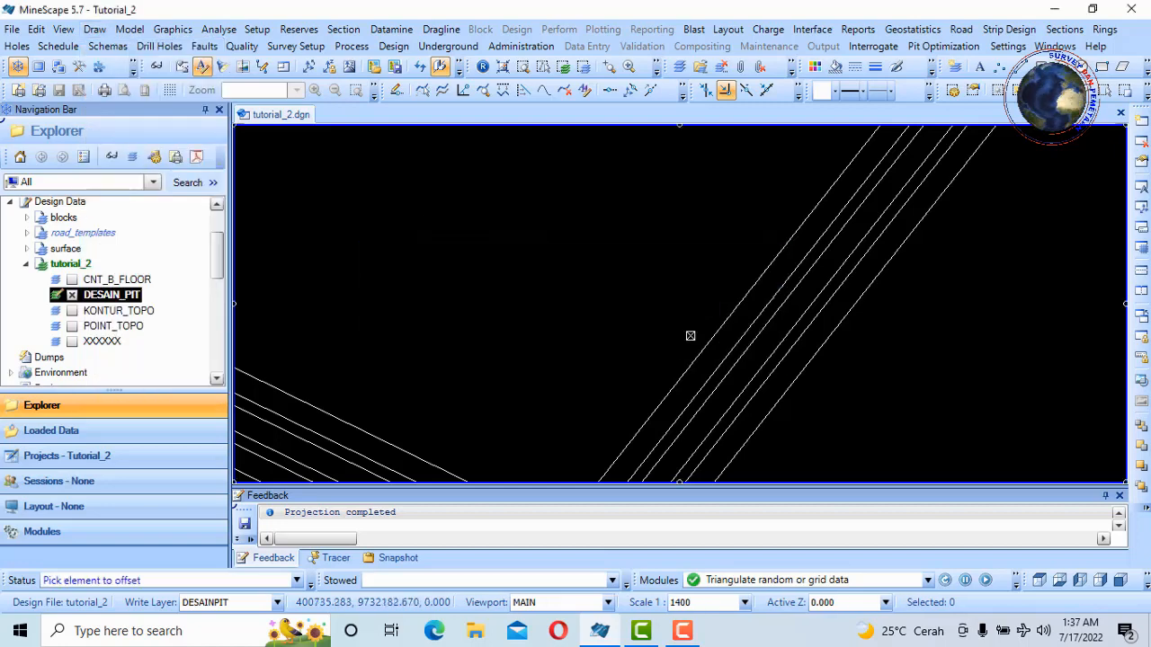
left_click(723, 325)
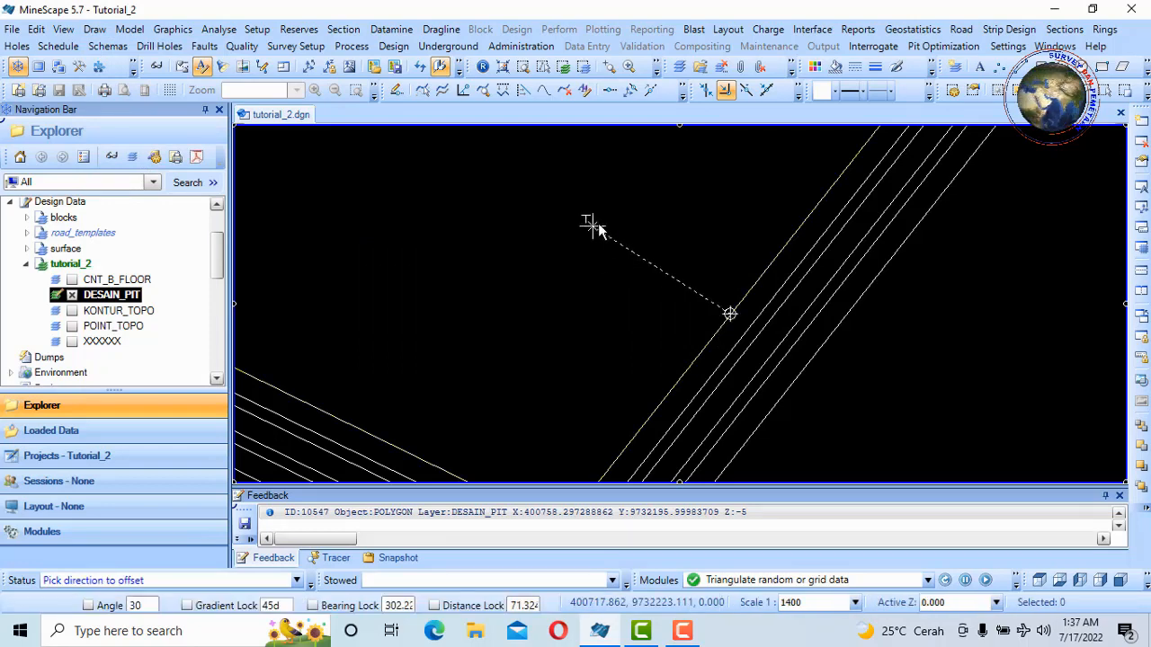
left_click(615, 230)
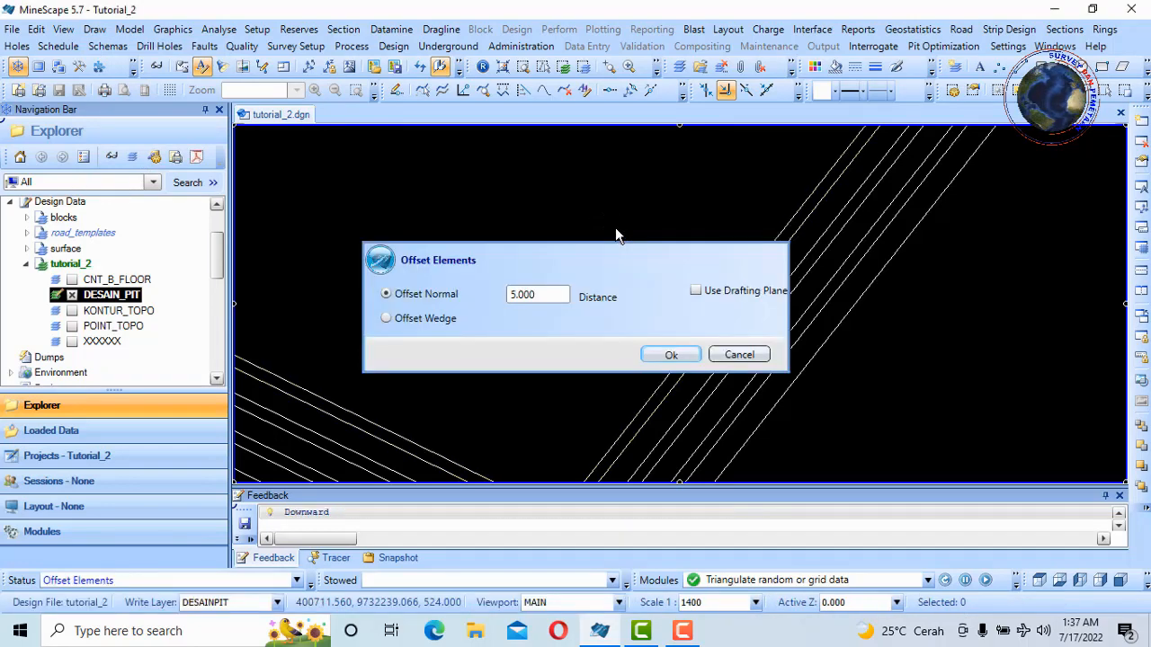
left_click(739, 354)
Set up a triangulated surface from design file data with Desain_Pit as the search layer.
scroll(657, 326, "down", 3)
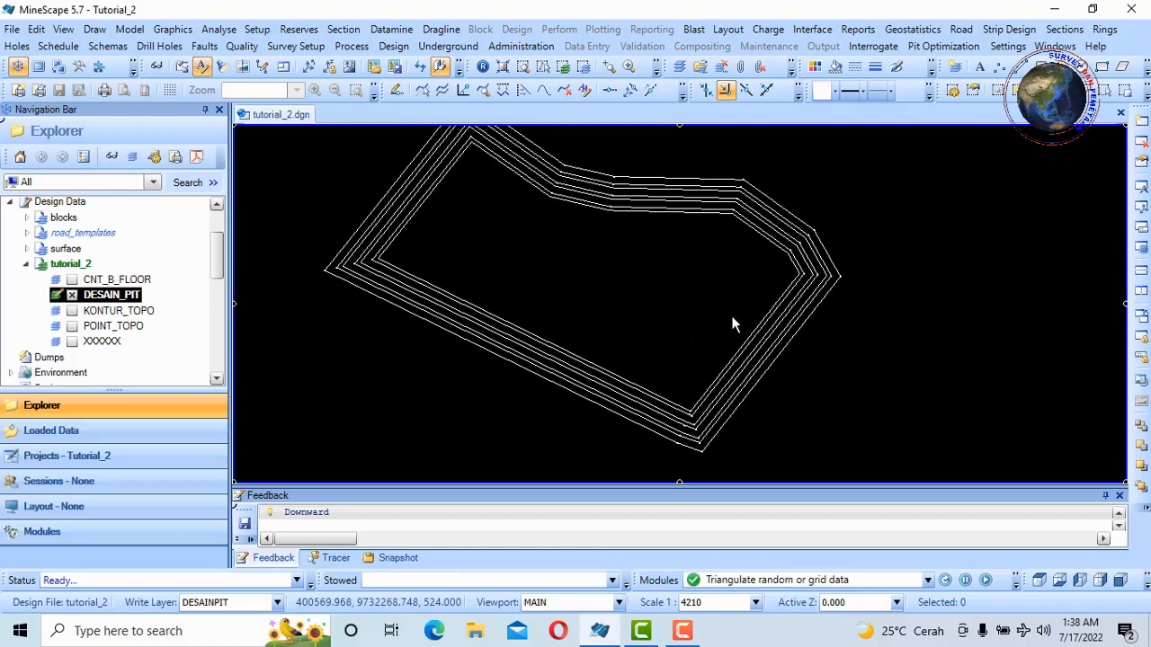
scroll(719, 333, "down", 3)
scroll(702, 327, "up", 3)
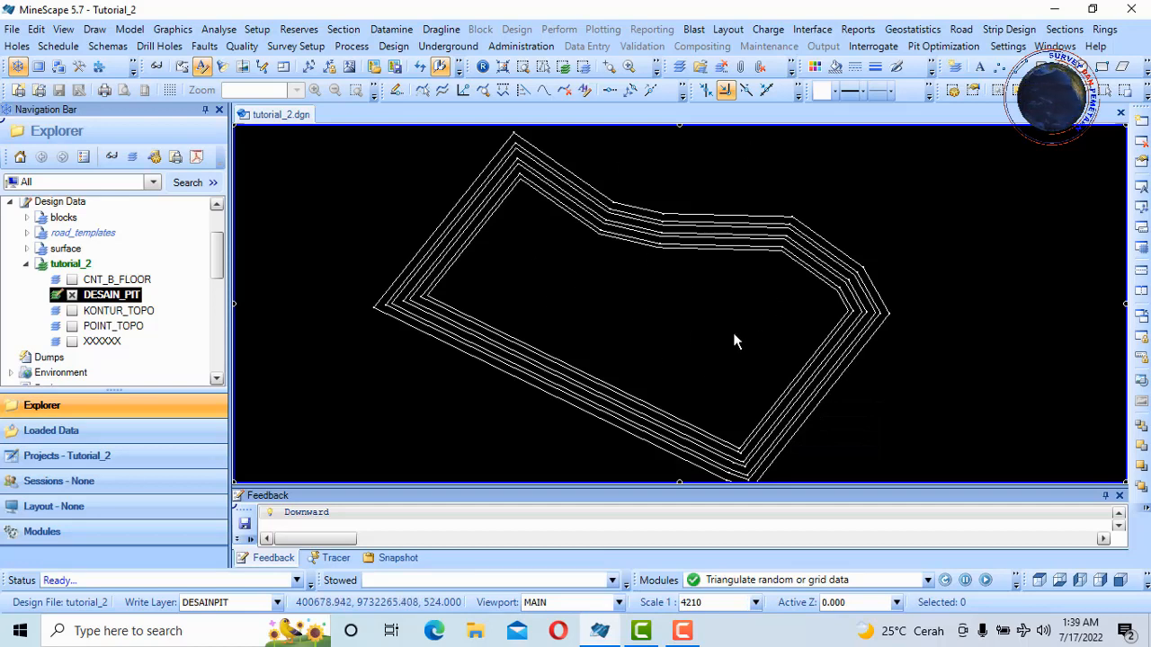
left_click(128, 31)
mouse_move(164, 71)
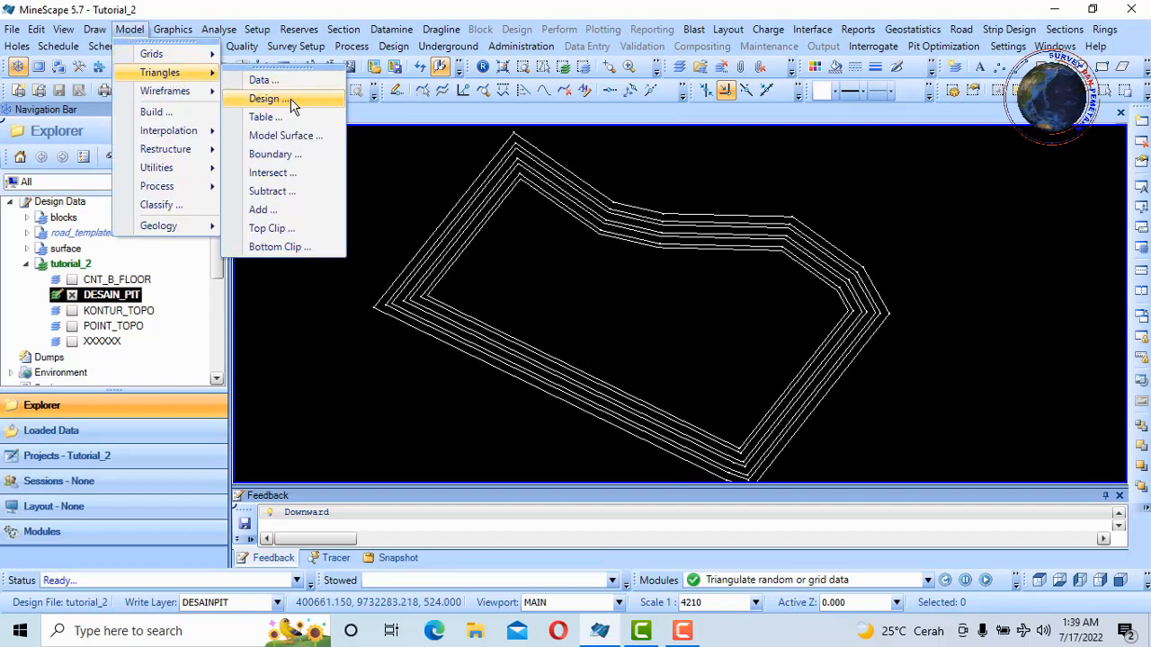
left_click(265, 98)
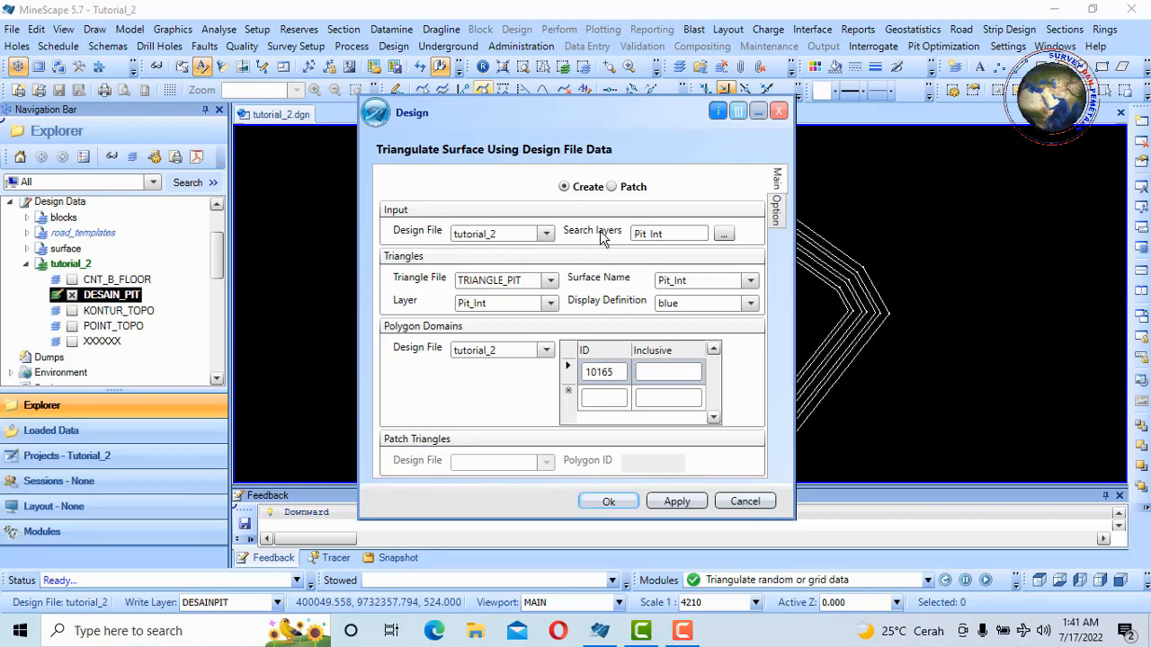
left_click(726, 236)
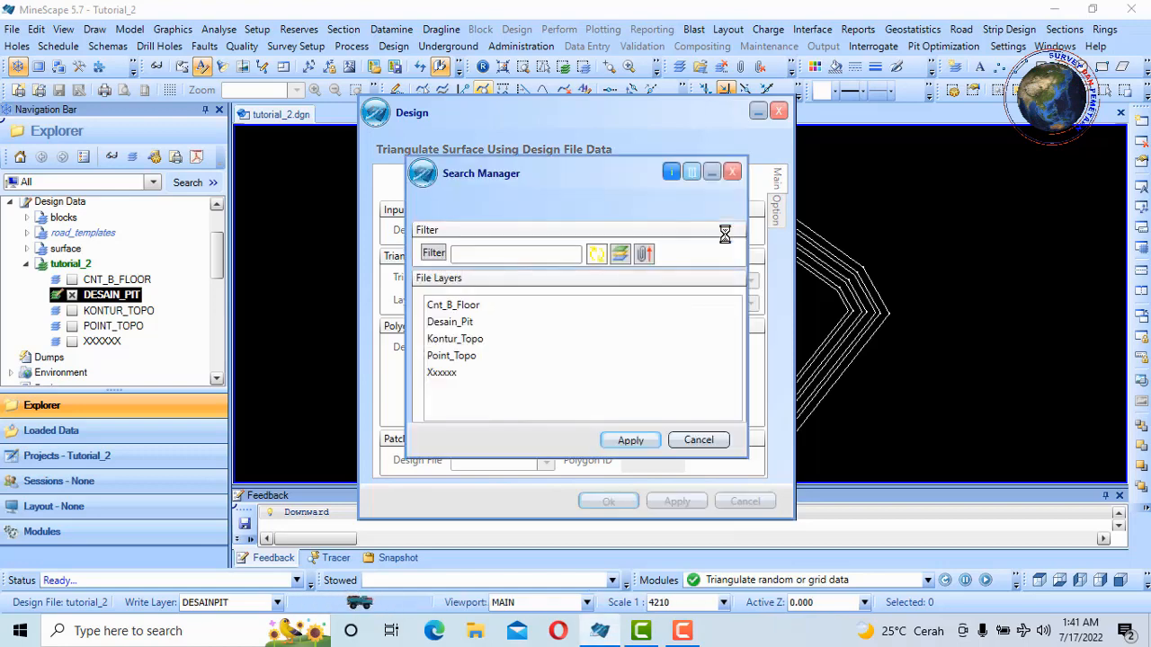
left_click(461, 323)
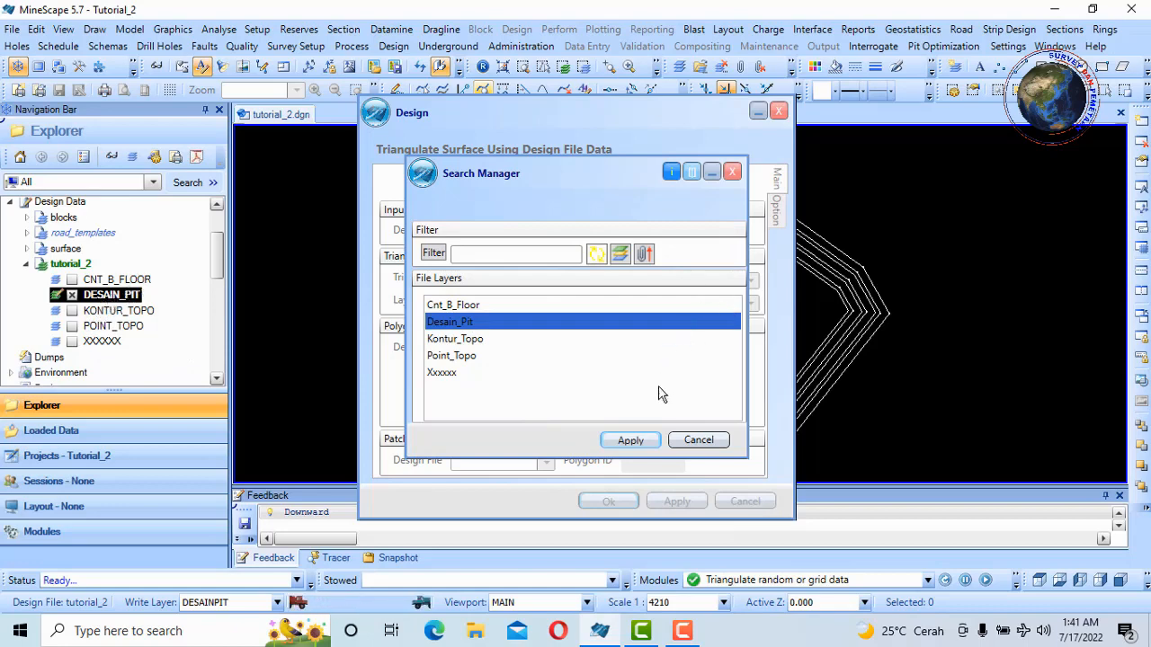
left_click(631, 439)
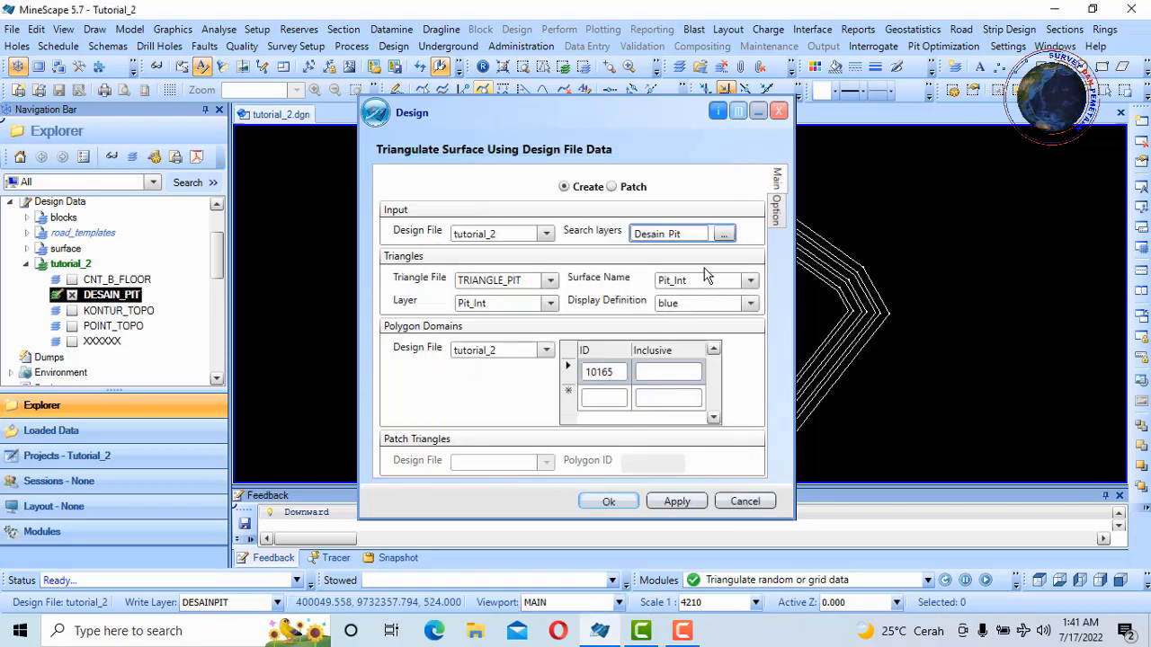
Choose topo_tri as the triangle file for the pit surface.
left_click(693, 227)
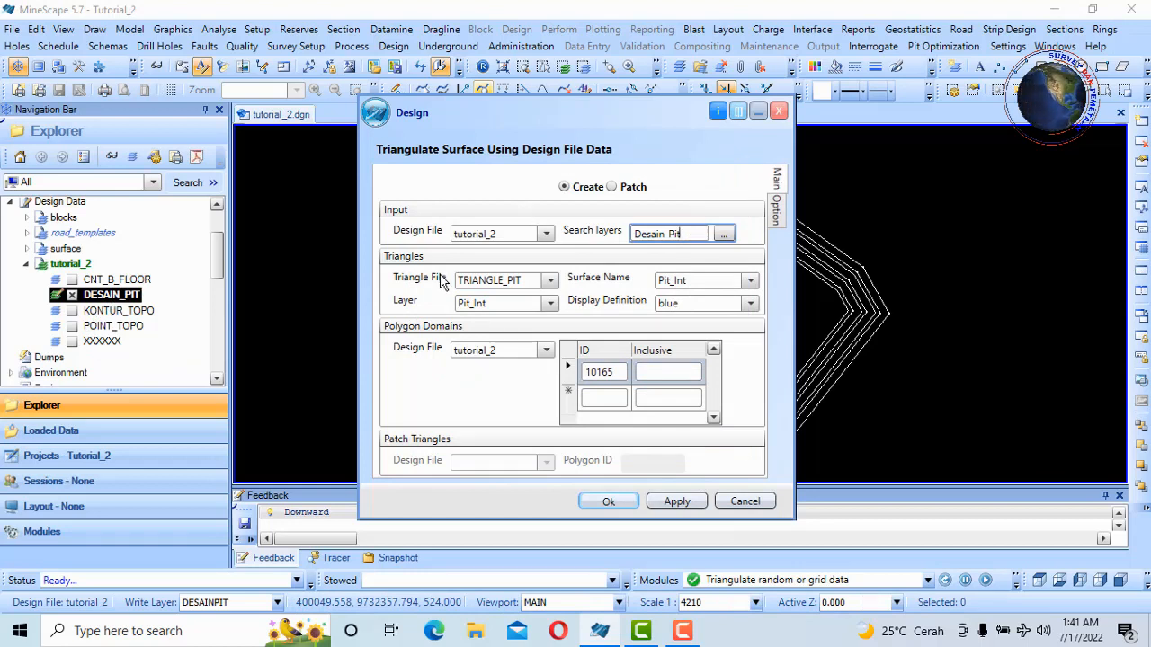
left_click(551, 281)
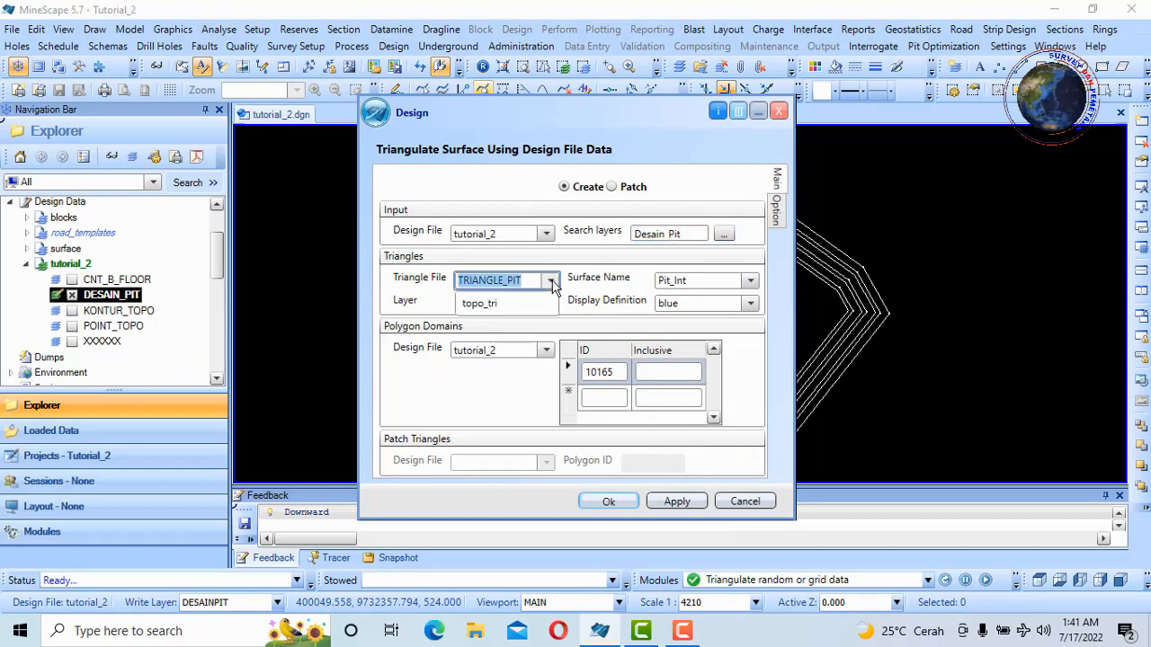
left_click(492, 303)
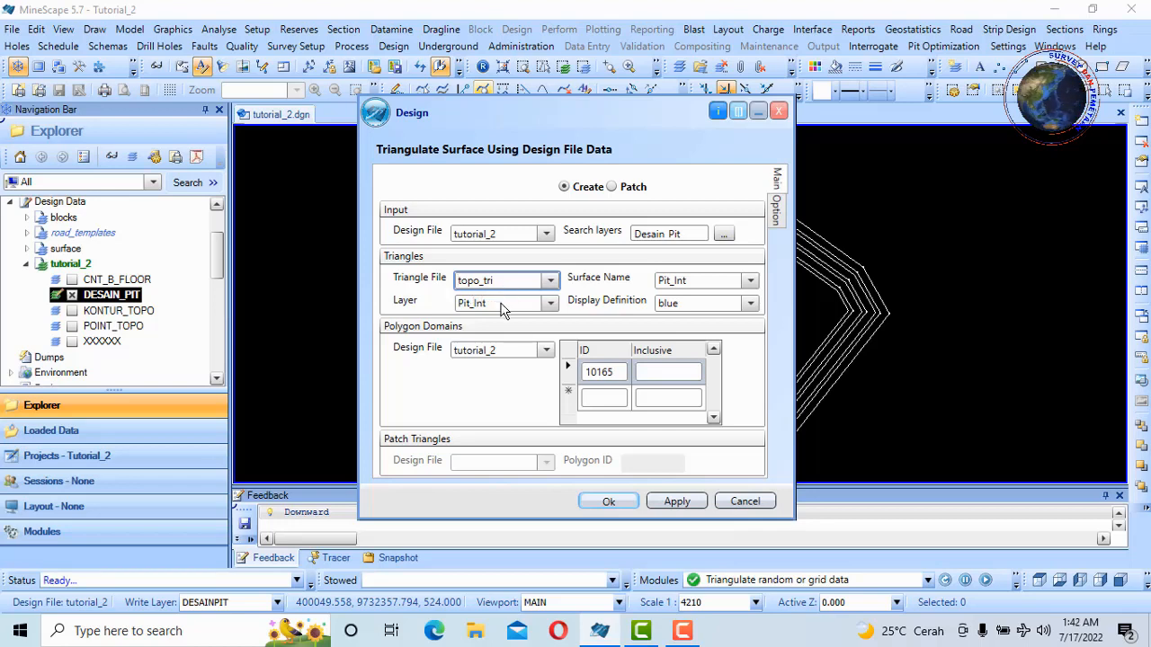
Set both the triangle layer and the surface name to Desain_Pit, matching the search layer.
left_click(502, 306)
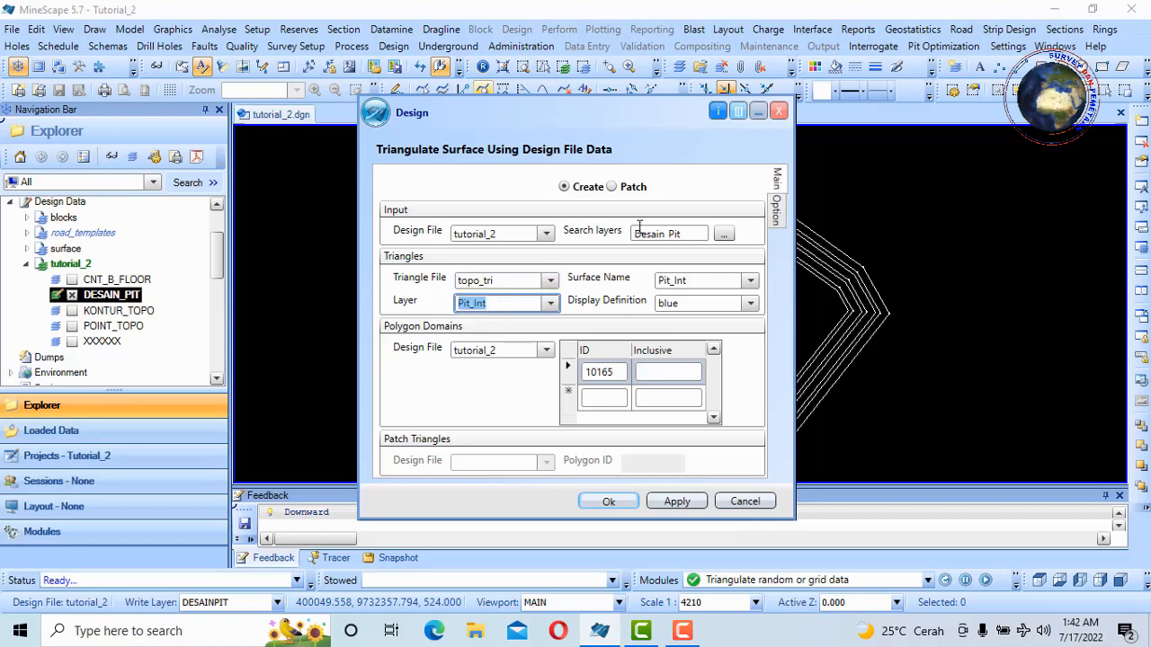
left_click(691, 234)
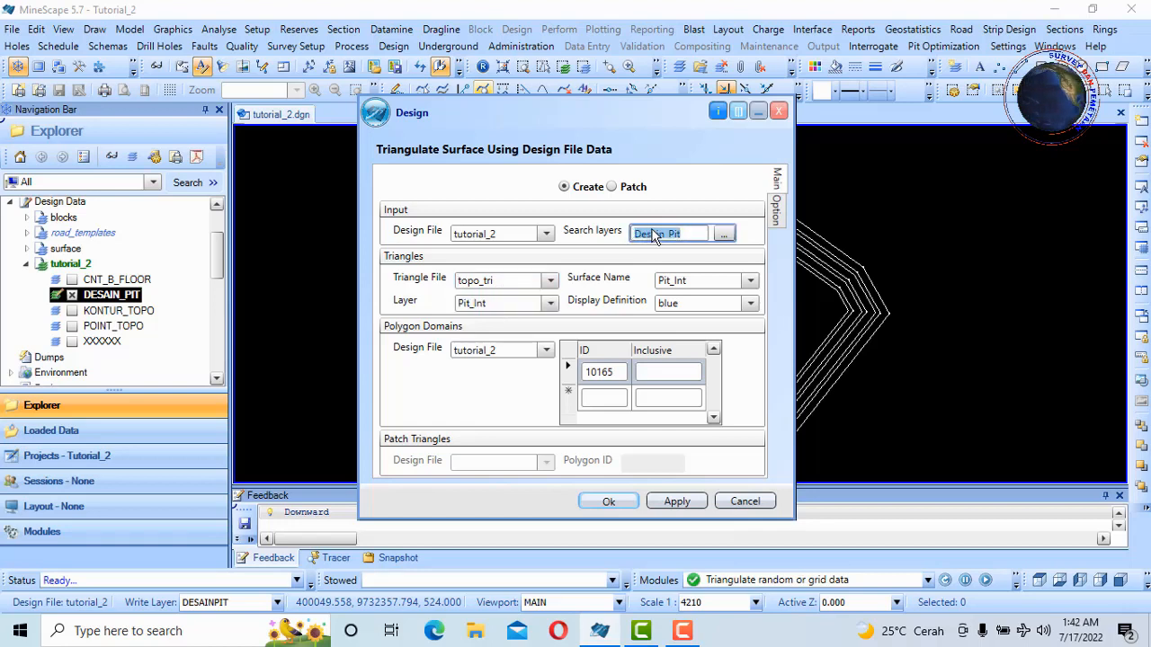
right_click(654, 236)
left_click(690, 259)
left_click(503, 302)
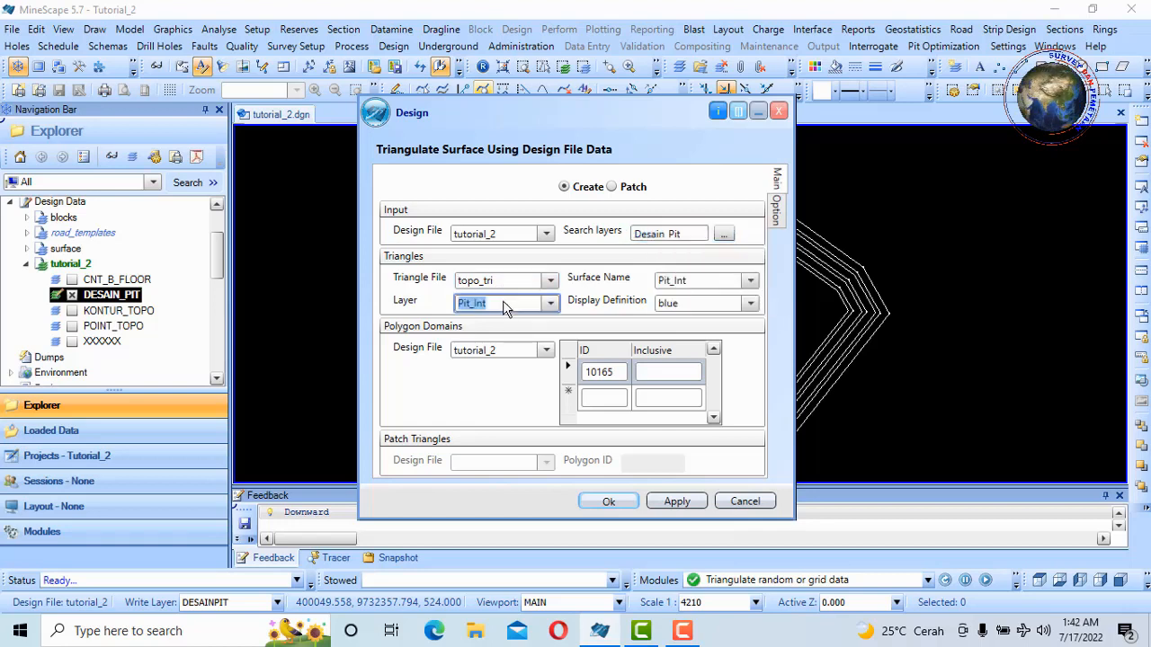
right_click(505, 302)
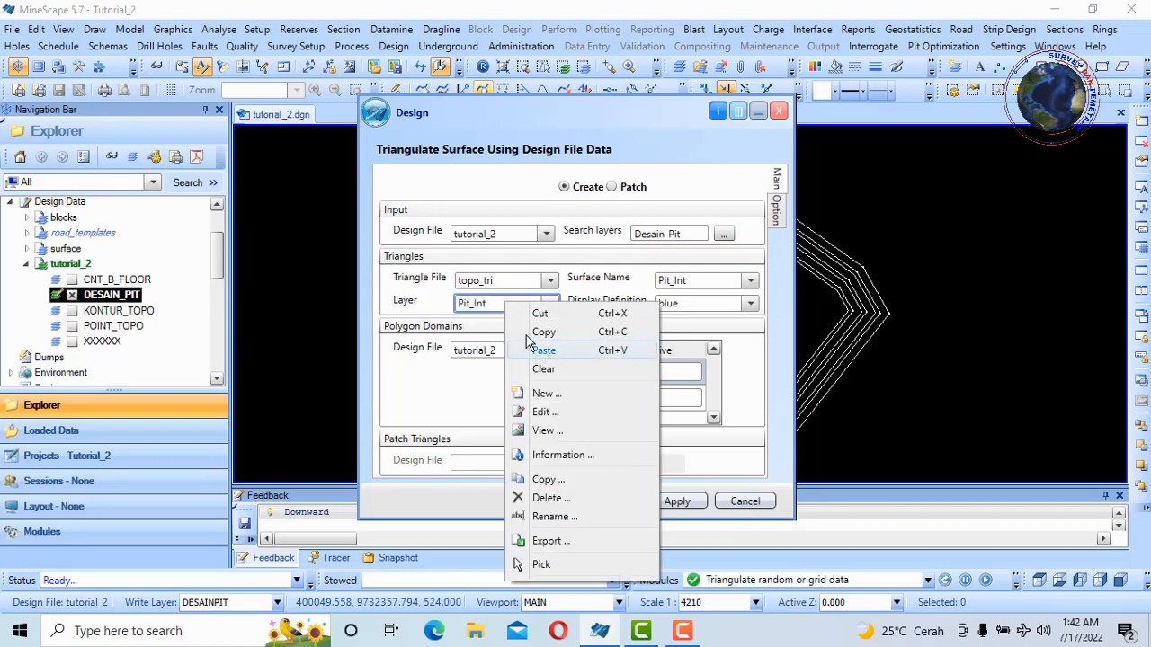
left_click(538, 351)
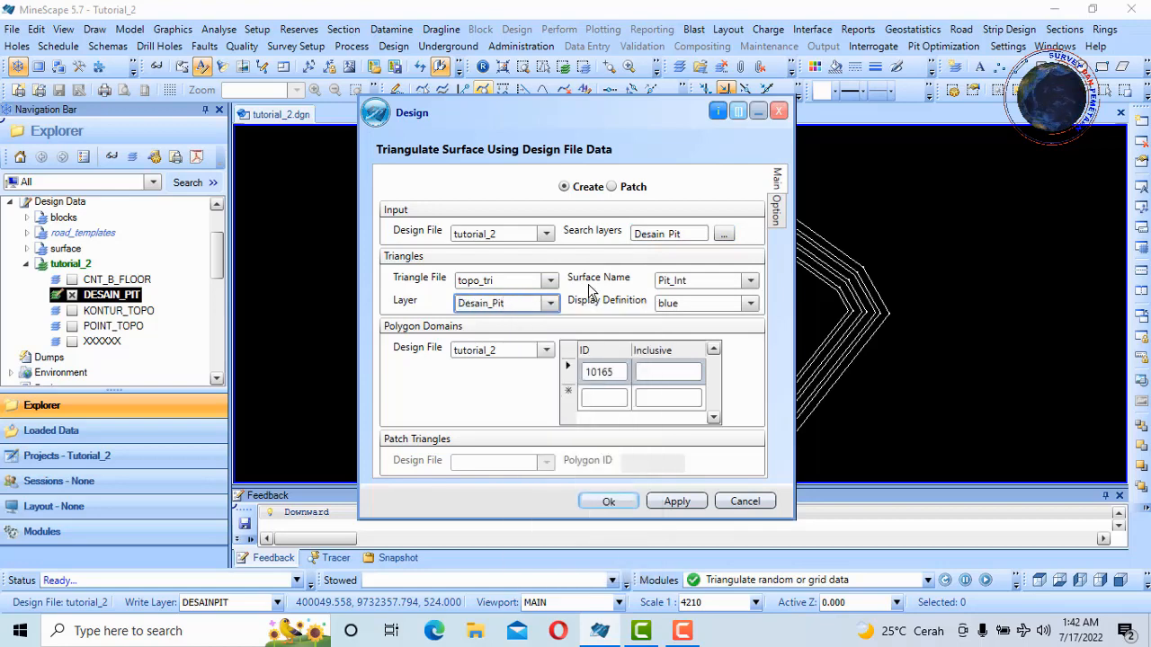
left_click(497, 281)
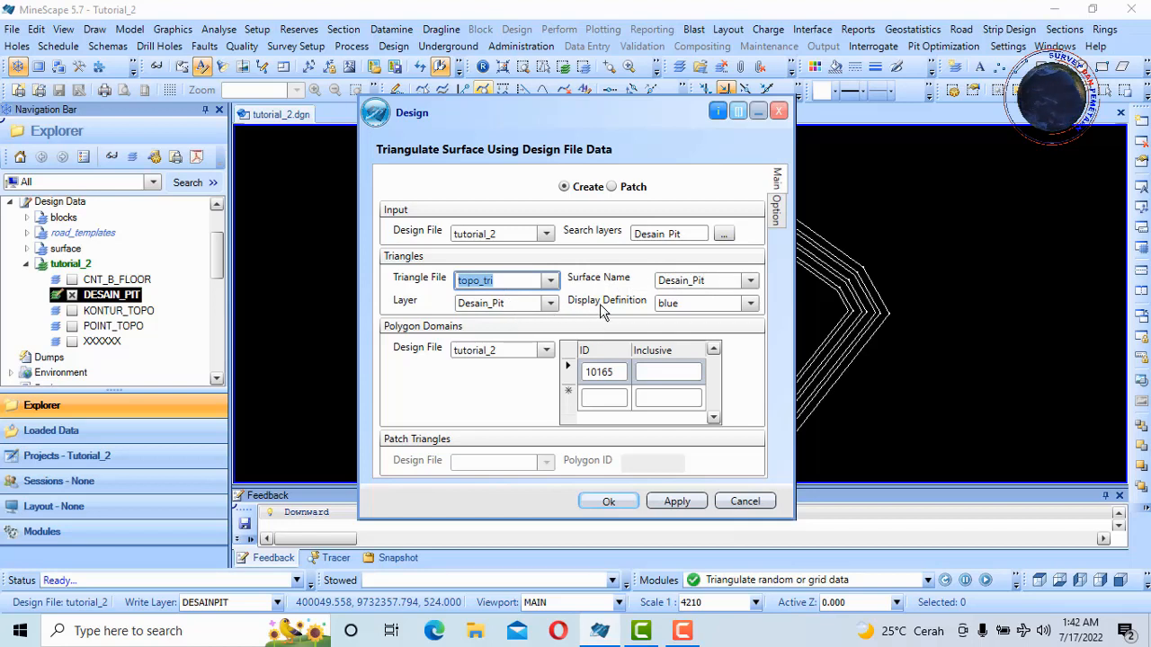
Filter the display definitions by *or* and choose orange for the pit triangles.
left_click(751, 303)
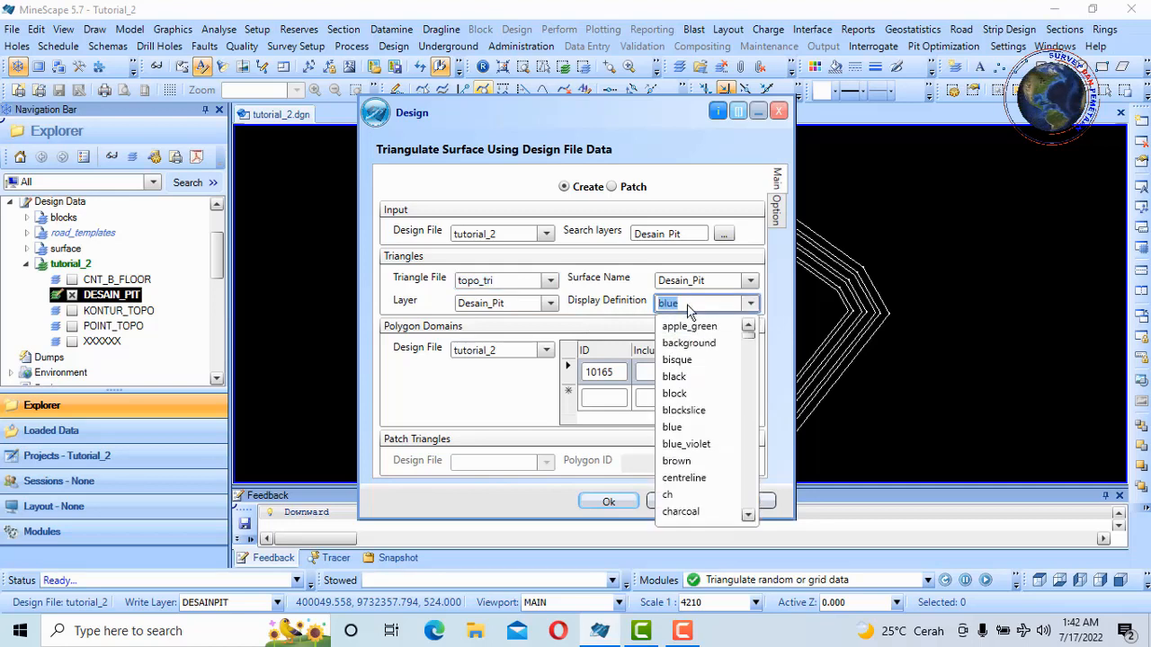
type("*")
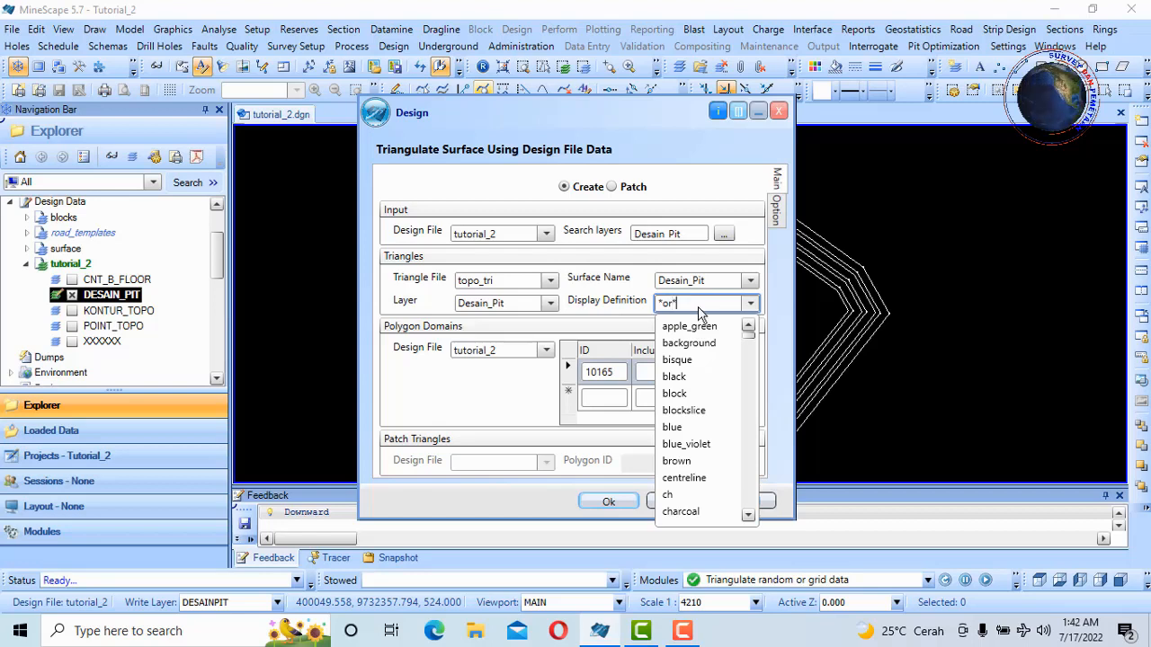
left_click(750, 303)
left_click(750, 303)
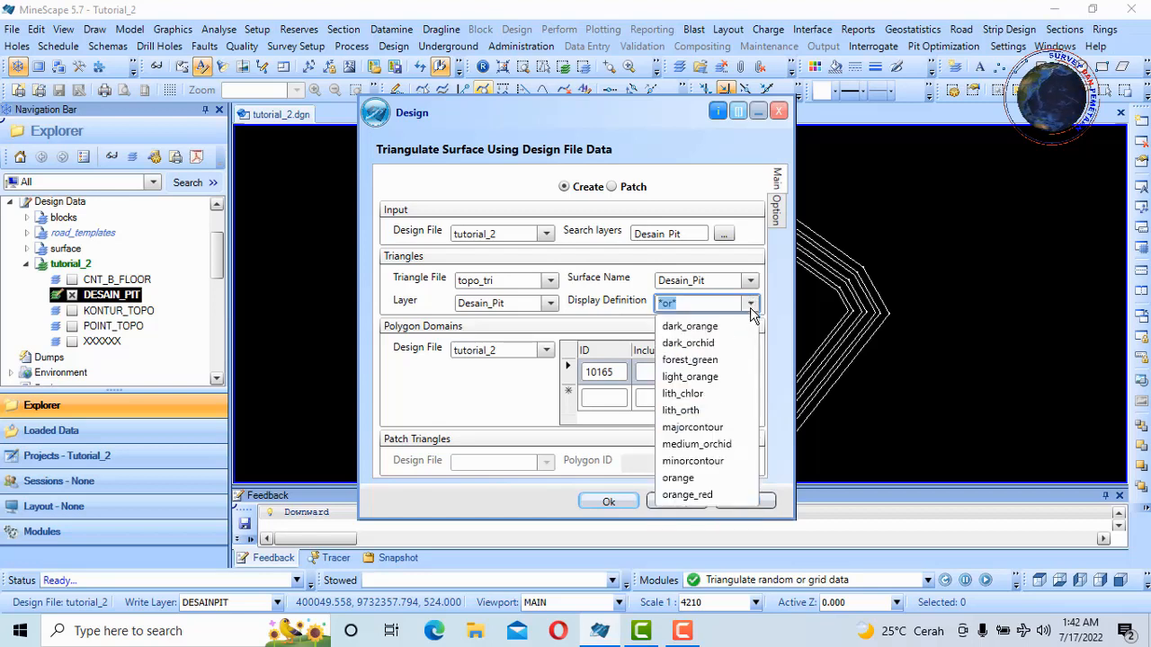
left_click(688, 479)
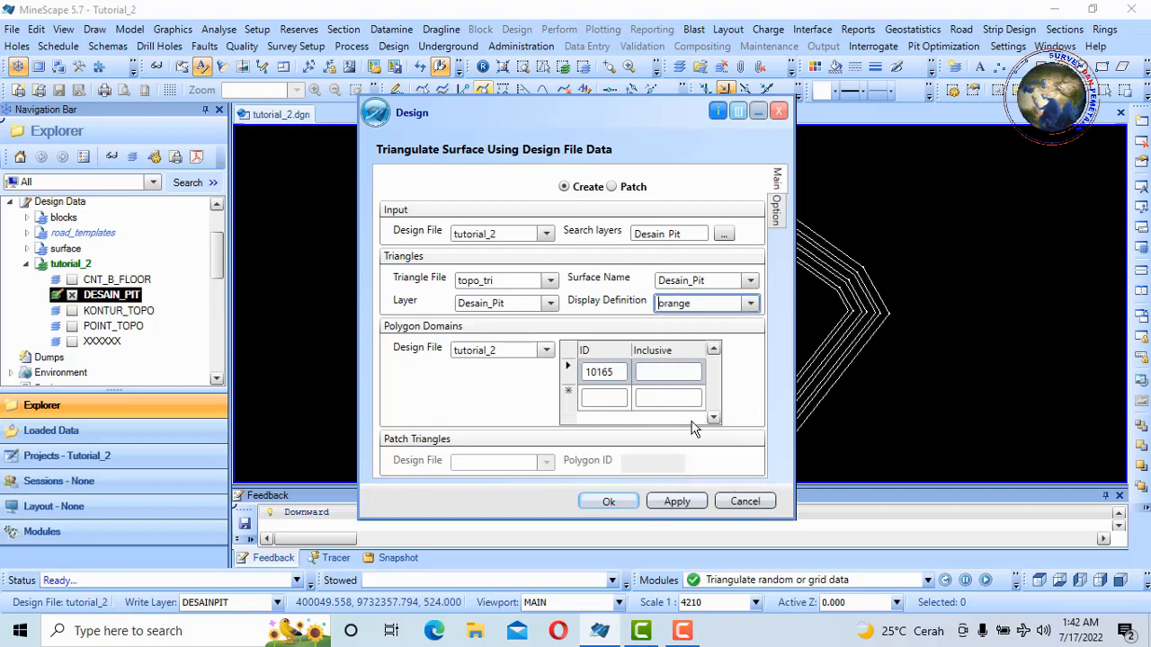
Pick the outermost pit polygon as the polygon domain and run the surface triangulation.
left_click(616, 377)
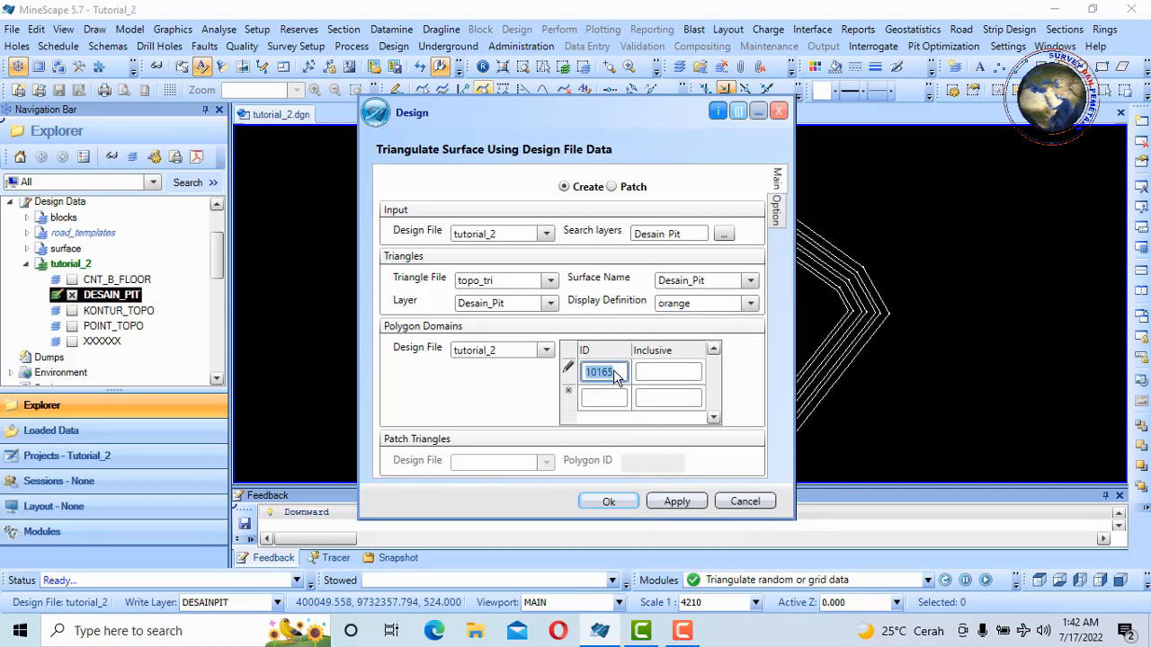
right_click(614, 374)
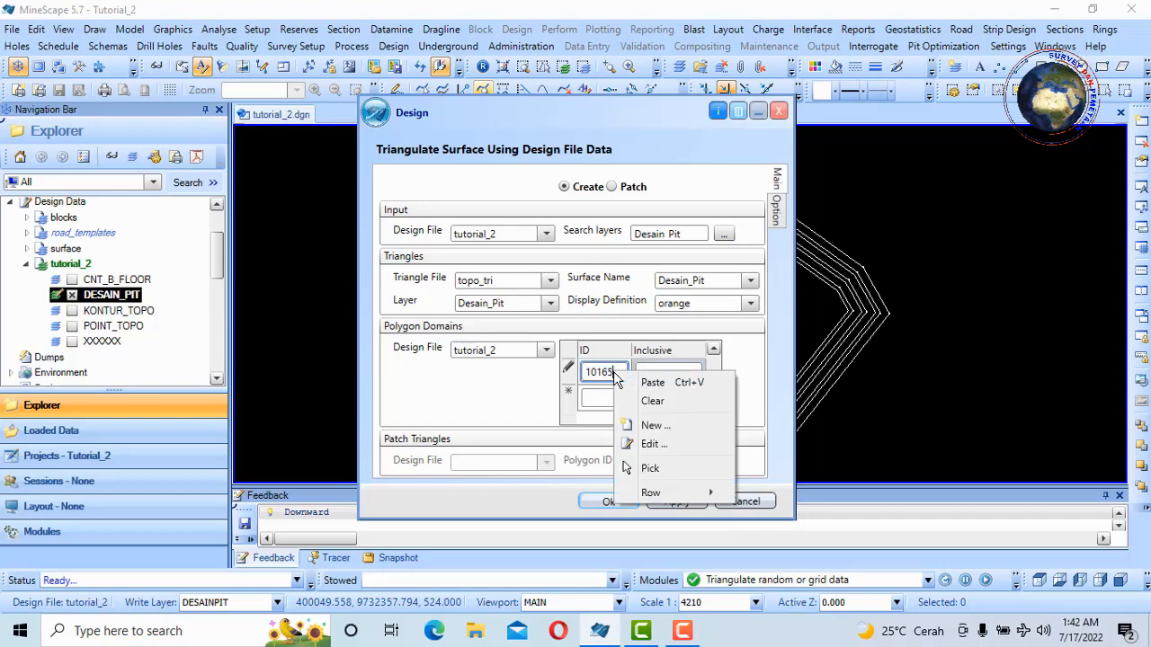
left_click(651, 469)
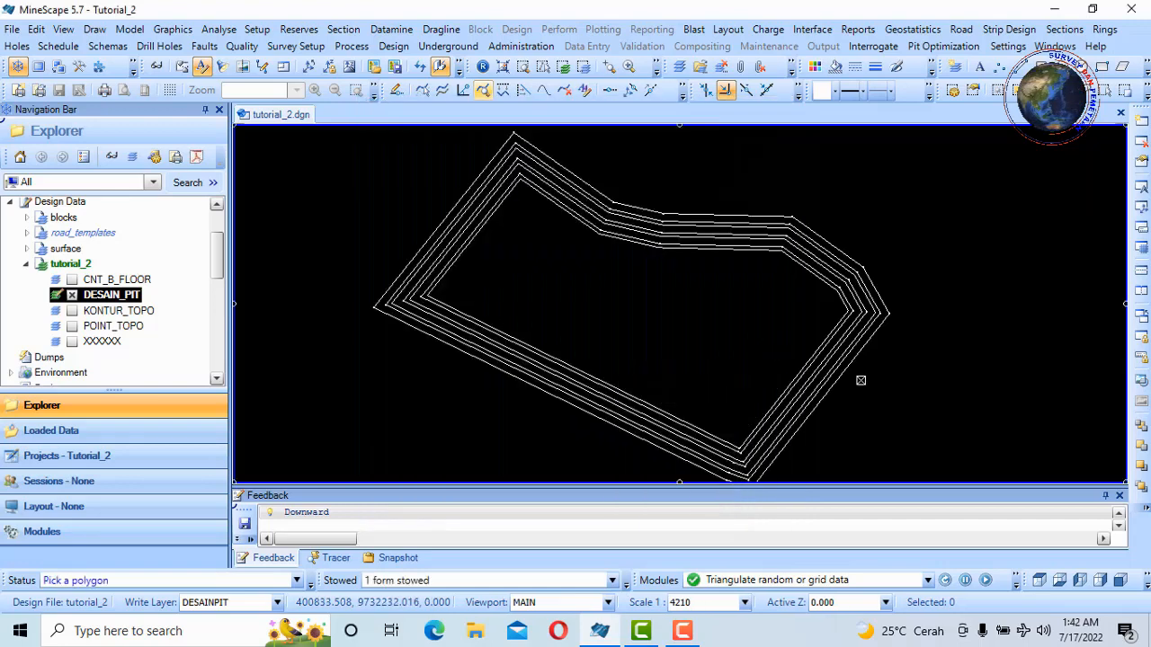
scroll(860, 380, "up", 3)
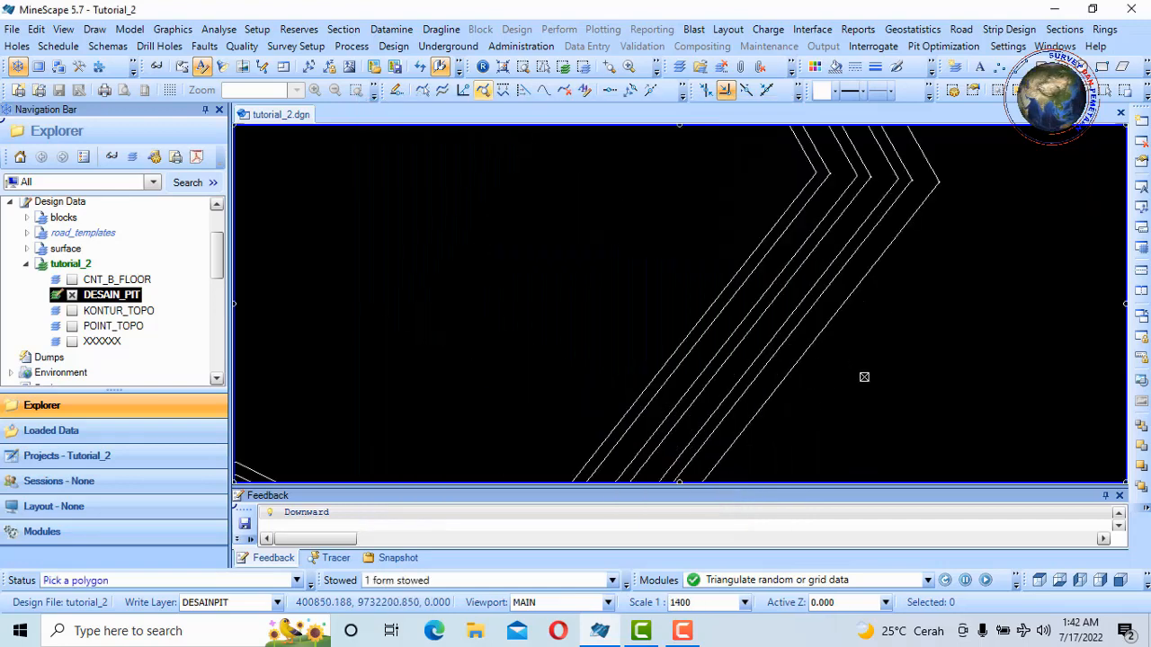
left_click(845, 301)
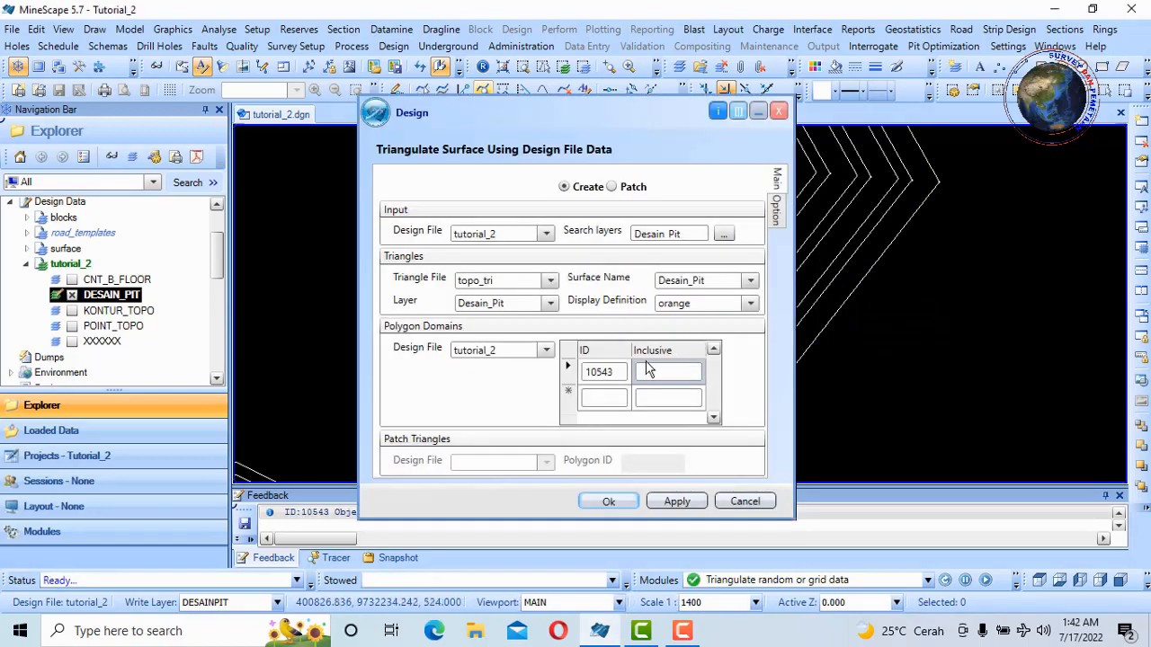
left_click(609, 503)
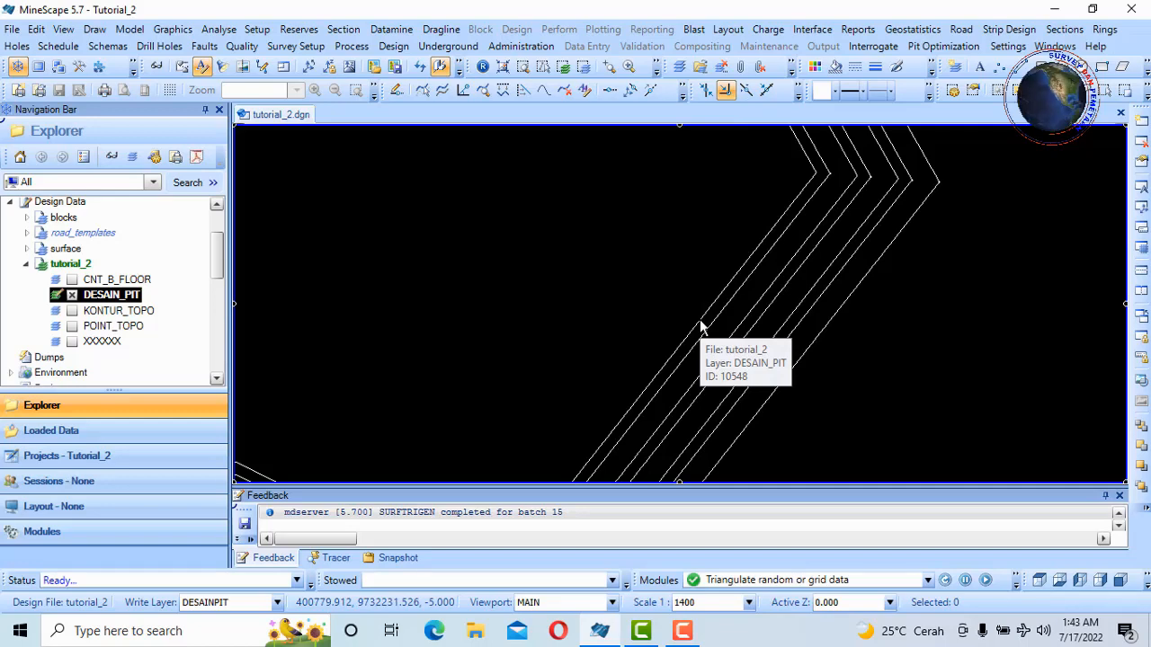
Display the DESAIN_PIT surface from the DESAIN_PIT layer of the topo_tri triangulation.
scroll(702, 327, "down", 5)
scroll(622, 276, "up", 3)
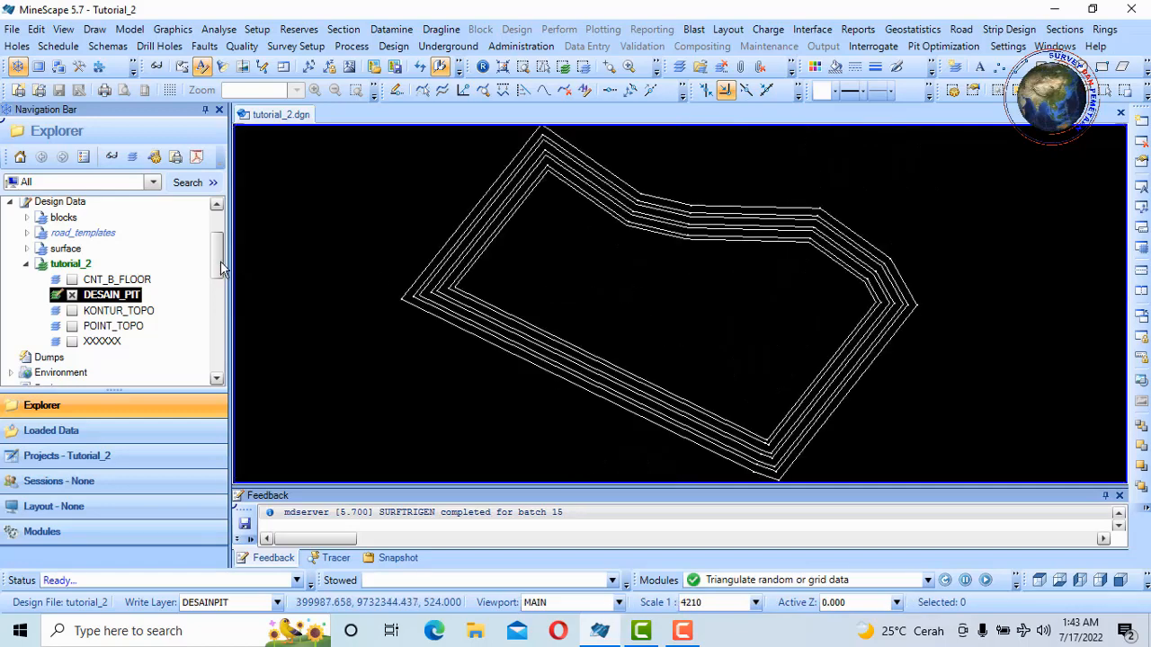
left_click_drag(221, 268, 222, 360)
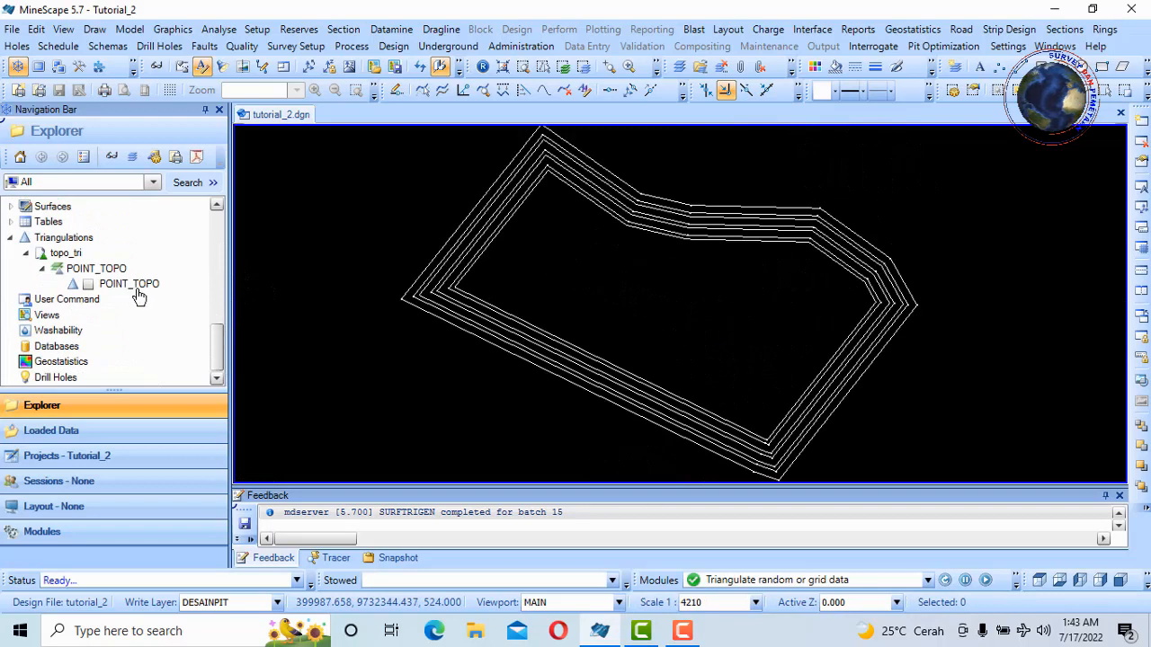
left_click(65, 253)
left_click(97, 299)
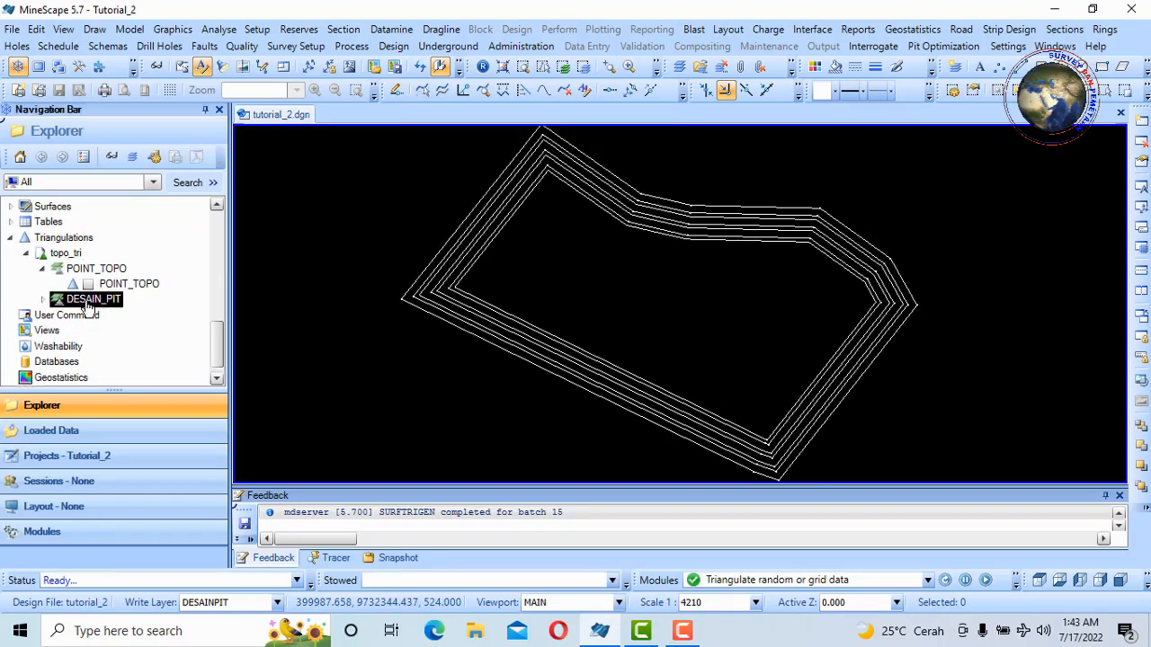
left_click(44, 300)
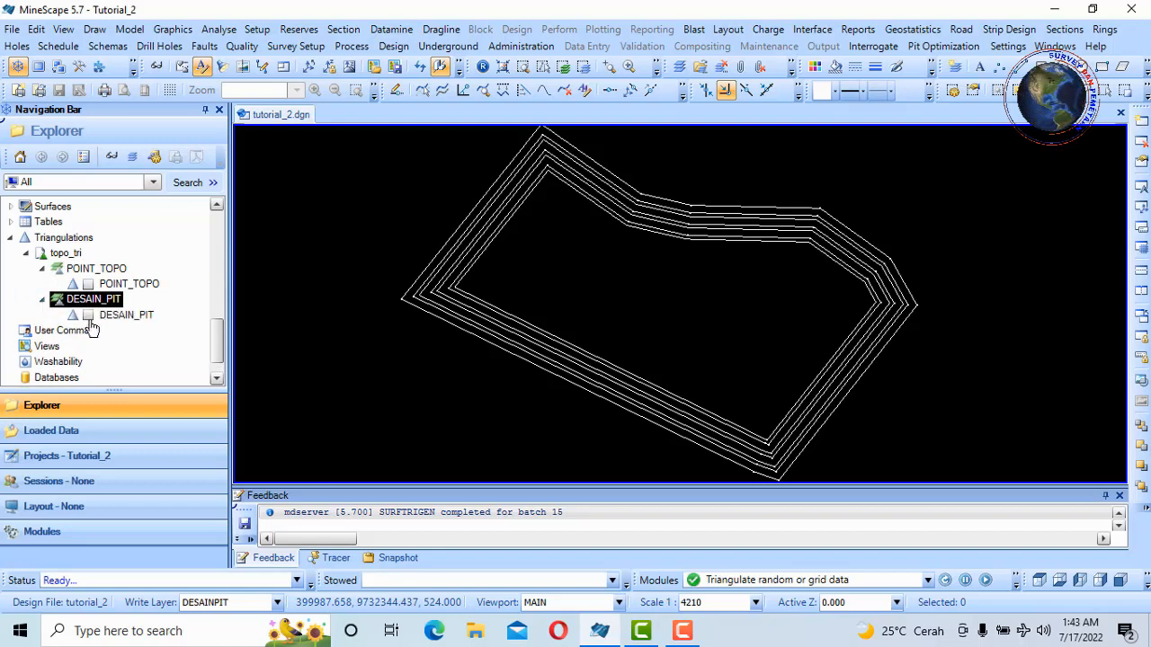
left_click(88, 315)
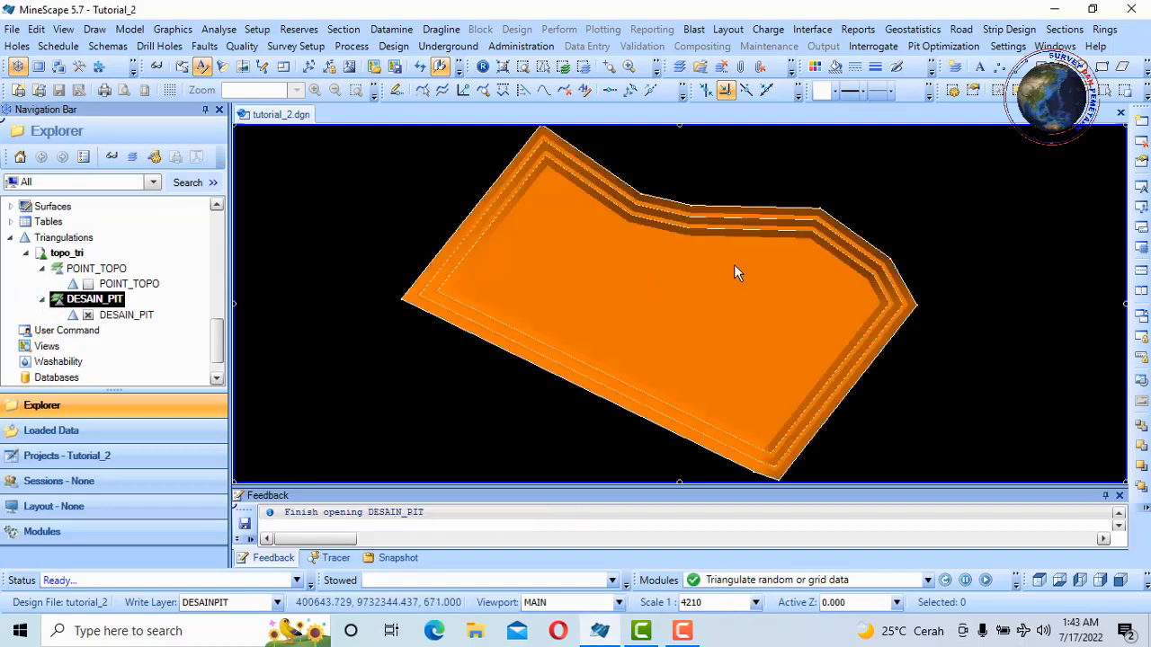
Examine the pit surface's benches and slopes in 3D with the rotation axes on, and restore the plan view with the axes off.
left_click(1141, 208)
left_click(1141, 208)
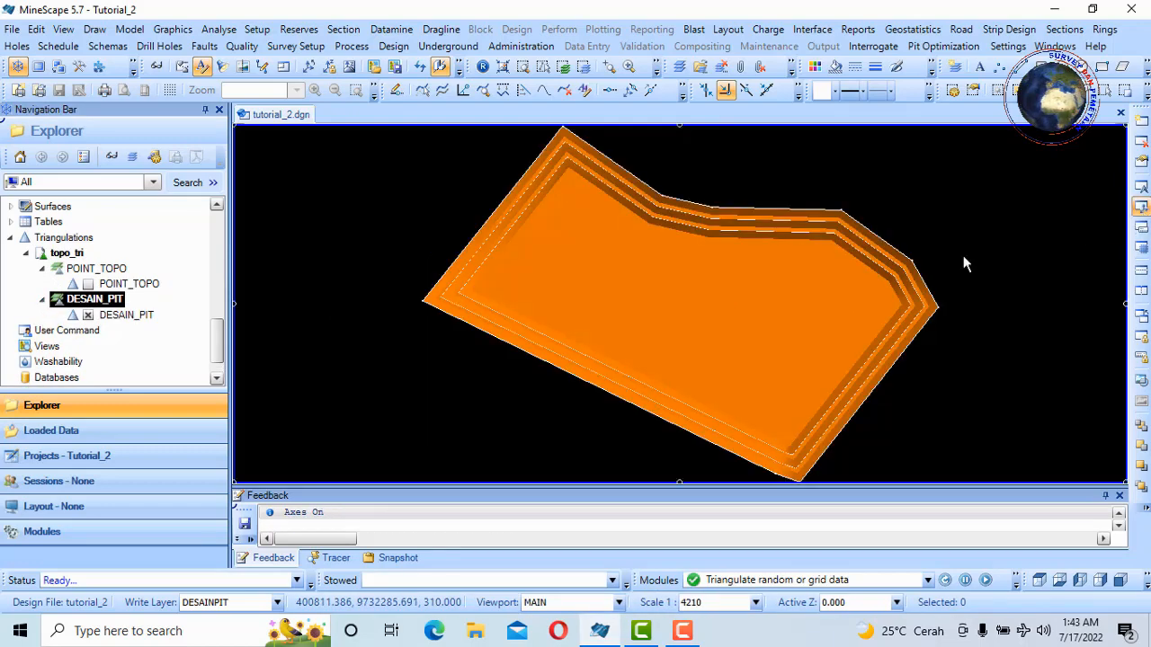
middle_click(616, 372)
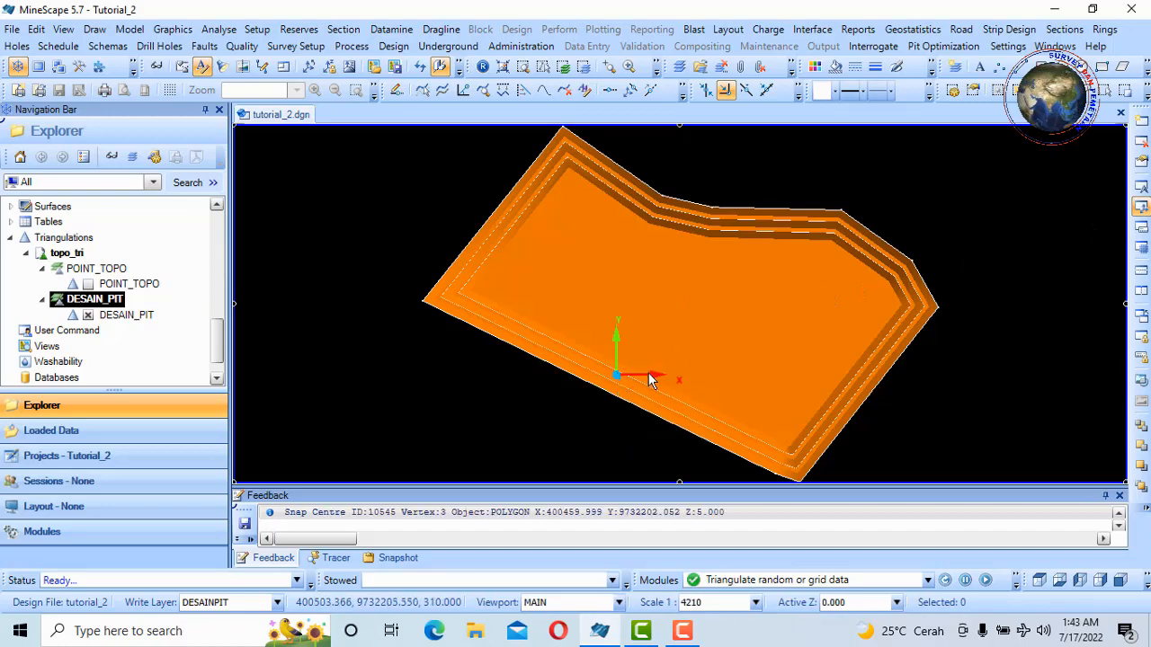
middle_click_drag(649, 373, 708, 396)
scroll(760, 279, "up", 3)
scroll(757, 333, "down", 3)
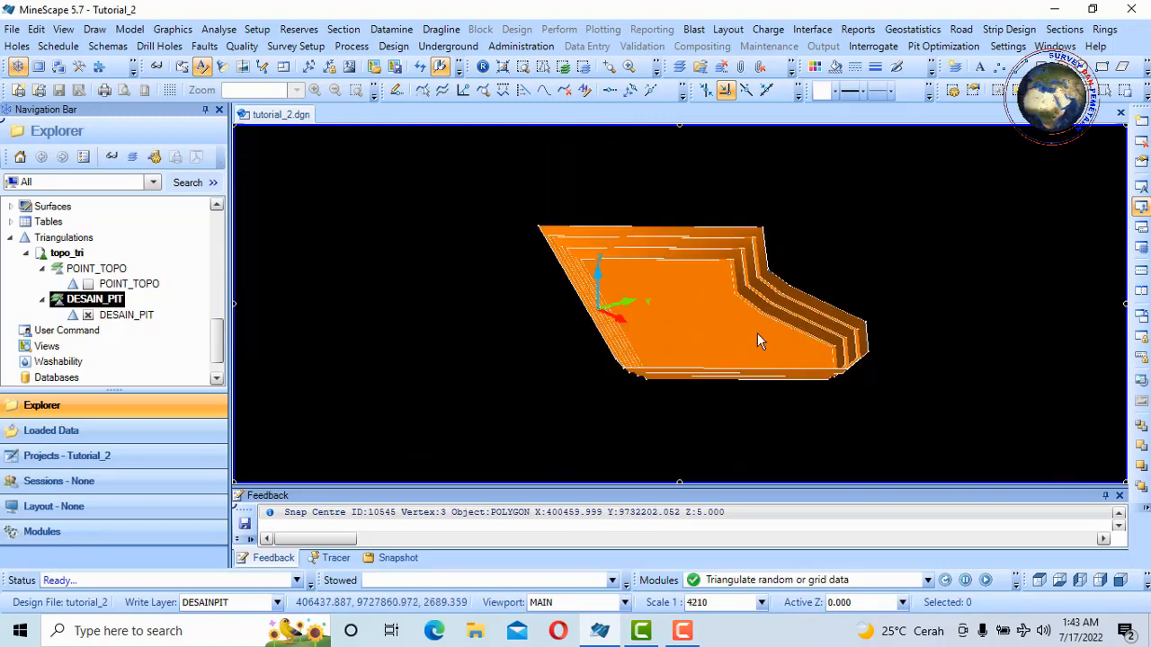
scroll(776, 306, "up", 3)
scroll(779, 305, "down", 3)
middle_click_drag(788, 299, 757, 336)
scroll(765, 324, "up", 3)
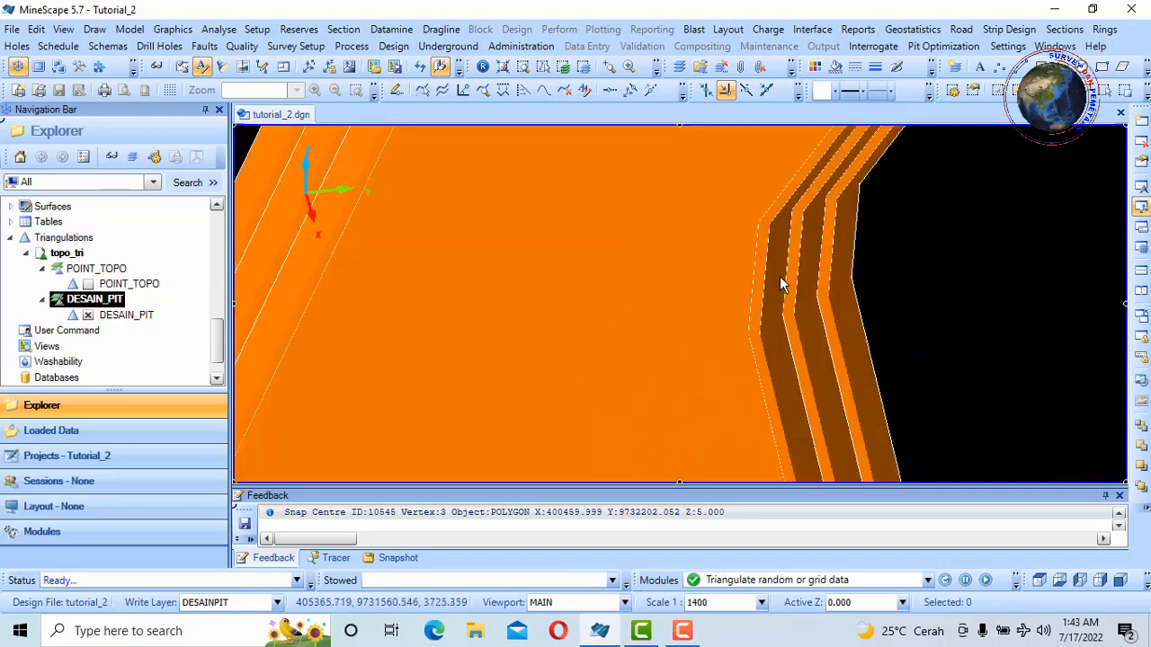
scroll(793, 337, "down", 3)
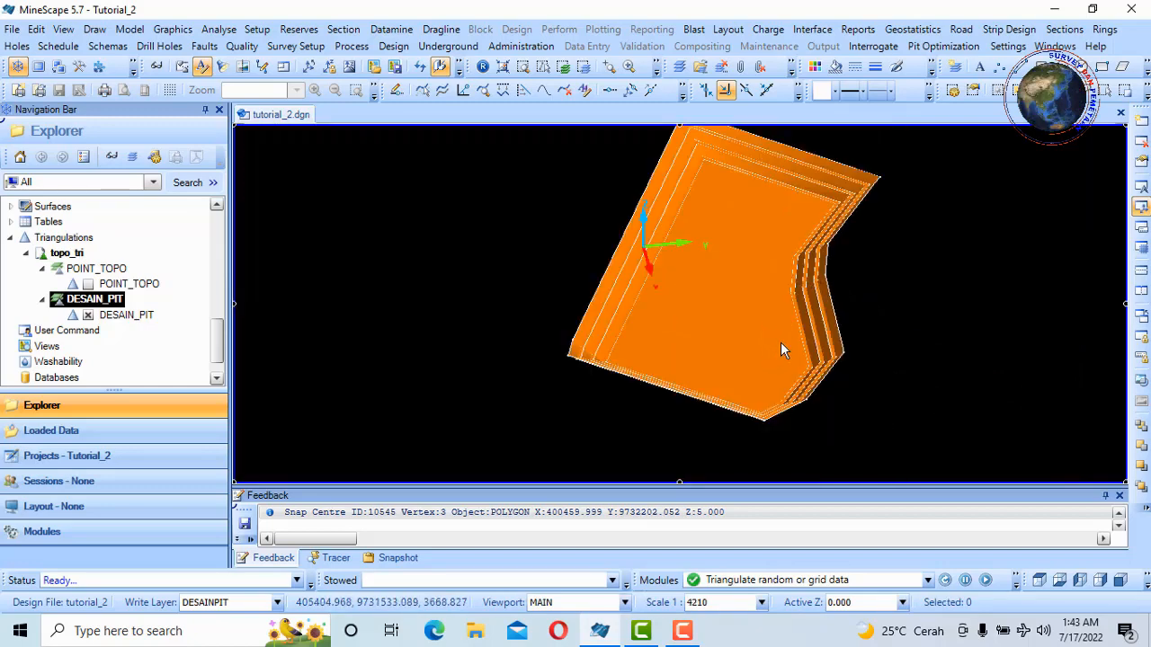
left_click(503, 66)
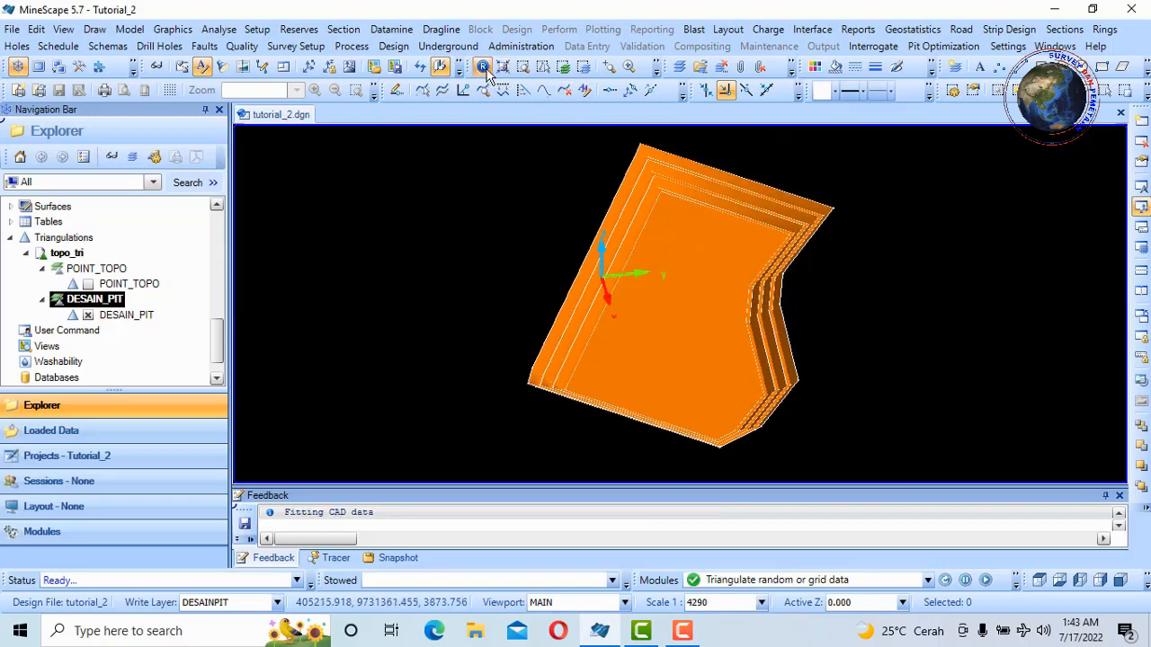
left_click(482, 67)
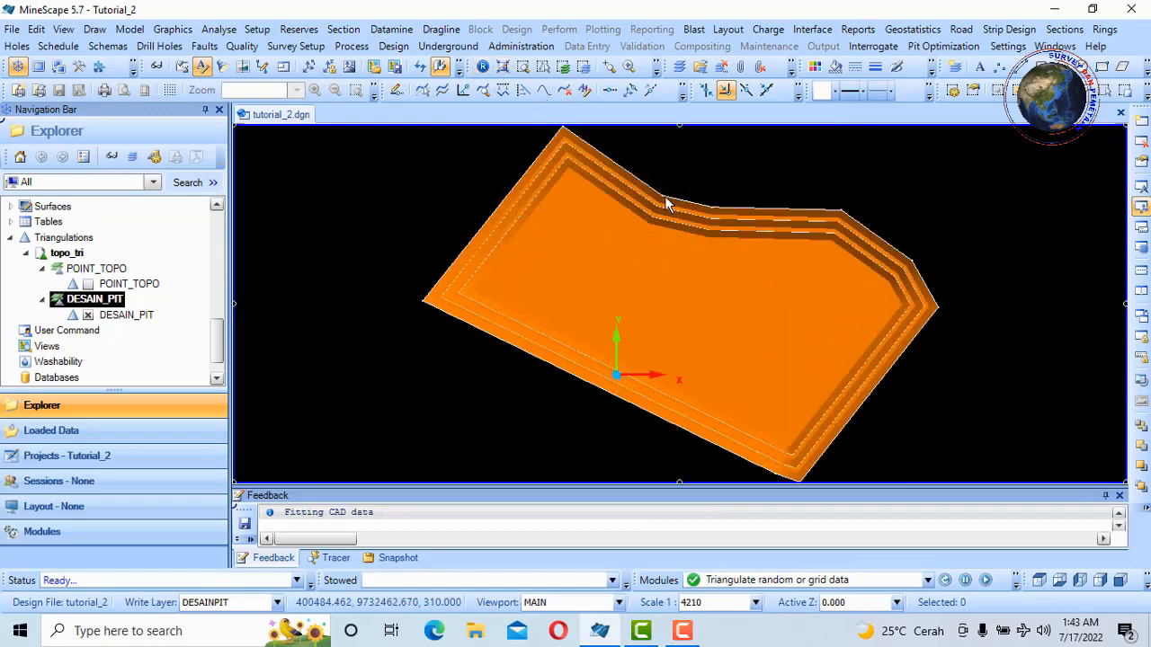
left_click(1140, 199)
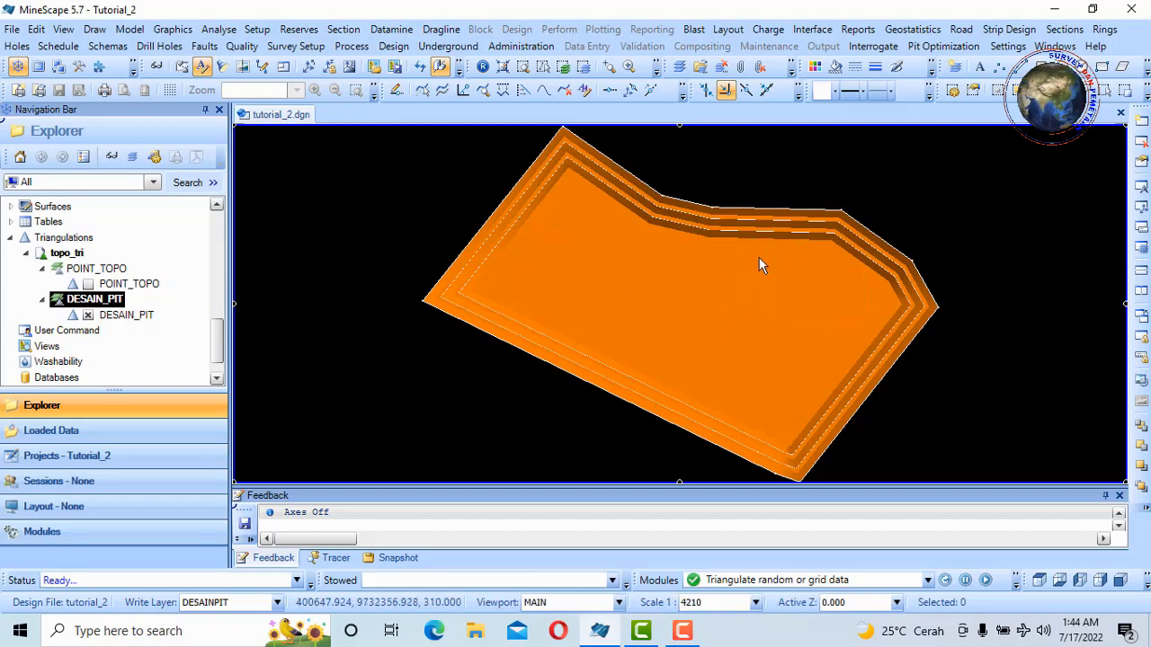
Display the POINT_TOPO triangulated surface together with the pit surface.
left_click(88, 284)
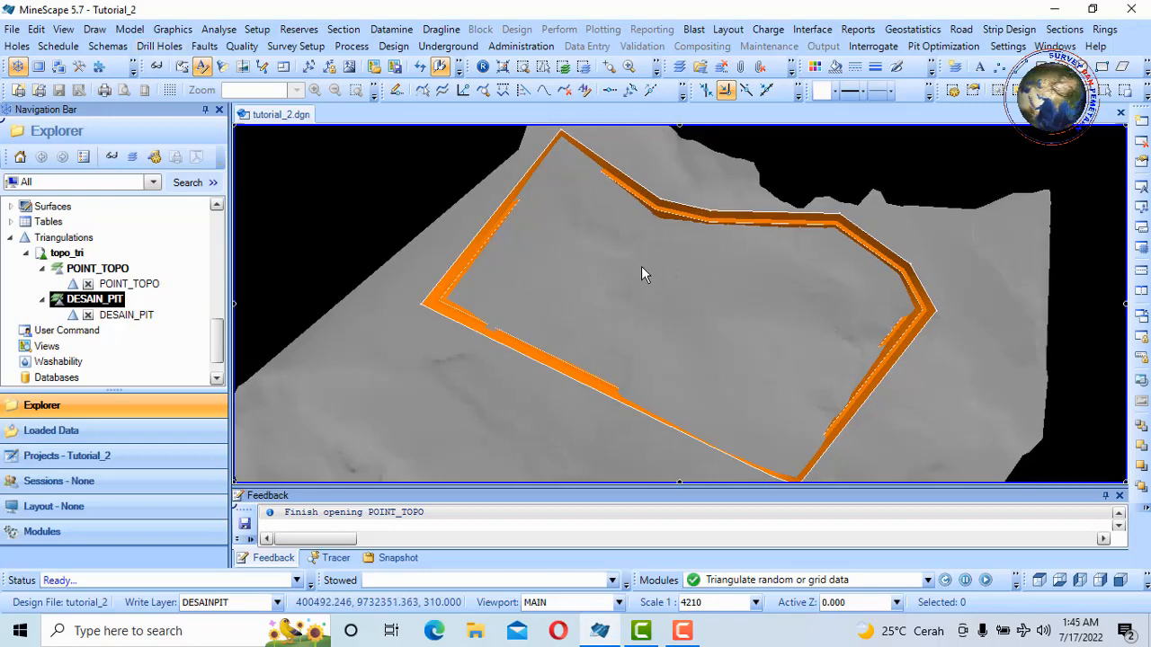
scroll(650, 275, "down", 3)
scroll(649, 262, "up", 3)
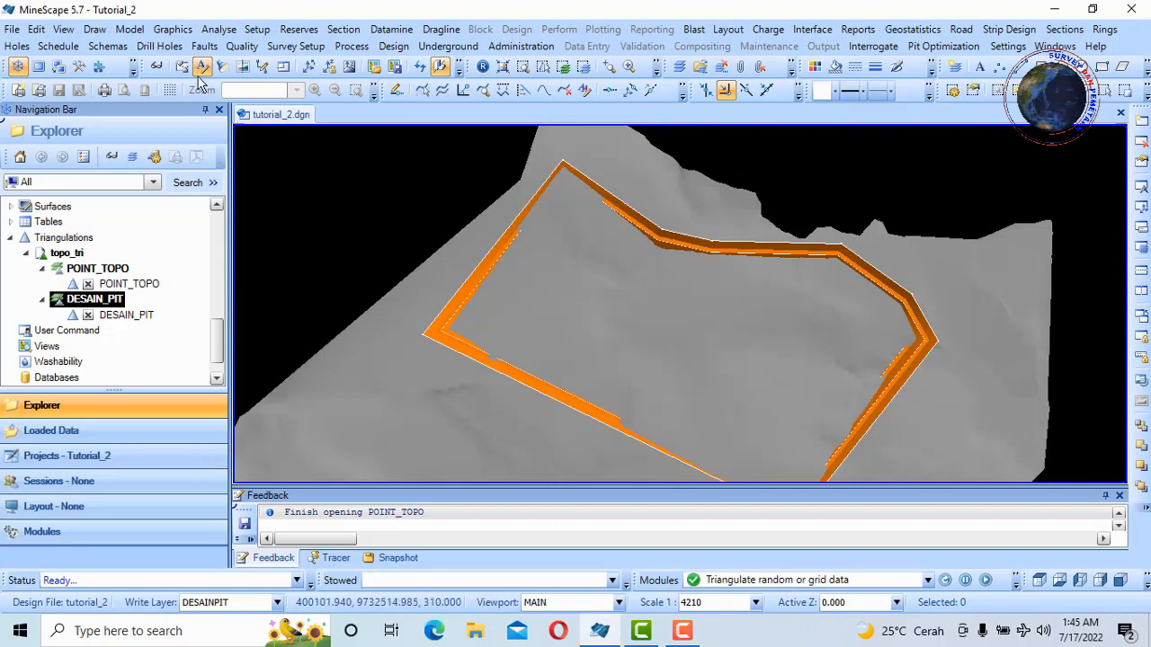
Start intersecting two sets of triangles, with the Point_Topo layer of topo_tri as the top surface.
left_click(131, 30)
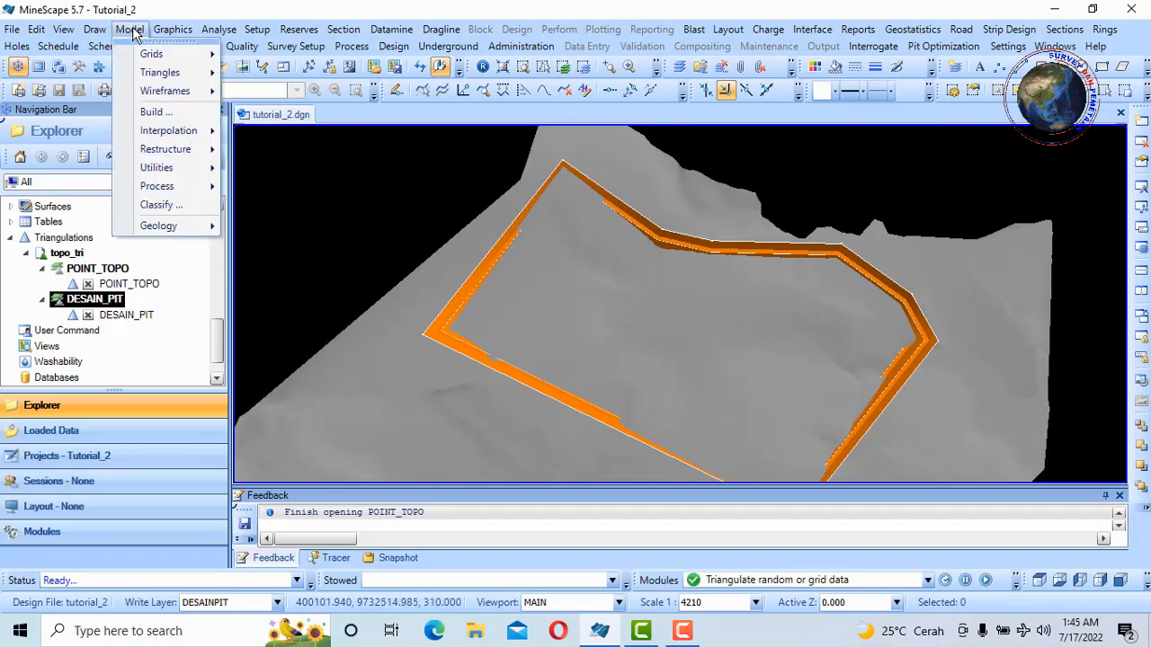
mouse_move(163, 70)
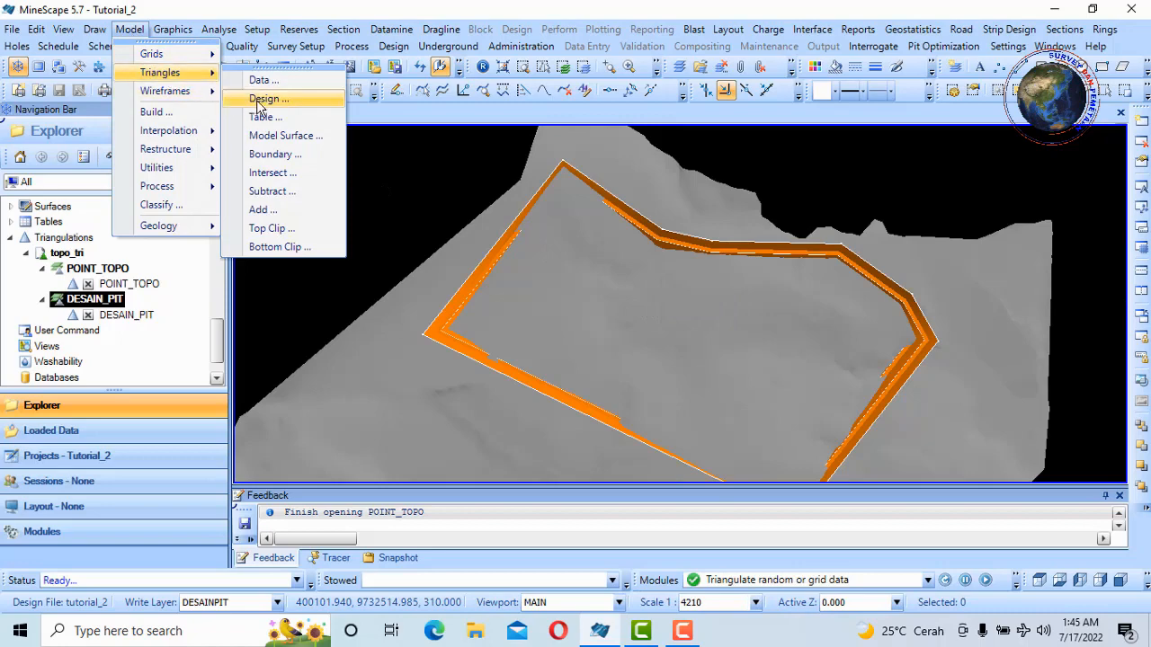
left_click(292, 180)
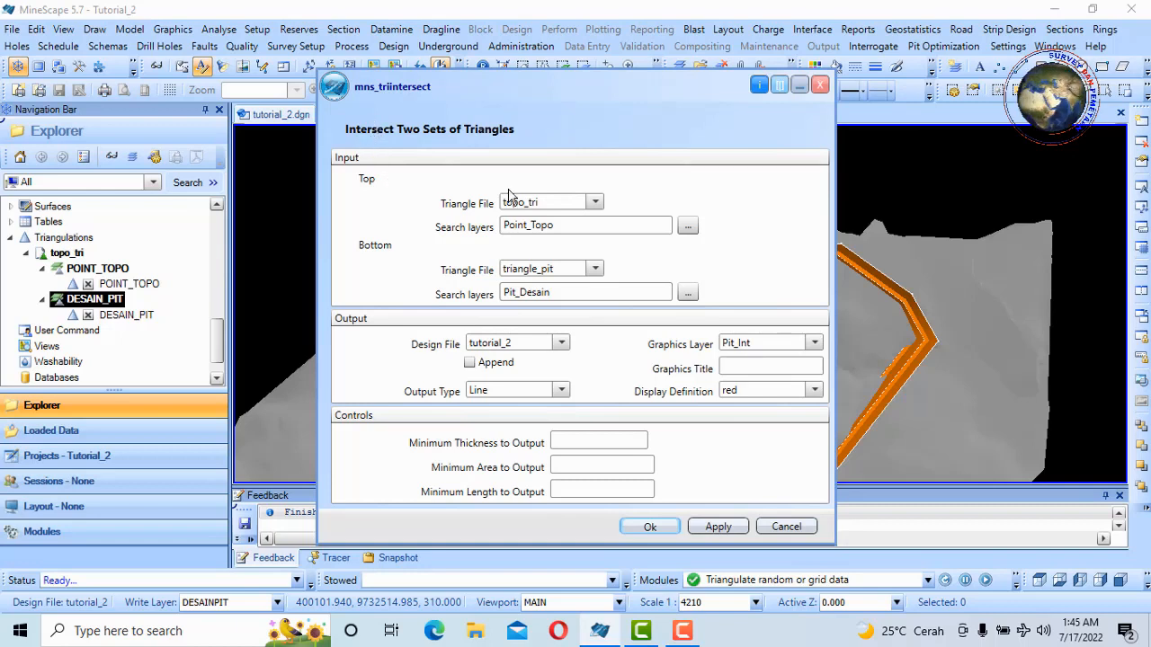
left_click(596, 203)
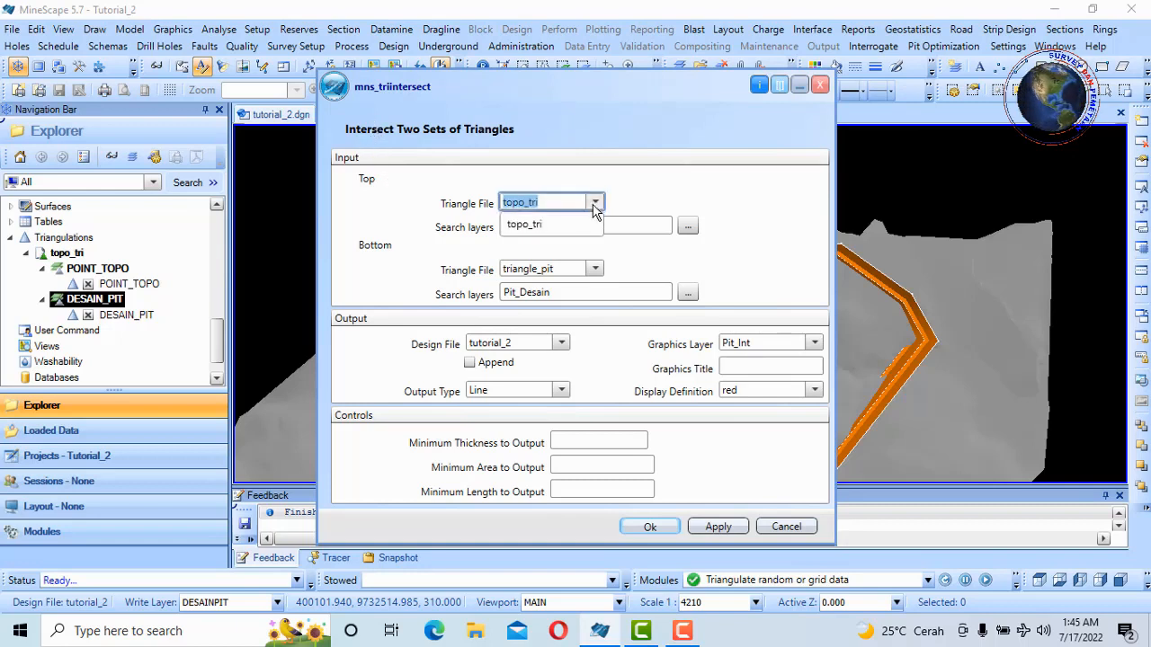
left_click(532, 226)
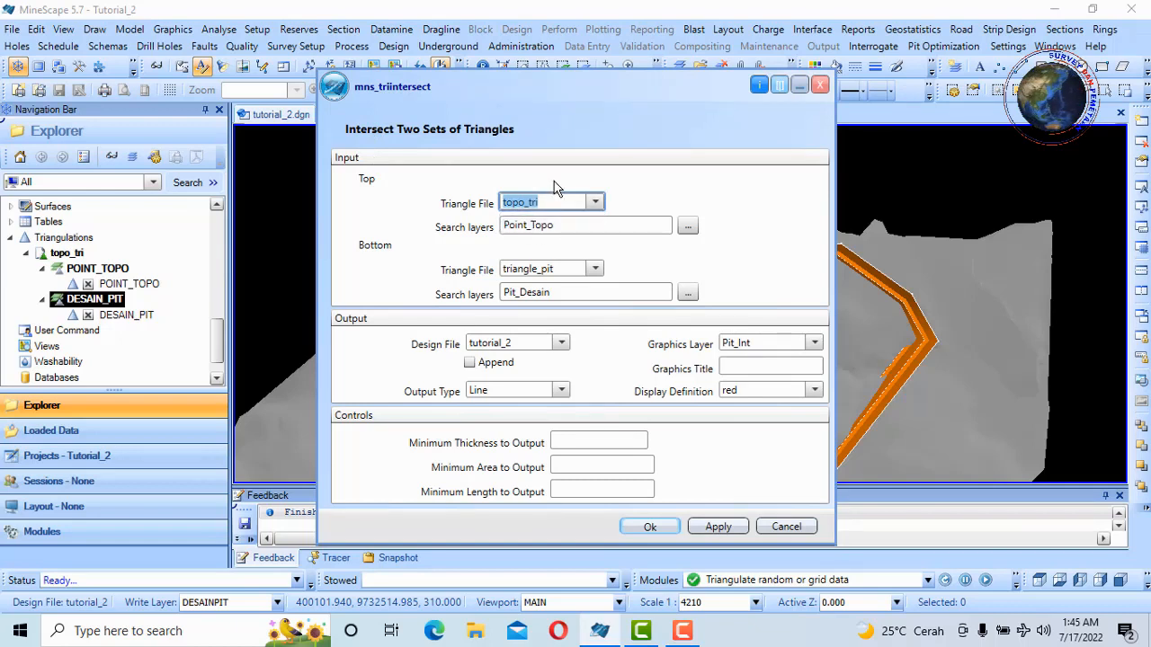
left_click(688, 226)
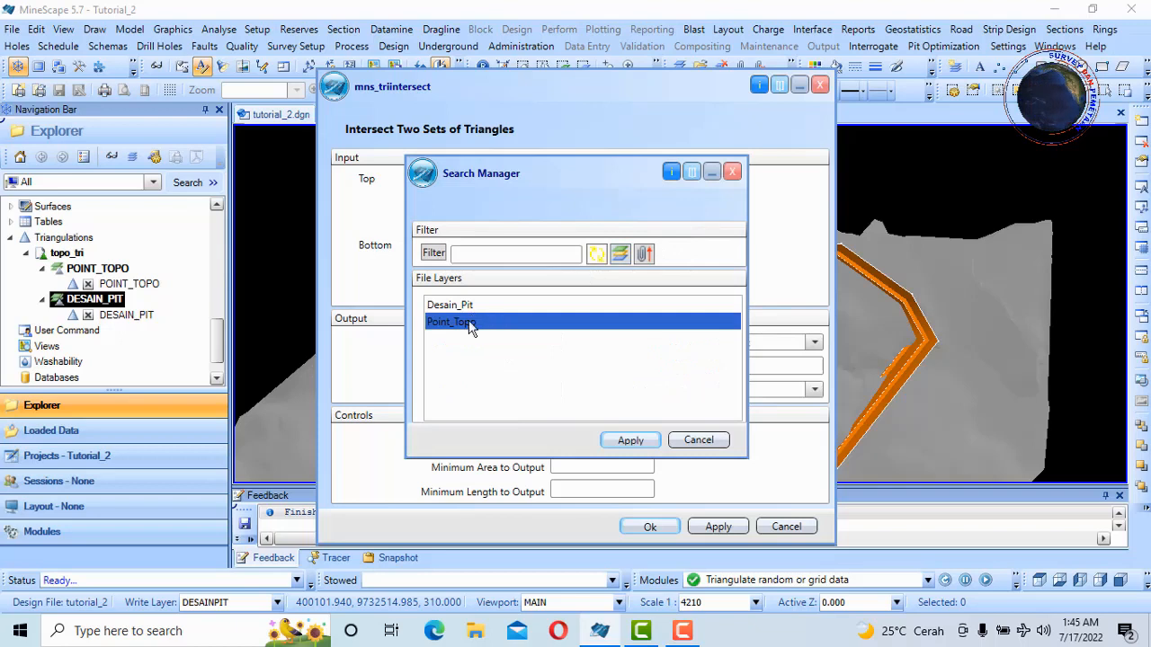
left_click(630, 439)
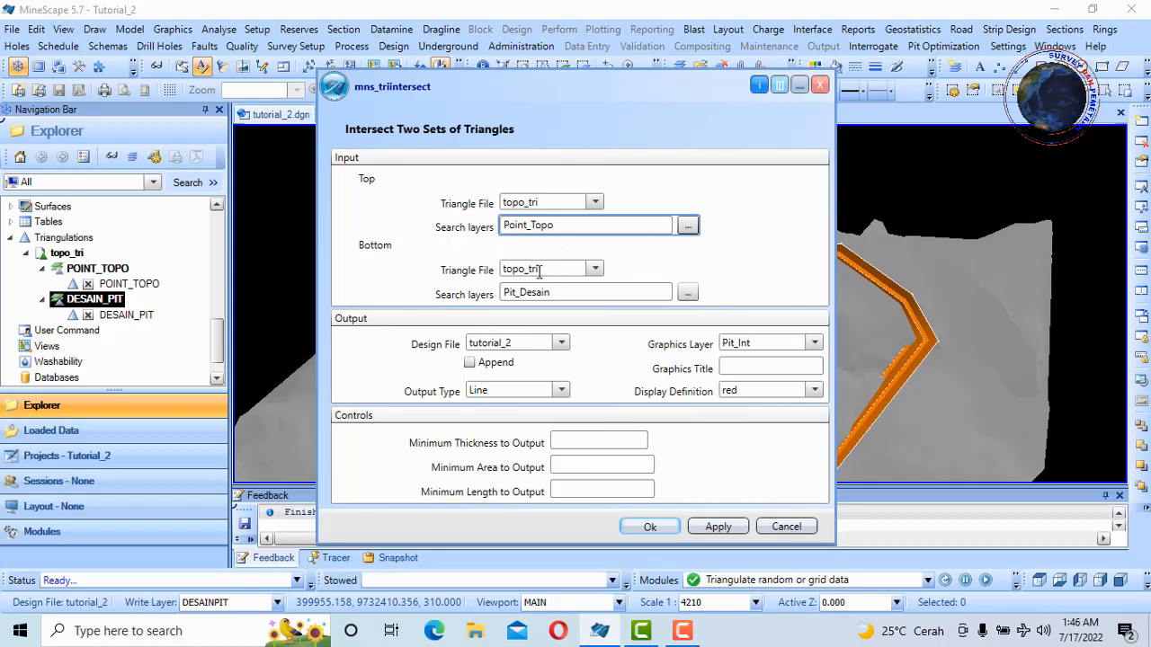
Set the bottom surface of the intersection to the Desain_Pit layer of the topo_tri triangle file.
left_click(595, 269)
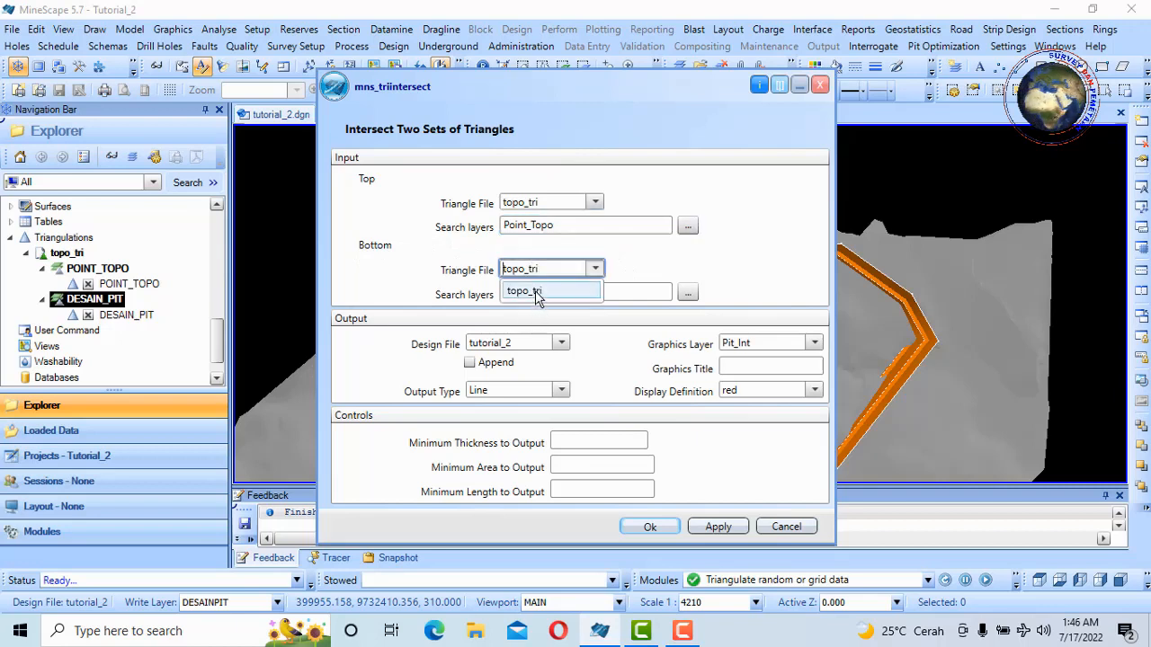
left_click(536, 293)
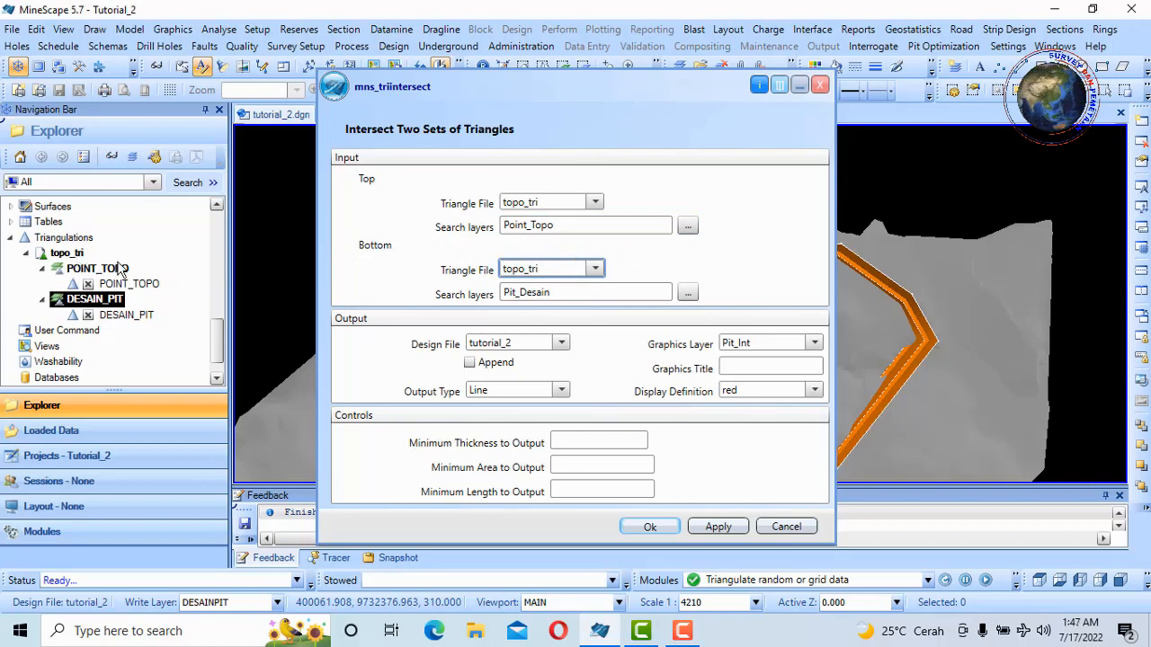
left_click(688, 293)
left_click(450, 307)
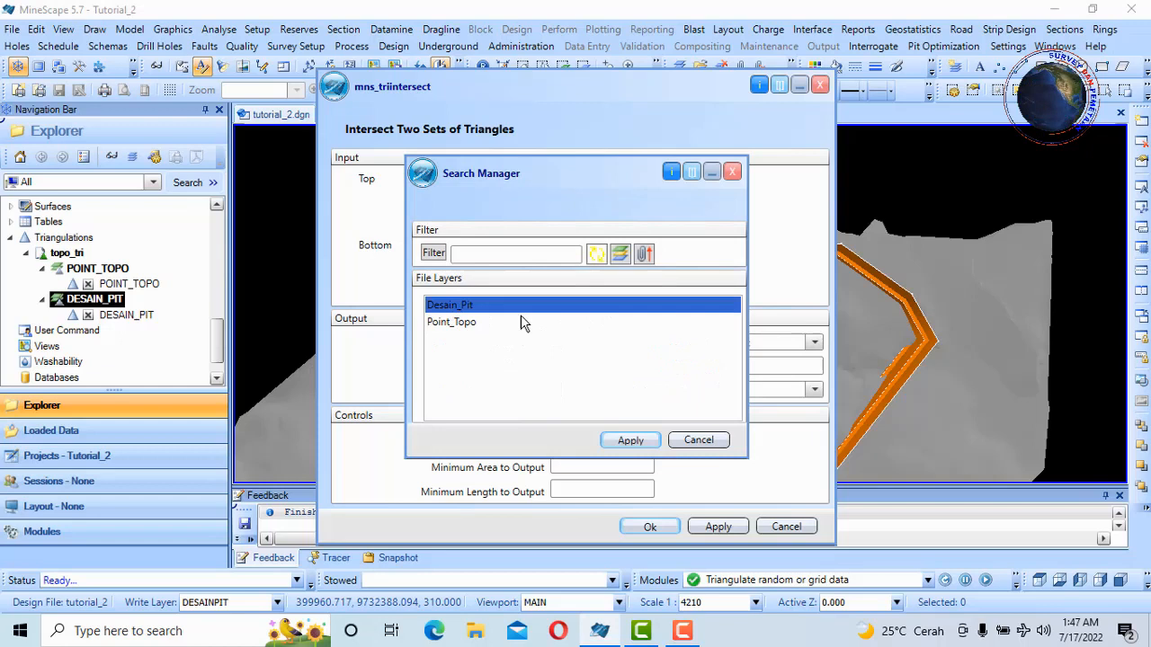
left_click(630, 440)
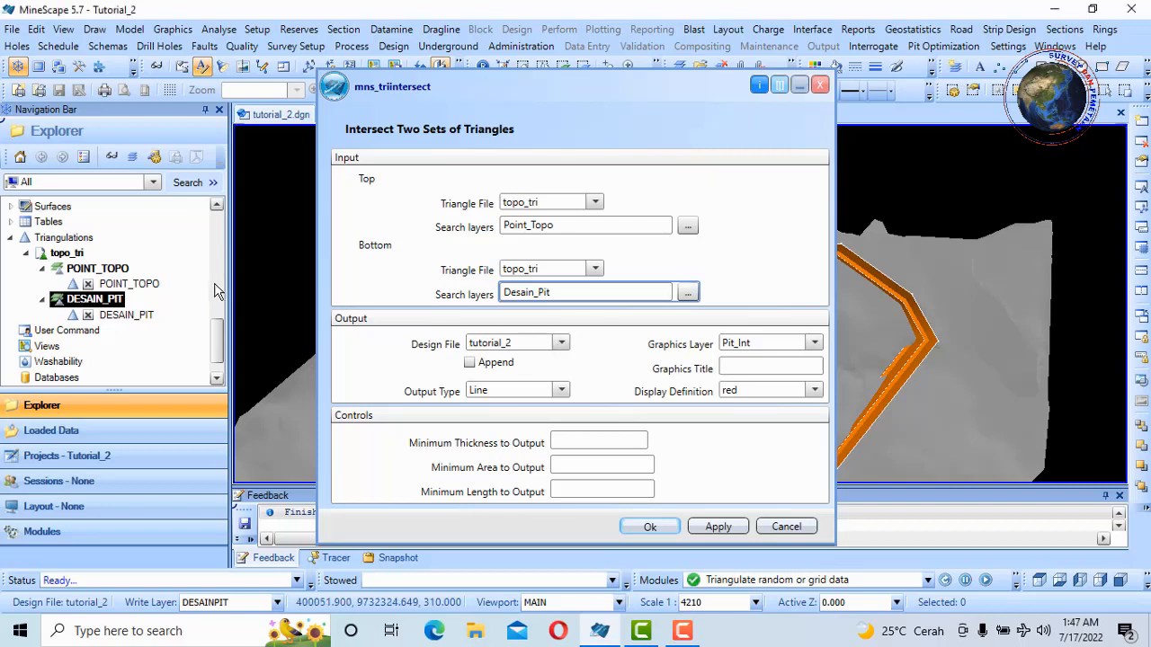
Output the intersection as Line type to graphics layer Desain_Pit_Intrsect in design file tutorial_2, and run it.
left_click_drag(222, 352, 219, 241)
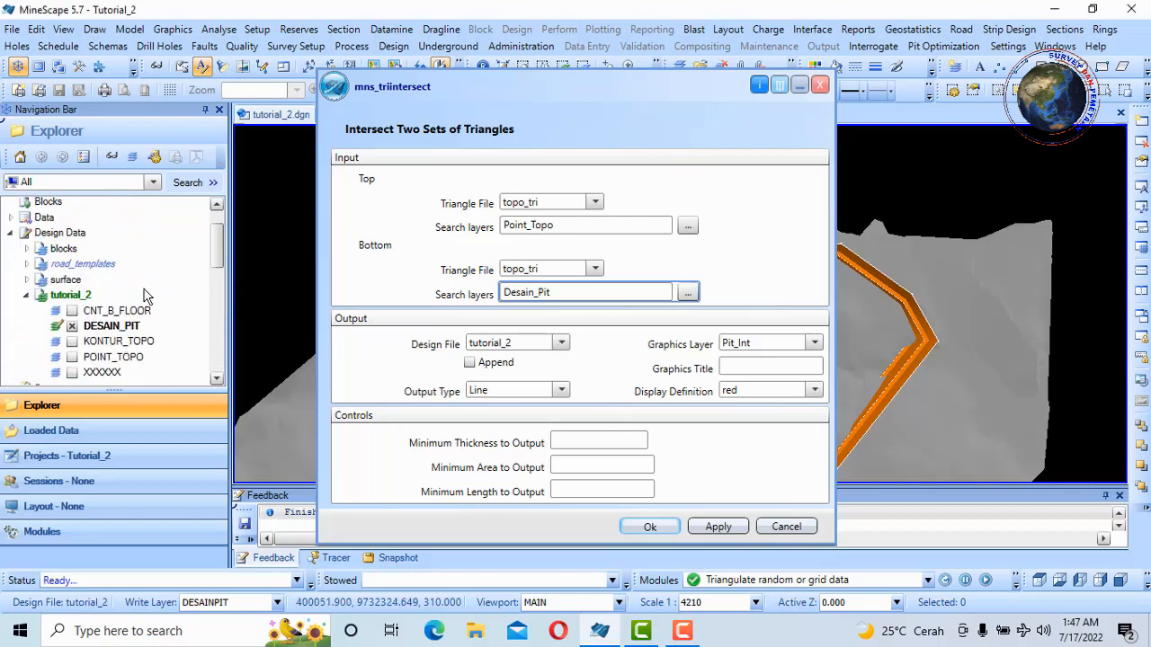
left_click(85, 297)
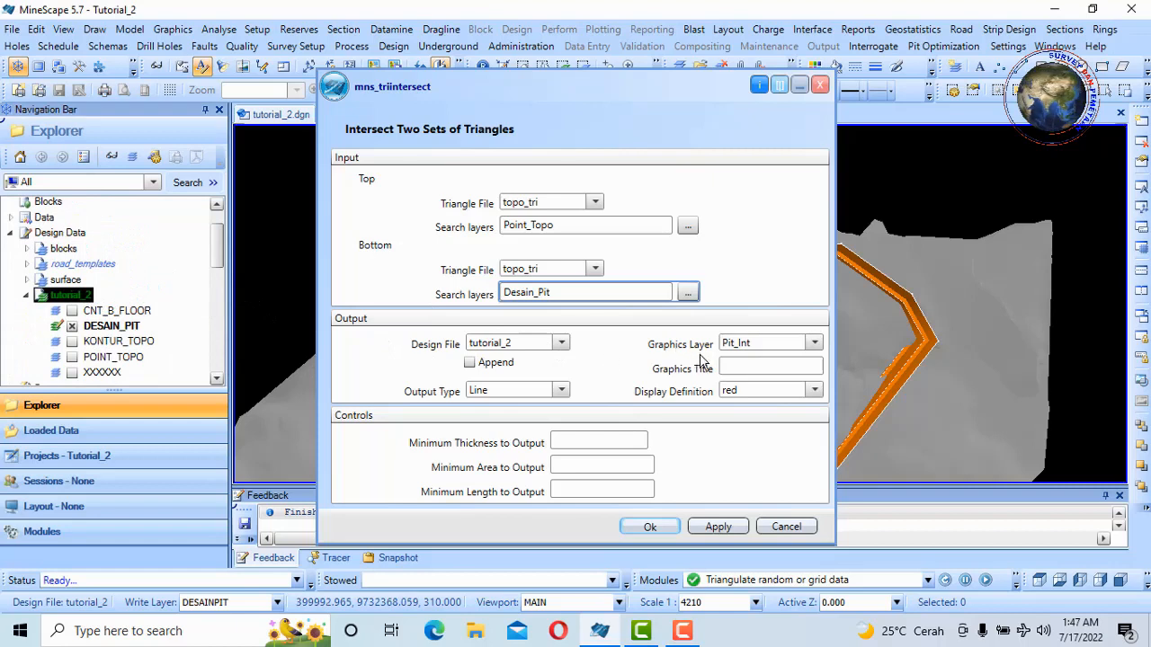
double_click(767, 342)
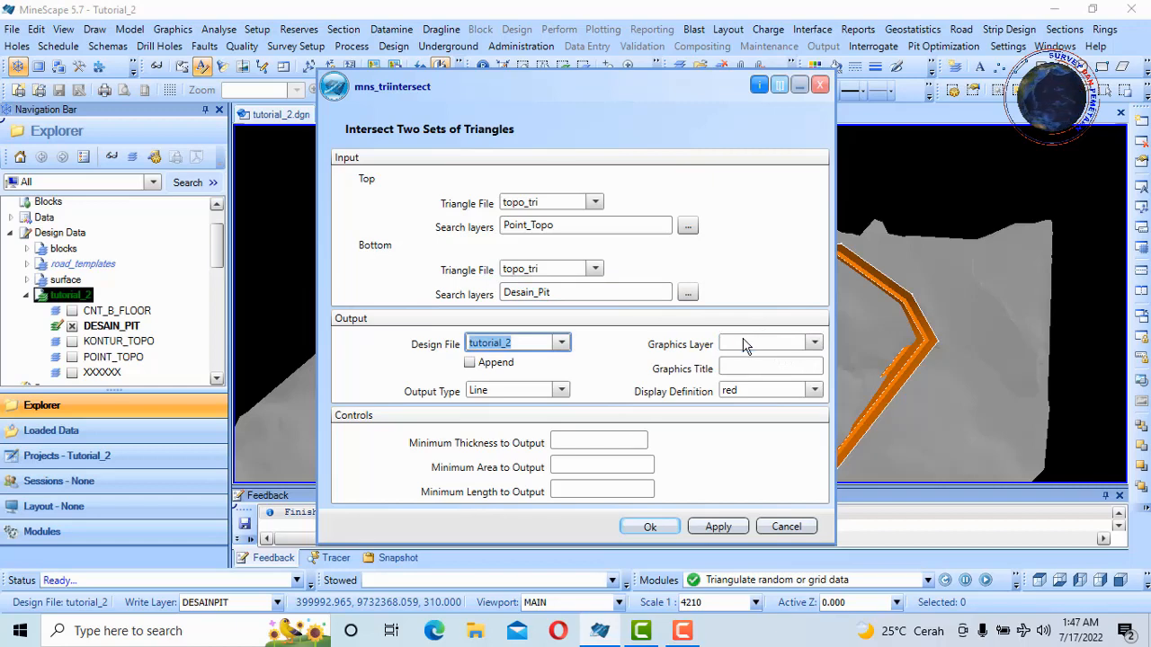
left_click(744, 347)
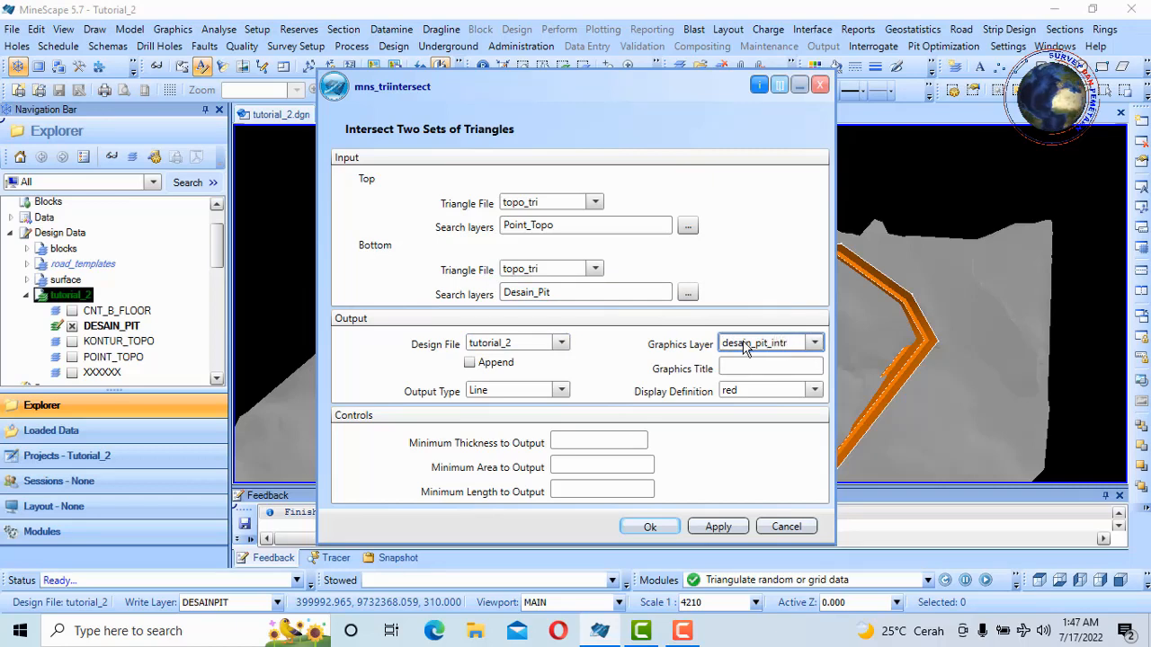
type("t")
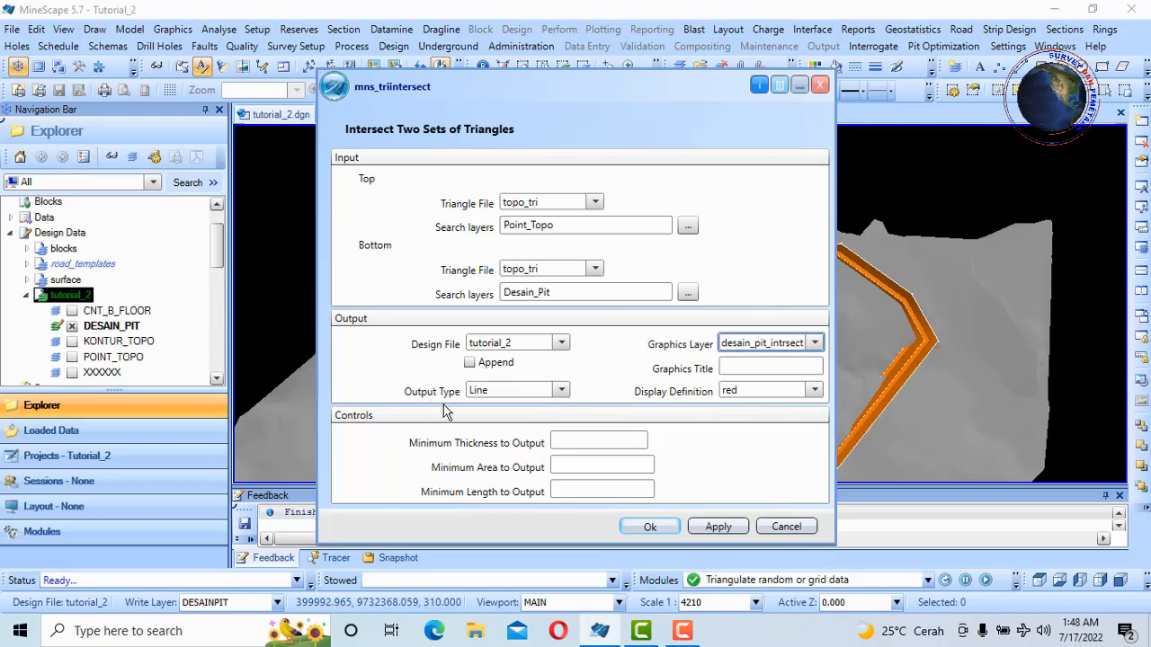
left_click(561, 390)
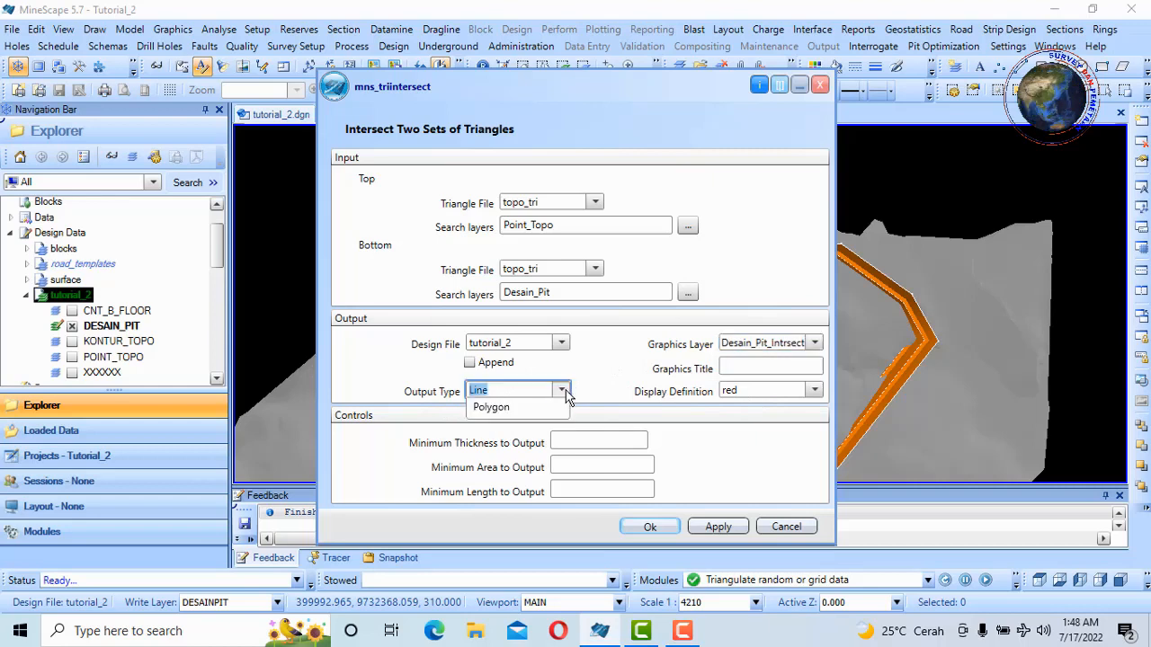
left_click(494, 429)
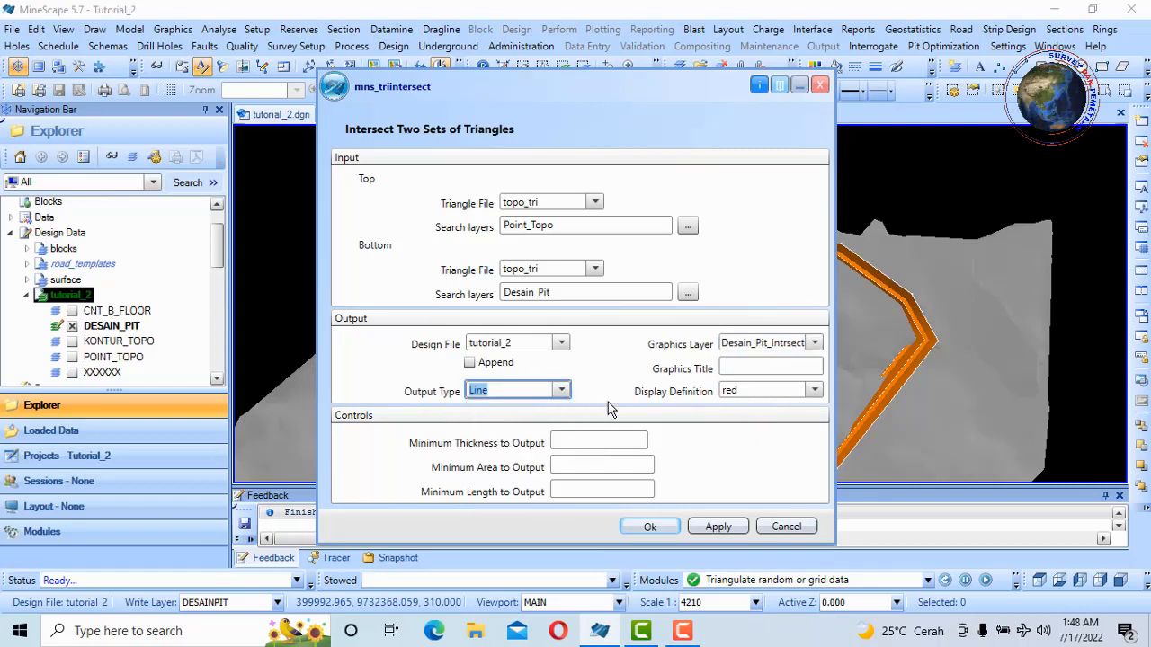
left_click(650, 528)
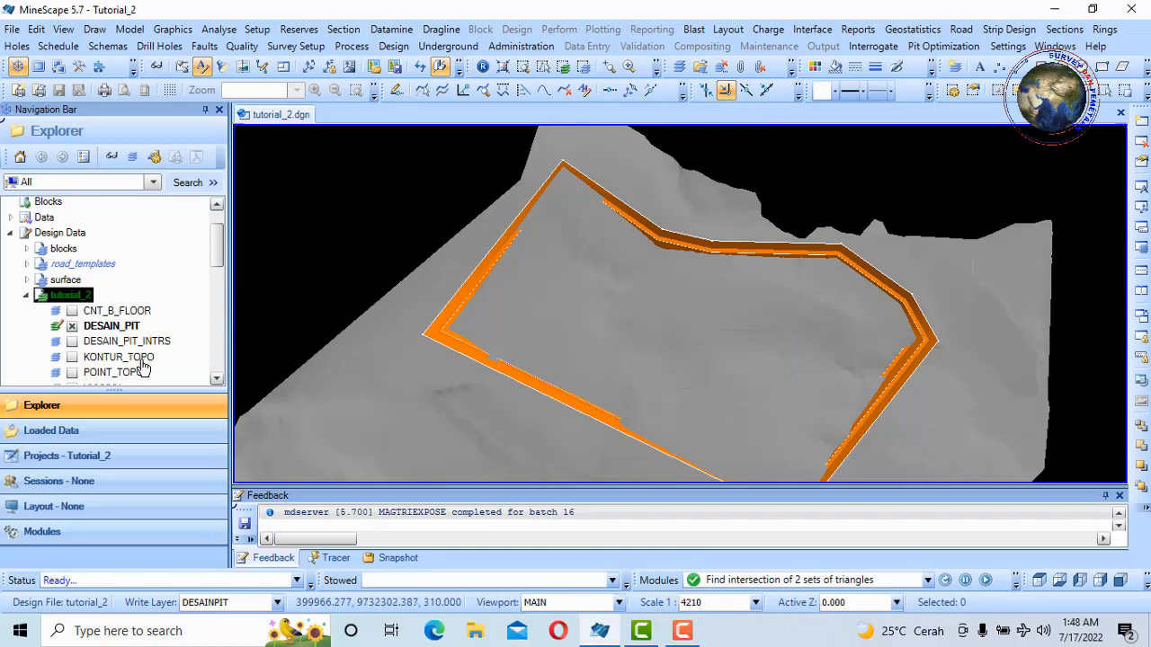
Hide the DESAIN_PIT and POINT_TOPO triangulated surfaces and open the DESAIN_PIT_INTRS layer as the write layer.
left_click(107, 346)
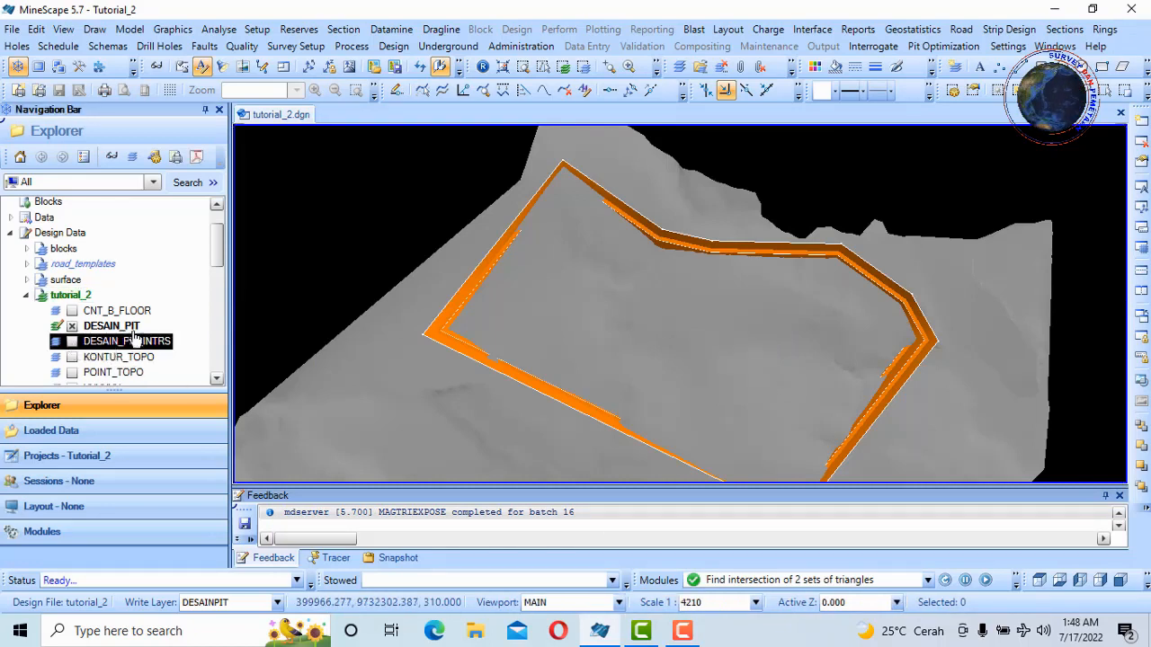
left_click_drag(217, 258, 221, 375)
left_click(87, 285)
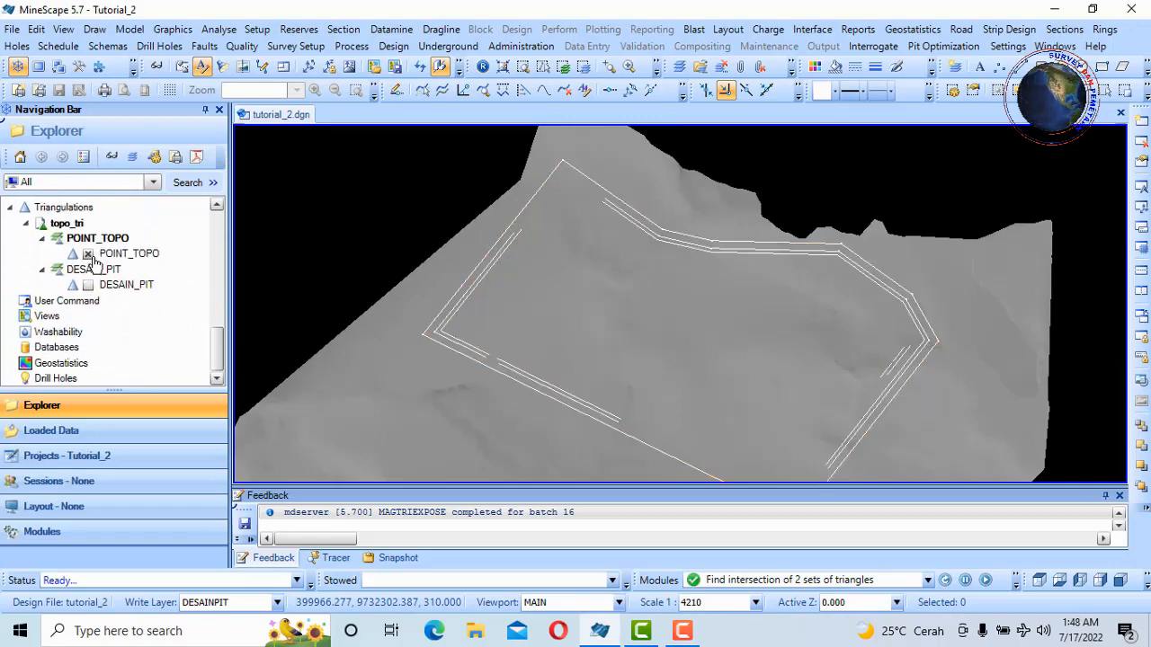
left_click(87, 253)
left_click_drag(211, 337, 221, 246)
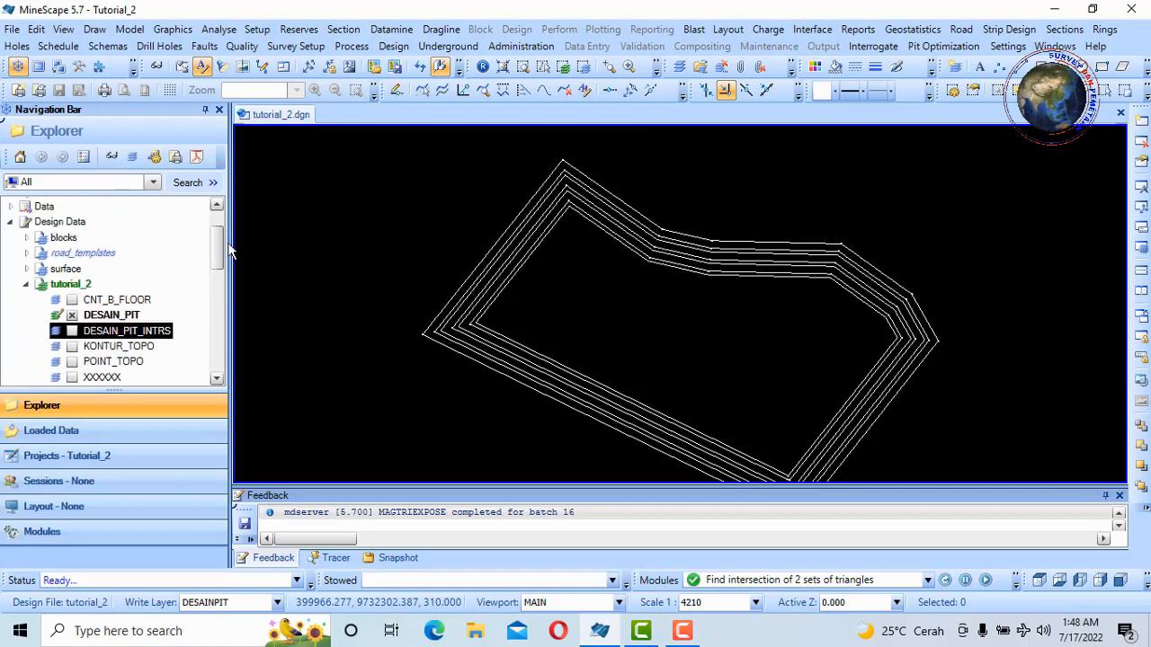
left_click(72, 331)
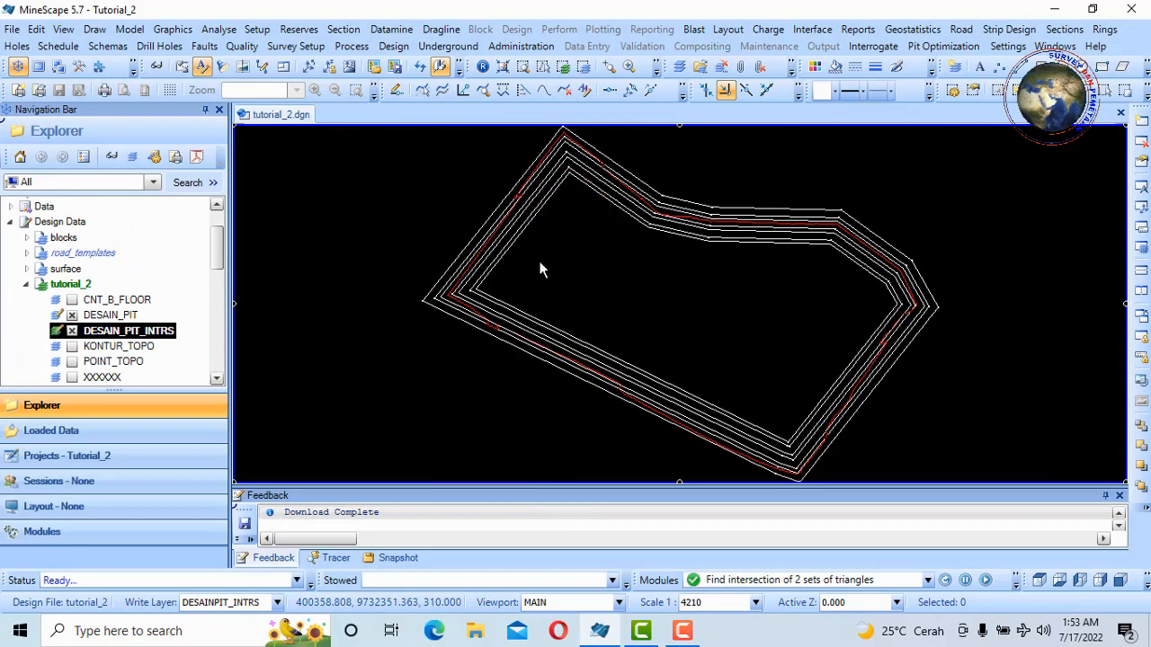
Select all white pit polygons in the Desain_Pit layer by promoting the selection of one polygon by like colour.
scroll(506, 249, "up", 3)
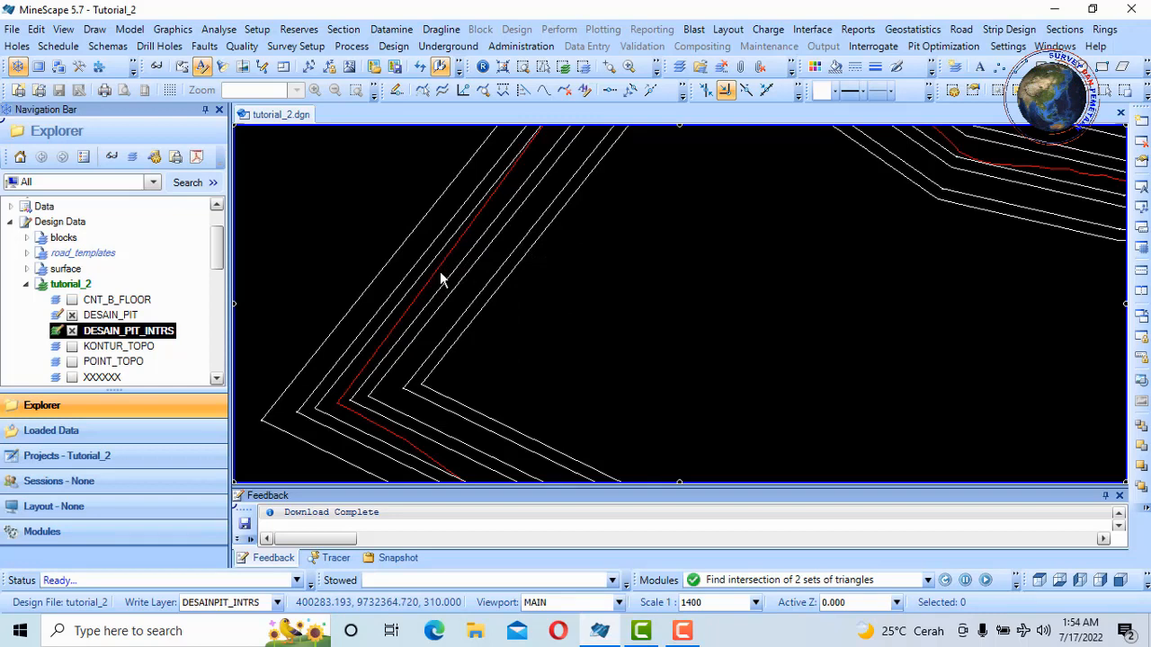
mouse_move(440, 274)
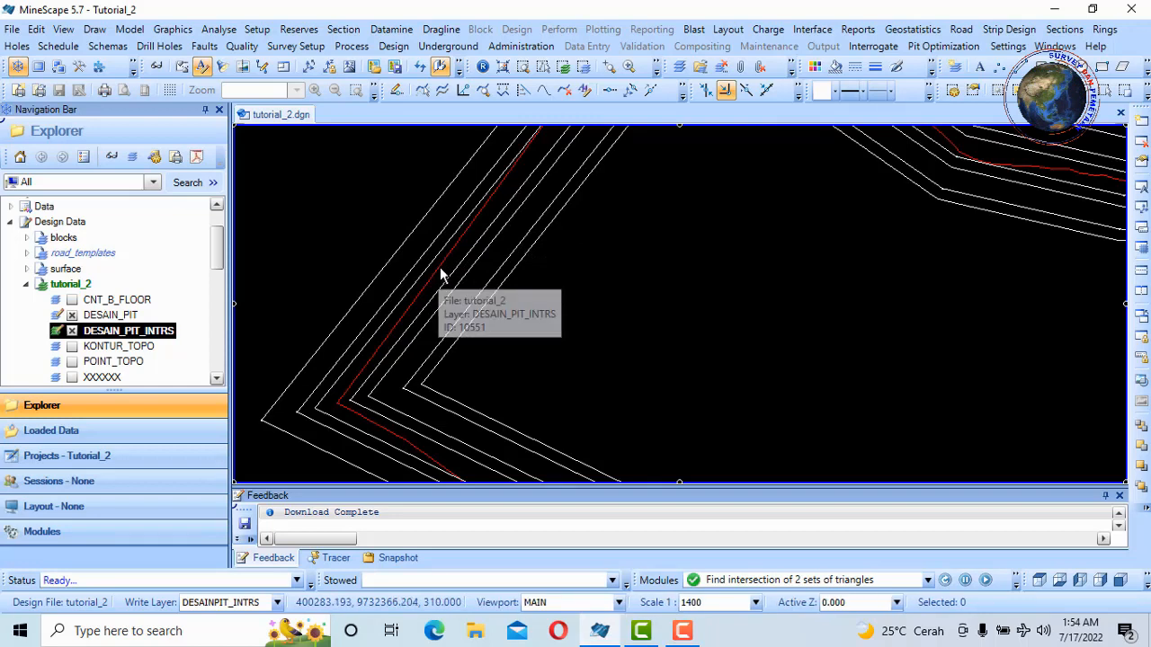
right_click(522, 263)
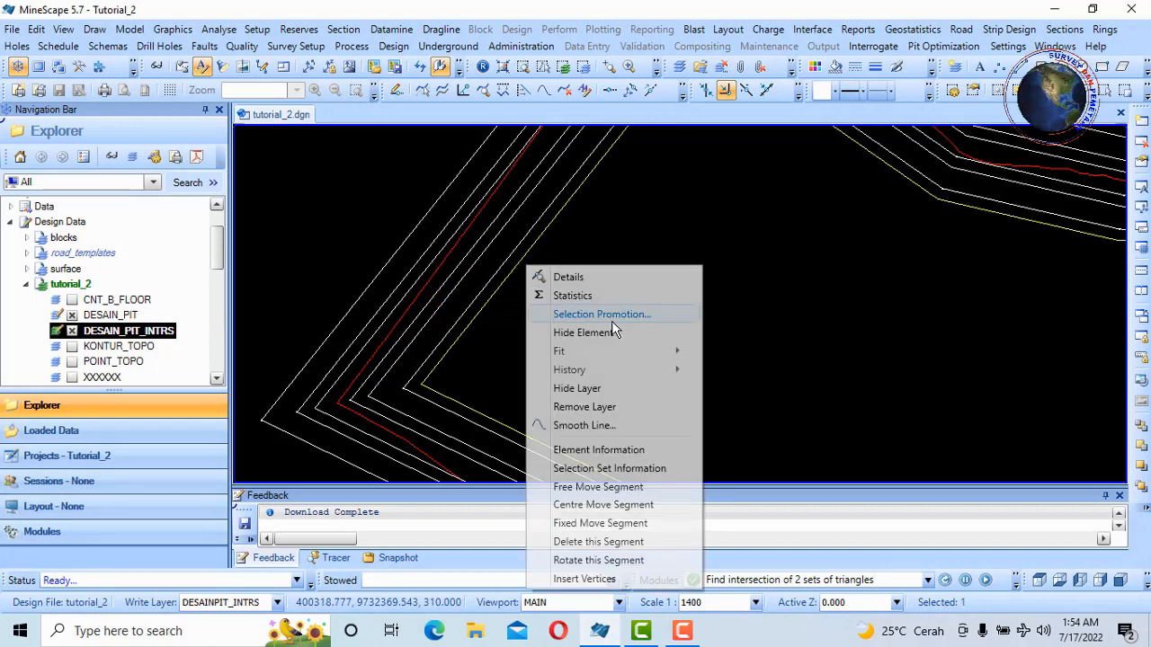
left_click(637, 313)
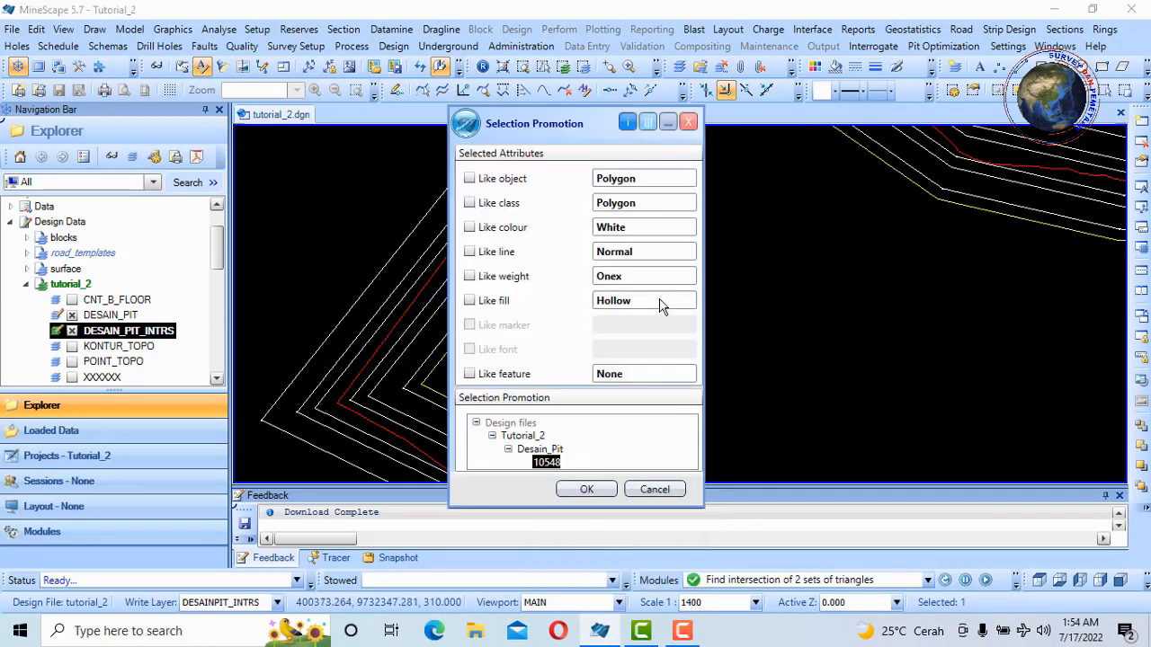
left_click(470, 228)
left_click(557, 449)
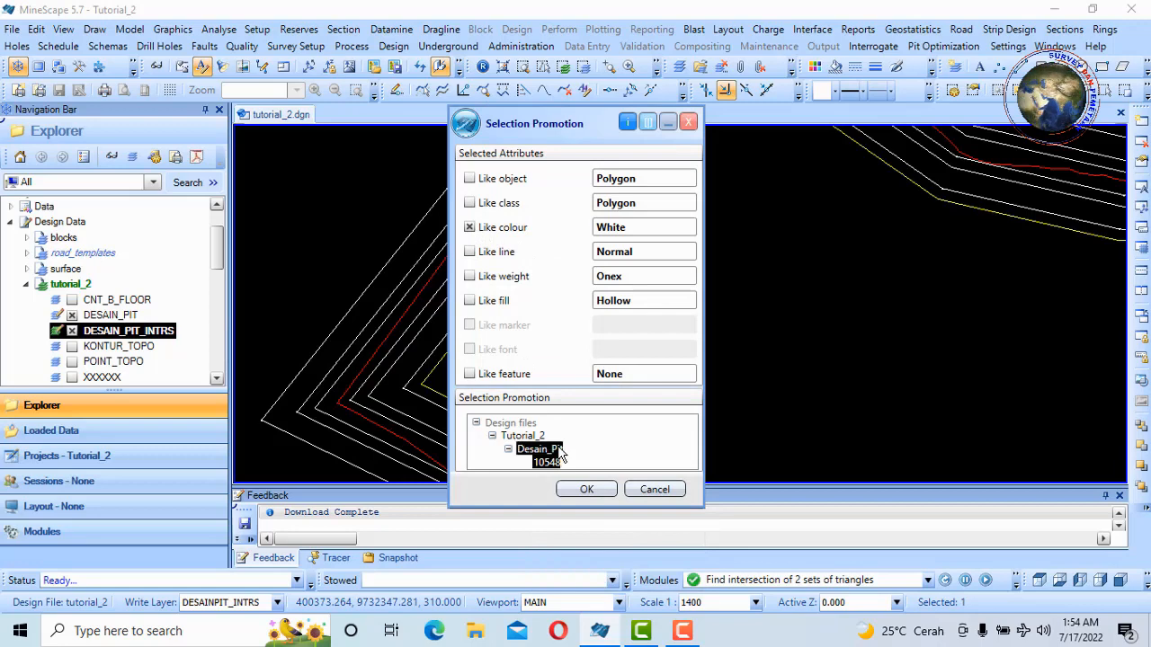
left_click(588, 490)
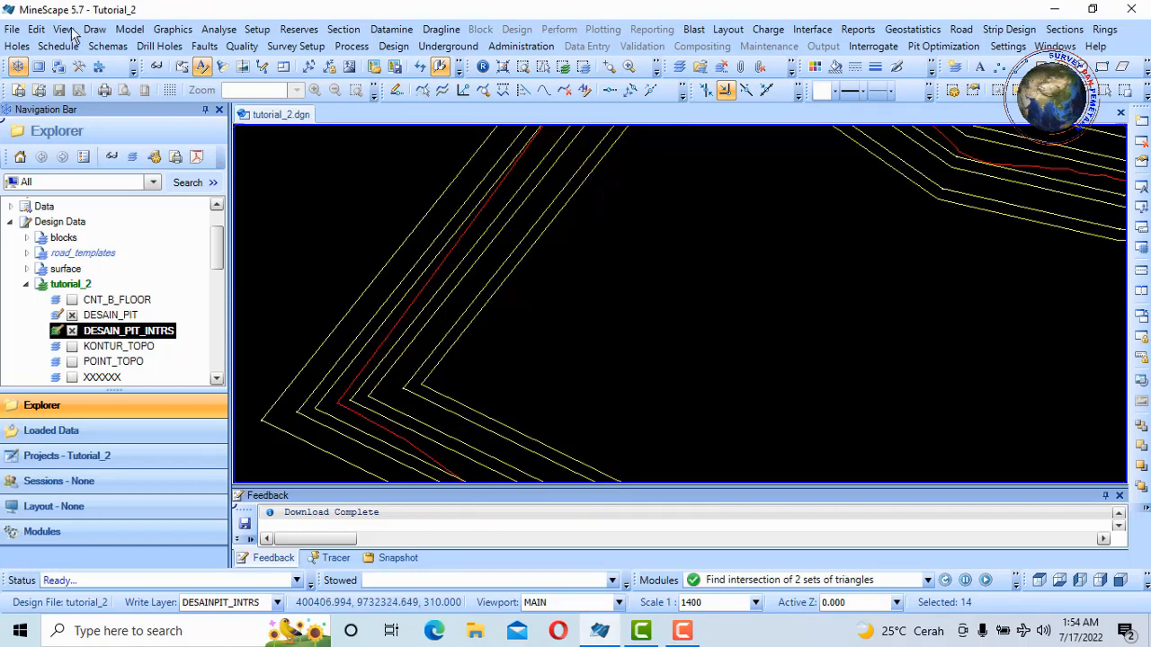
Duplicate the selected pit polygons into the DESAIN_PIT_INTRS write layer.
left_click(37, 30)
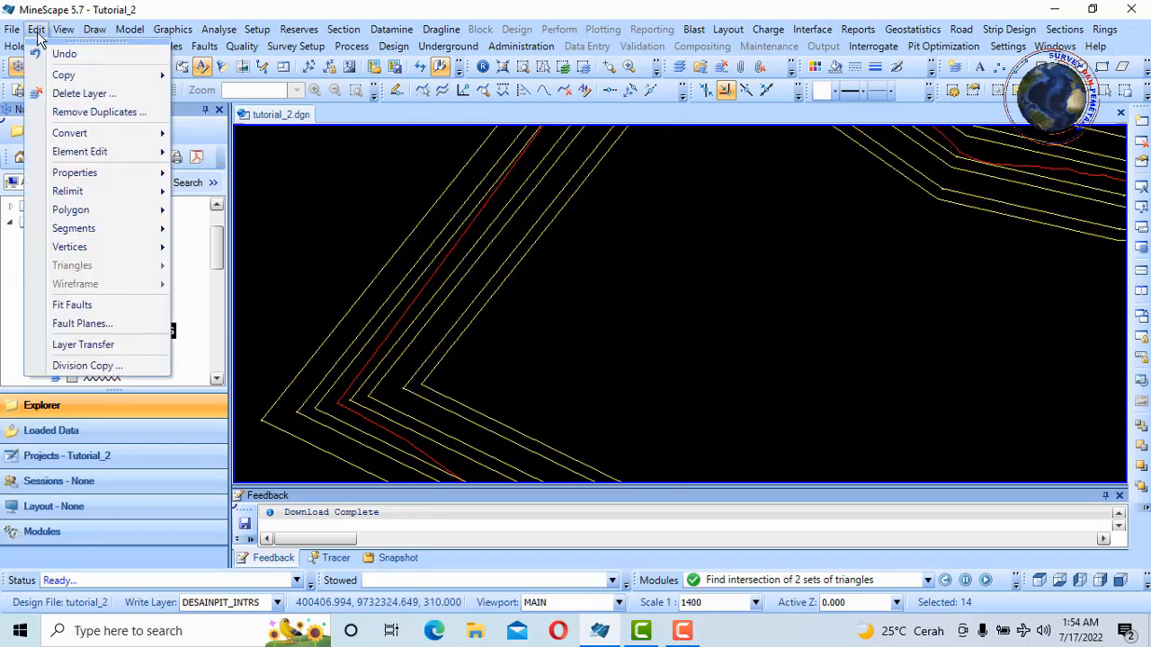
mouse_move(99, 80)
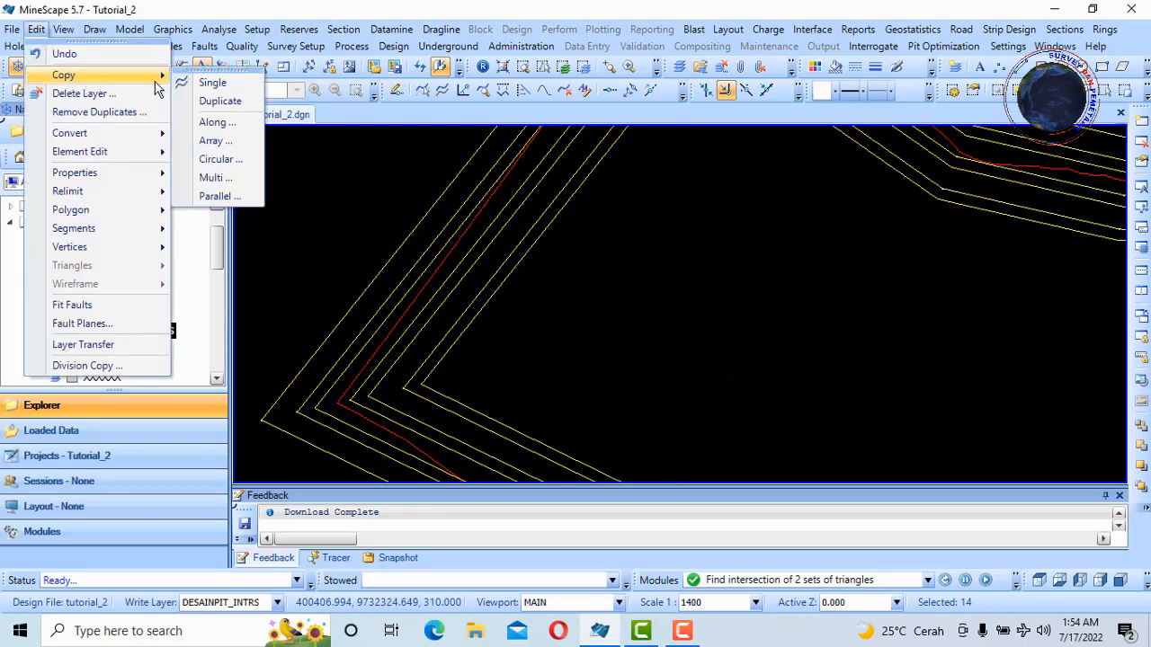
left_click(235, 106)
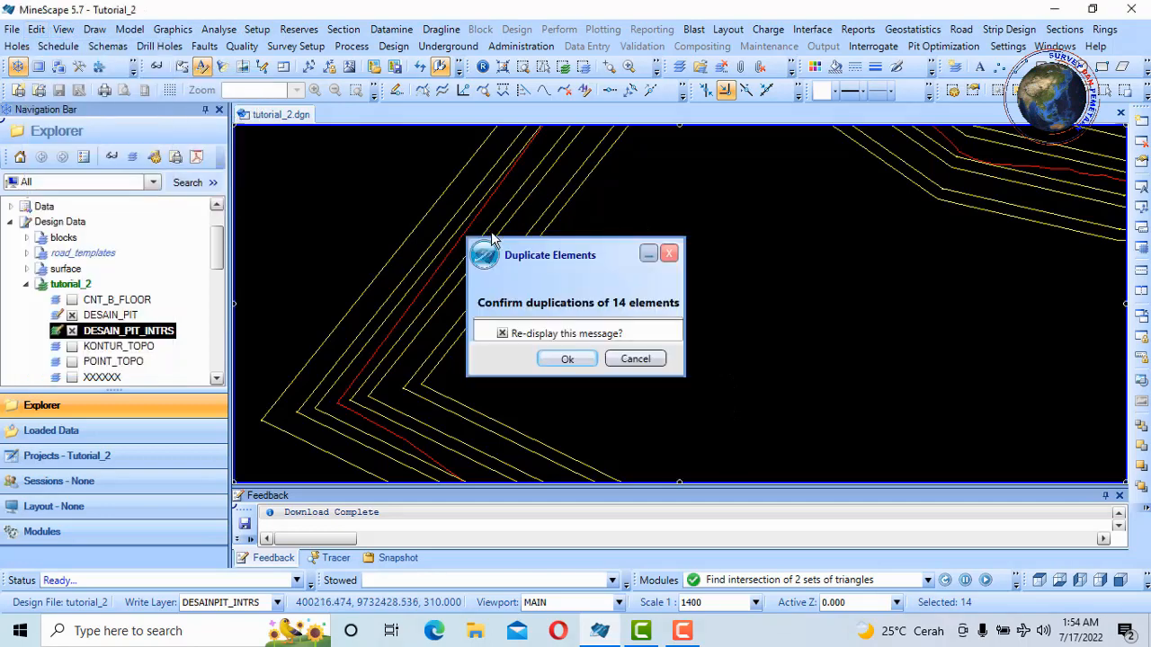
left_click(568, 360)
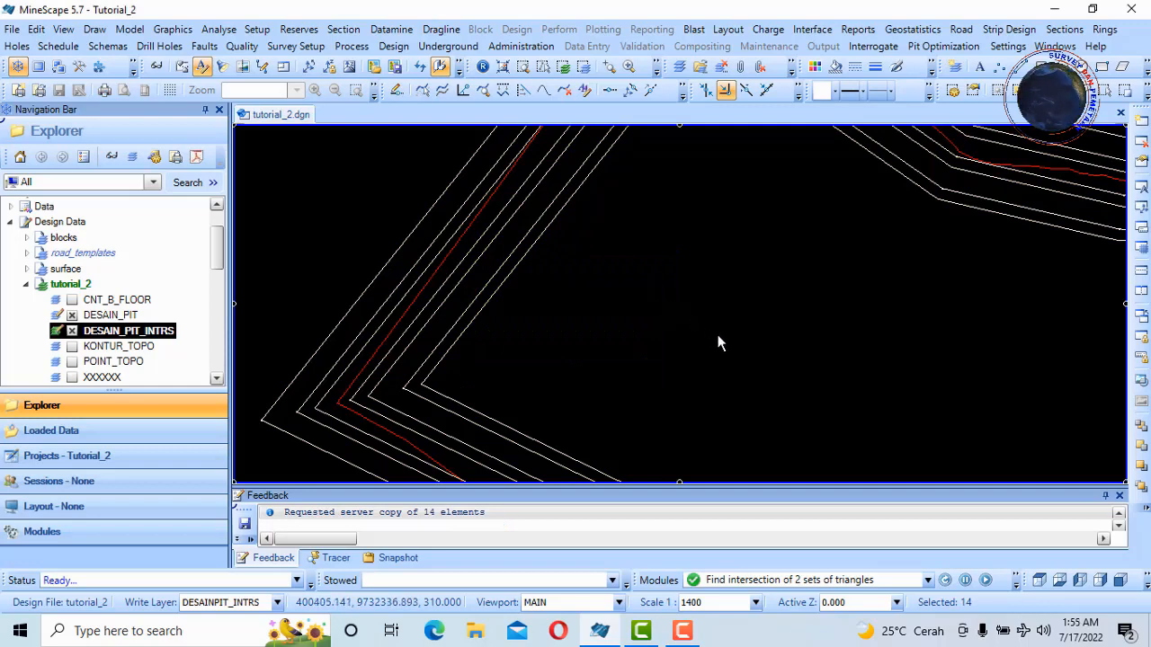
Hide the DESAIN_PIT design layer and check the duplicated polygons with the red intersection line.
left_click(71, 316)
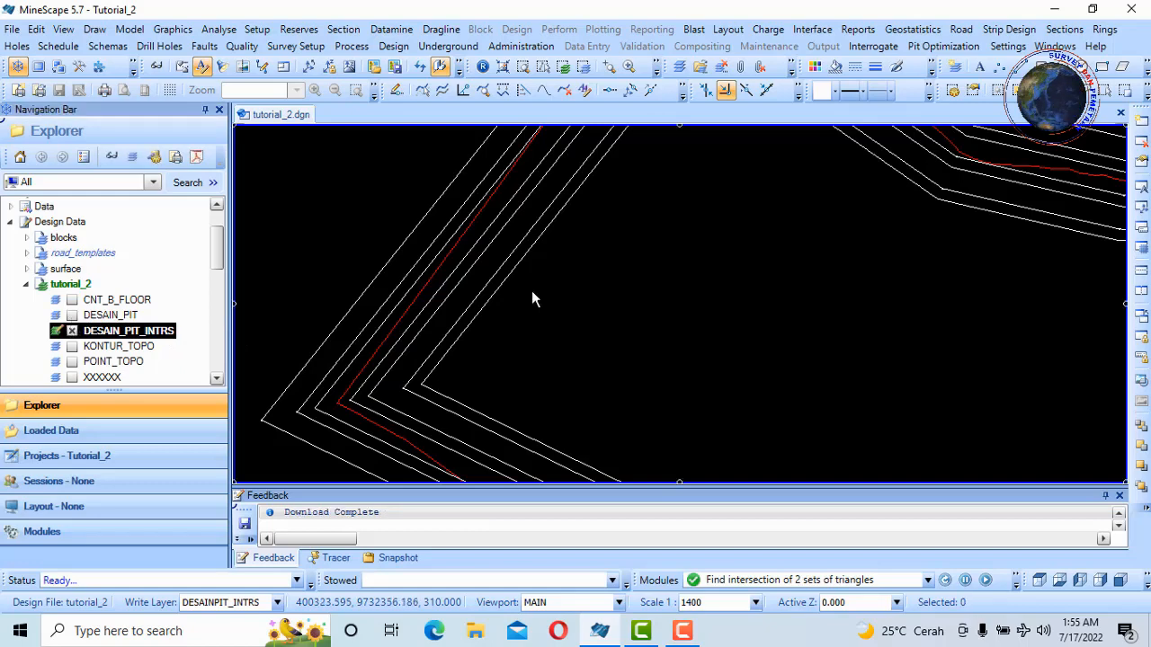
scroll(660, 246, "down", 4)
scroll(773, 249, "up", 2)
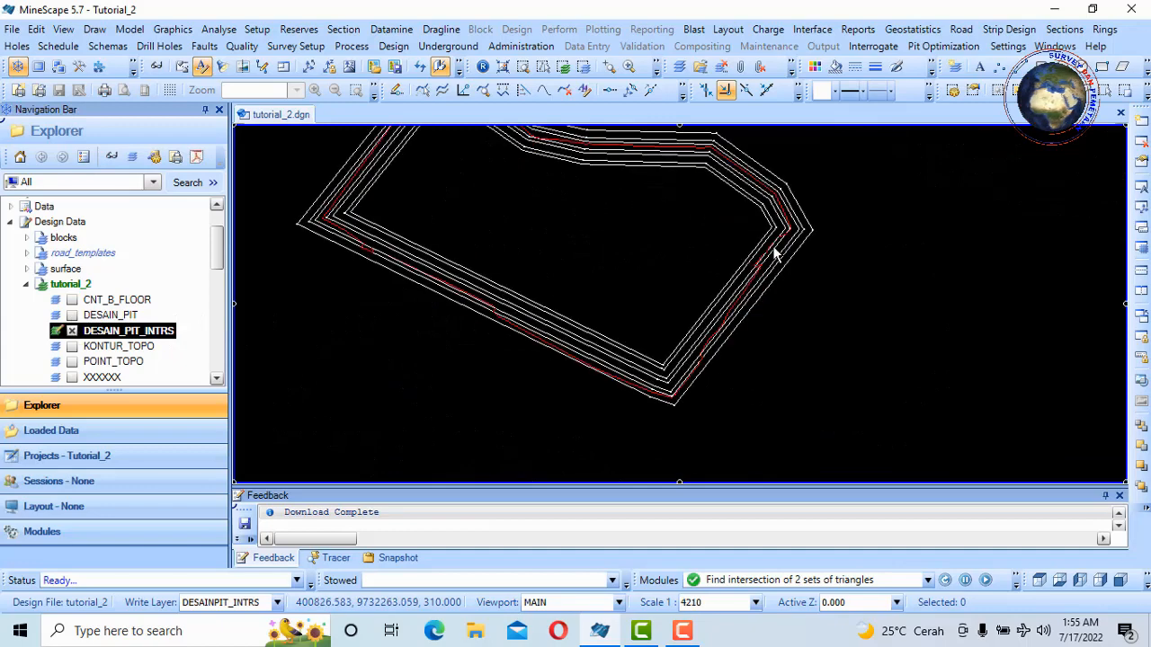
Examine where the red intersection line runs between the white pit polygons around the whole pit.
scroll(754, 284, "up", 2)
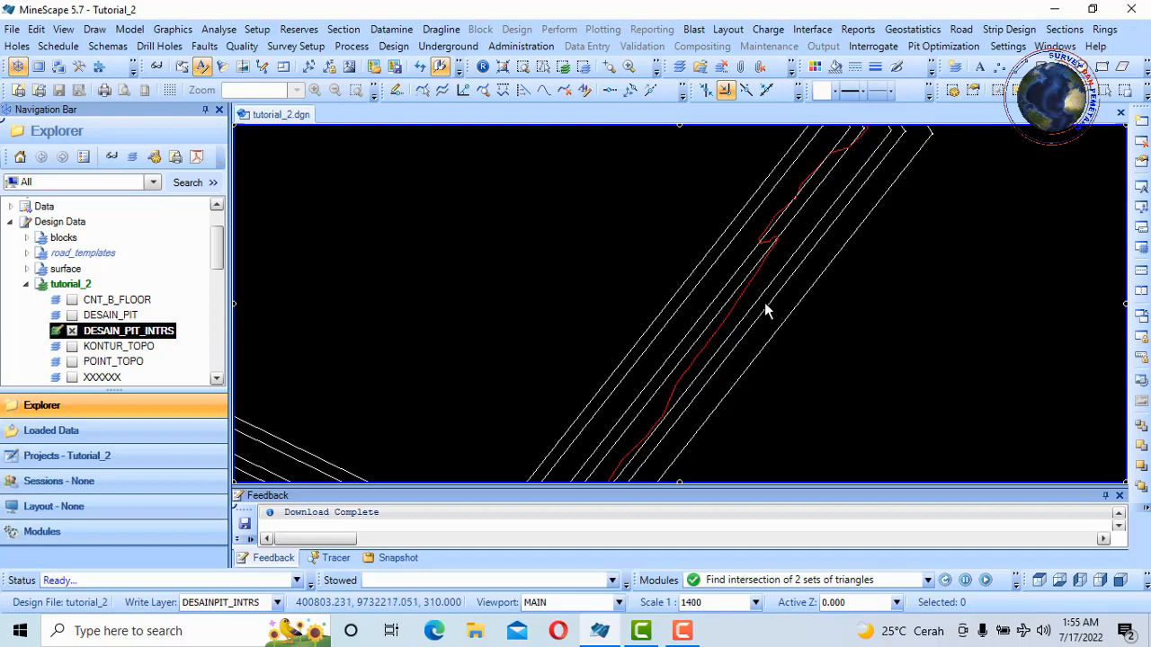
scroll(771, 319, "down", 2)
scroll(771, 314, "down", 2)
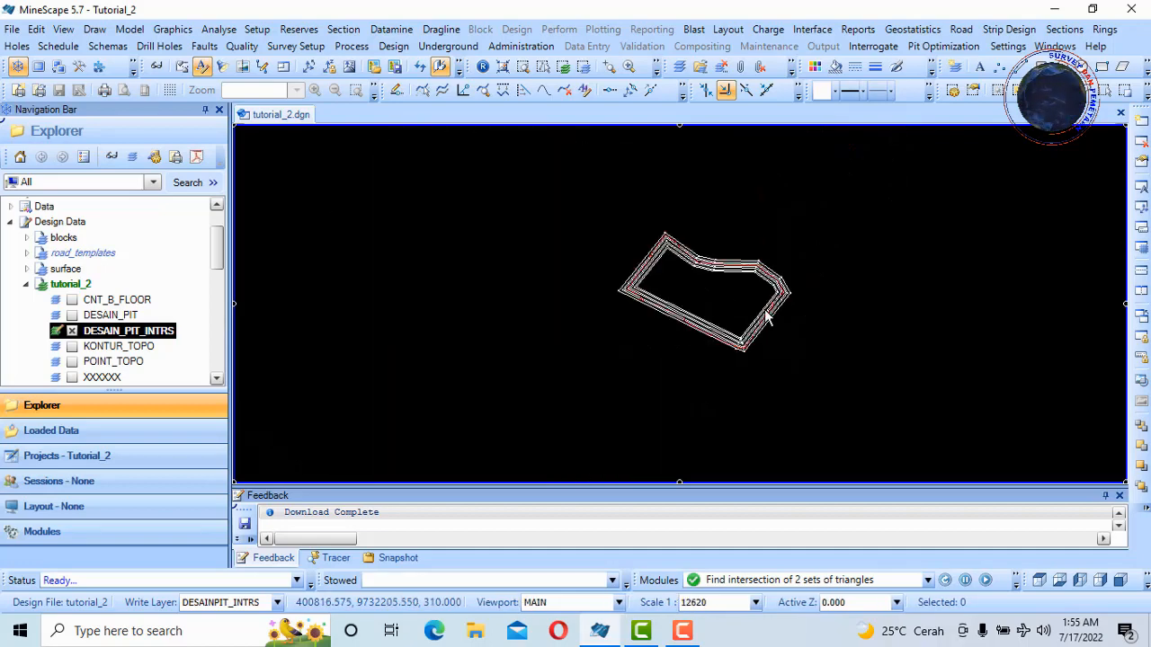
scroll(712, 292, "up", 2)
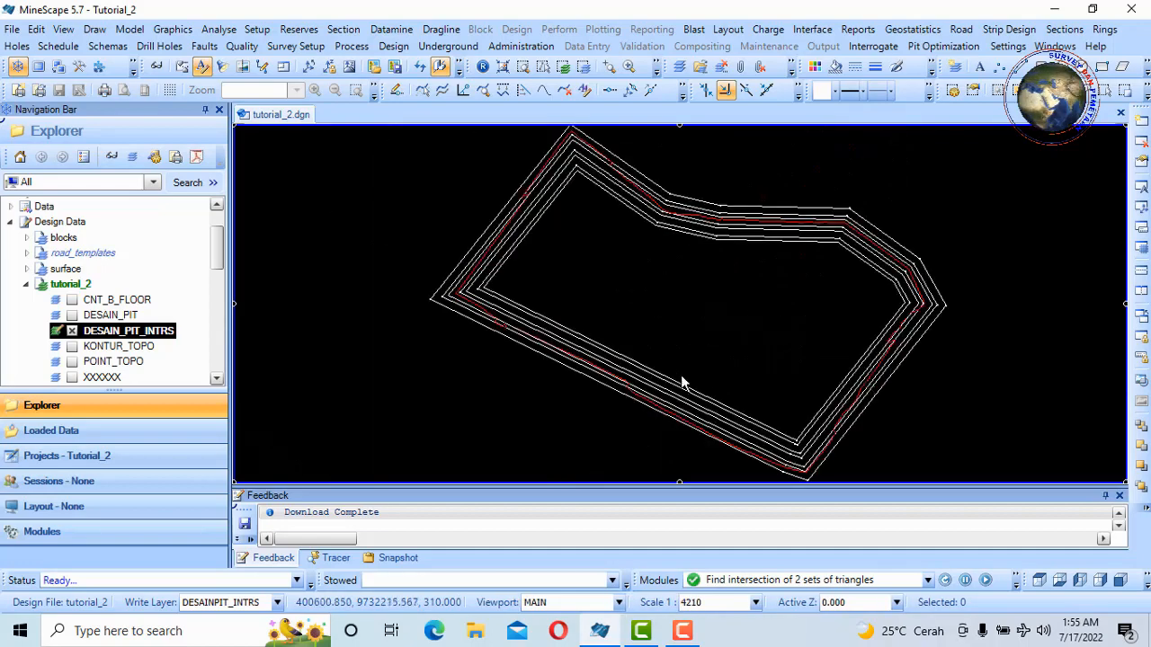
scroll(487, 238, "up", 2)
scroll(531, 269, "down", 2)
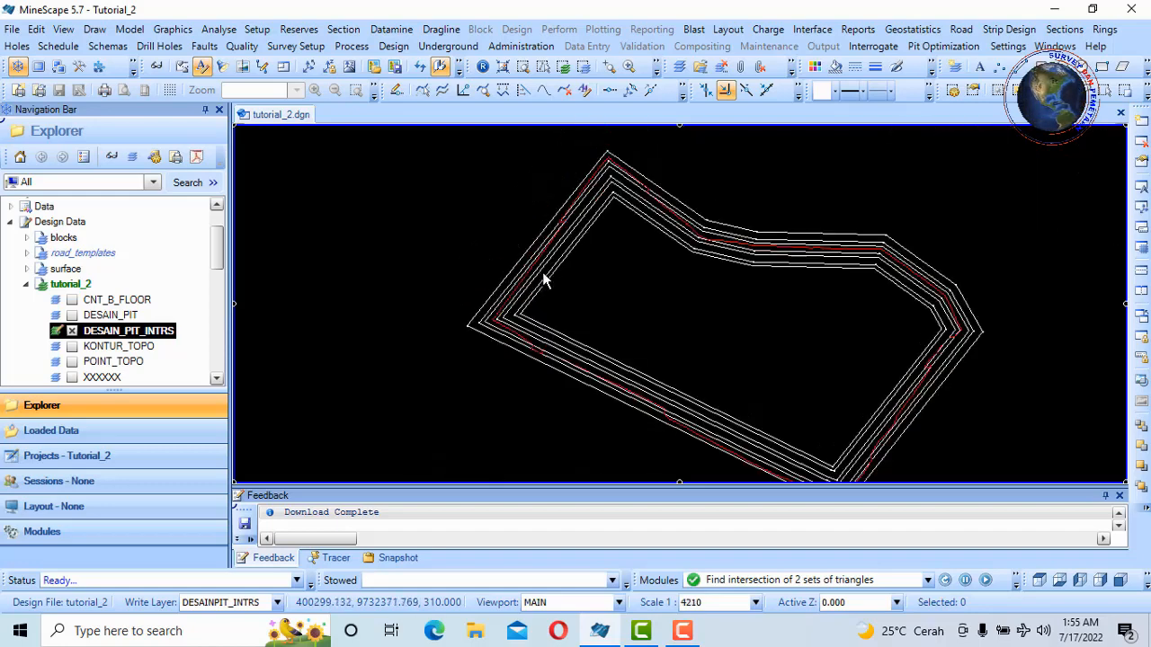
scroll(758, 227, "up", 2)
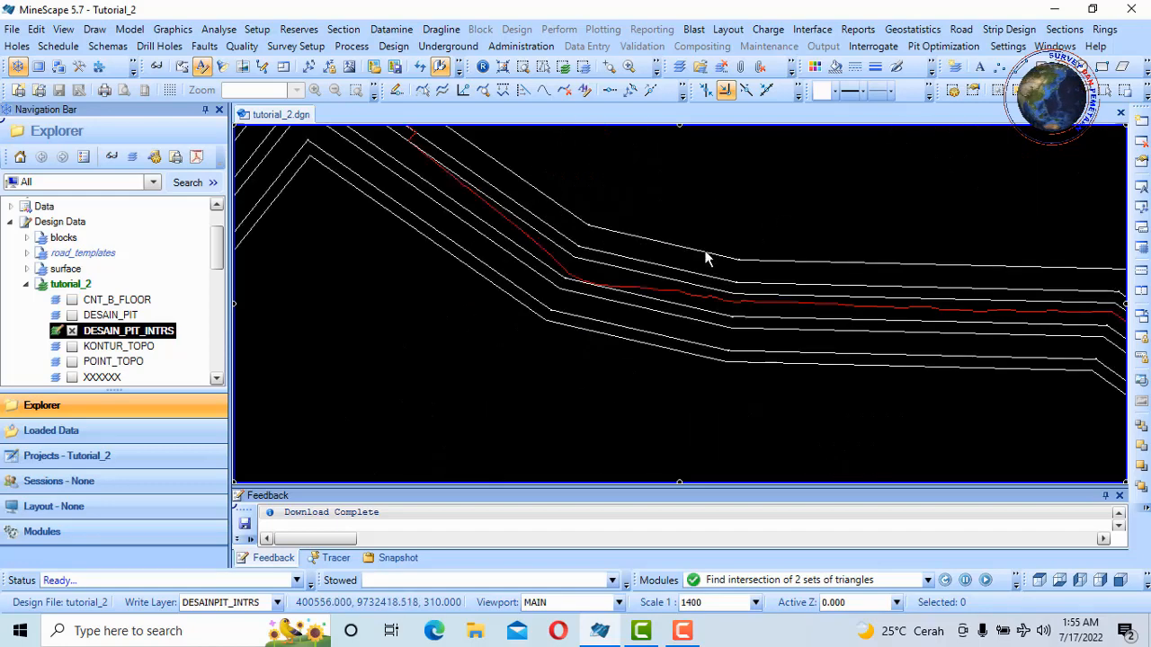
scroll(699, 227, "down", 2)
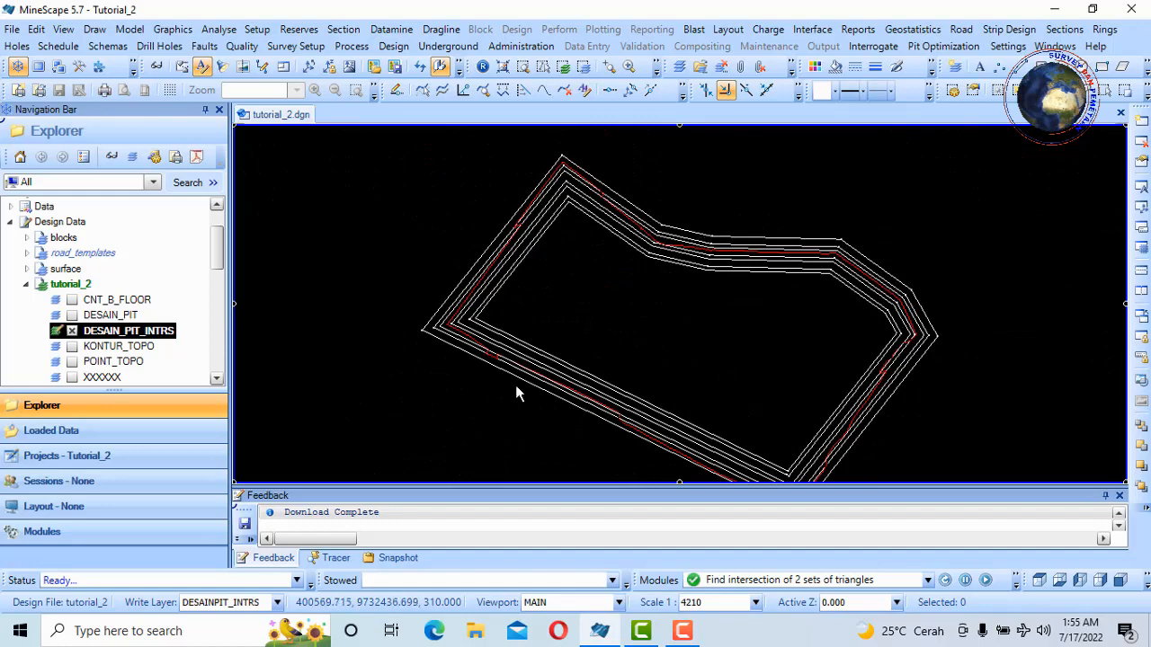
scroll(515, 392, "up", 2)
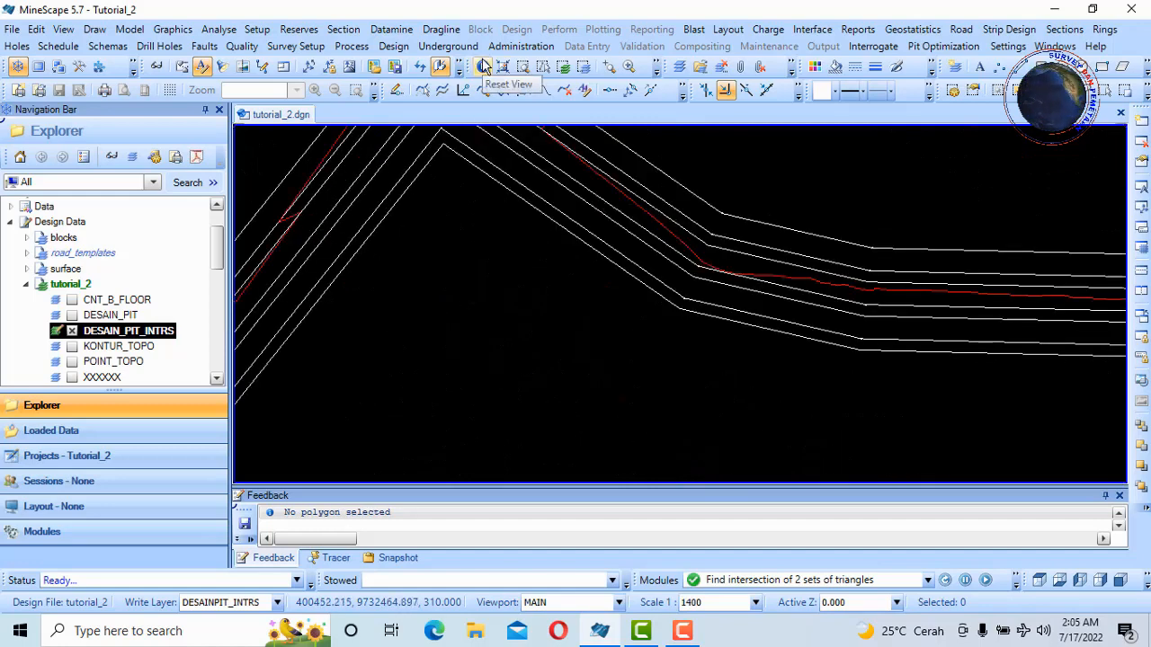
left_click(483, 68)
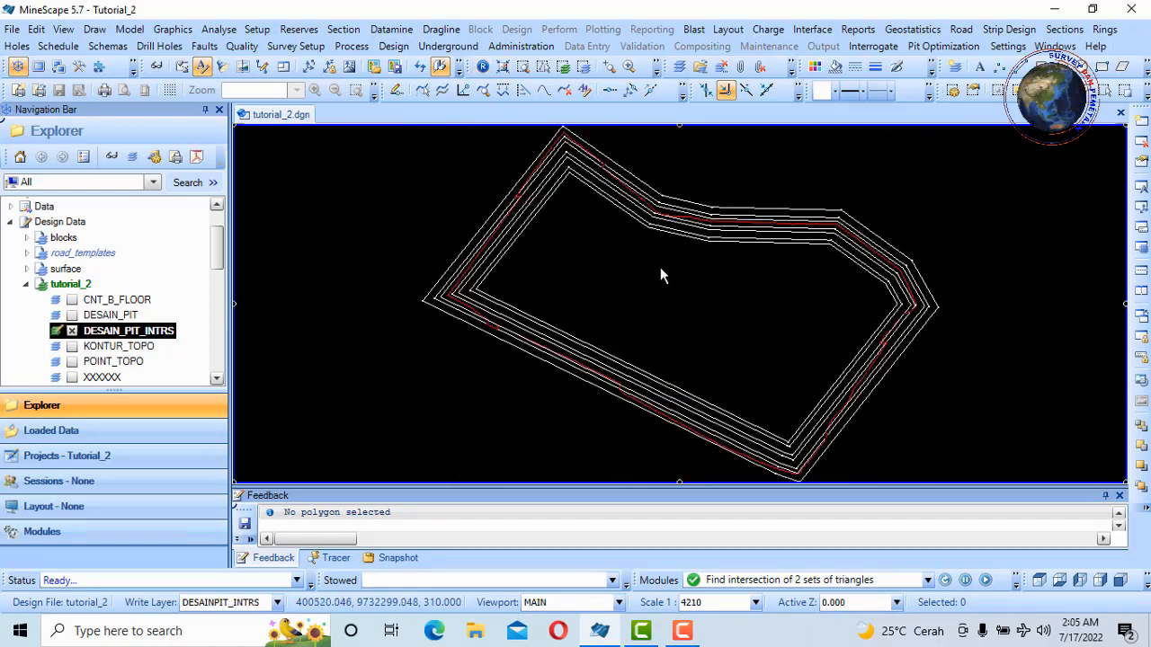
scroll(669, 189, "up", 2)
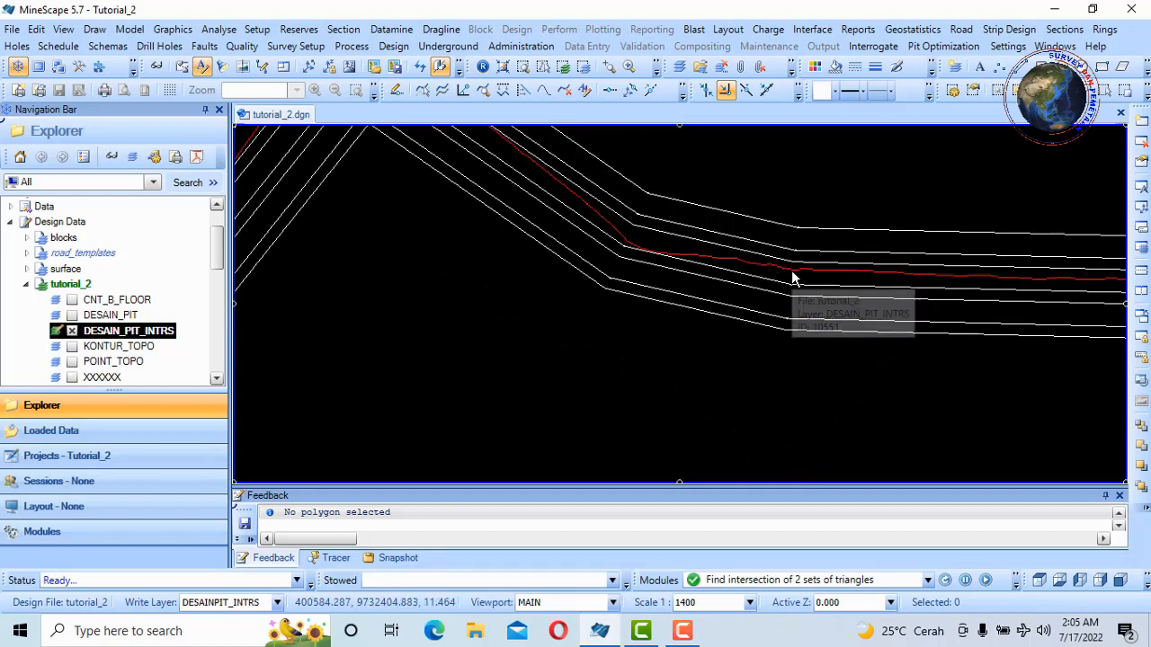
scroll(674, 216, "down", 2)
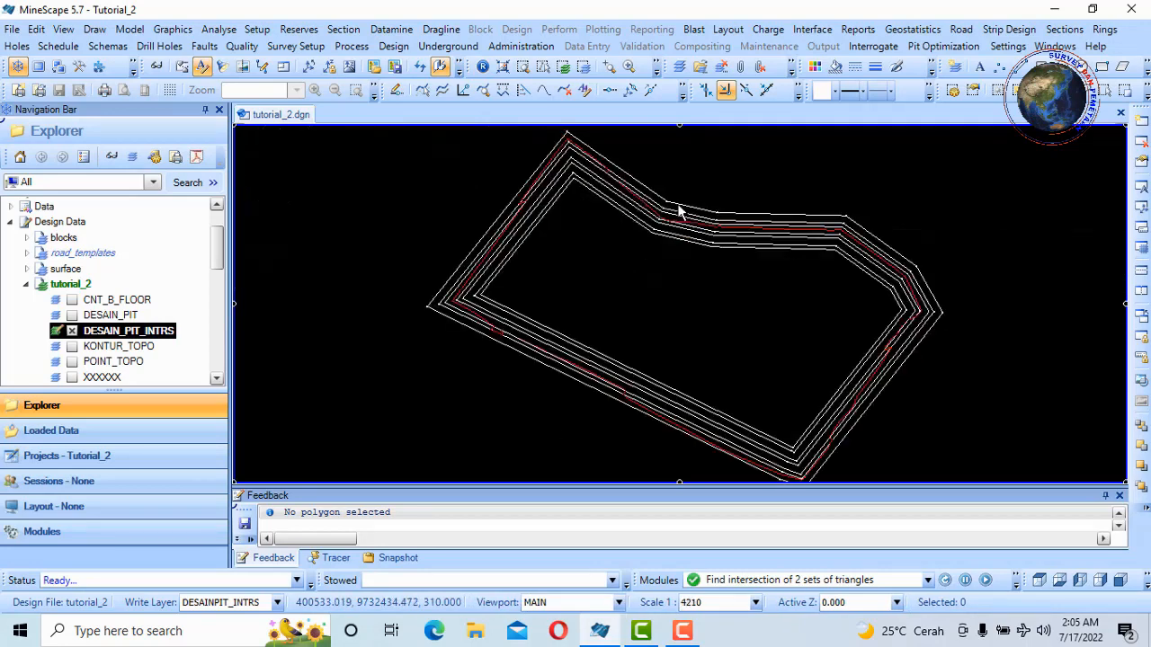
scroll(708, 261, "up", 2)
scroll(708, 203, "down", 2)
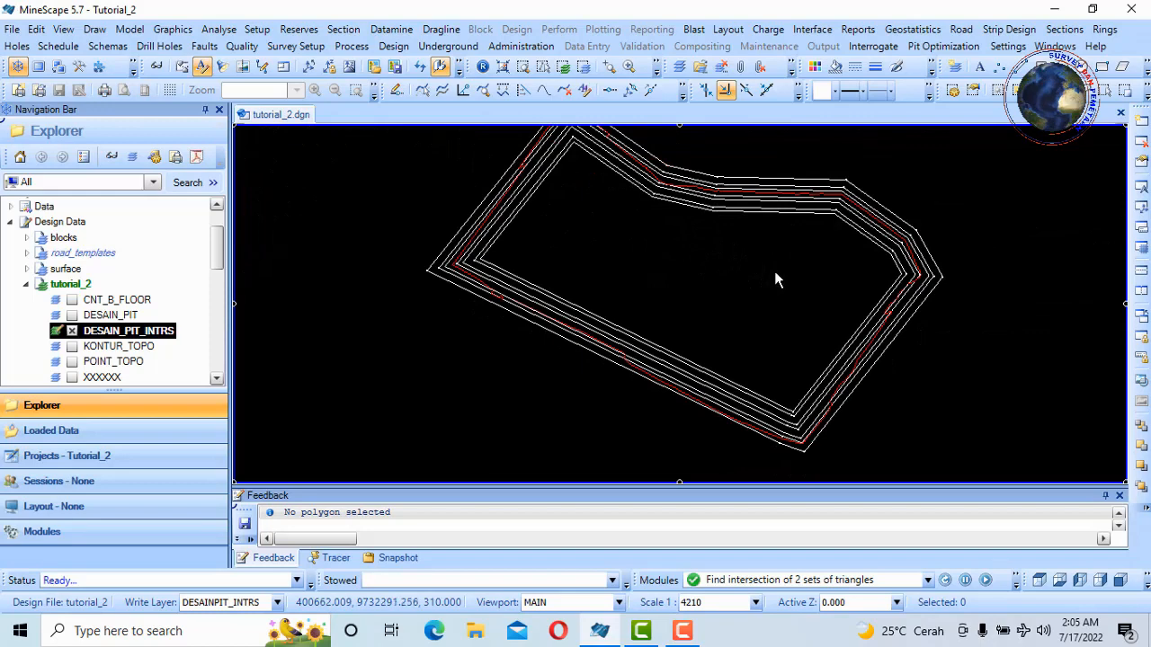
Convert the red intersection line in the DESAIN_PIT_INTRS layer to a polygon.
scroll(481, 218, "up", 2)
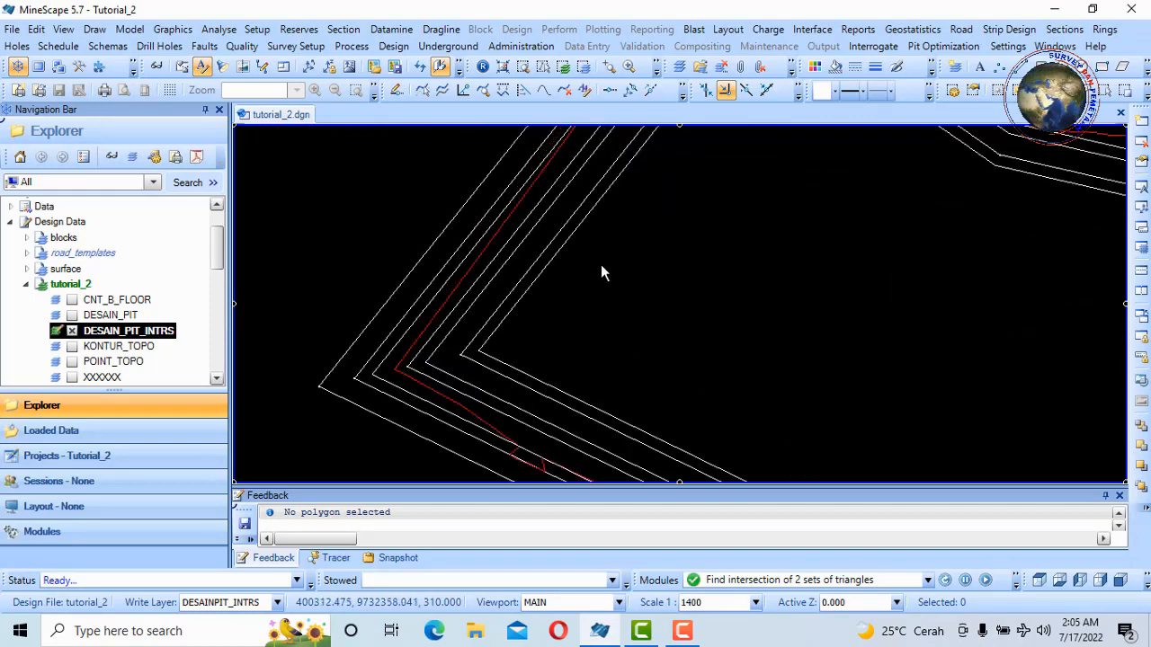
mouse_move(501, 229)
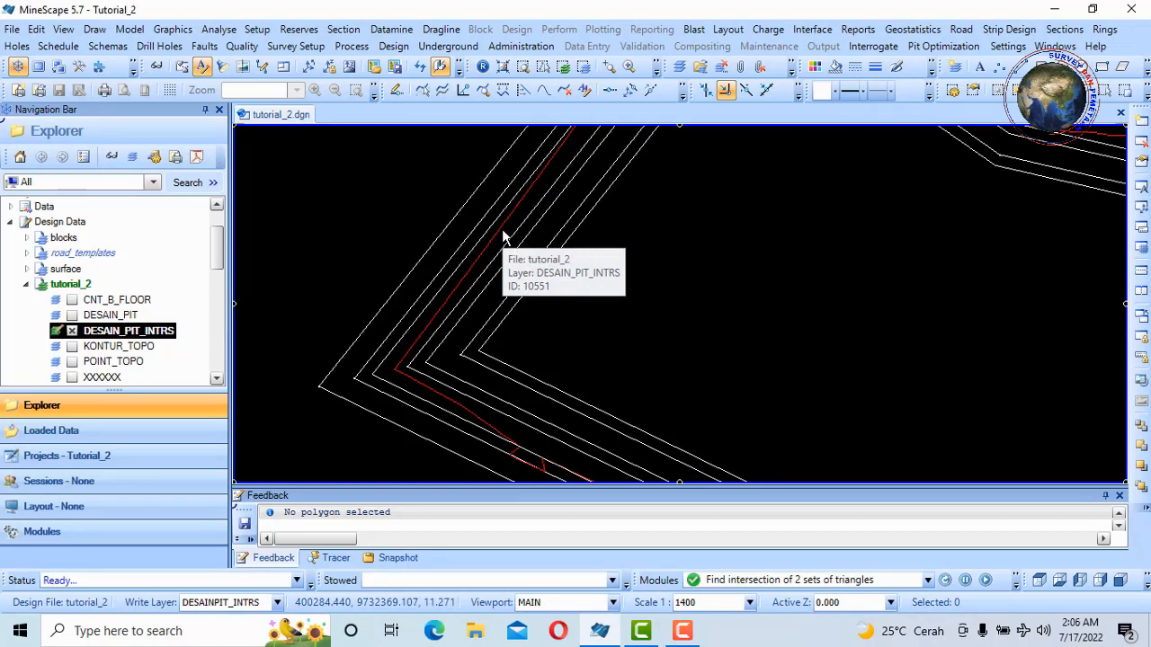
left_click(501, 230)
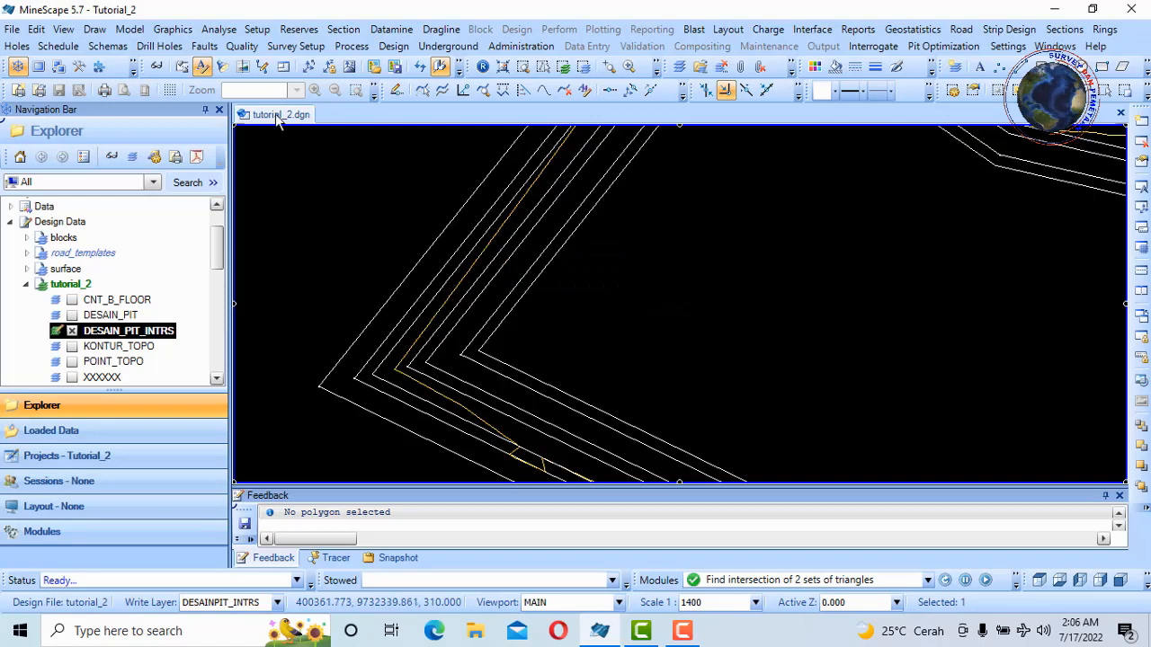
left_click(37, 31)
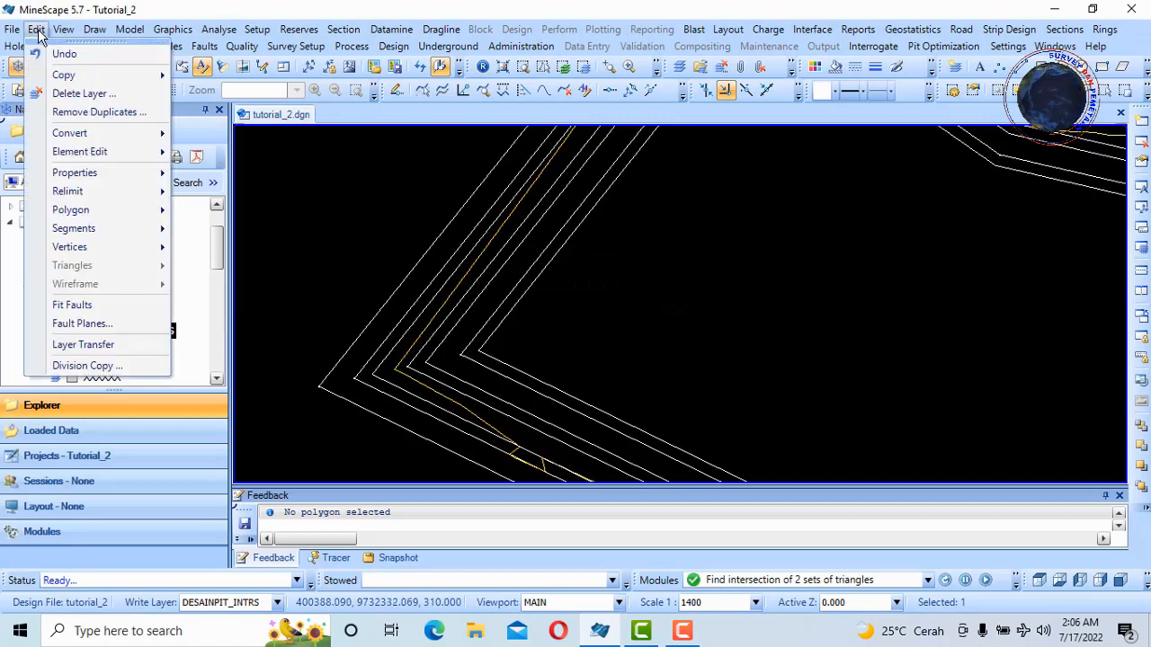
mouse_move(115, 134)
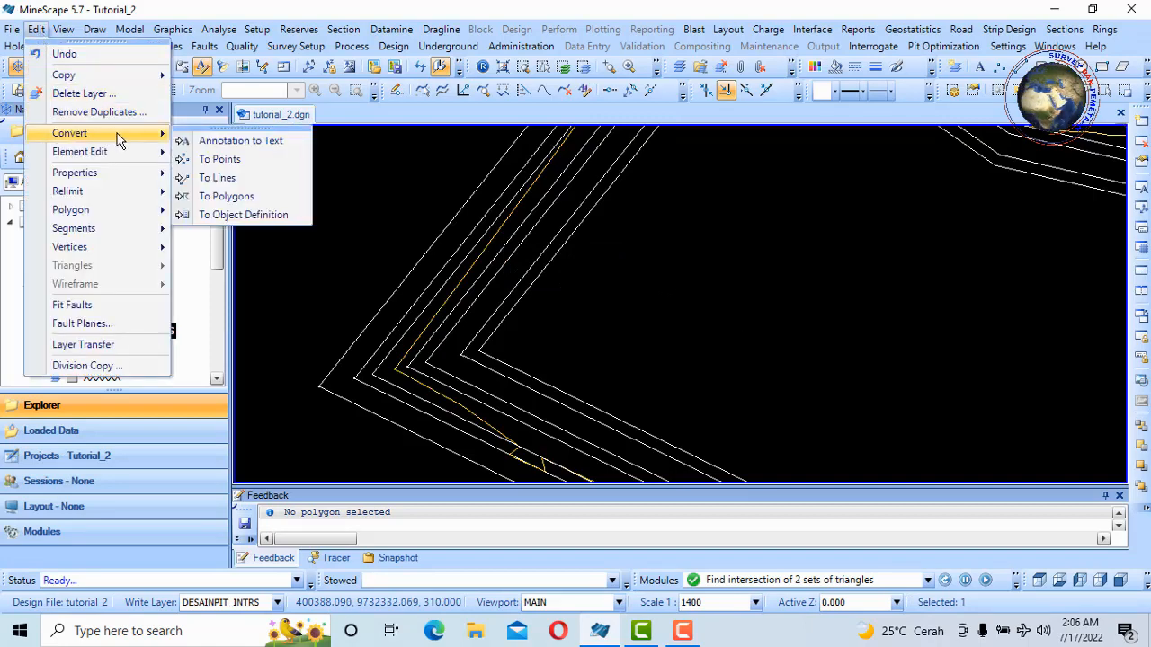
left_click(278, 200)
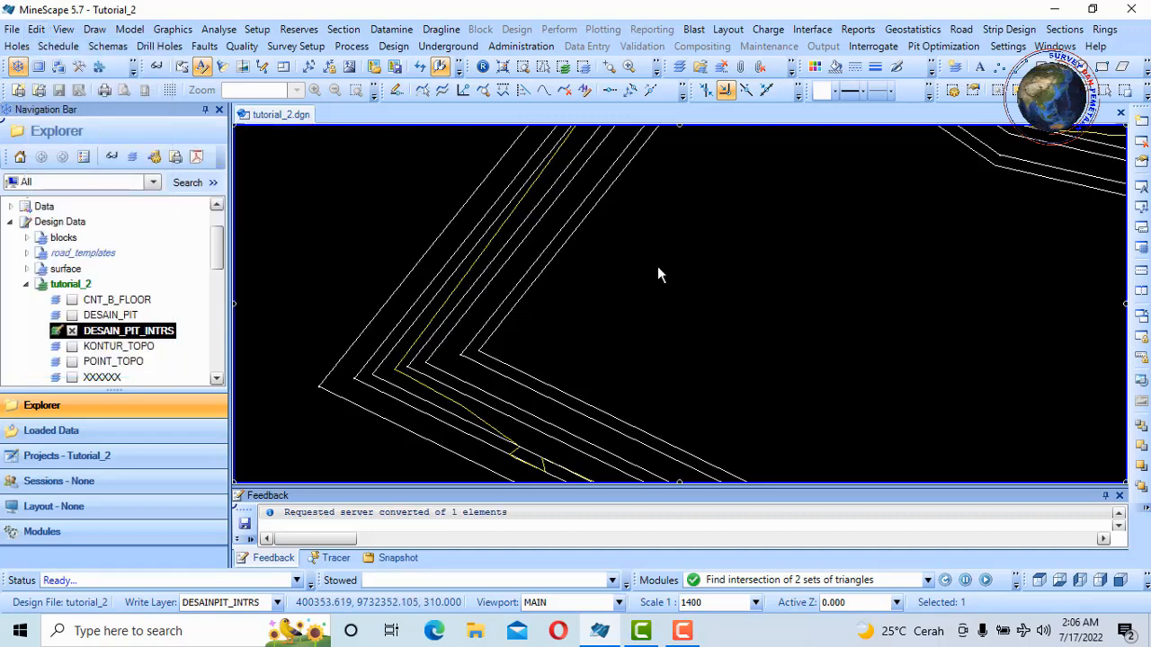
Clip the pit polygons with Clip World and Delete Outside, using the red intersection polygon as the clipping element.
scroll(626, 199, "down", 5)
scroll(665, 208, "up", 3)
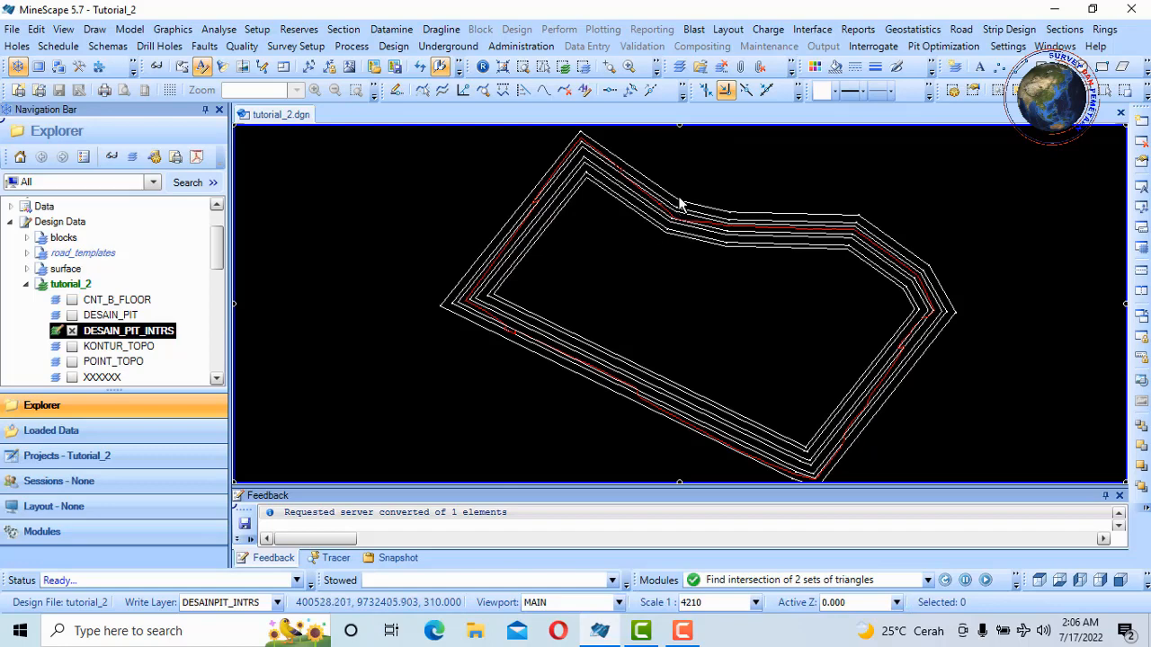
mouse_move(699, 222)
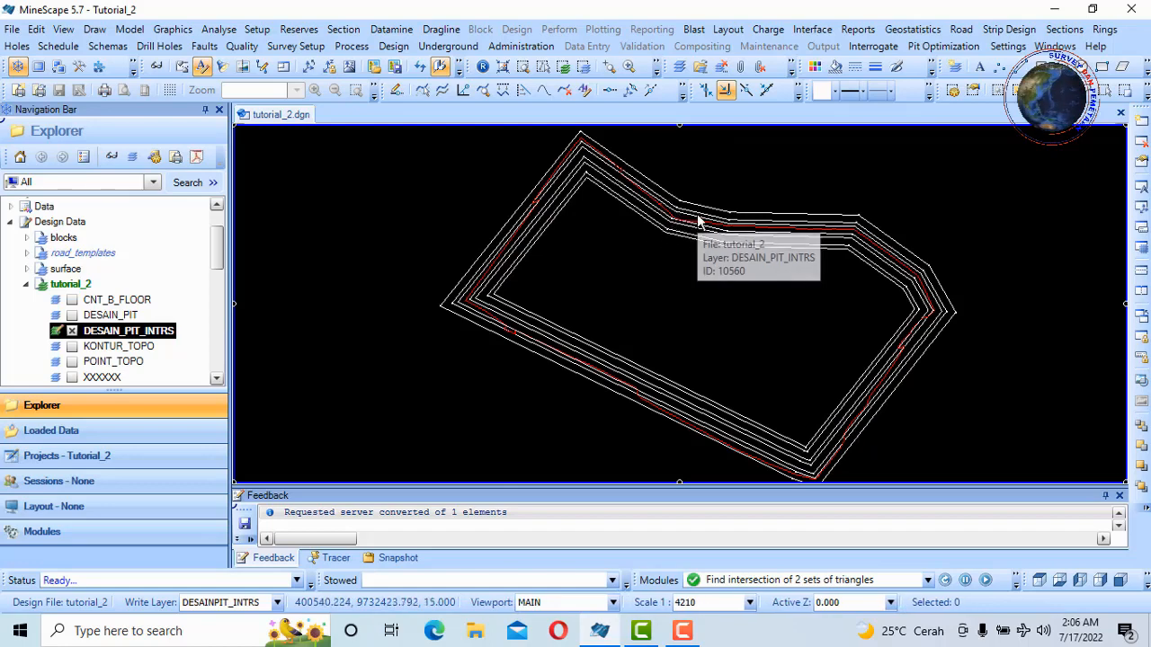
left_click(36, 31)
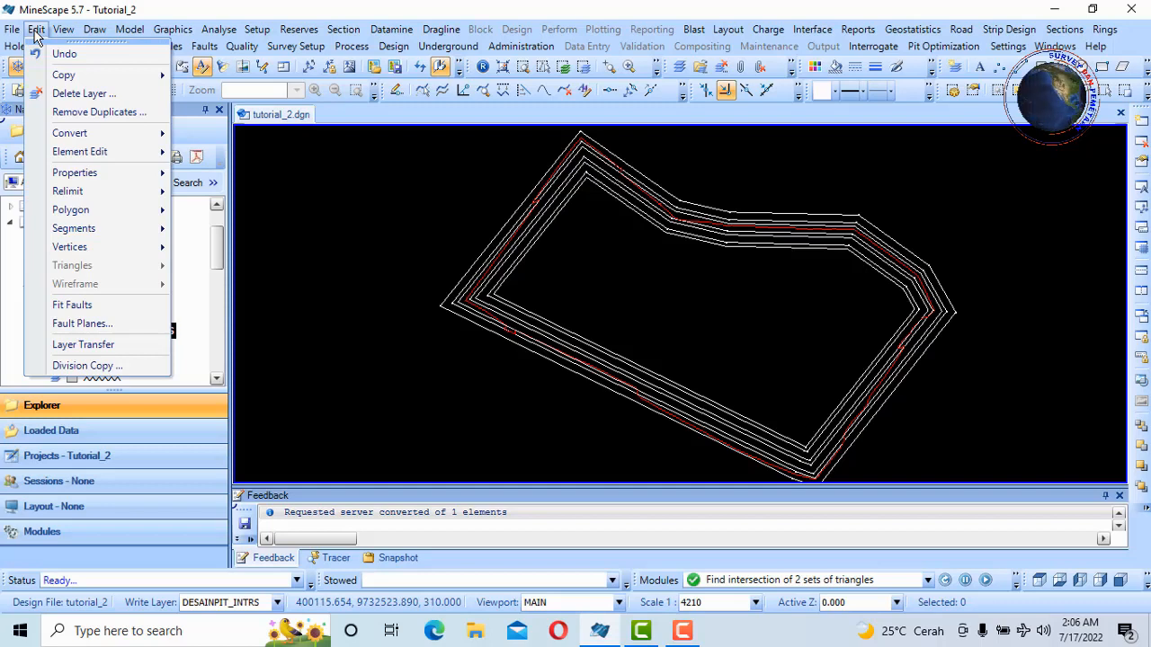
mouse_move(98, 192)
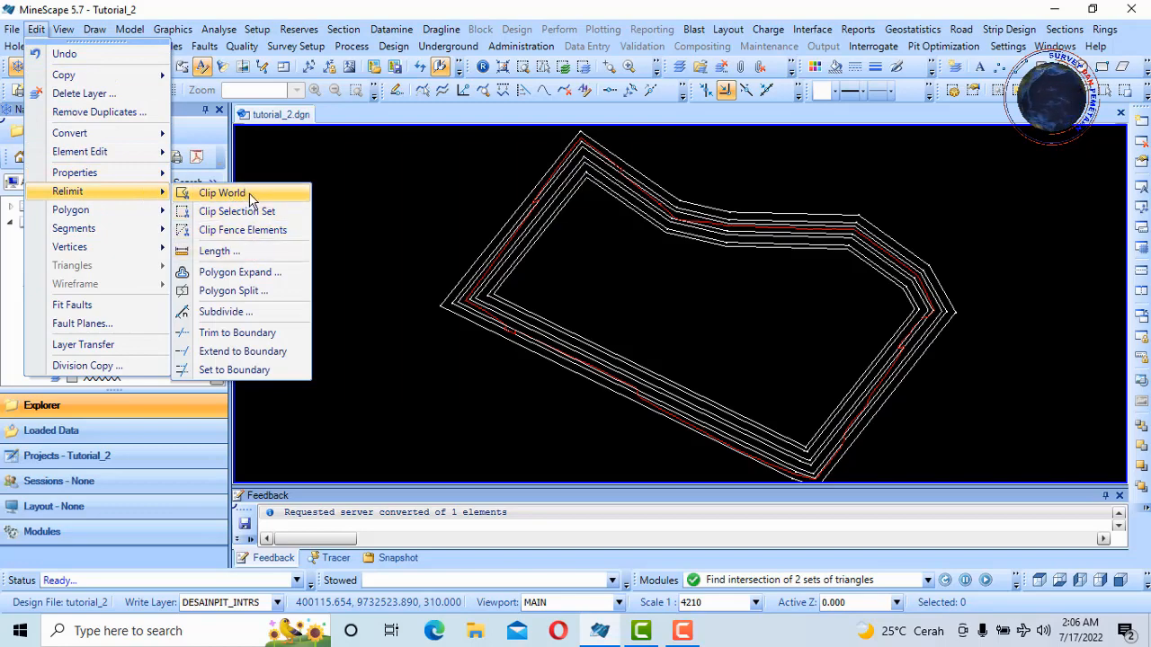
left_click(225, 193)
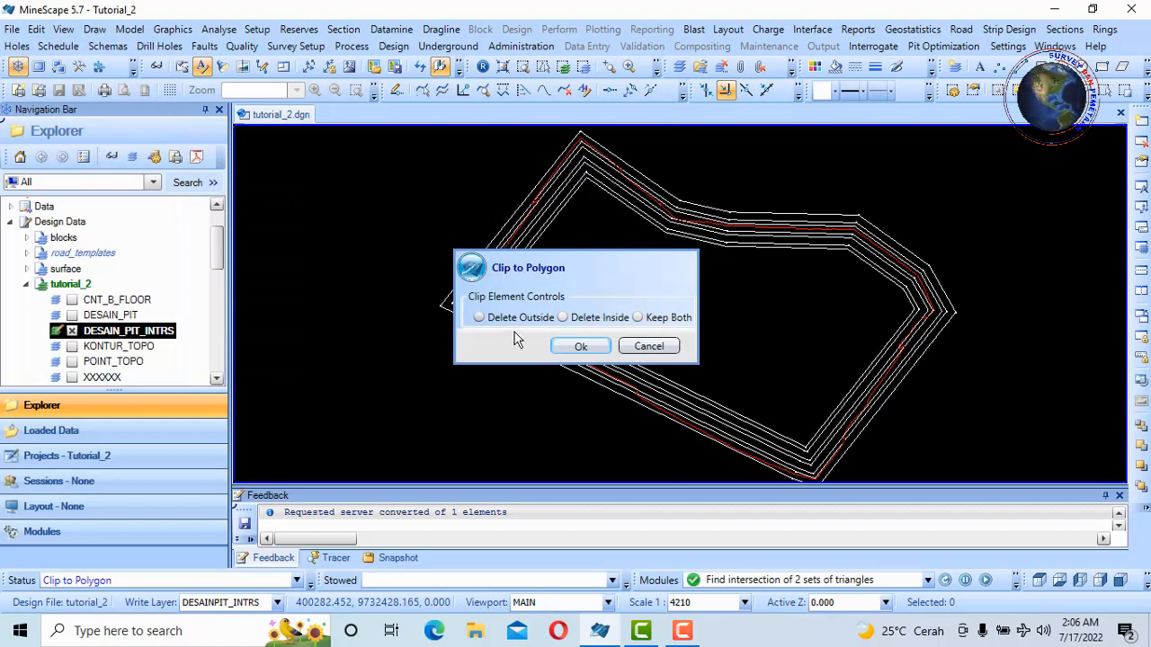
left_click(480, 318)
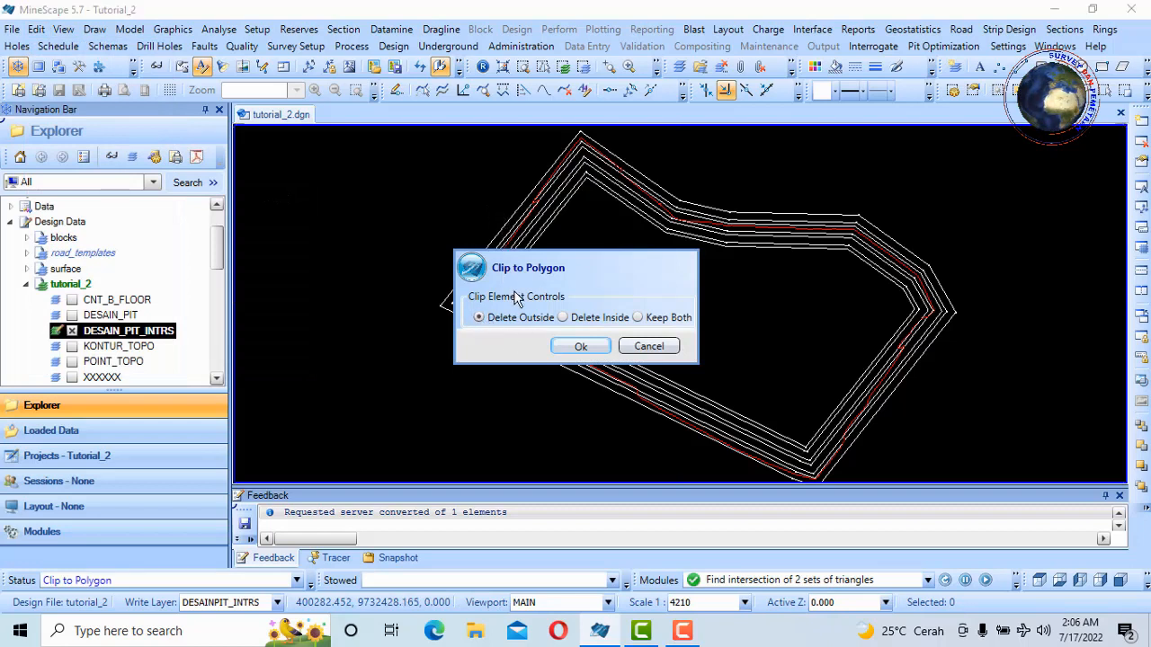
left_click(581, 348)
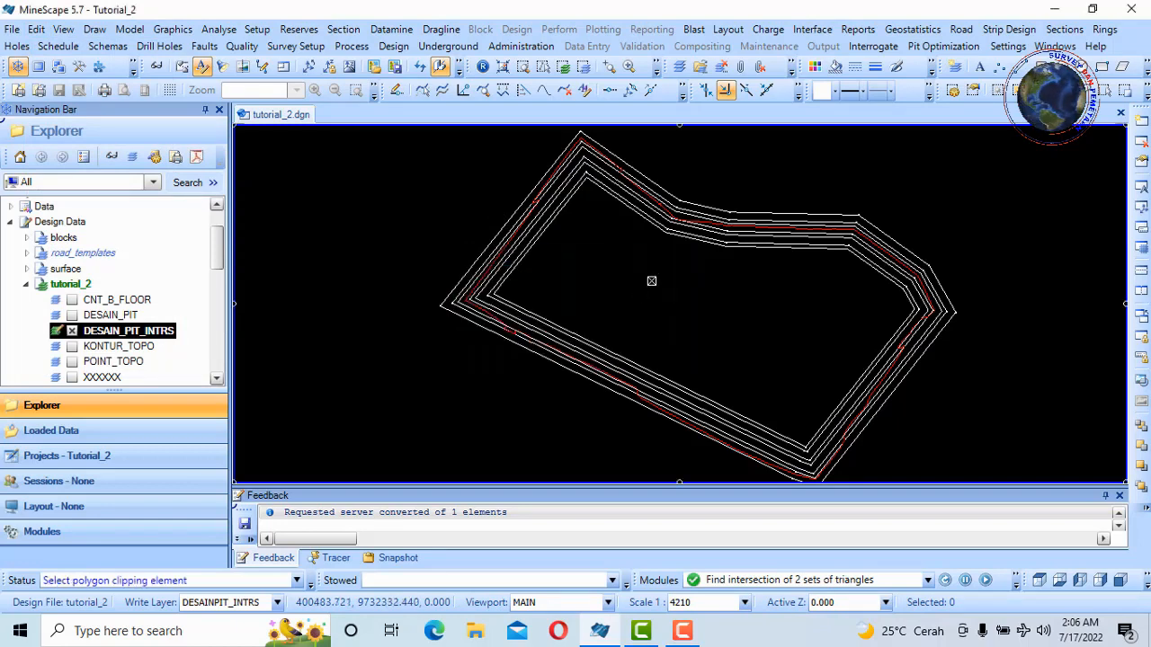
scroll(606, 385, "up", 3)
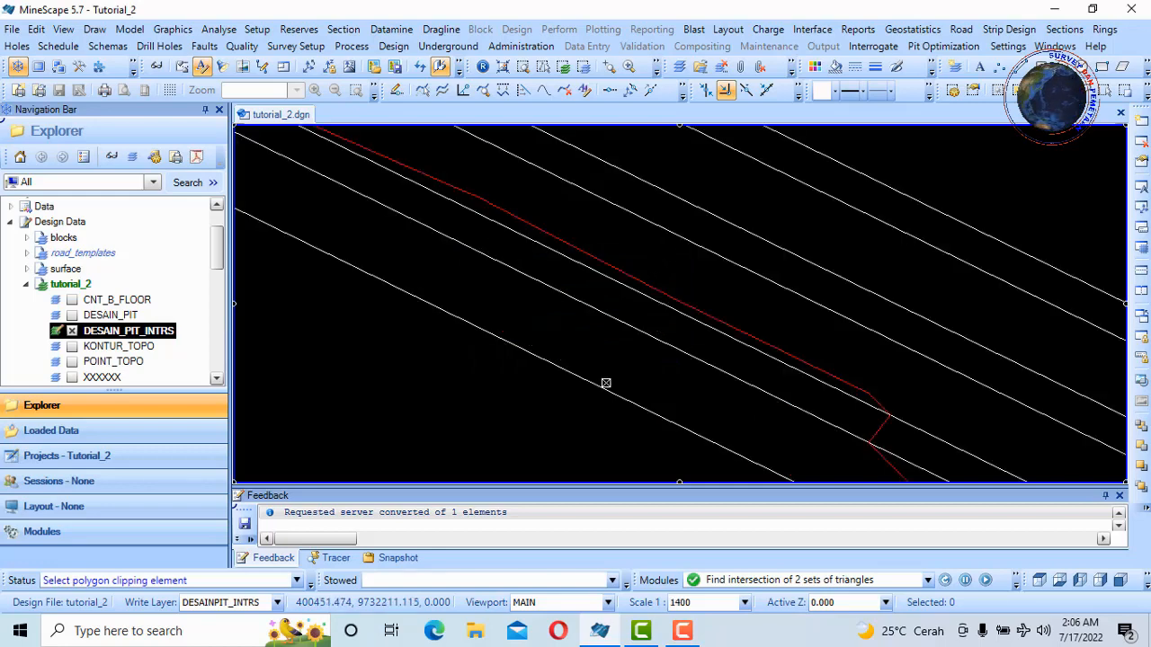
scroll(511, 228, "up", 2)
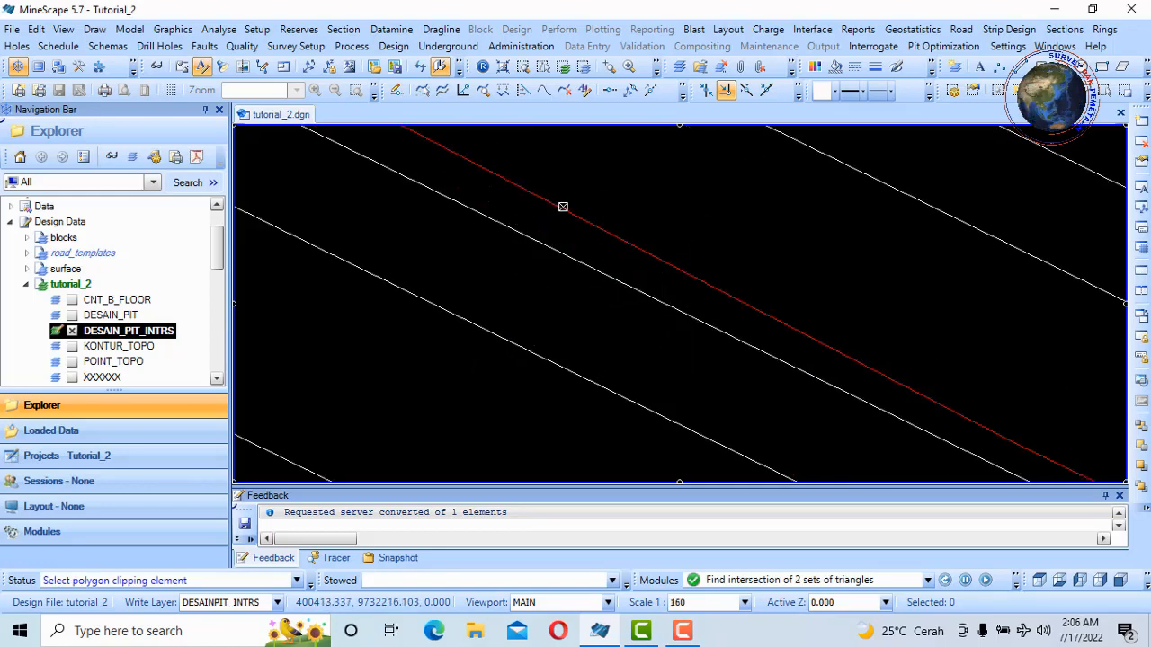
left_click(563, 210)
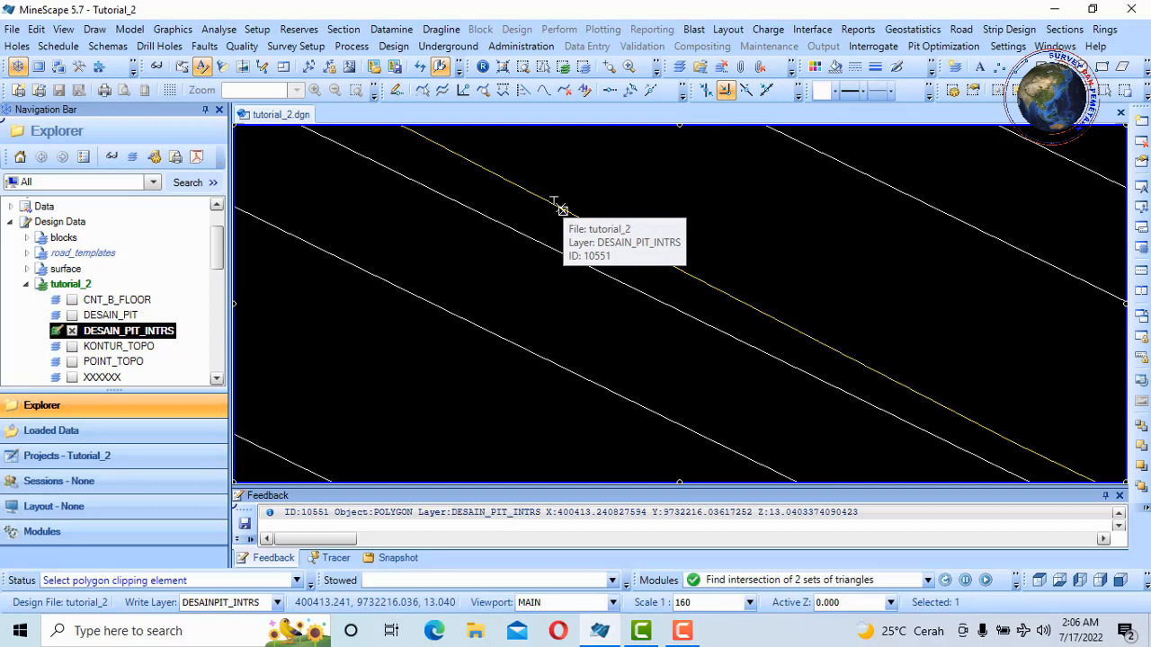
left_click(566, 218)
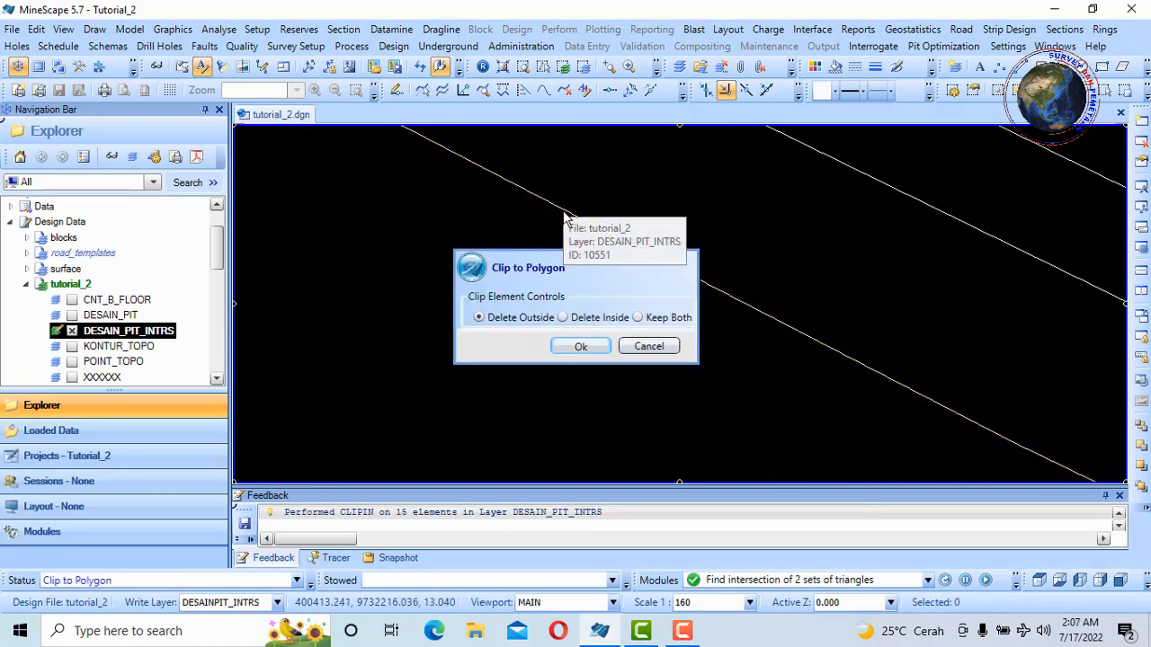
left_click(648, 353)
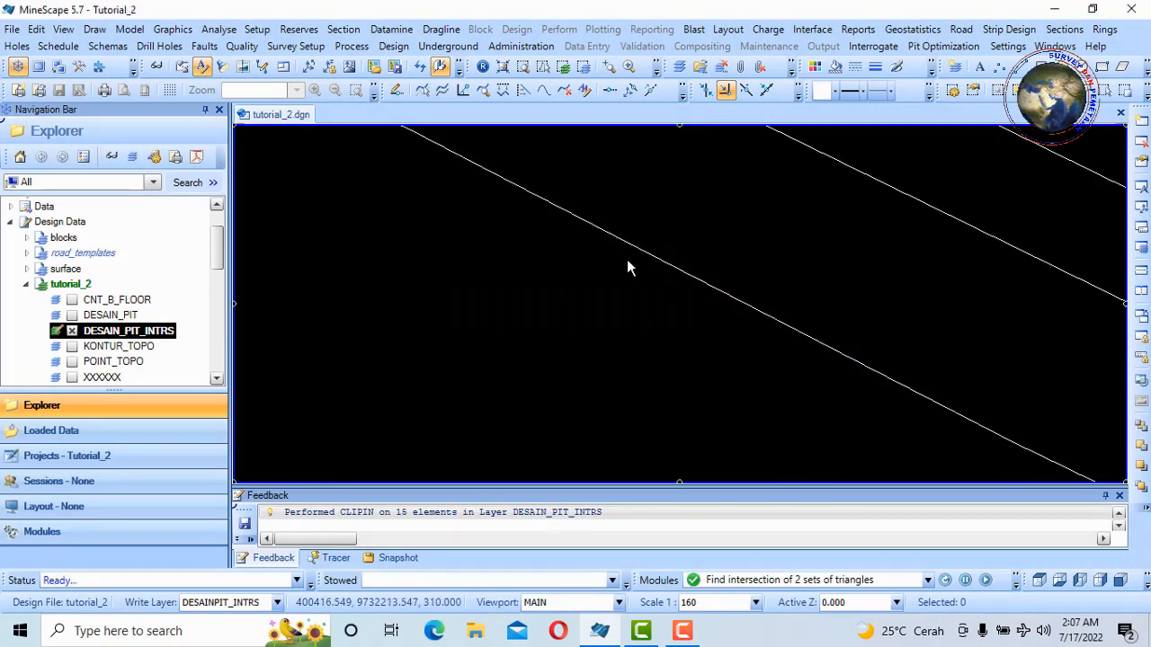
Inspect the clipped pit design around its outer edge, including the small notches along the intersection boundary.
scroll(617, 280, "down", 8)
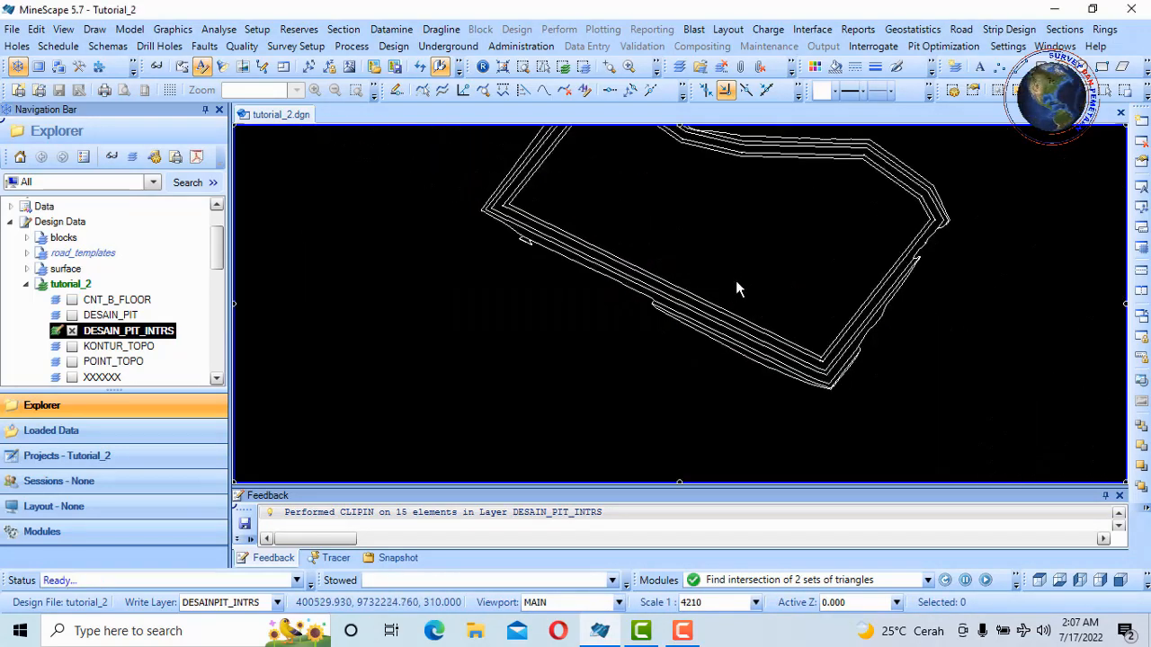
scroll(501, 205, "up", 3)
scroll(576, 329, "up", 3)
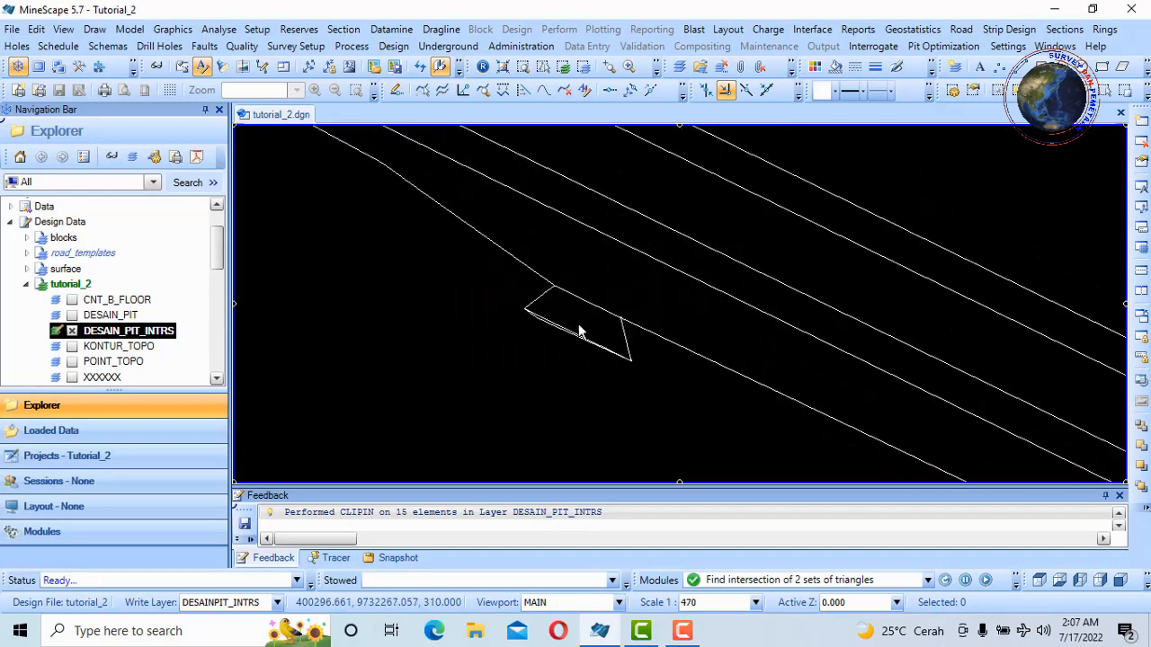
scroll(580, 327, "down", 6)
scroll(687, 171, "up", 6)
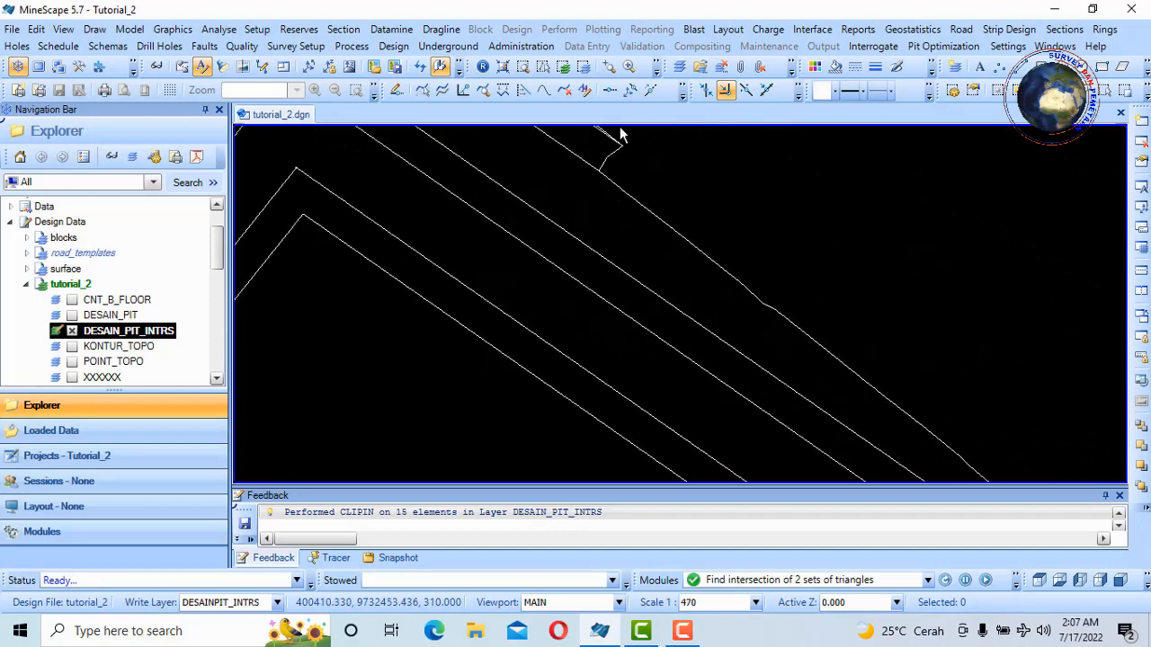
scroll(630, 196, "down", 3)
scroll(616, 192, "down", 3)
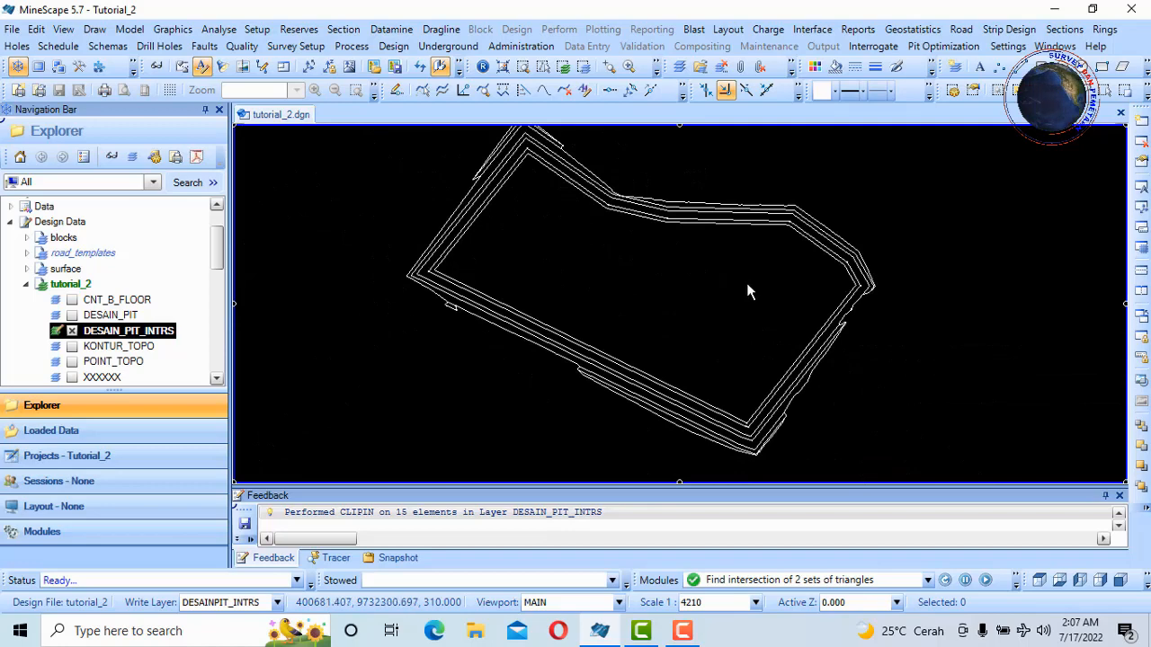
scroll(769, 310, "down", 3)
scroll(751, 303, "up", 3)
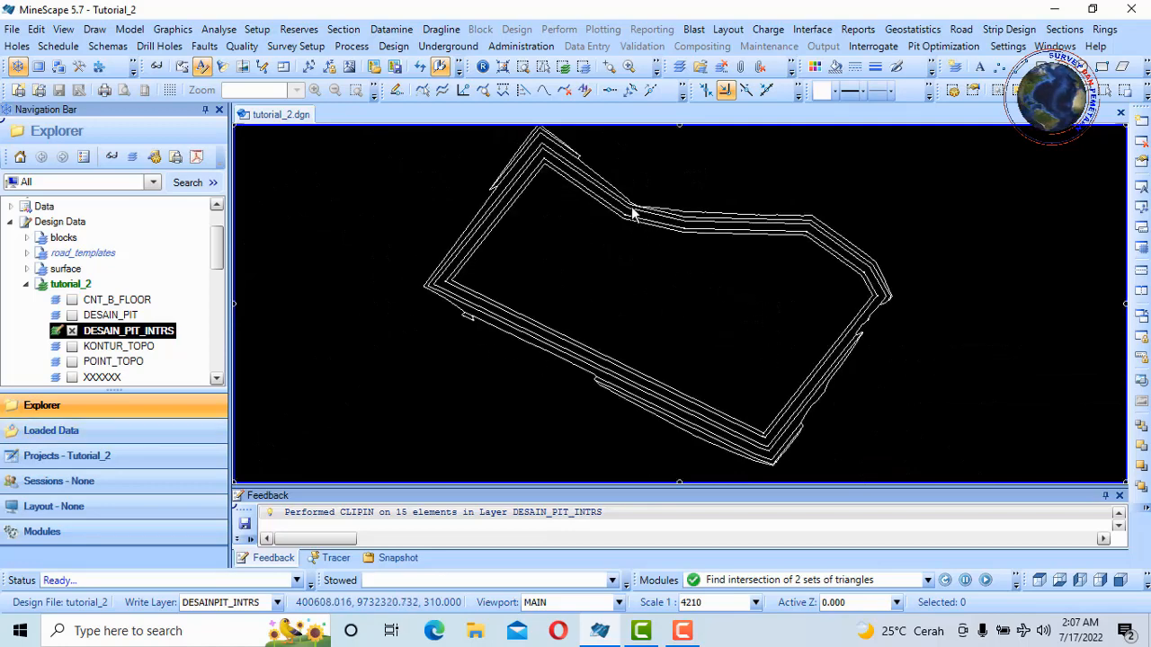
scroll(590, 159, "up", 3)
scroll(609, 385, "down", 3)
scroll(625, 322, "up", 6)
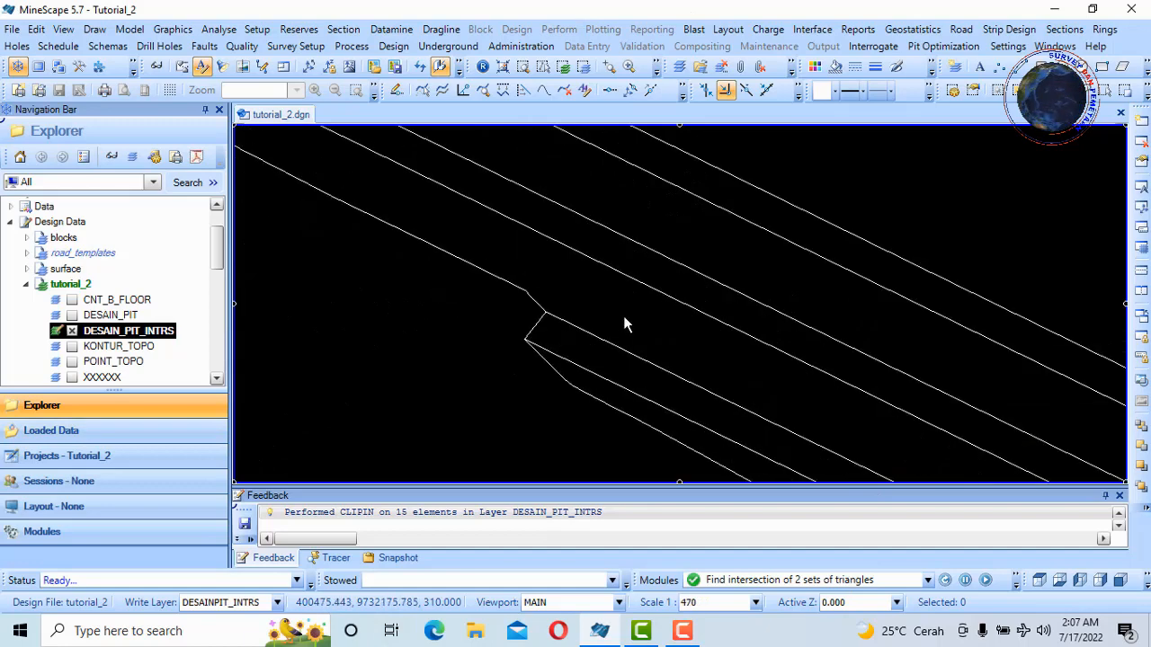
Examine the offset between the outer white lines and the red intersection polygon around the pit, zooming closely on the notch along its long side.
scroll(625, 322, "down", 6)
scroll(656, 220, "down", 3)
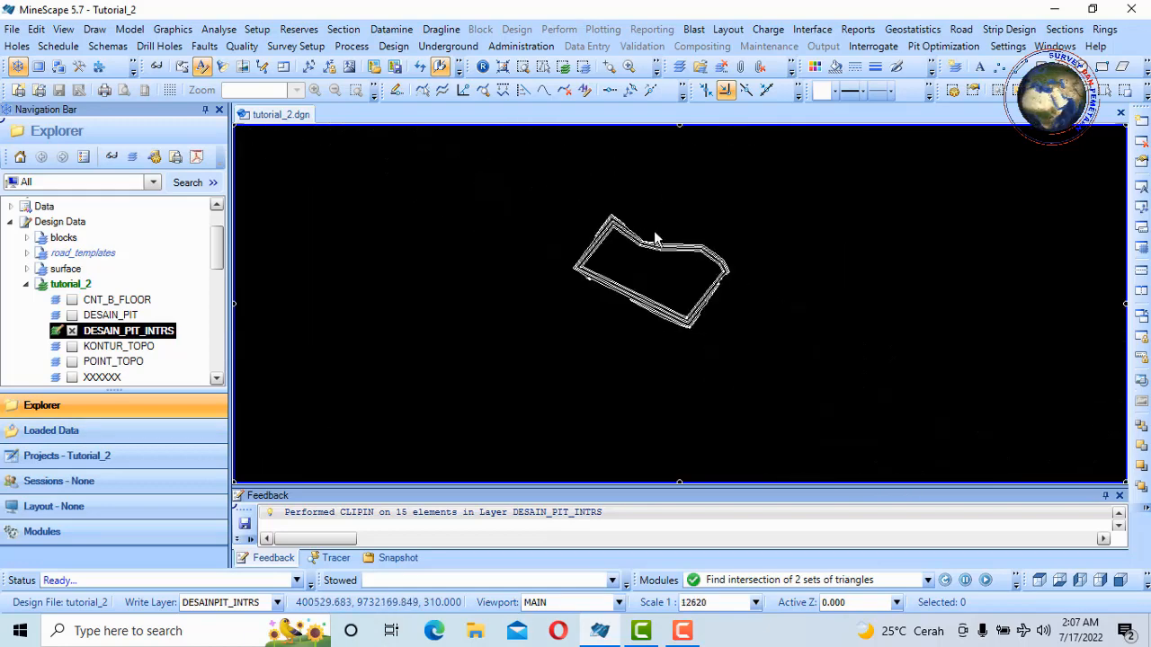
scroll(655, 231, "up", 3)
scroll(671, 273, "down", 3)
middle_click_drag(676, 280, 612, 242)
scroll(672, 211, "up", 3)
scroll(542, 257, "down", 1)
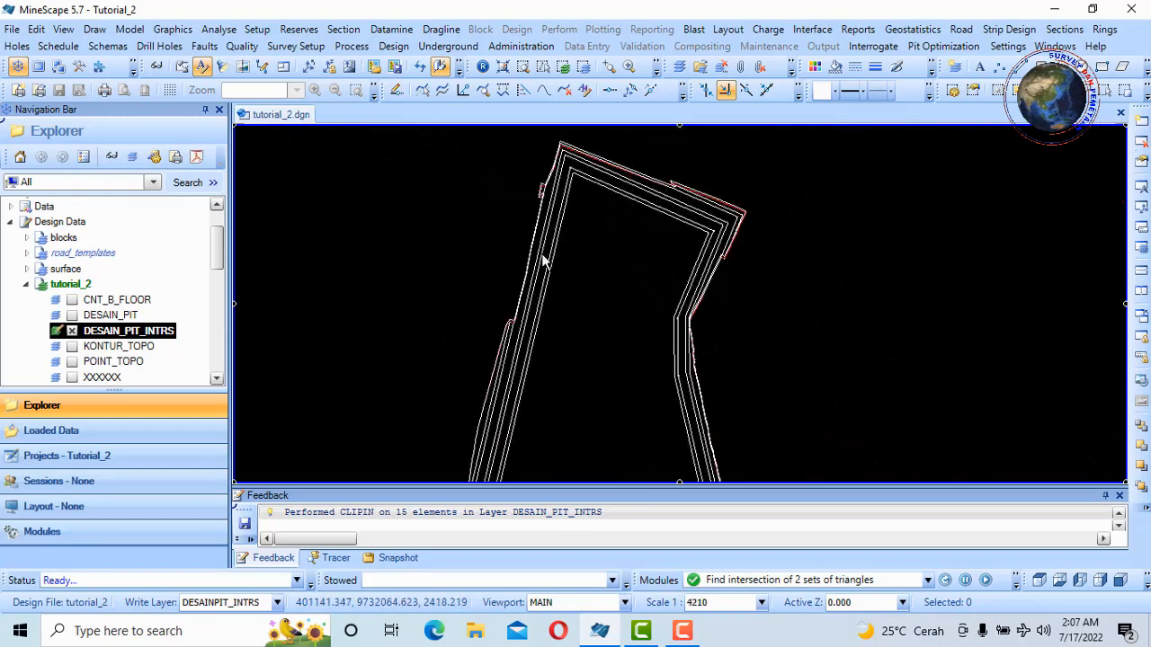
scroll(509, 329, "up", 1)
scroll(531, 297, "up", 2)
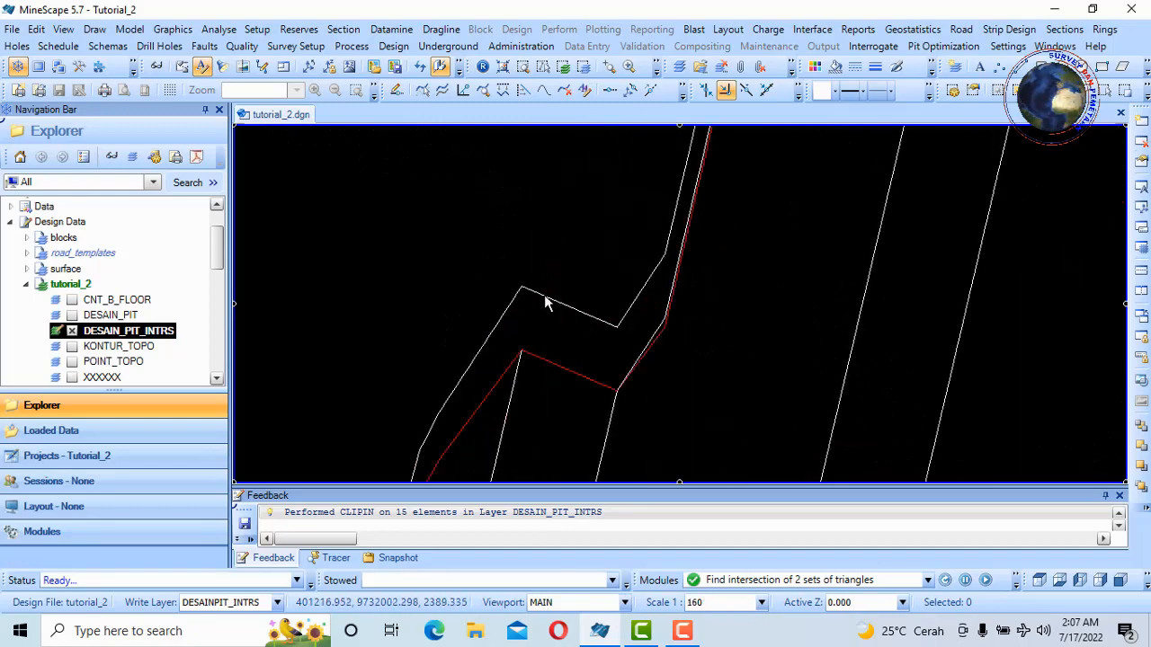
scroll(588, 236, "down", 2)
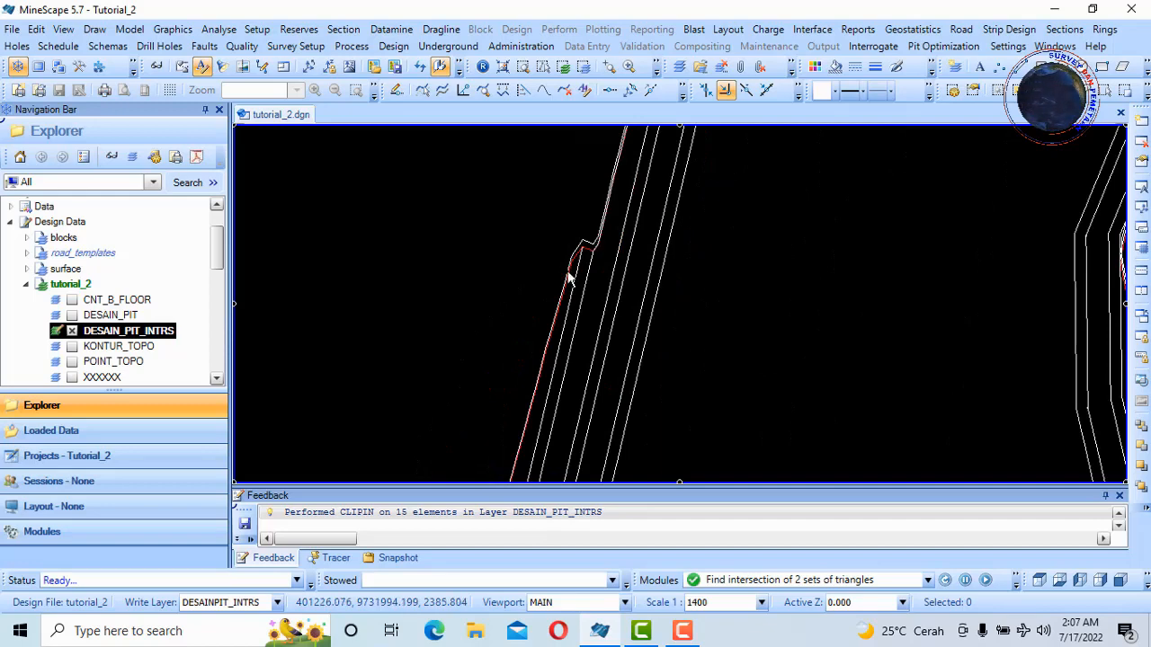
scroll(575, 265, "up", 2)
scroll(570, 271, "down", 2)
scroll(585, 243, "up", 2)
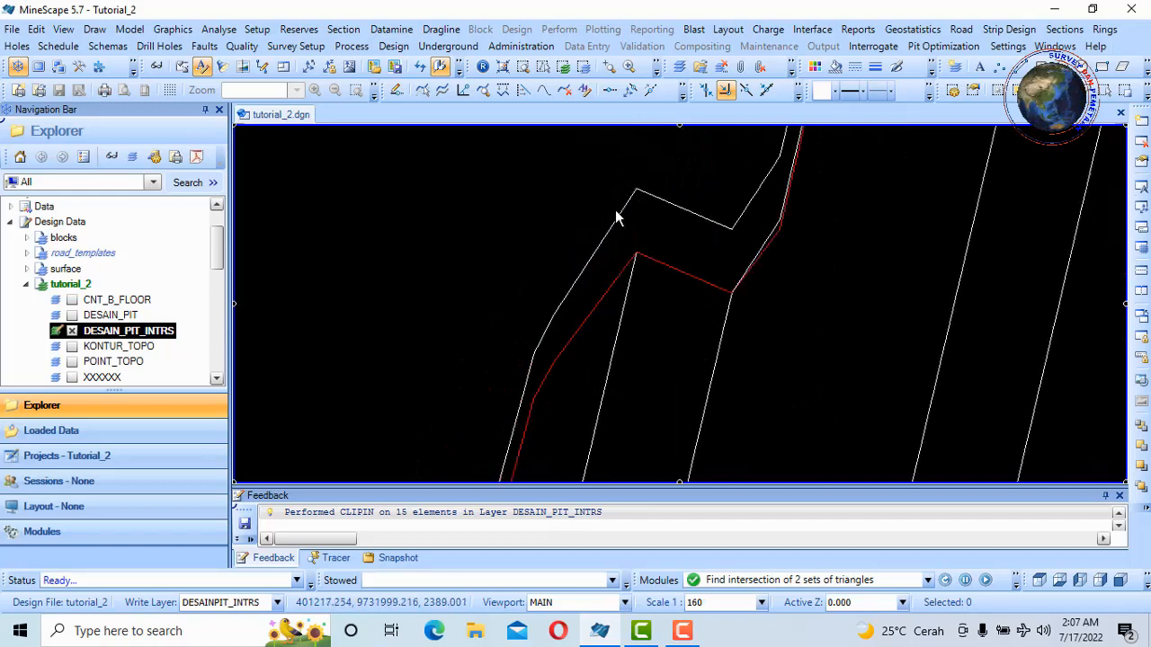
Use Segments Delete to remove segments of the outer white line beside the red boundary's notch.
left_click(36, 30)
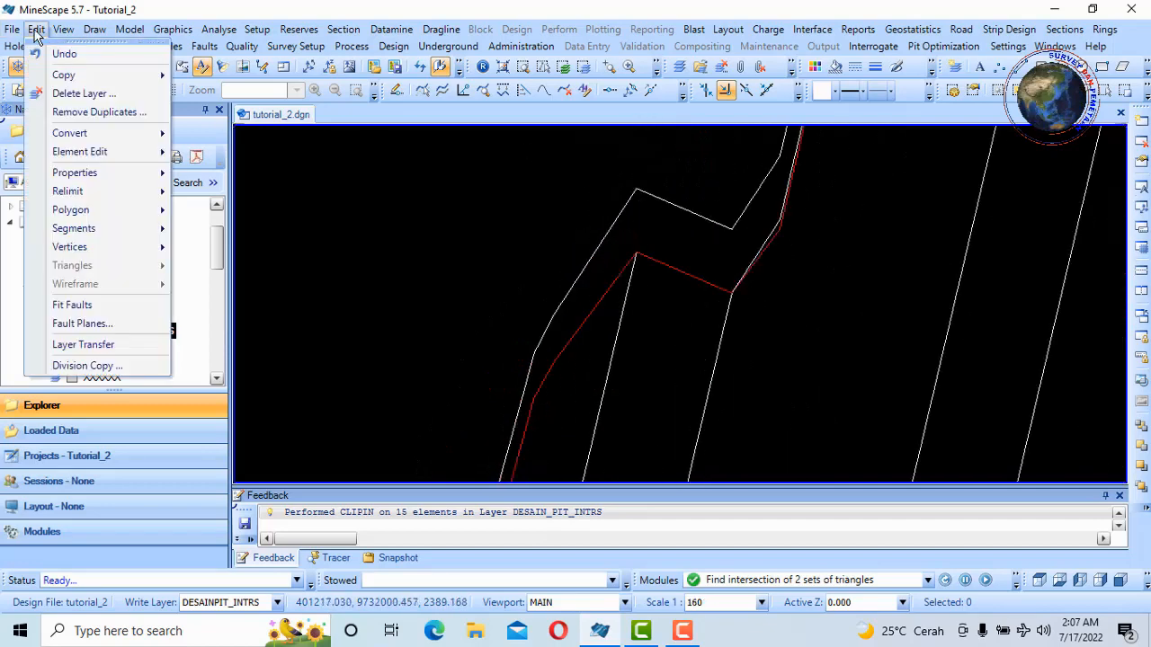
mouse_move(105, 234)
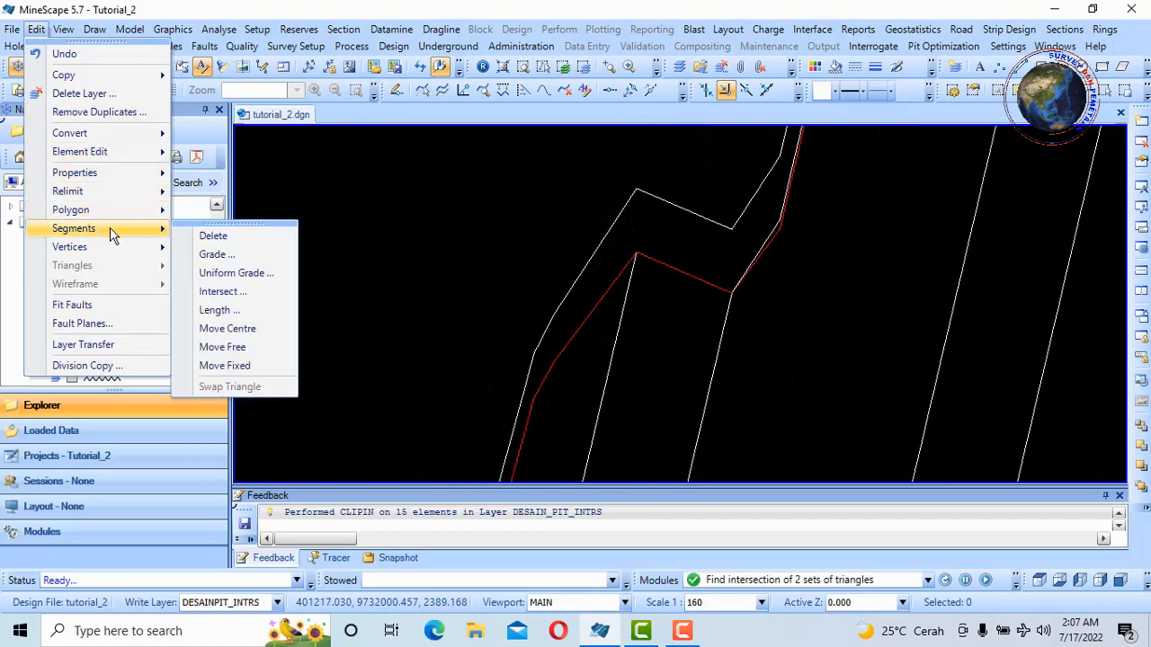
left_click(214, 236)
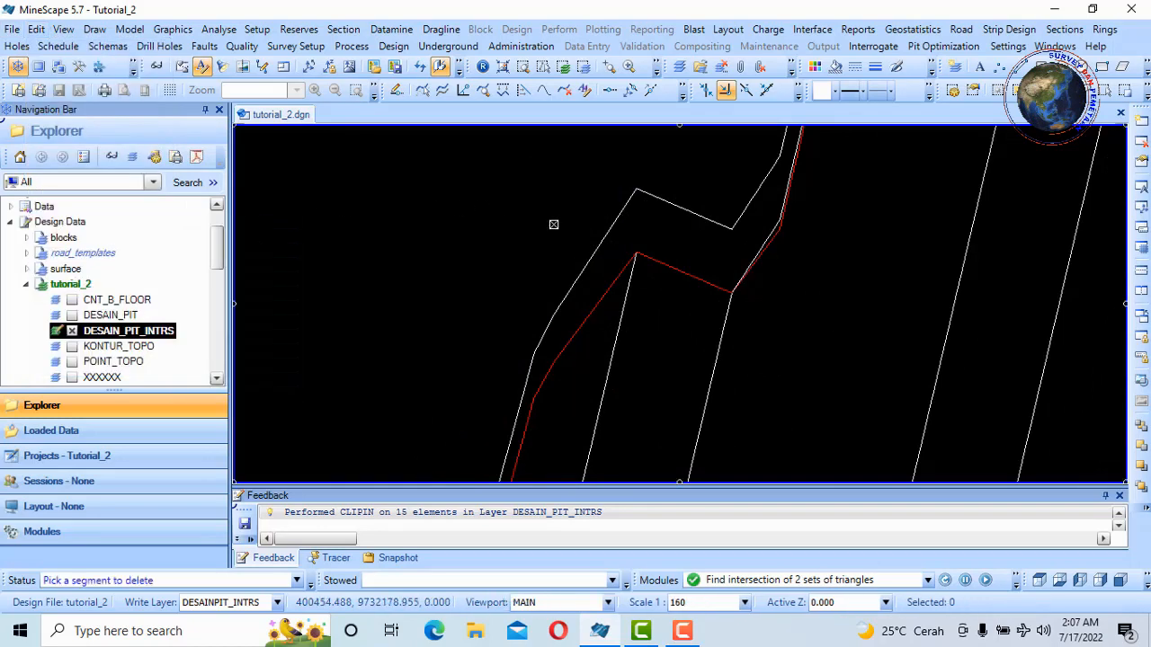
left_click(535, 350)
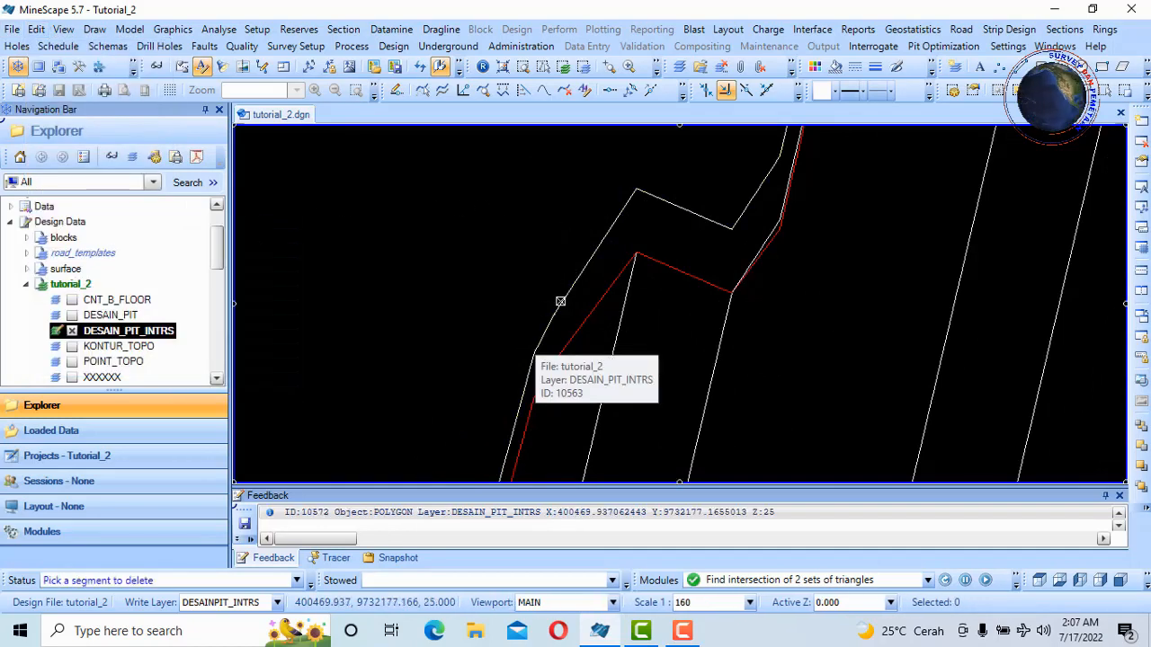
left_click(635, 192)
left_click(636, 192)
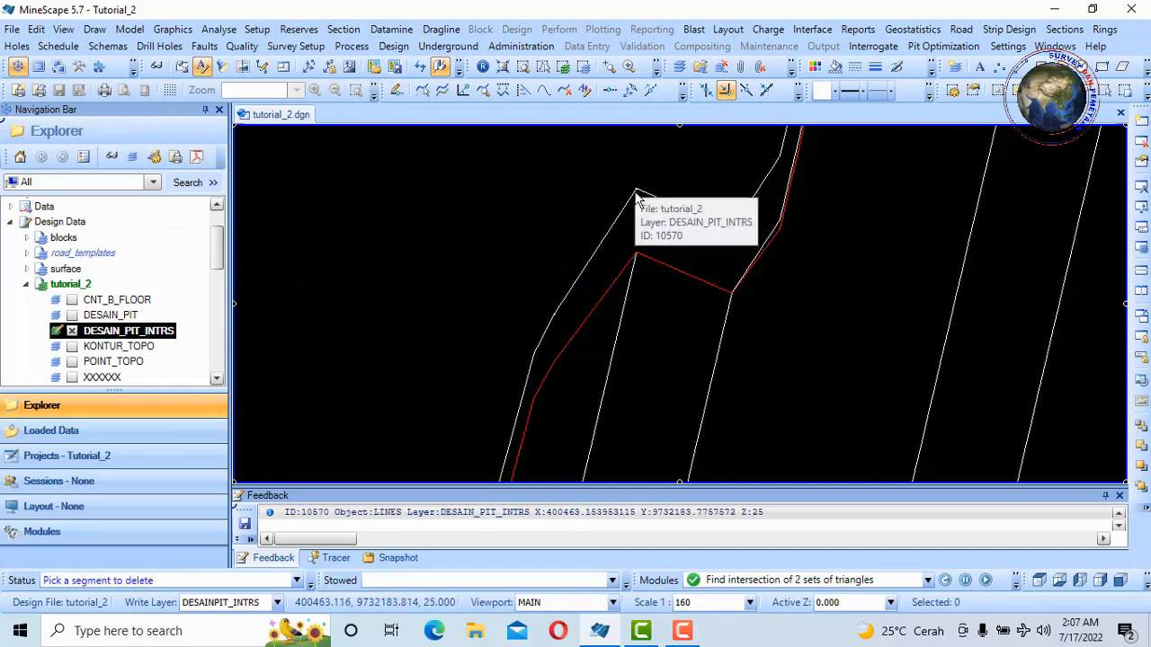
left_click(552, 316)
Separate the outer white line at the pit corner by deleting its segment just outside the red boundary.
scroll(574, 238, "down", 4)
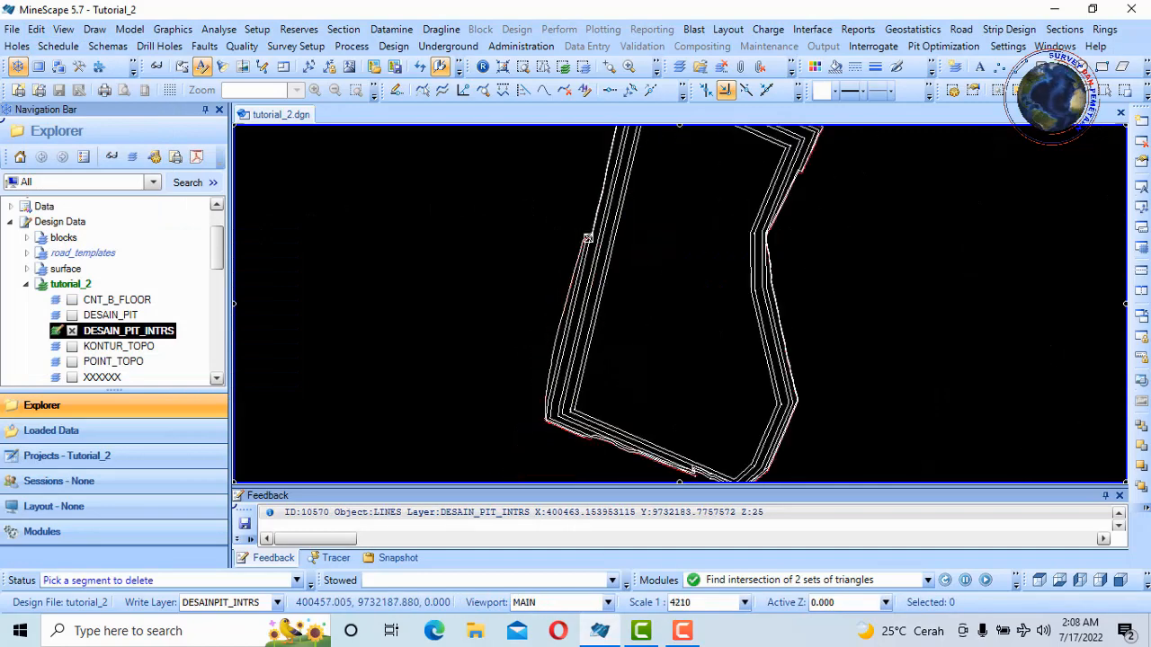
scroll(544, 413, "up", 5)
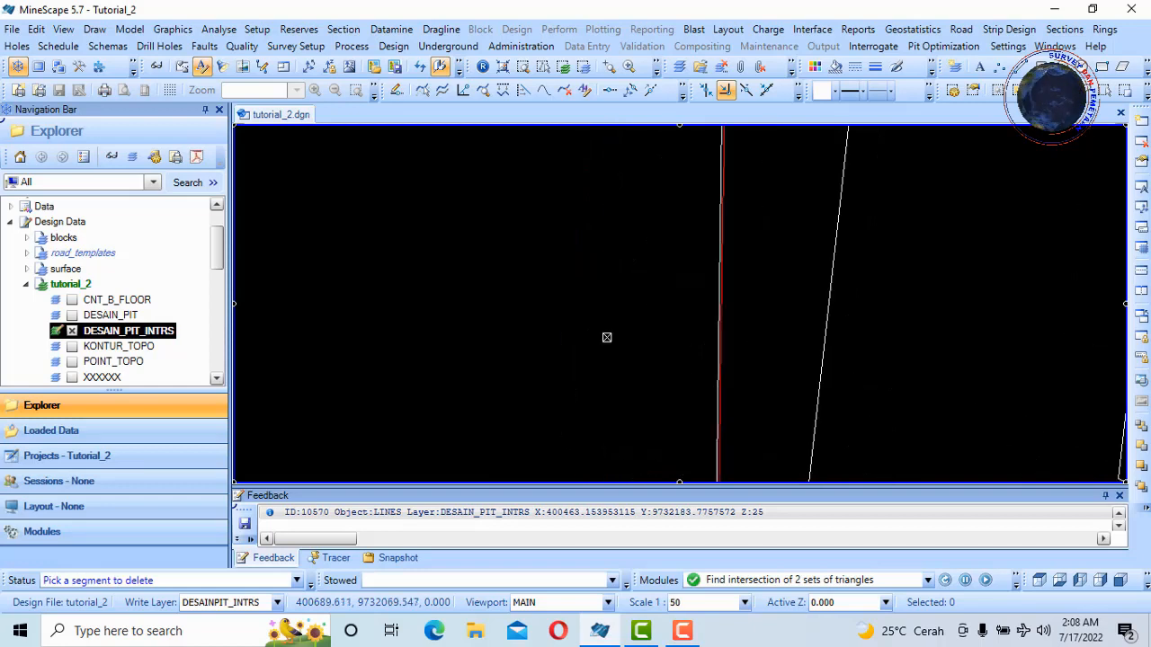
scroll(620, 369, "down", 2)
scroll(655, 393, "up", 4)
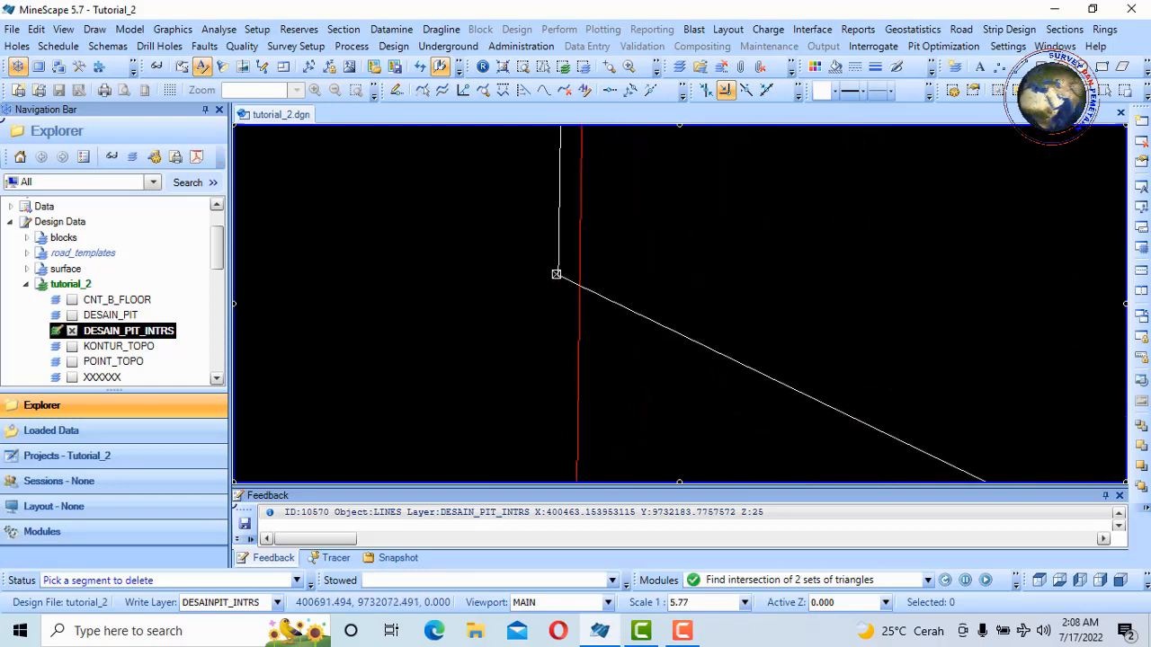
scroll(556, 274, "up", 2)
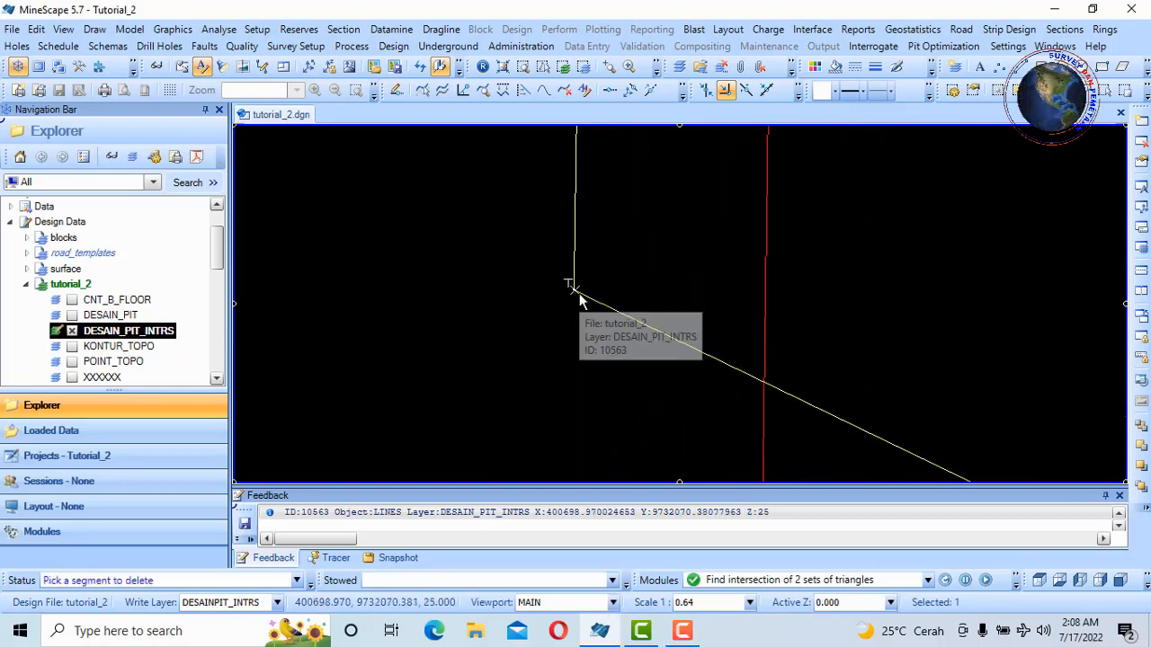
scroll(567, 311, "down", 4)
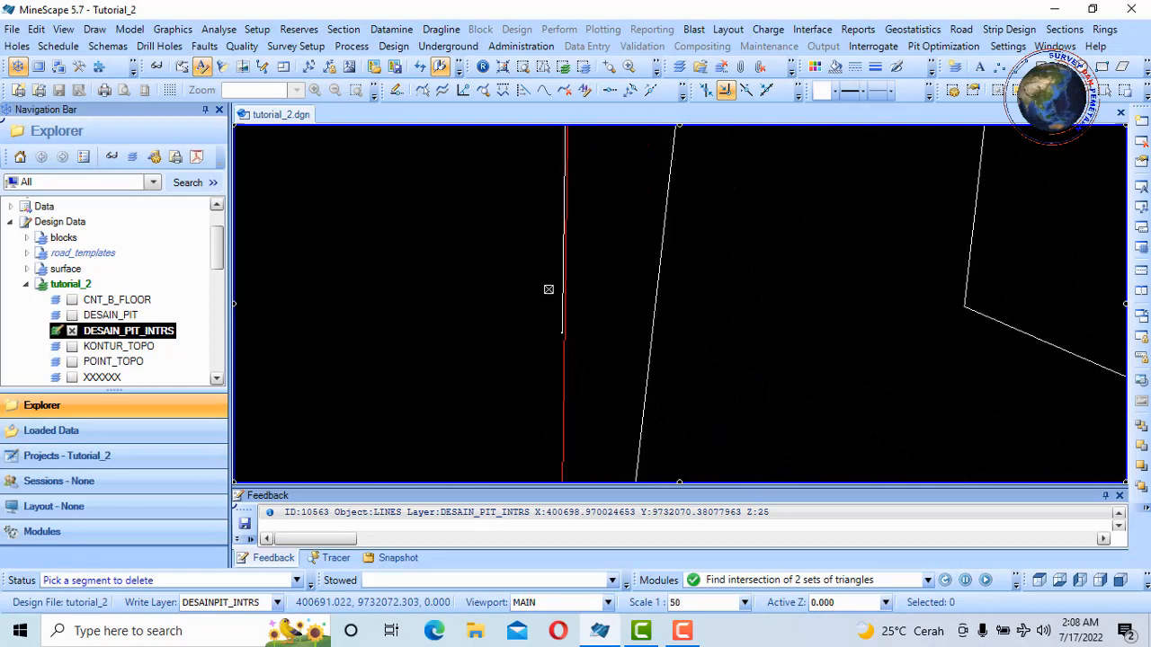
Delete the detached outer white lines running beside the red boundary between the pit corner and the notch.
scroll(553, 280, "up", 2)
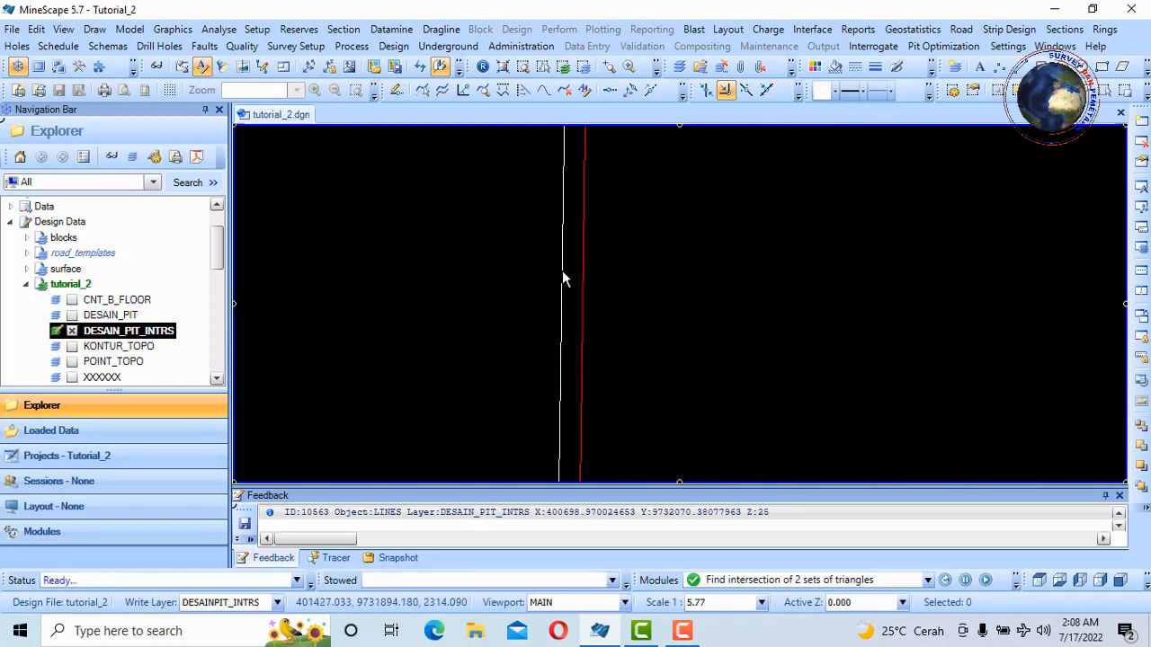
left_click(563, 272)
left_click(539, 358)
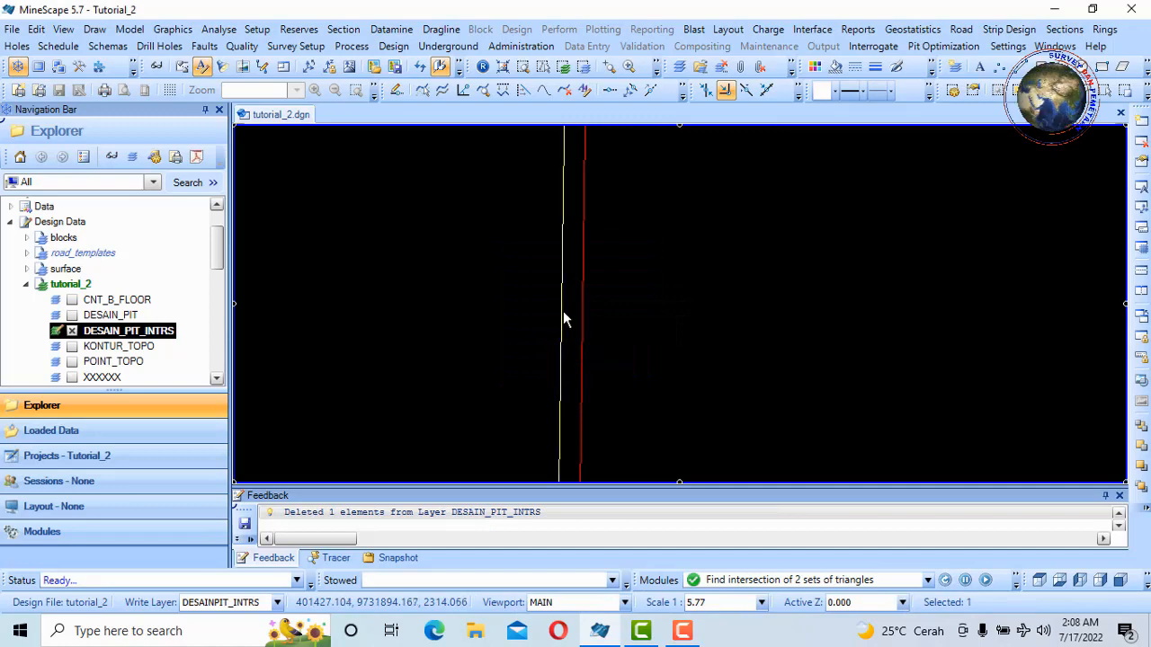
left_click(563, 317)
left_click(641, 253)
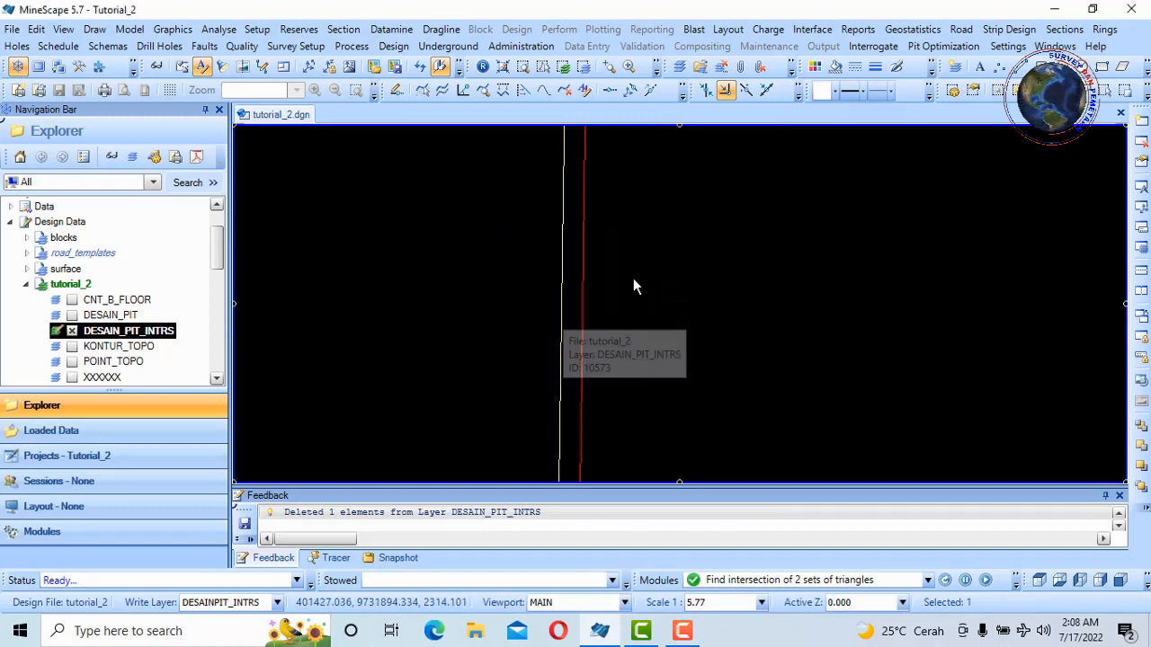
scroll(633, 278, "down", 6)
scroll(632, 183, "up", 1)
scroll(595, 163, "up", 2)
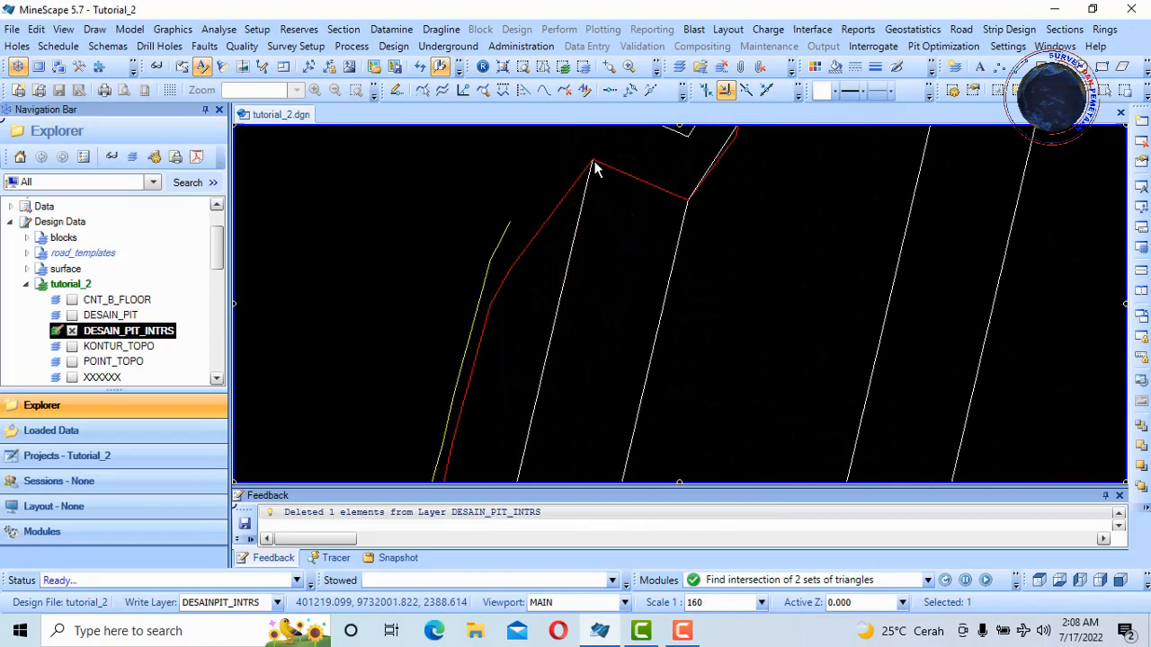
left_click(497, 235)
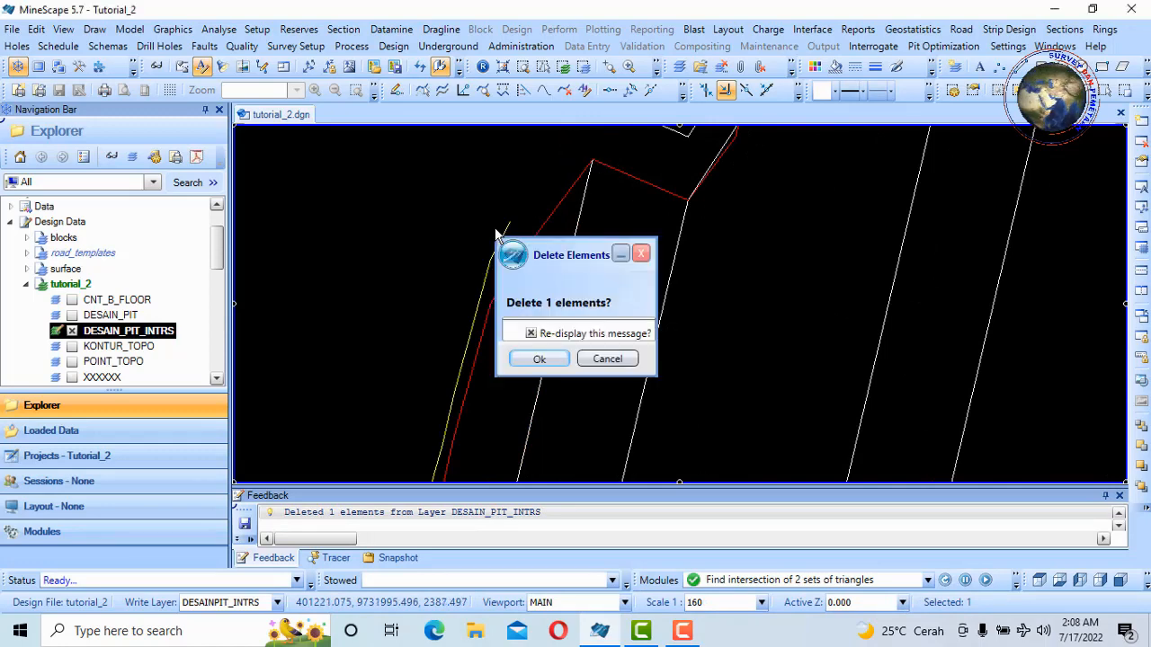
left_click(542, 357)
Examine the remaining outer white lines at the other notches and at the corners of the pit's short end.
scroll(567, 269, "down", 3)
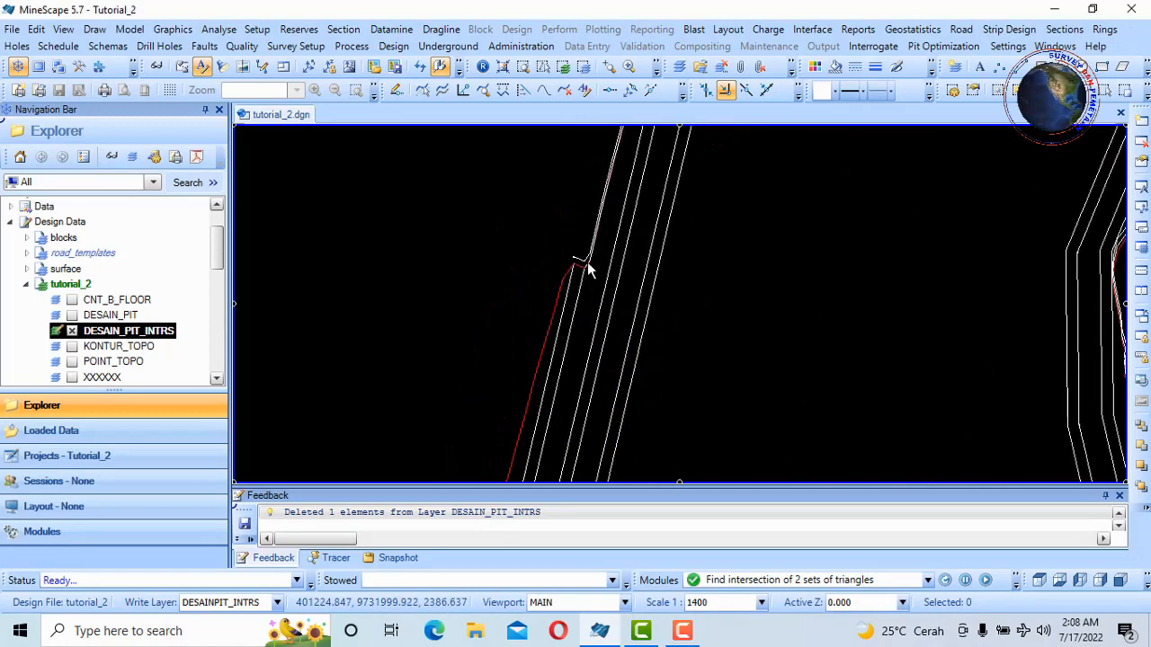
scroll(586, 250, "up", 3)
scroll(543, 336, "down", 5)
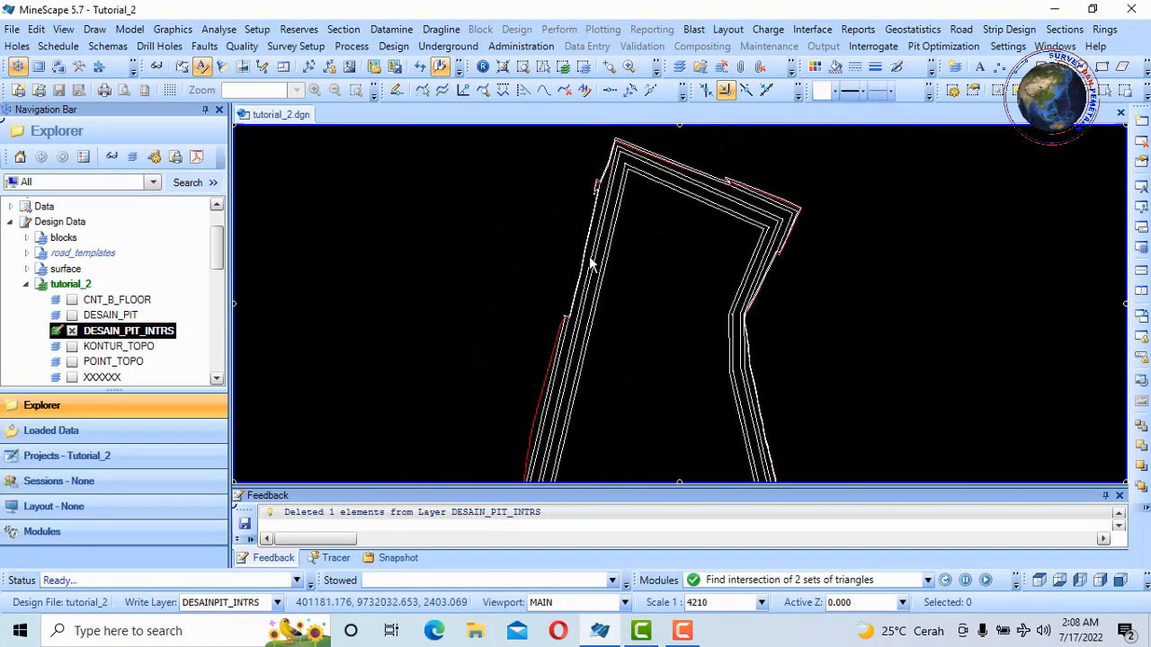
scroll(531, 286, "up", 5)
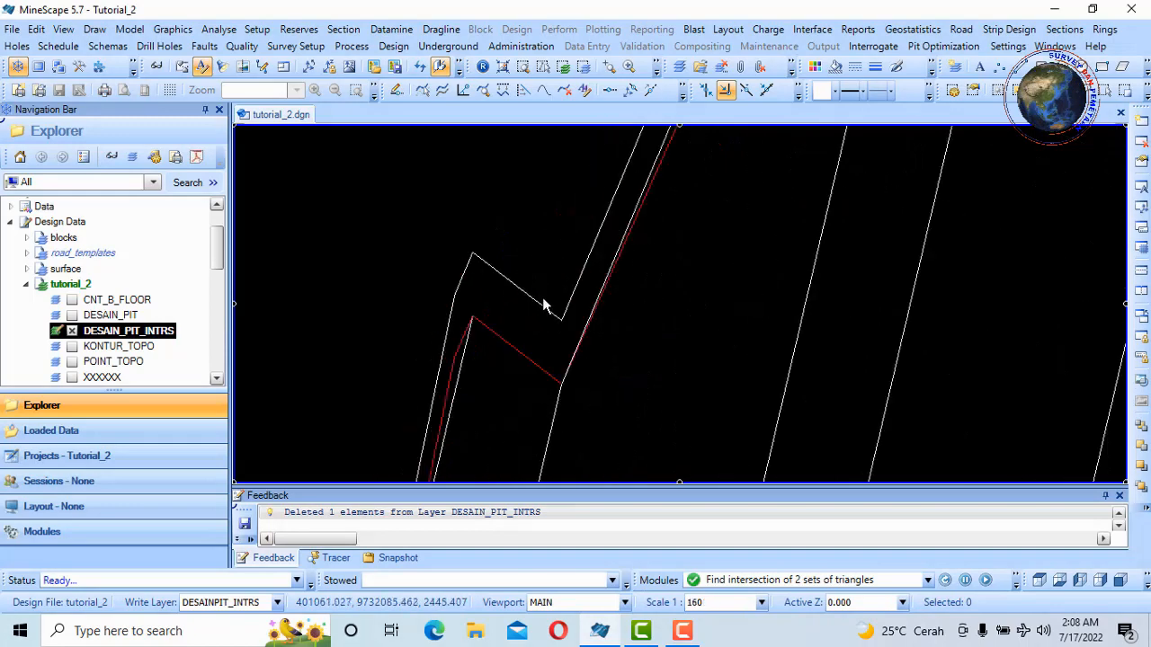
scroll(575, 234, "down", 4)
scroll(578, 193, "up", 3)
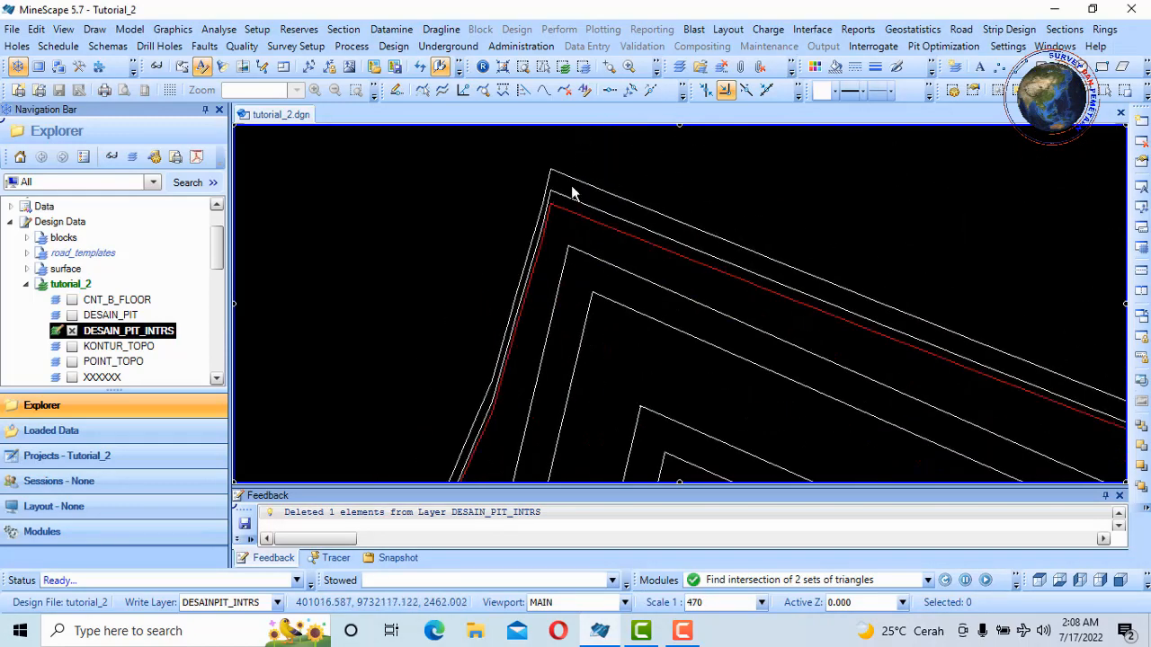
scroll(714, 249, "down", 2)
scroll(591, 236, "up", 4)
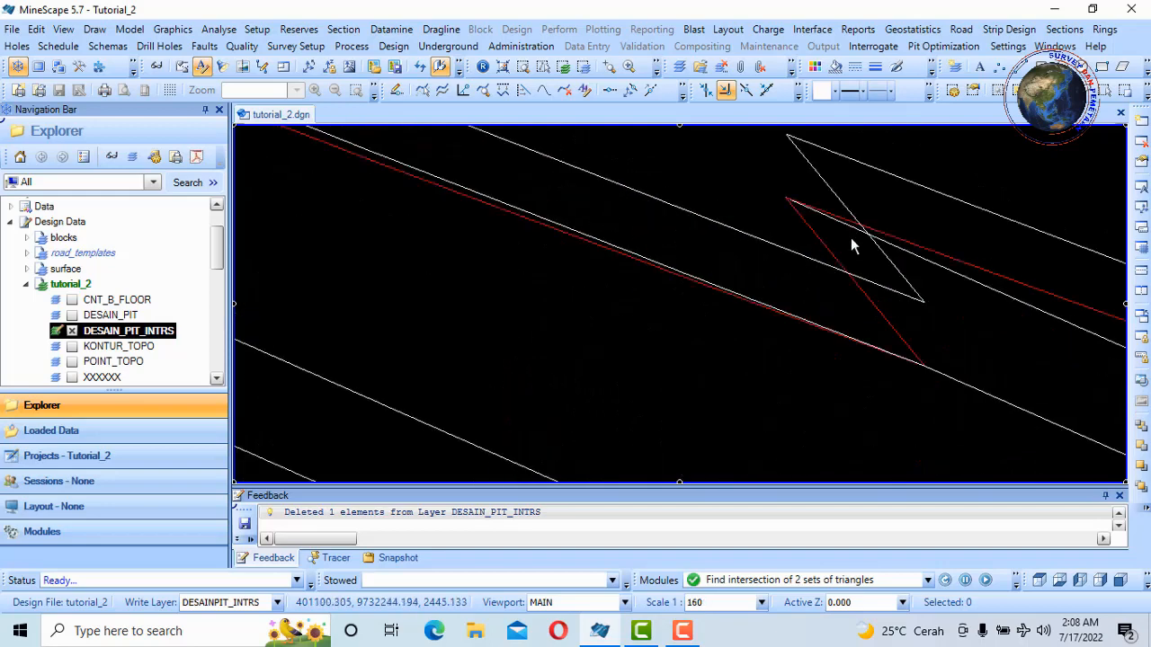
scroll(832, 236, "down", 4)
scroll(951, 362, "up", 4)
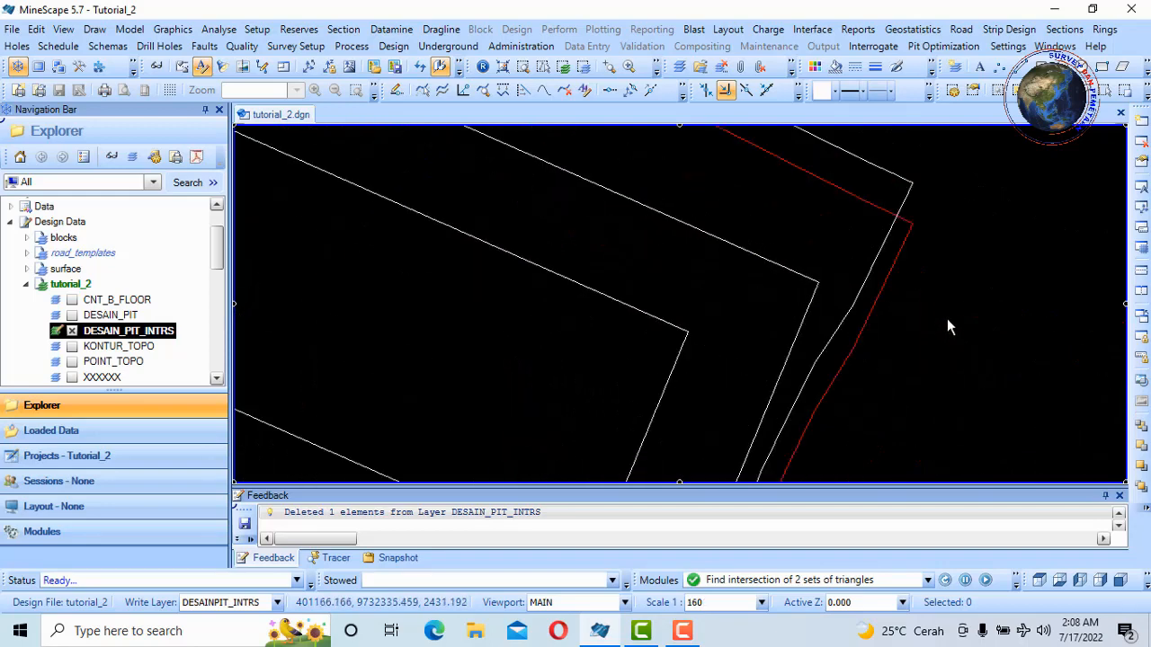
Use Segments Delete to split the outer white lines at the sharp corner of the pit's short end.
left_click(36, 29)
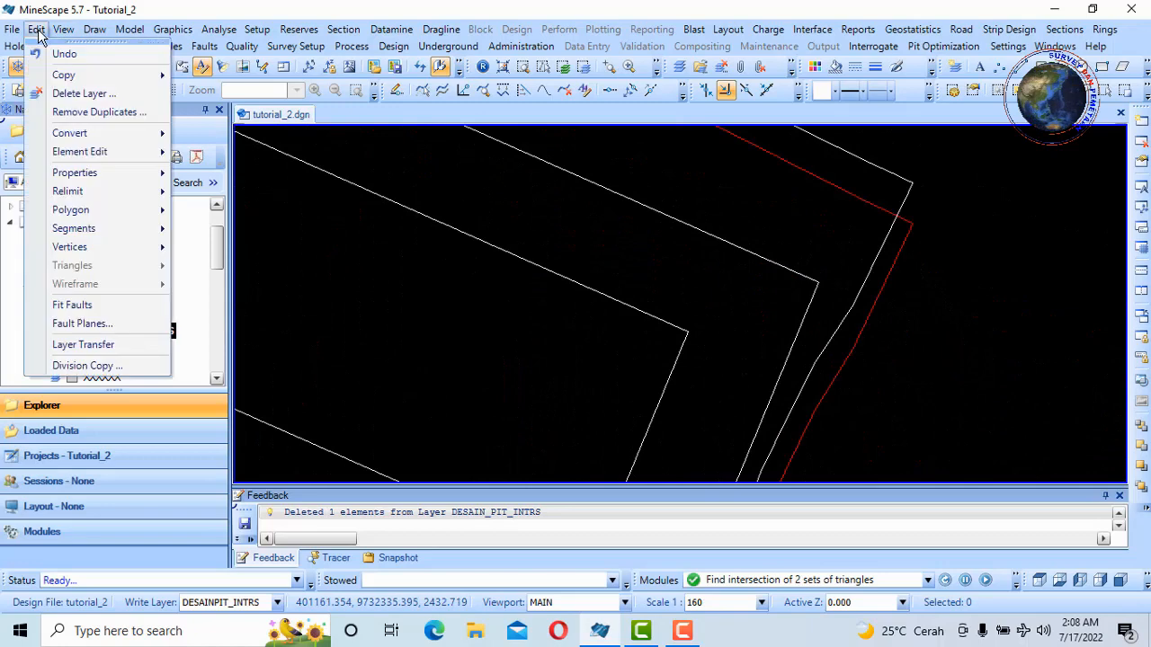
mouse_move(104, 230)
left_click(212, 233)
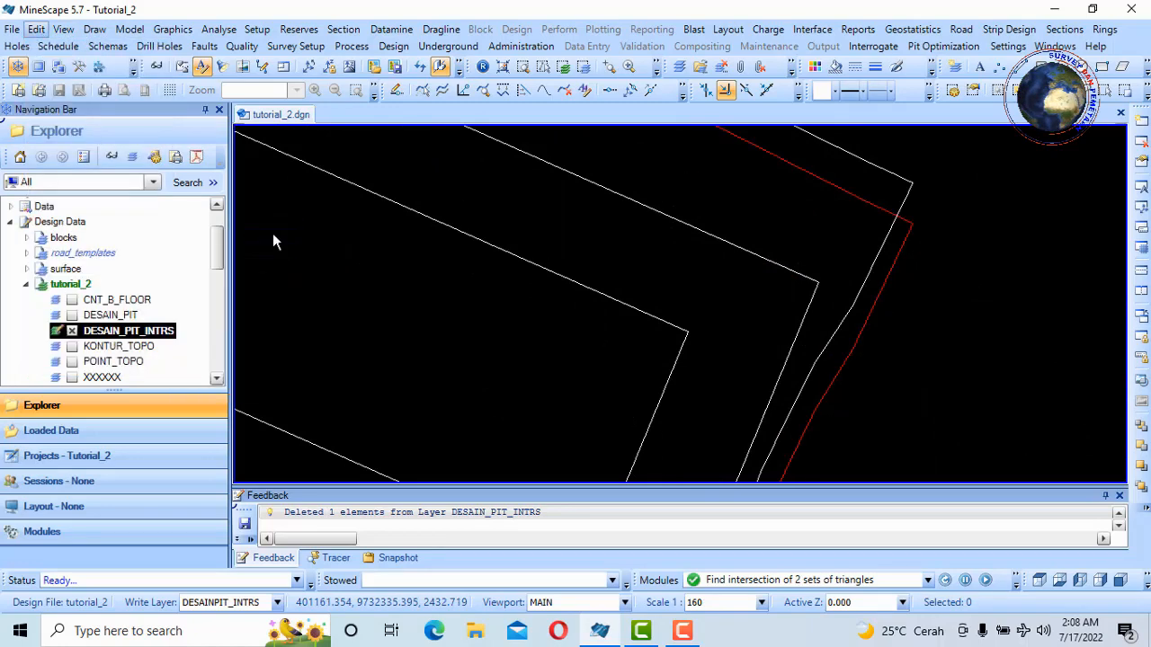
scroll(895, 191, "up", 2)
left_click(932, 172)
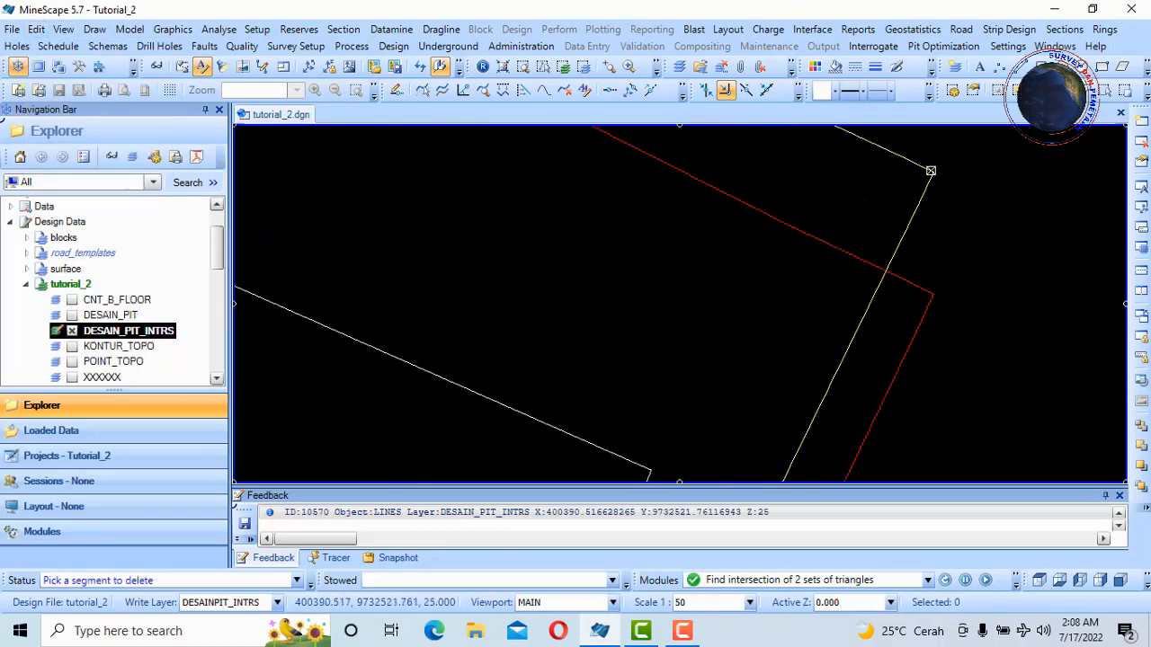
scroll(931, 225, "down", 2)
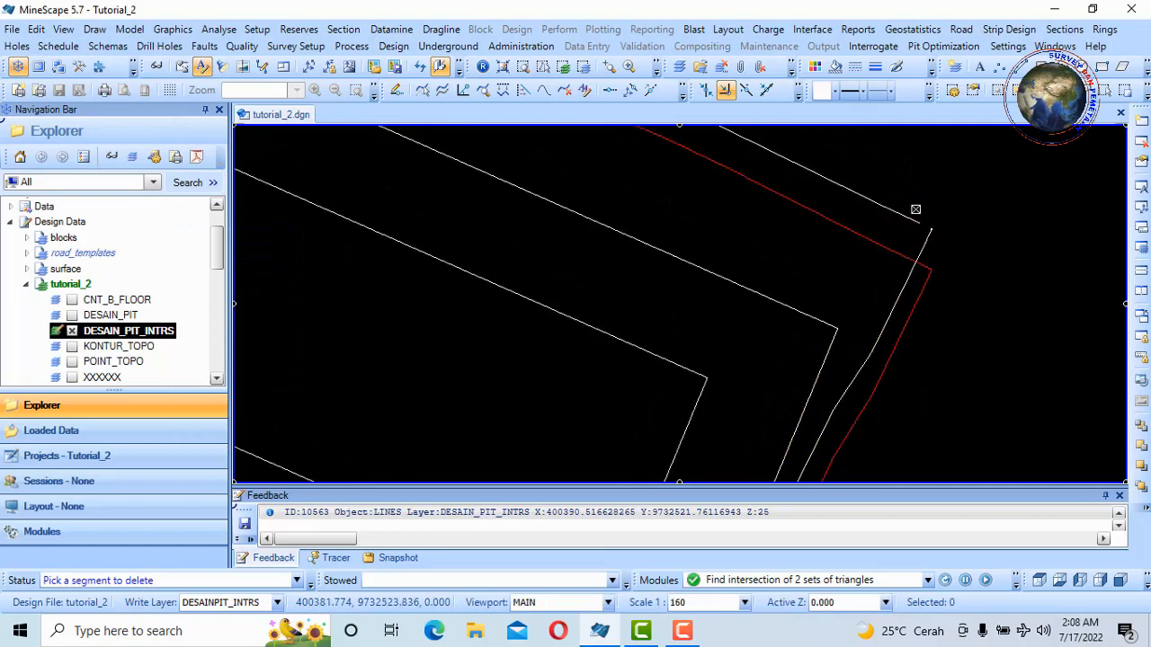
Delete the detached outer white lines running parallel to the red boundary along the pit's short end.
scroll(899, 238, "down", 2)
left_click(906, 250)
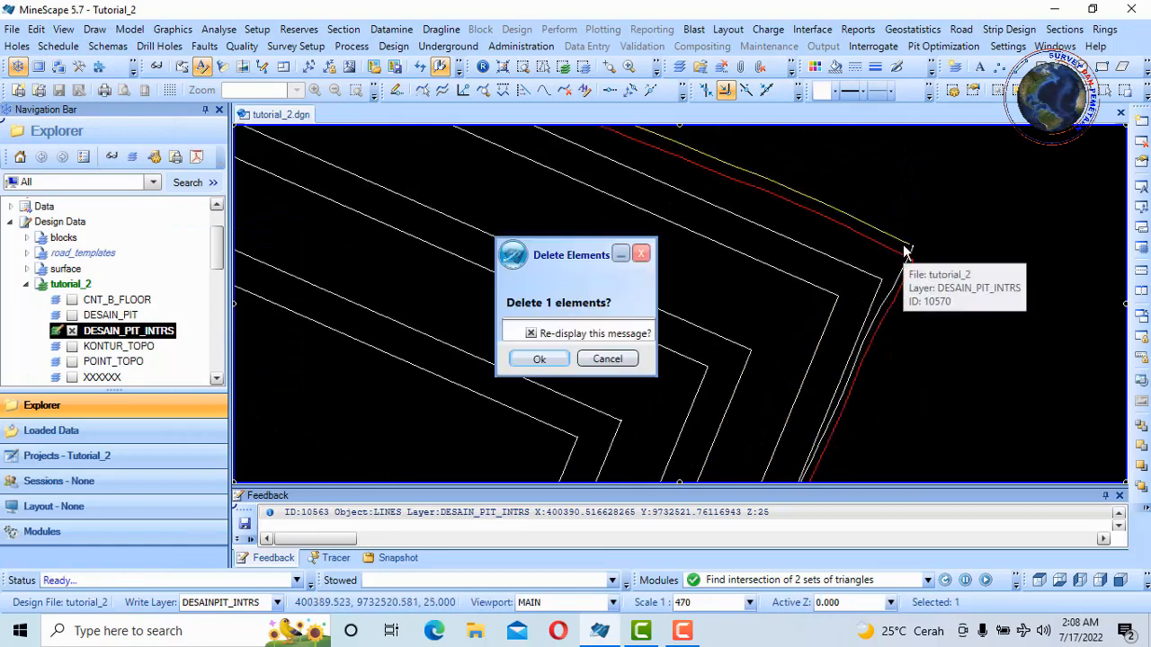
key("Return")
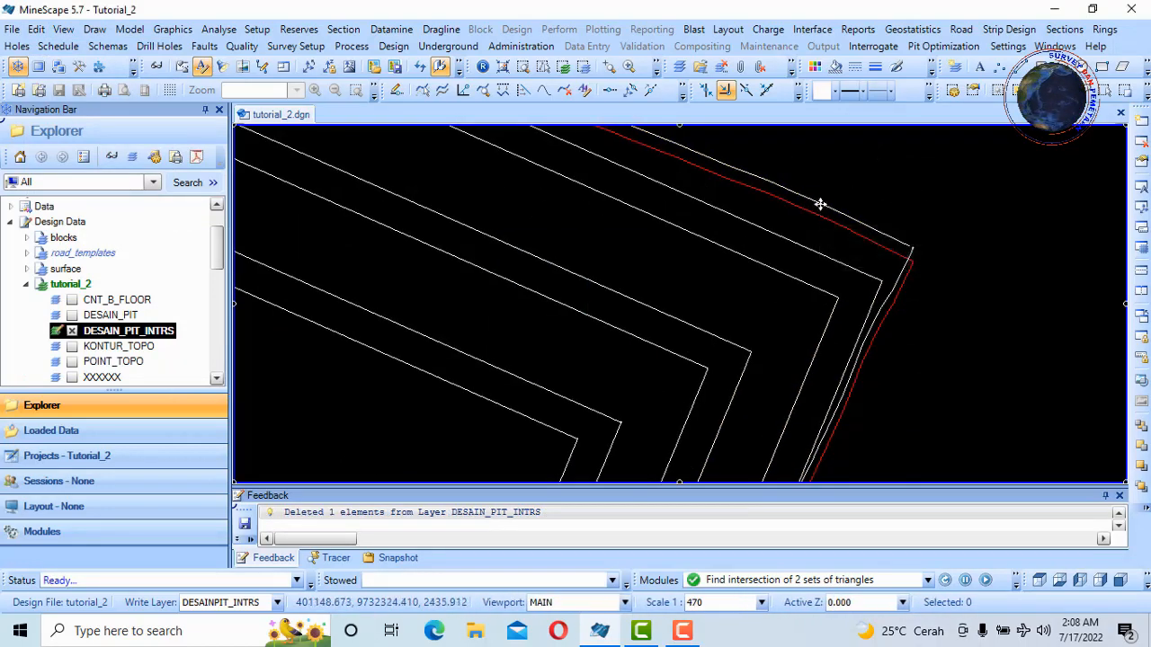
left_click(826, 213)
left_click(543, 360)
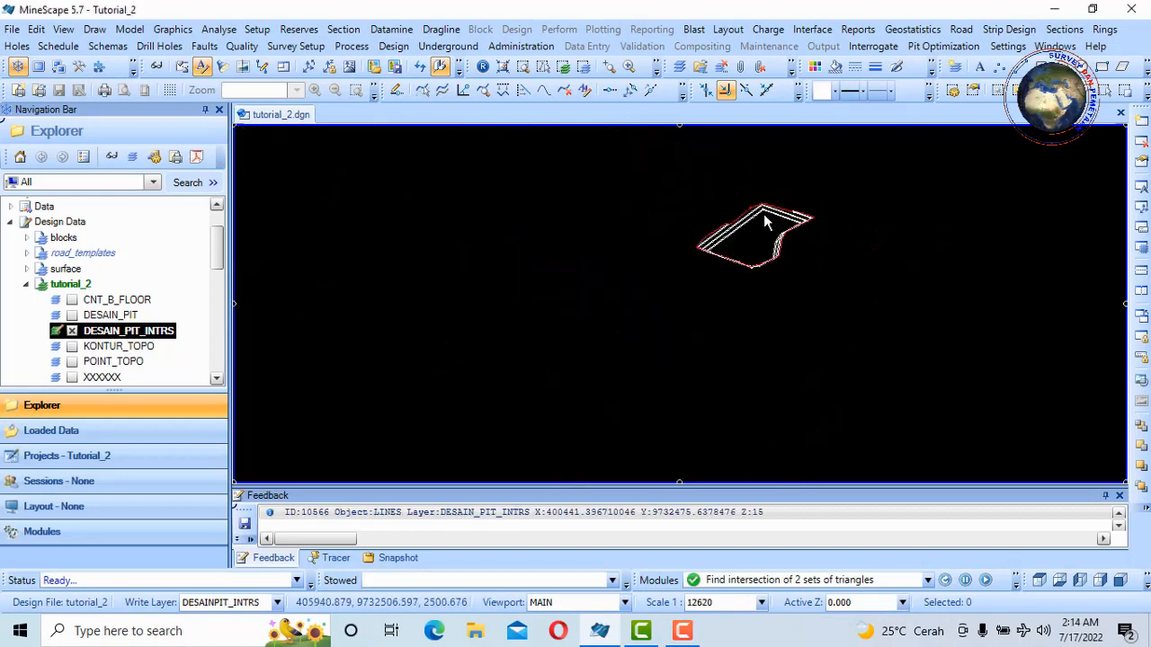
Check the cleaned pit design in the oblique view and reset it to plan view.
scroll(770, 219, "up", 3)
scroll(788, 203, "down", 2)
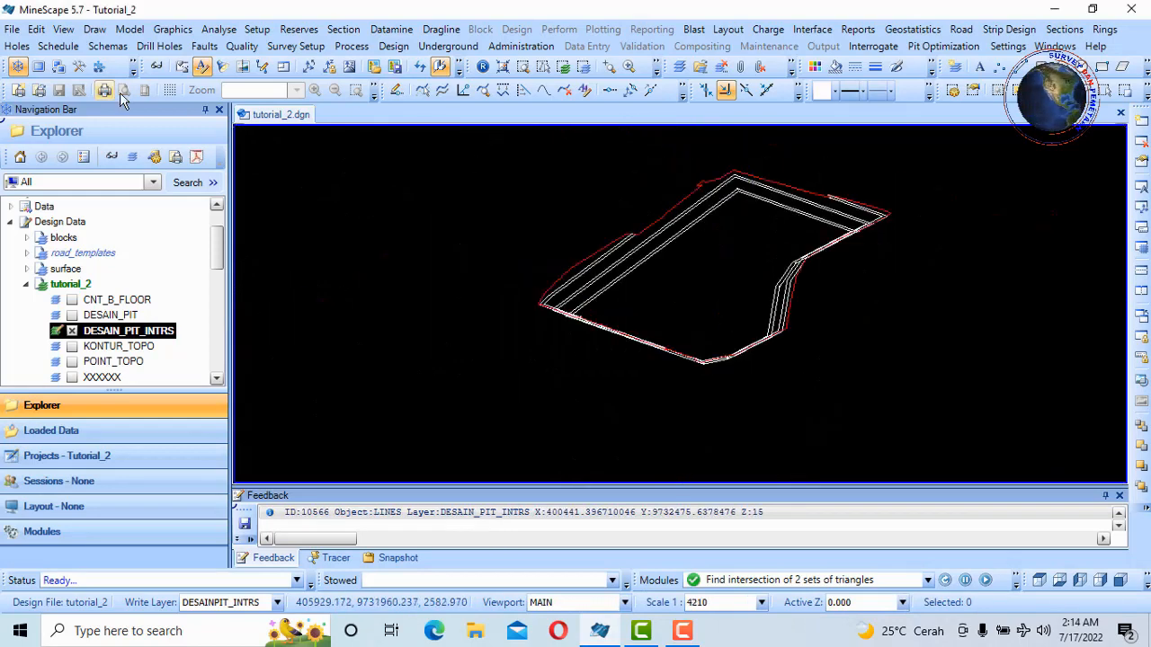
left_click(483, 68)
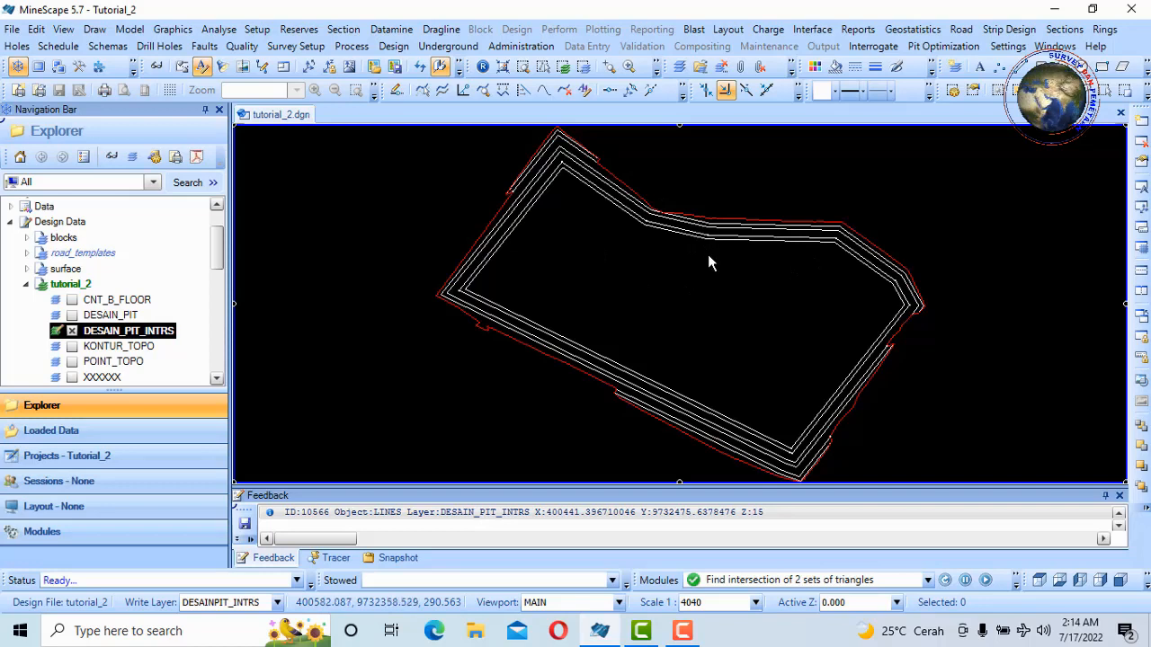
Start a triangulation from design file data and set its input search layer to Desain_Pit_Intrs.
left_click(127, 31)
mouse_move(167, 72)
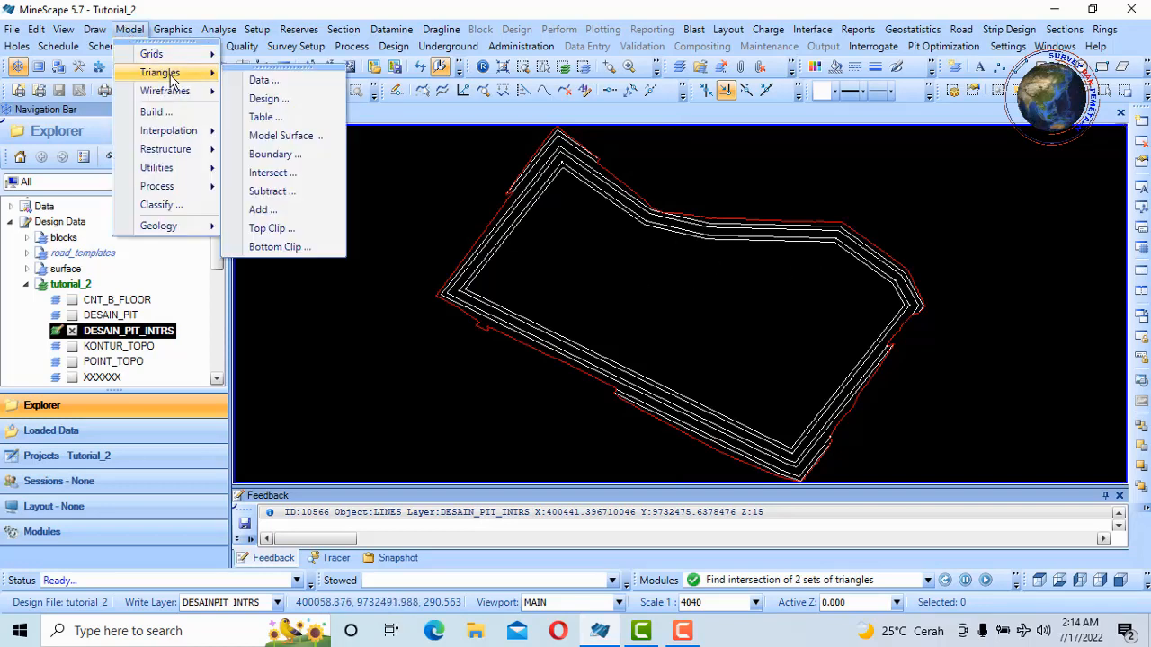
left_click(267, 99)
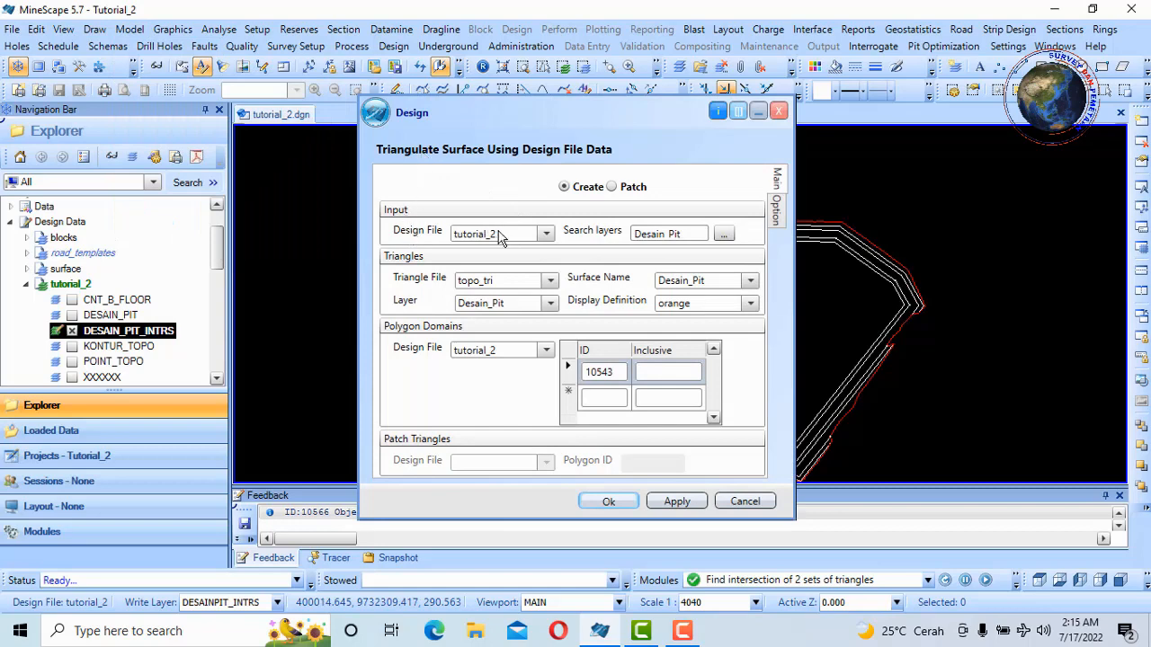
left_click(724, 233)
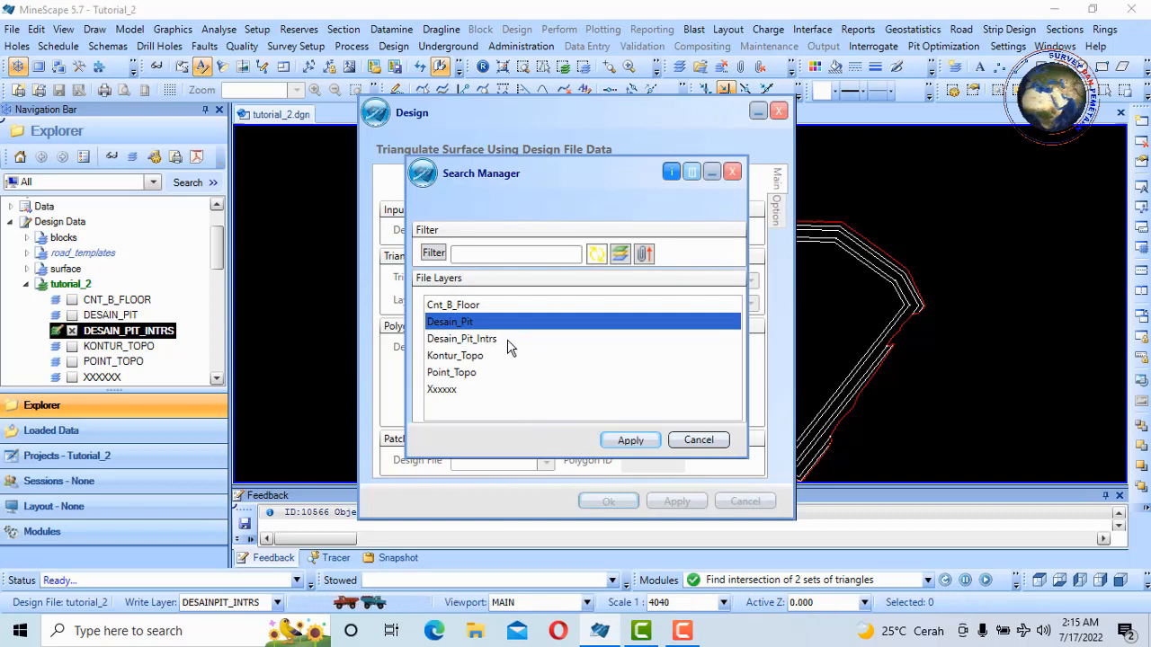
left_click(497, 338)
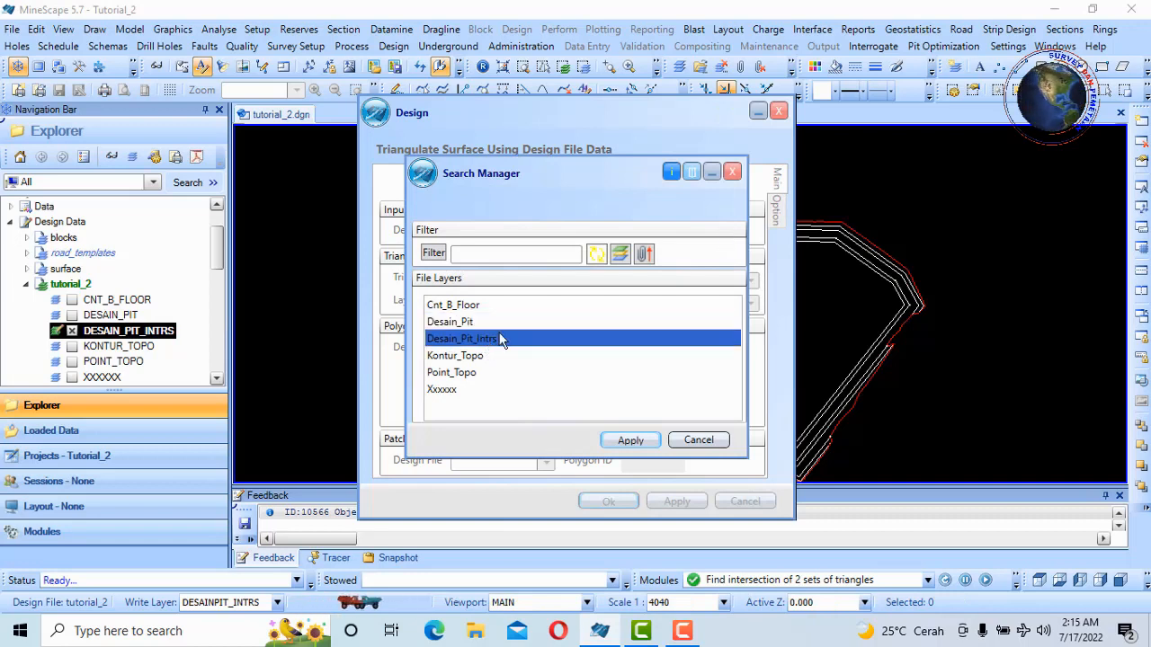
left_click(630, 440)
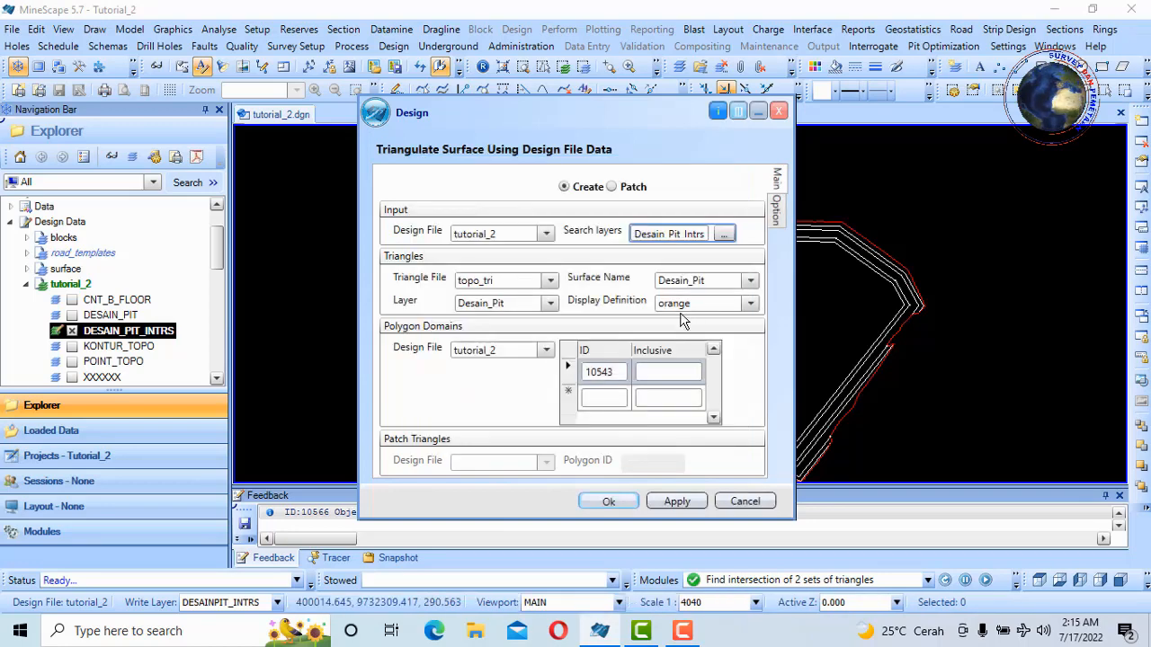
Set the triangulation's output layer and surface name to Desain_Pit_Intrs, reusing the search layer's name.
double_click(499, 285)
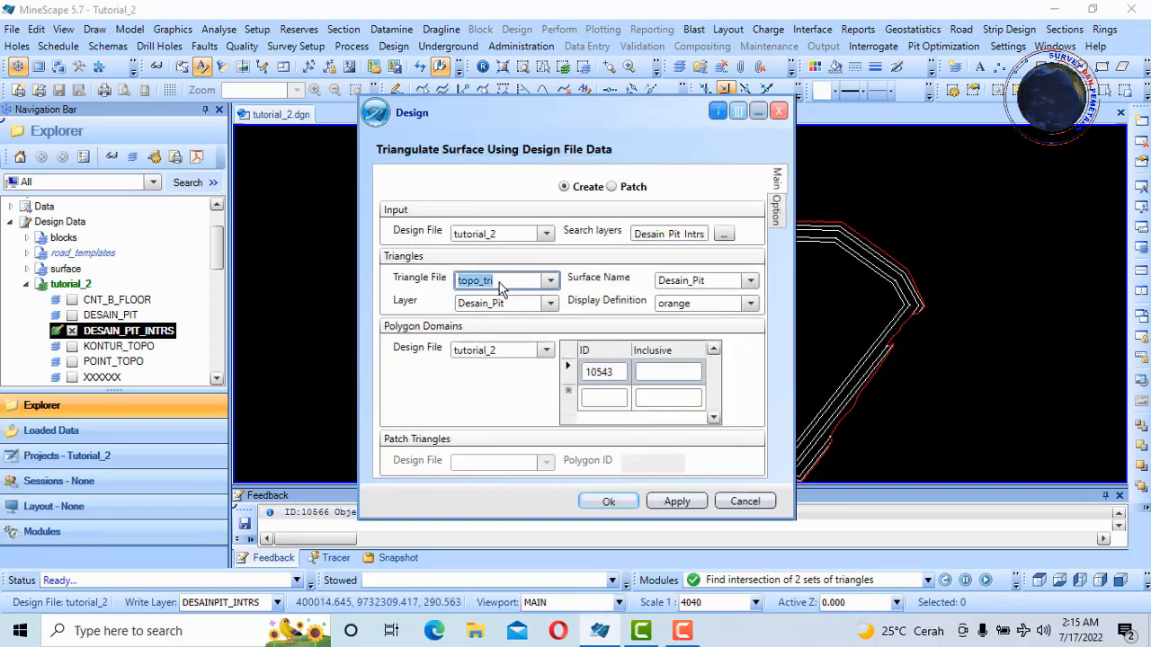
left_click(699, 233)
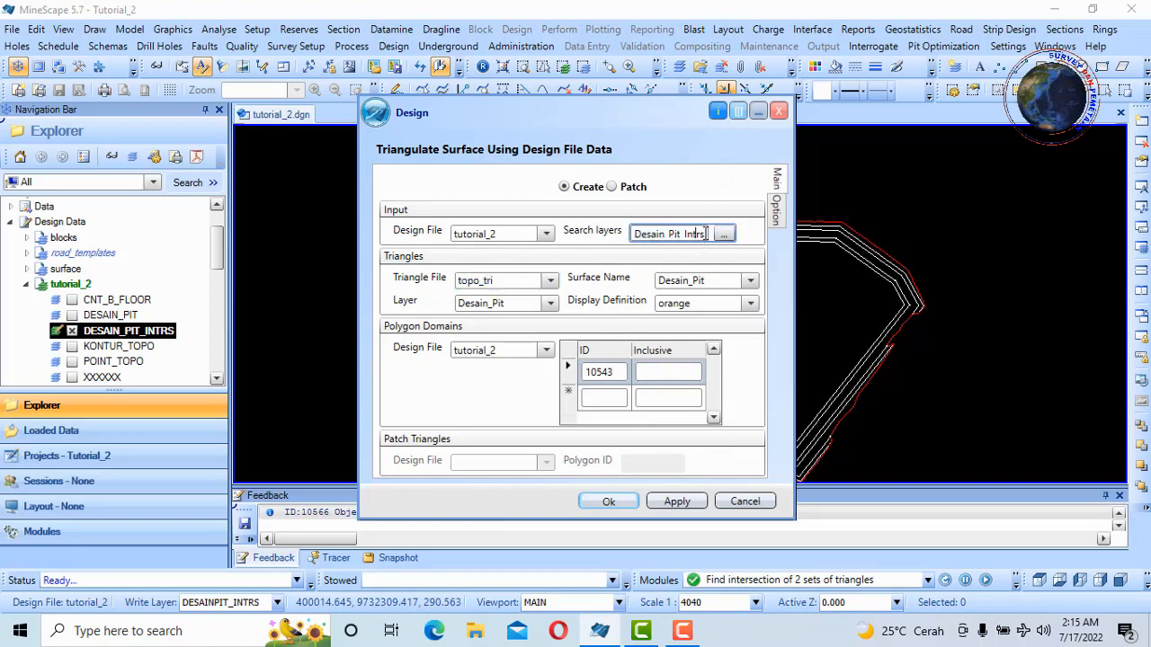
left_click_drag(705, 234, 627, 236)
right_click(647, 234)
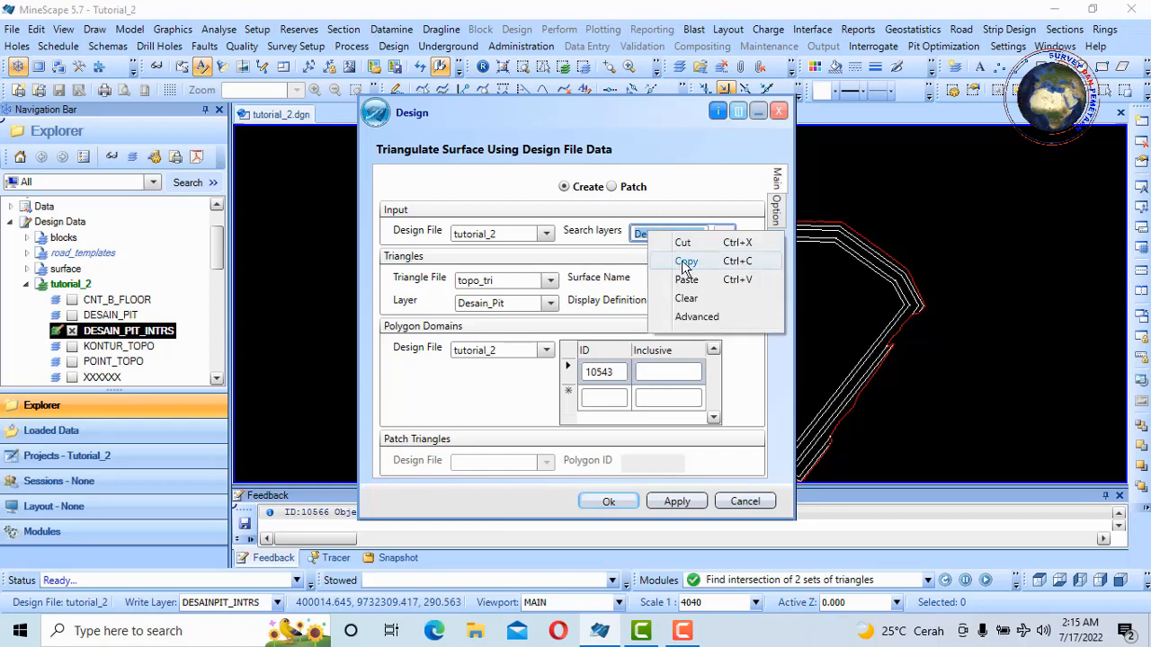
left_click(685, 262)
double_click(502, 303)
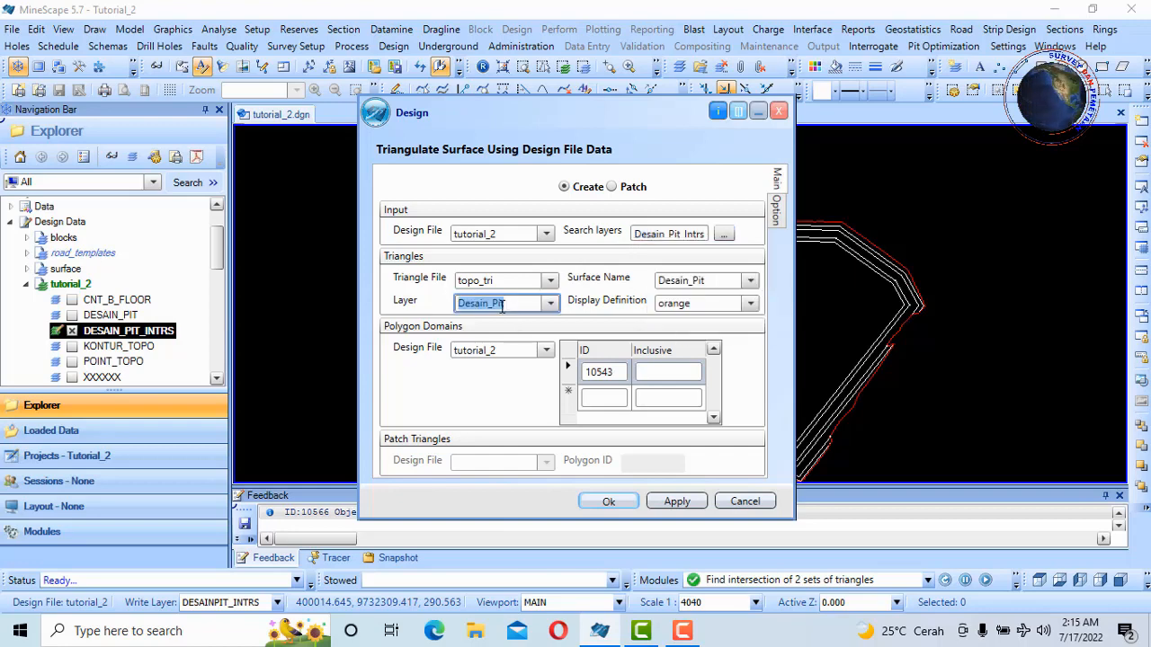
right_click(503, 304)
left_click(531, 359)
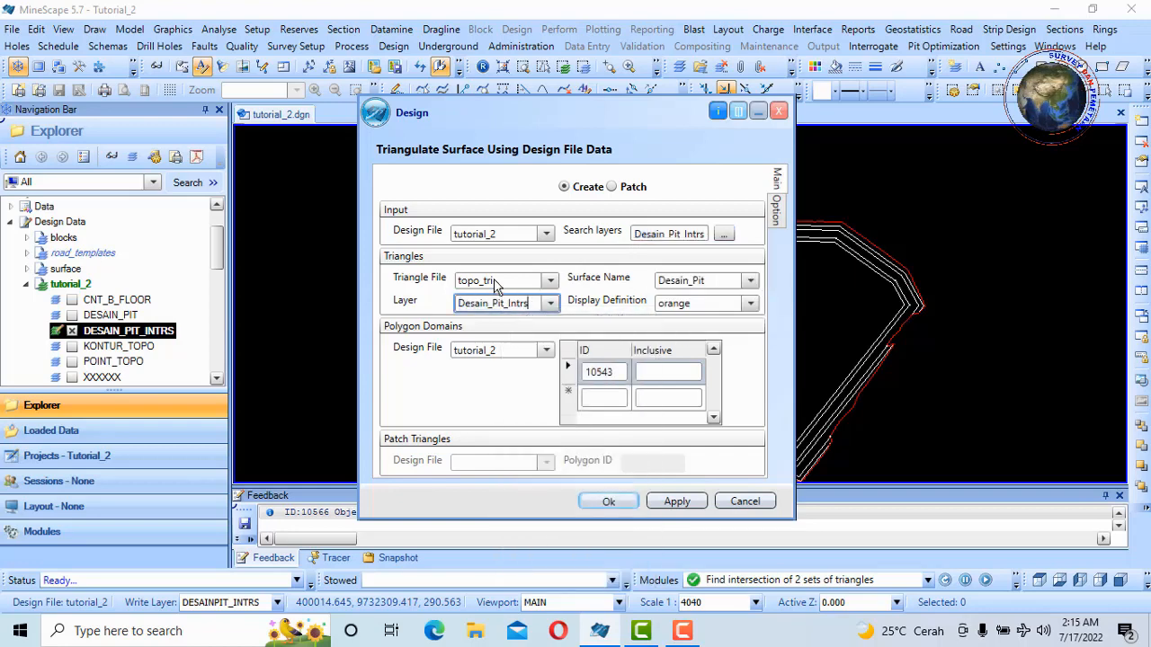
double_click(496, 283)
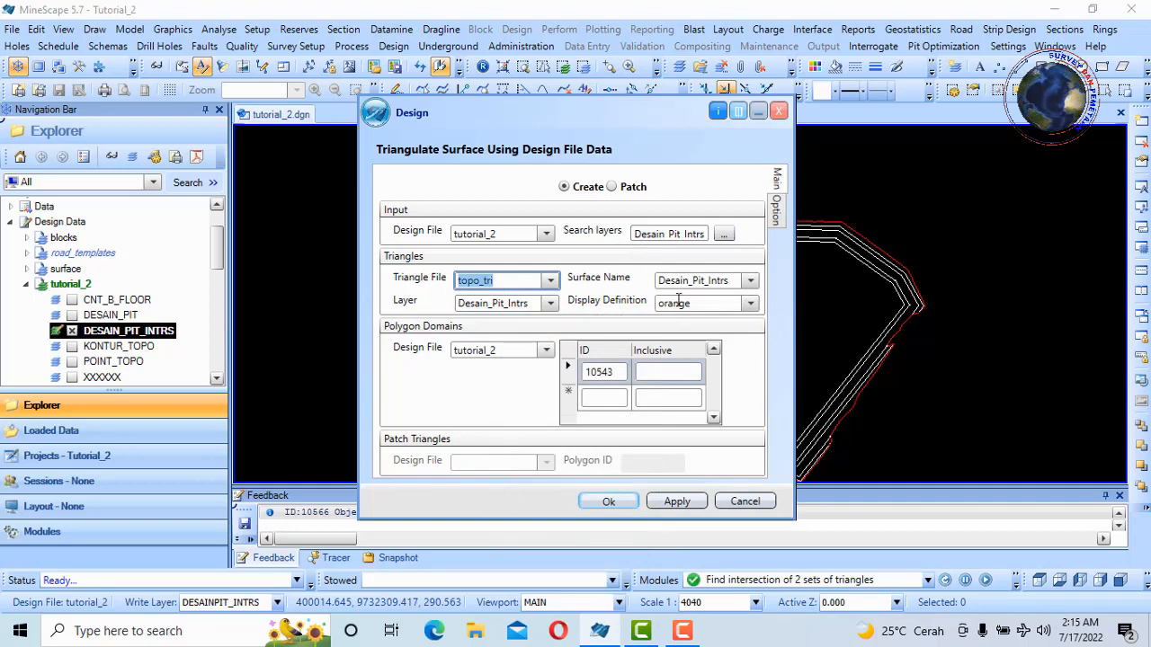
Pick the red outer pit boundary as the polygon domain and create the triangulation.
double_click(601, 373)
right_click(616, 376)
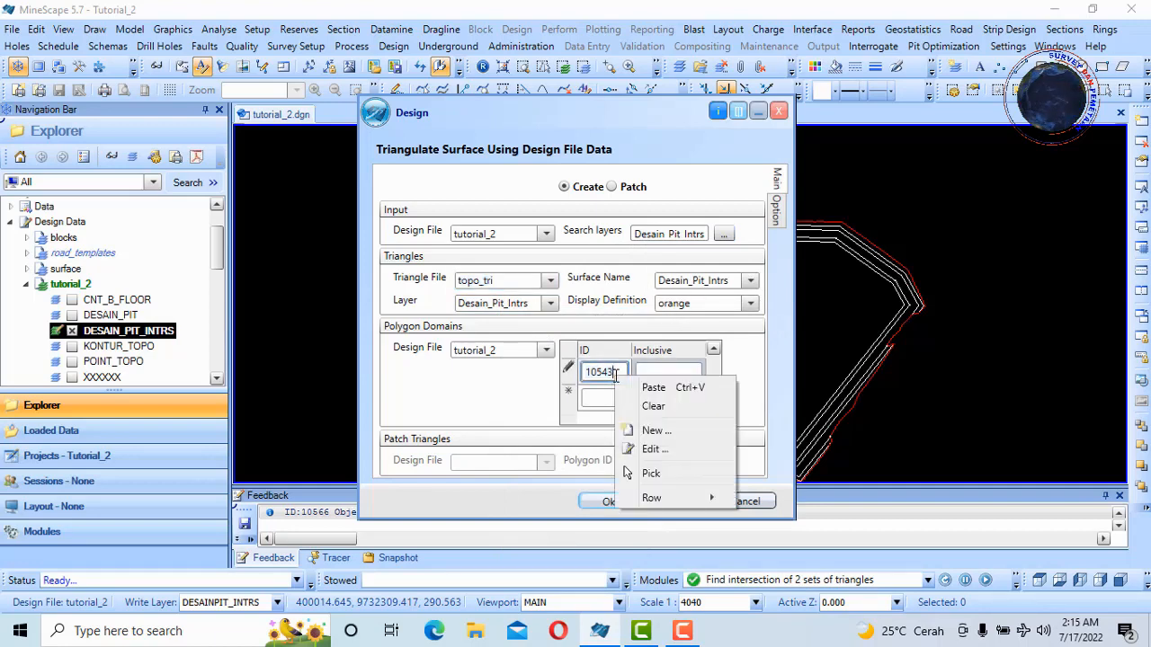
left_click(651, 476)
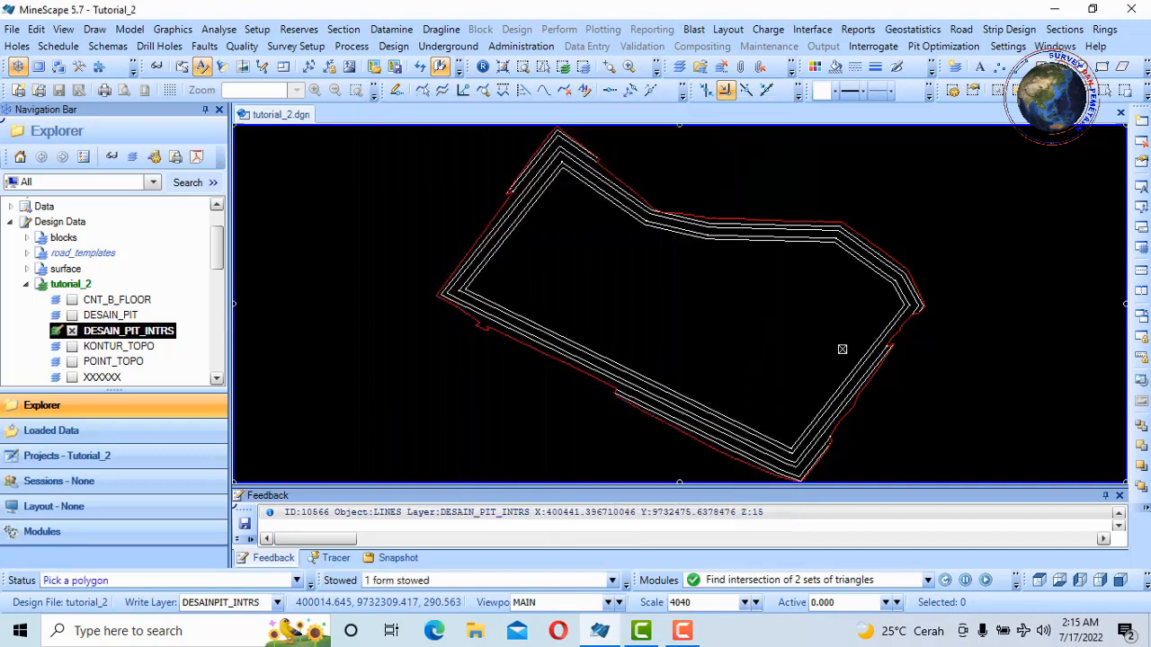
scroll(611, 152, "up", 2)
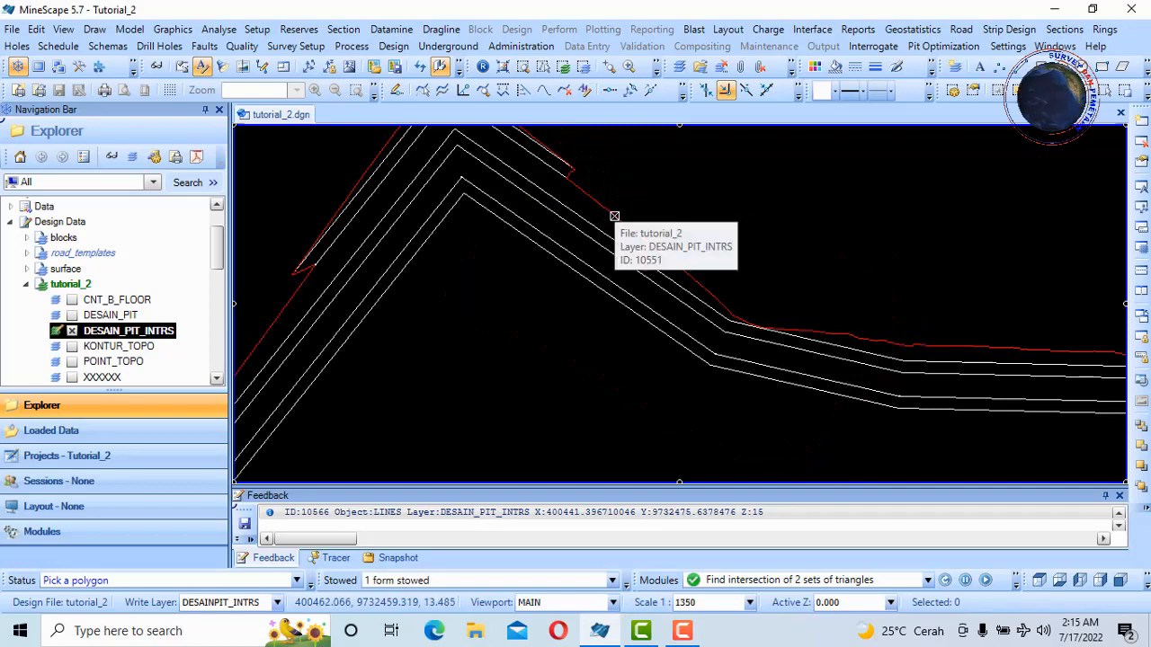
left_click(615, 216)
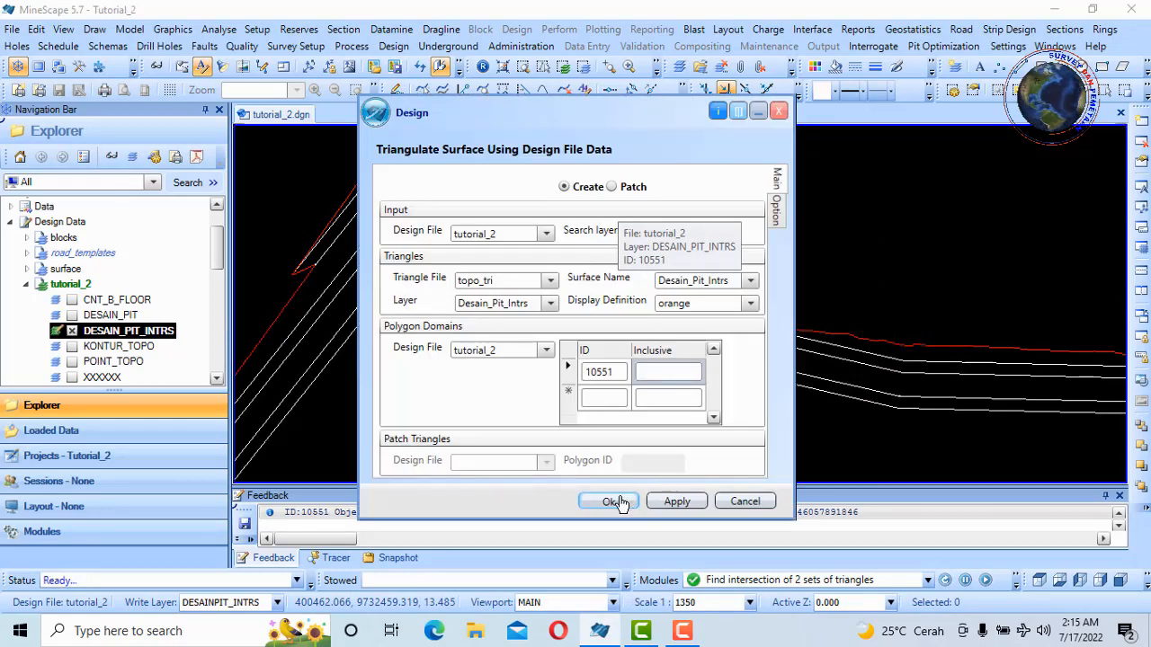
left_click(615, 506)
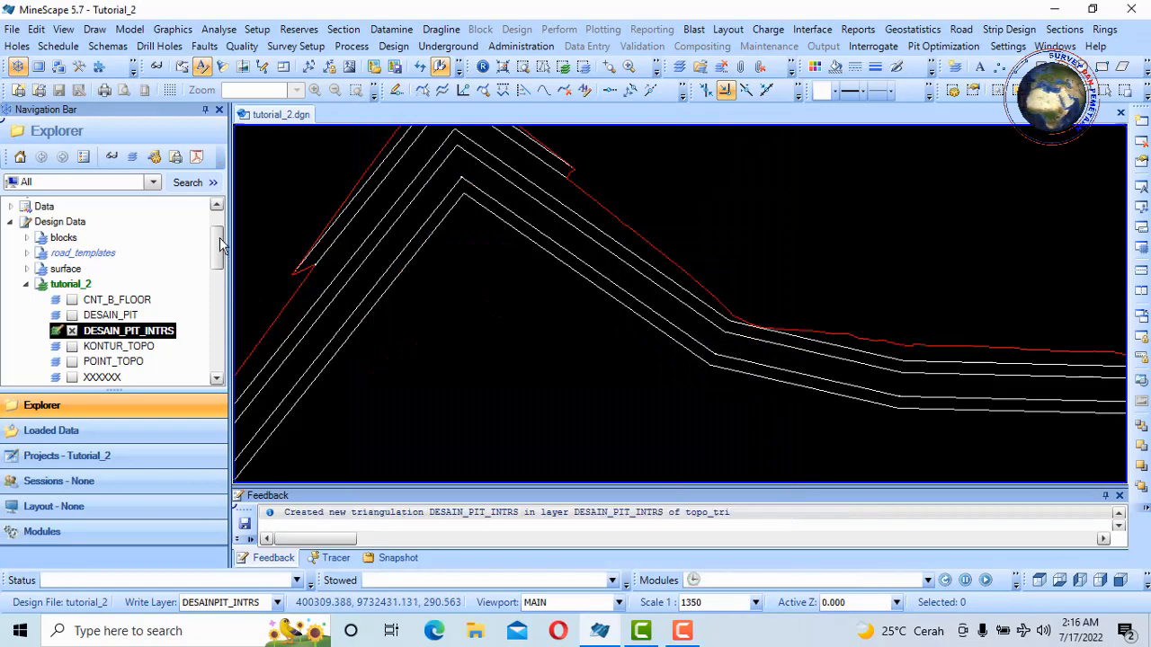
Display the new DESAIN_PIT_INTRS triangulation from the topo_tri triangle file.
left_click_drag(217, 234, 236, 352)
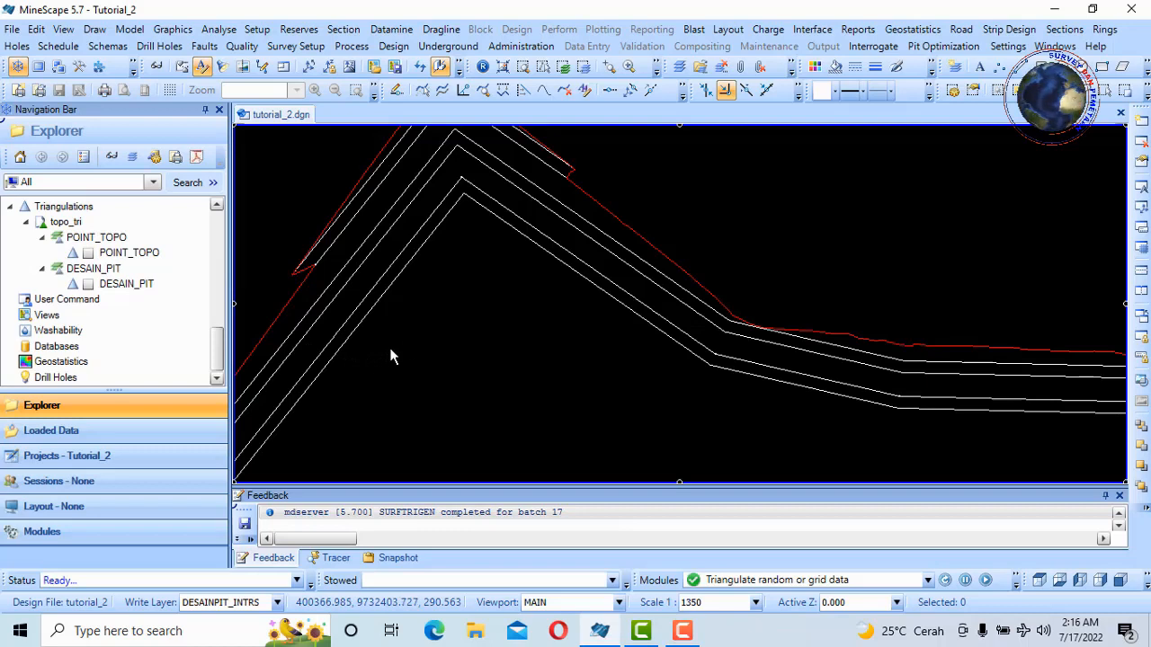
left_click(57, 223)
left_click(118, 300)
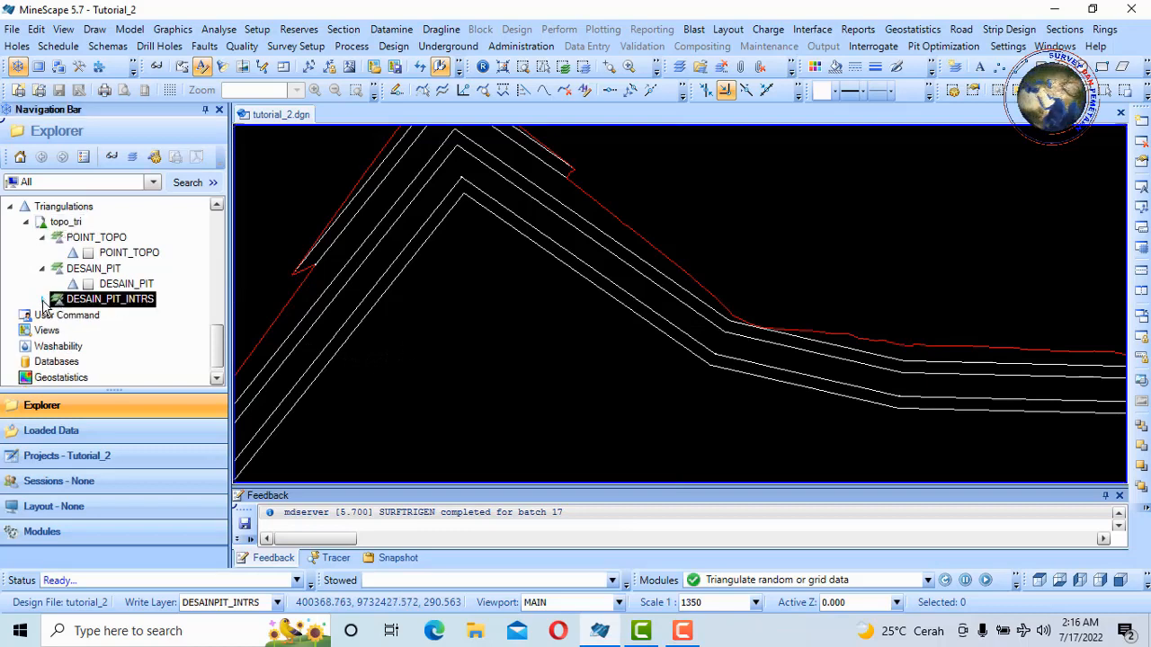
left_click(43, 301)
left_click(87, 316)
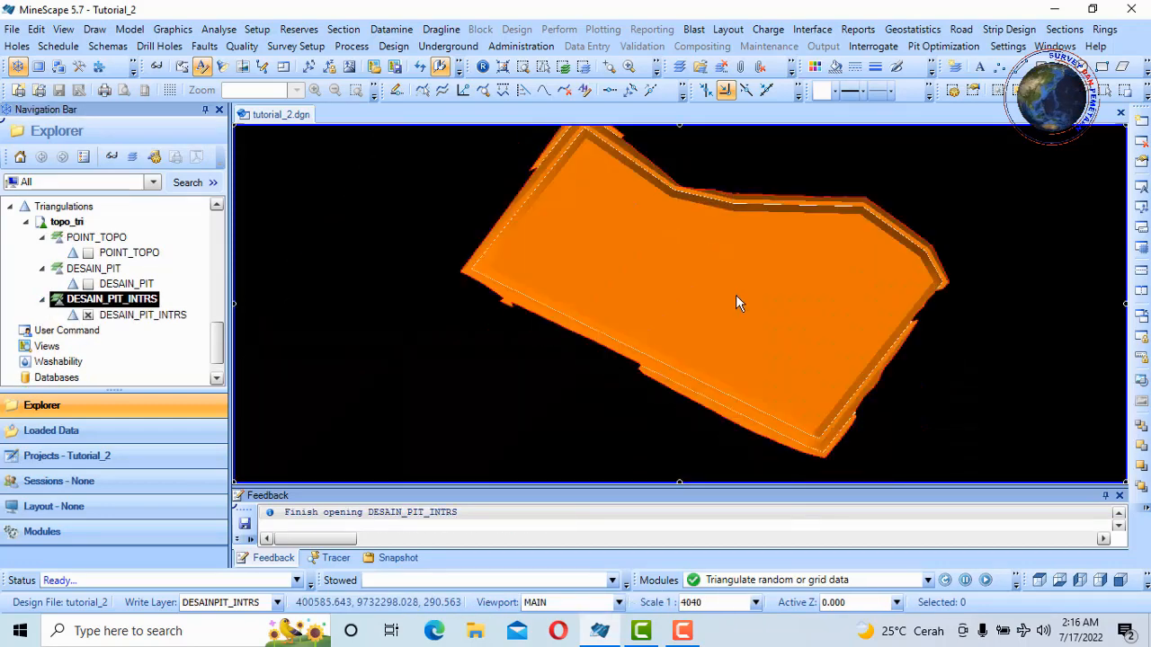
Examine the orange pit surface in 3D, checking its benches, corners and clipped outer edge from several angles.
middle_click_drag(737, 293, 758, 303)
scroll(724, 238, "down", 2)
scroll(724, 238, "up", 2)
scroll(732, 231, "down", 2)
scroll(719, 243, "up", 2)
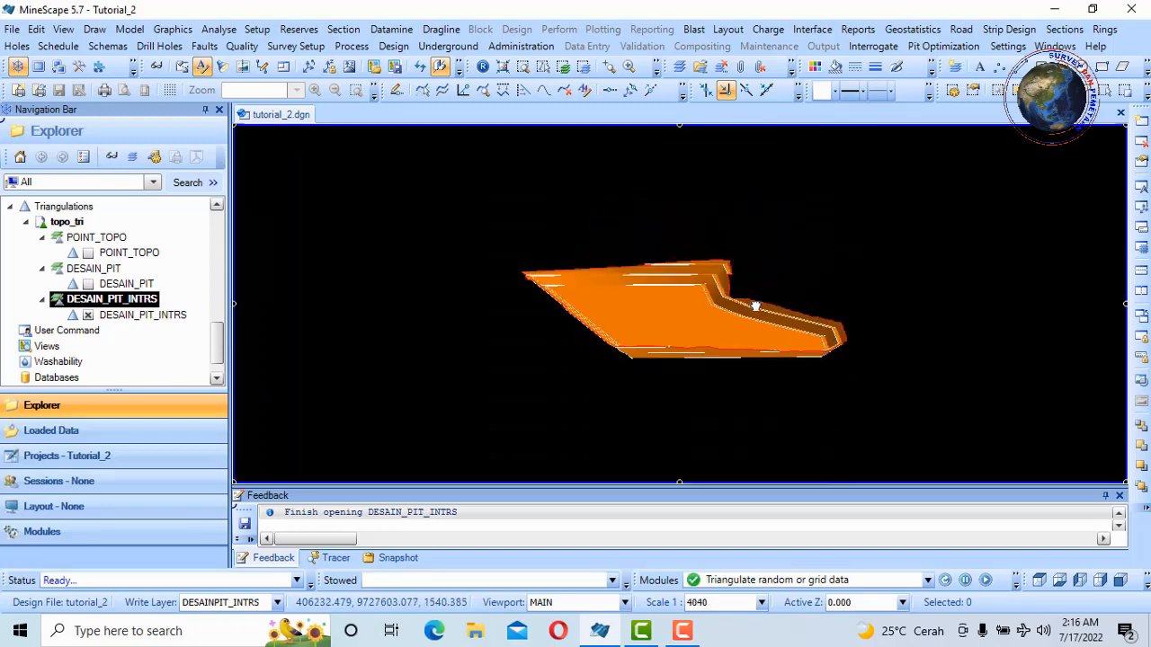
scroll(764, 297, "up", 2)
scroll(608, 227, "down", 2)
scroll(609, 239, "up", 2)
scroll(629, 246, "down", 2)
middle_click_drag(631, 254, 625, 292)
scroll(692, 202, "up", 2)
scroll(688, 234, "down", 2)
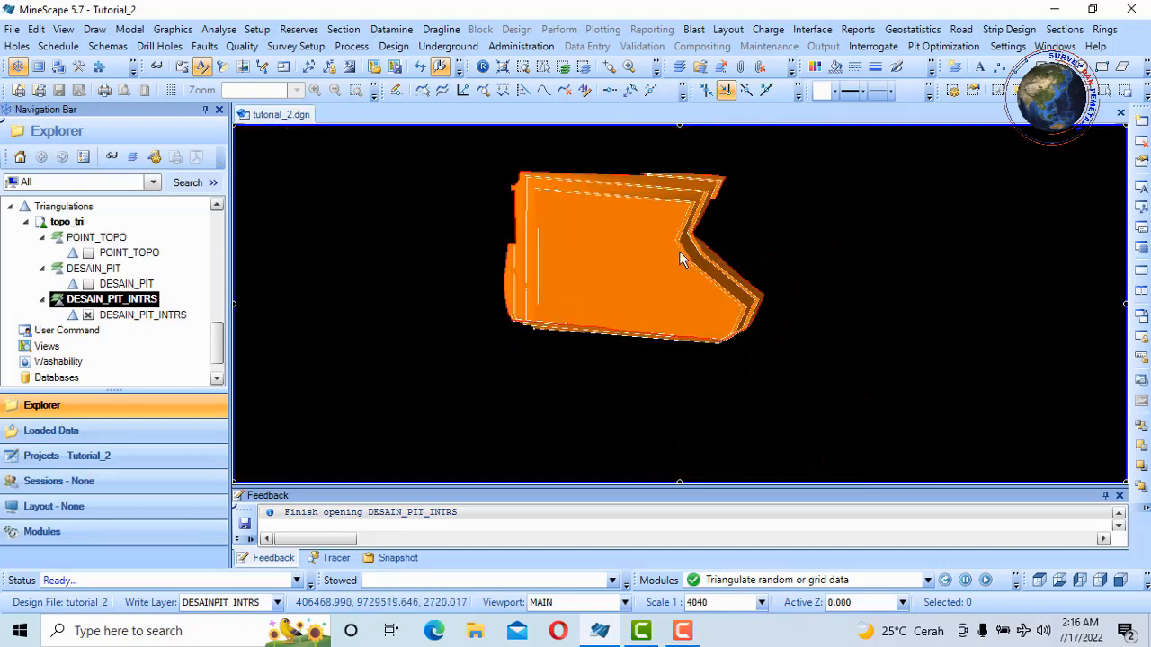
middle_click_drag(692, 249, 614, 246)
scroll(618, 243, "up", 2)
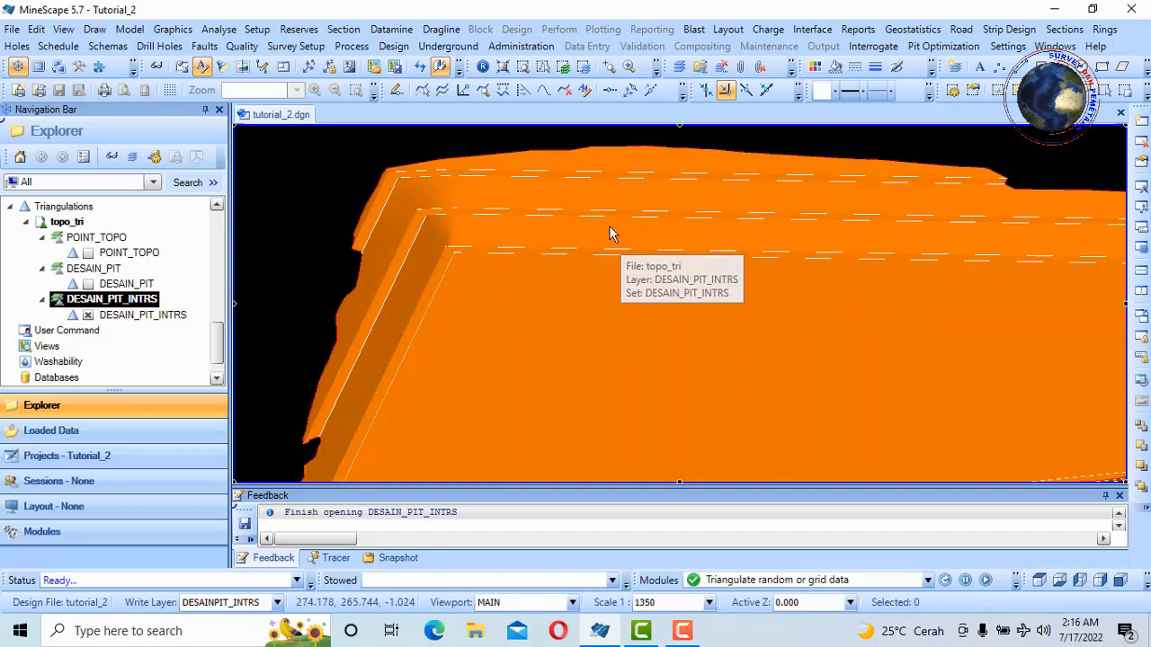
scroll(598, 231, "down", 3)
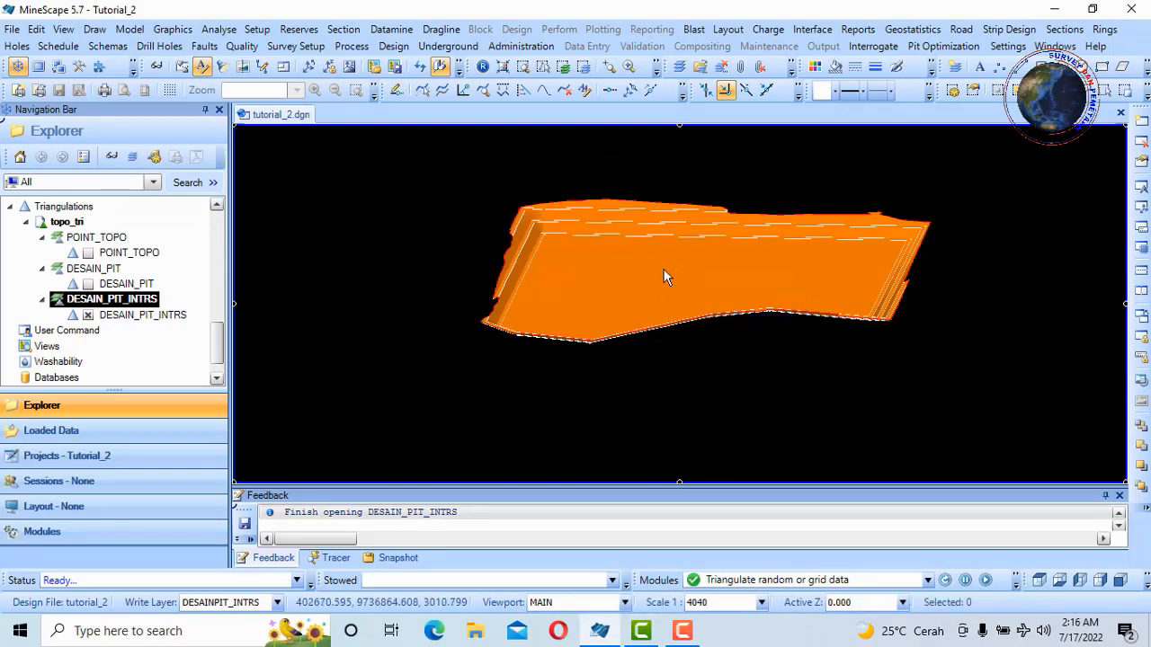
middle_click_drag(663, 270, 755, 260)
scroll(616, 202, "up", 3)
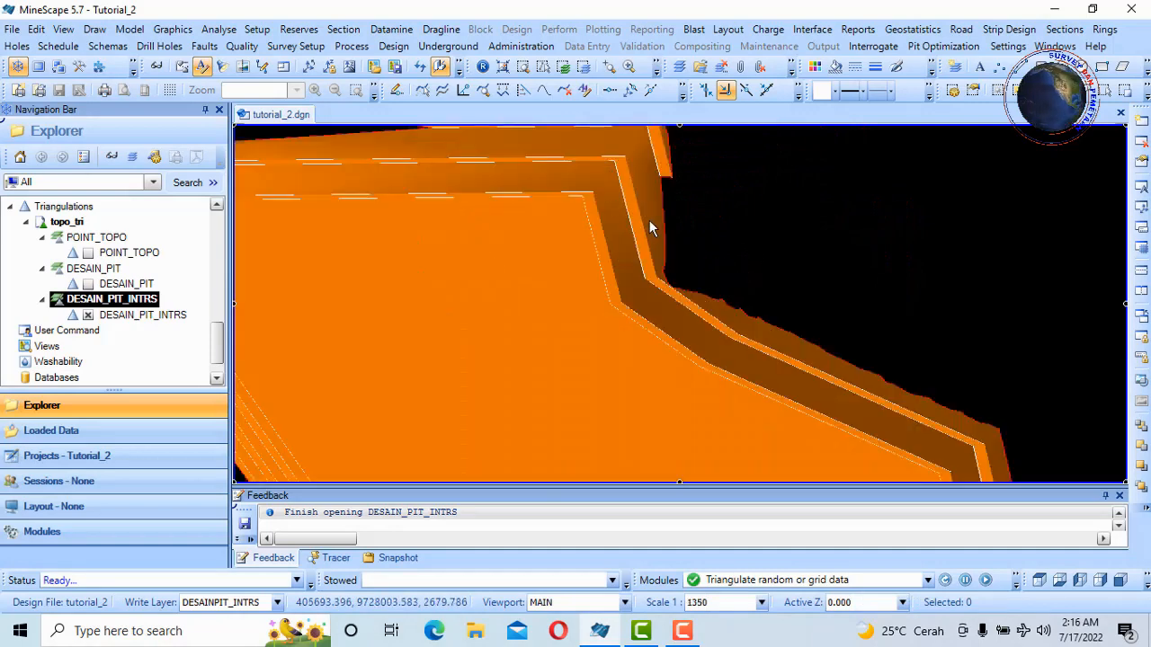
scroll(808, 177, "down", 3)
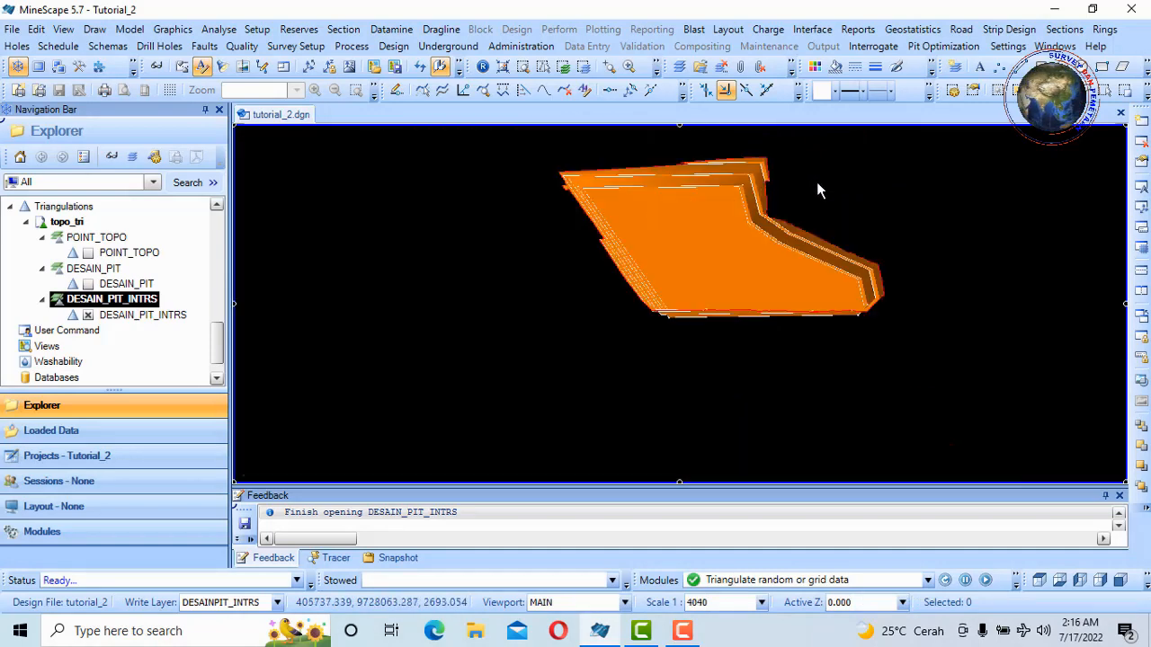
middle_click_drag(763, 255, 730, 270)
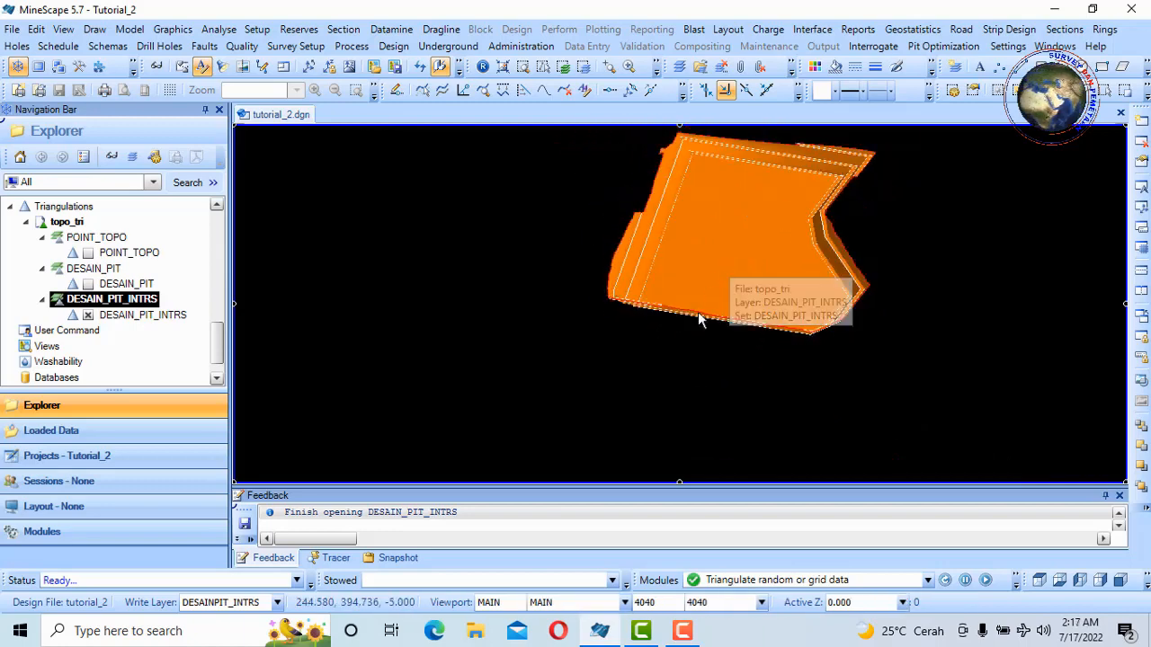
scroll(722, 270, "down", 3)
scroll(745, 256, "up", 3)
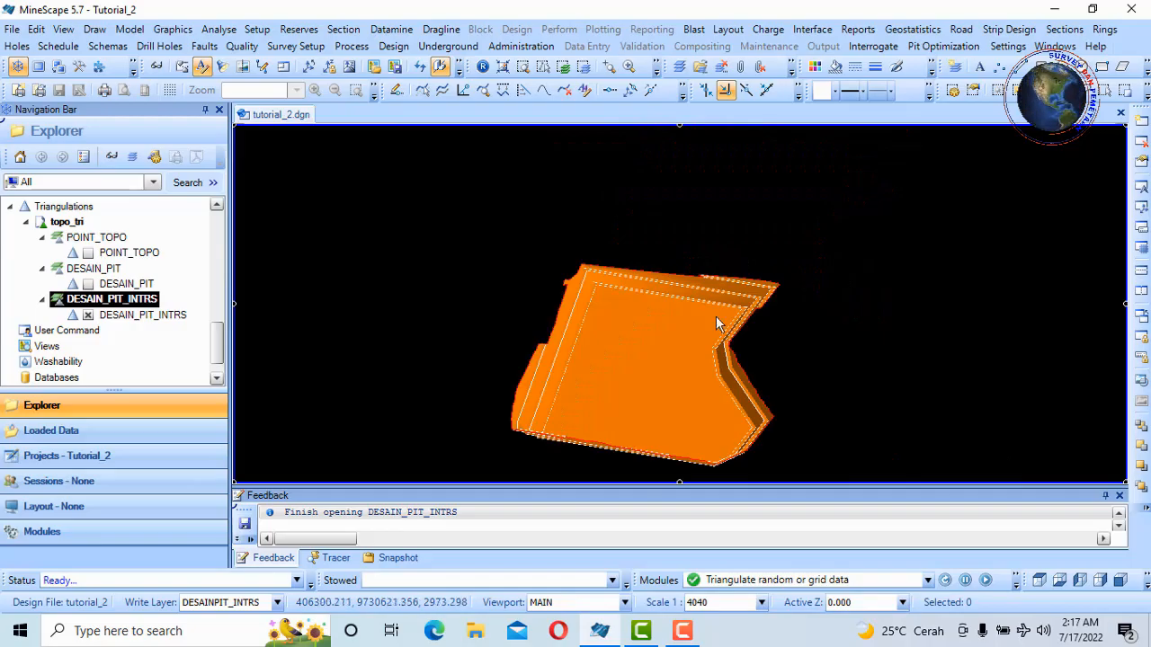
middle_click_drag(683, 375, 691, 363)
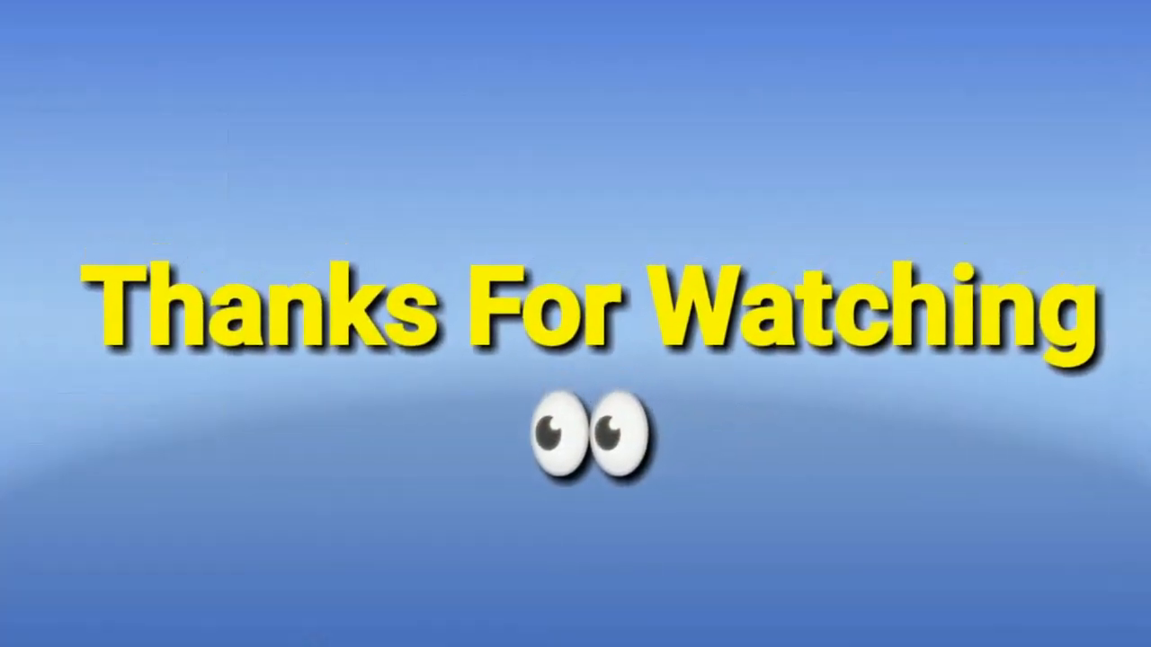